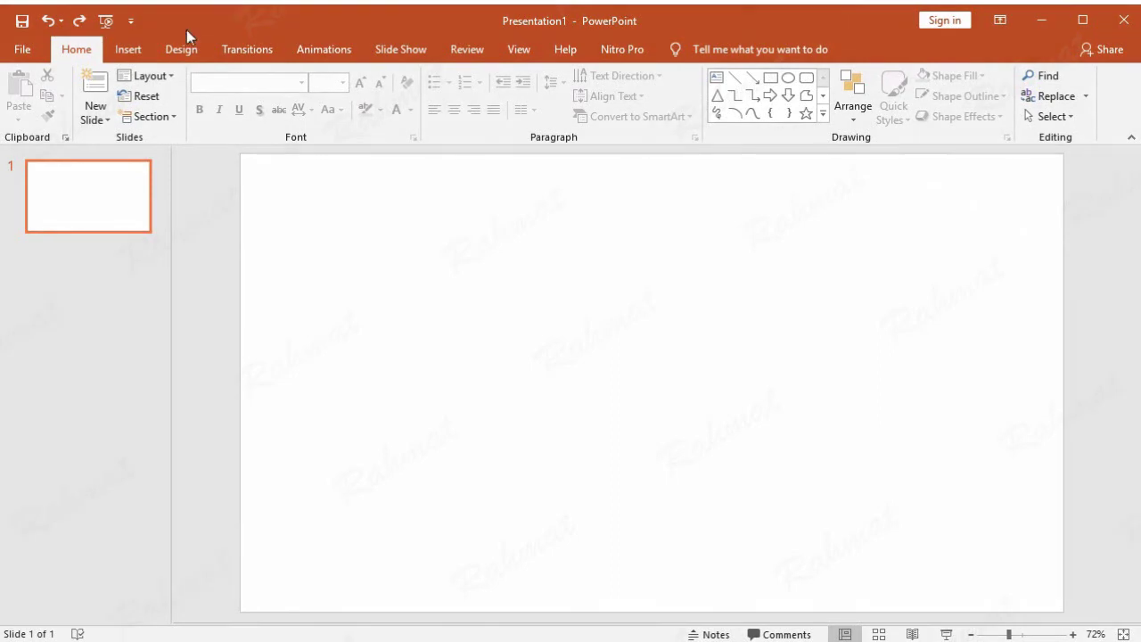
Apply the Ion design theme so the blank slide turns teal with a red accent tab.
{"action": "left_click", "coordinate": [193, 51]}
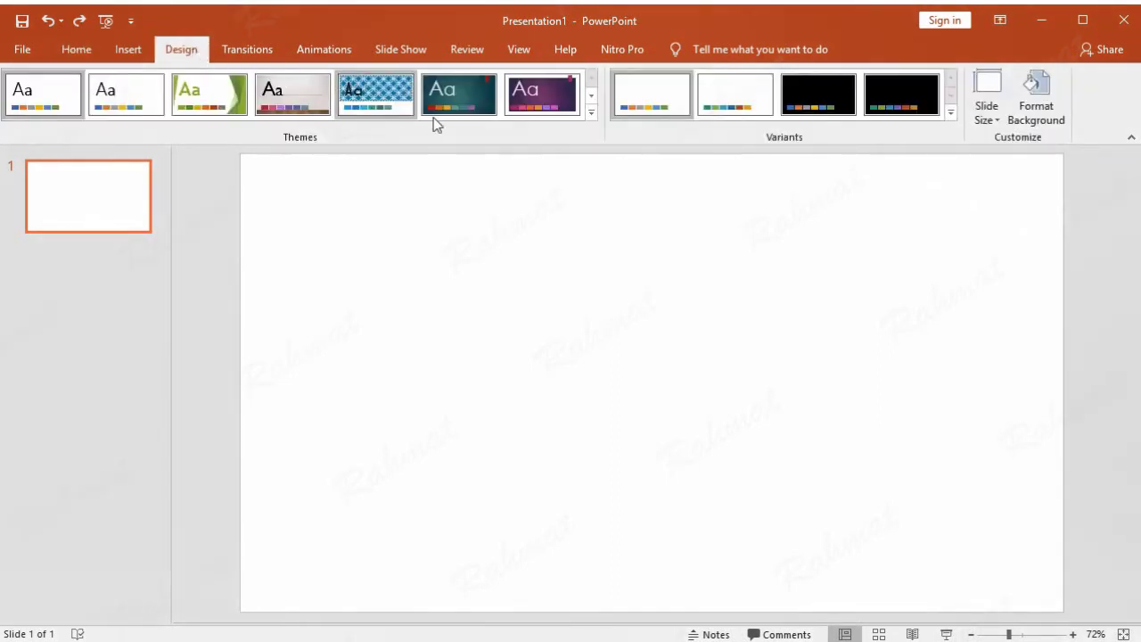
{"action": "left_click", "coordinate": [987, 111]}
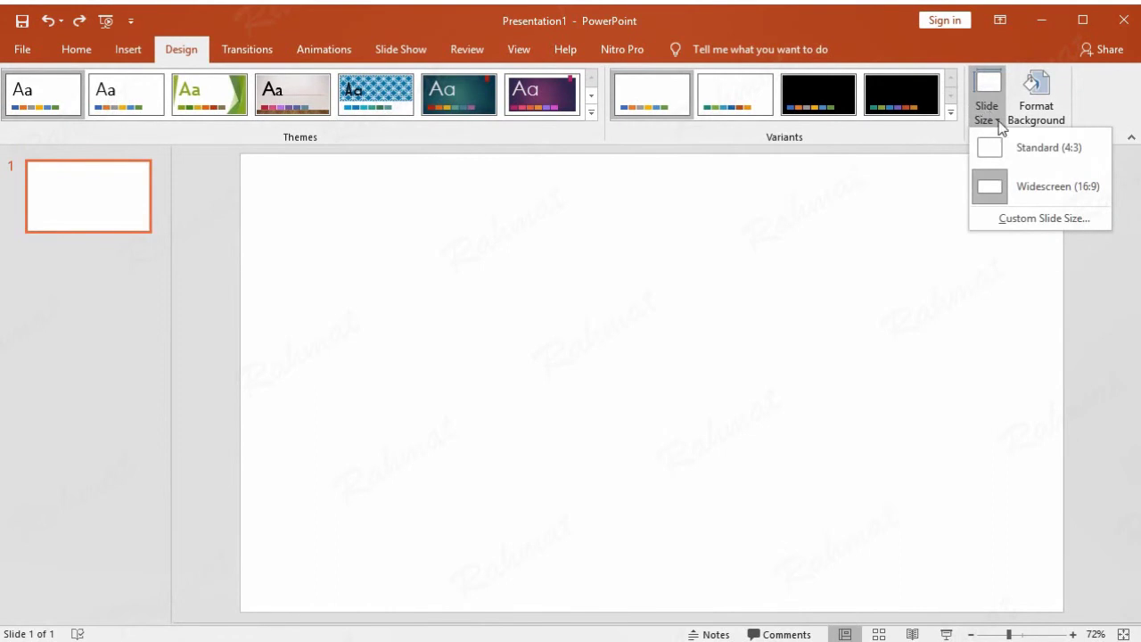
{"action": "left_click", "coordinate": [755, 330]}
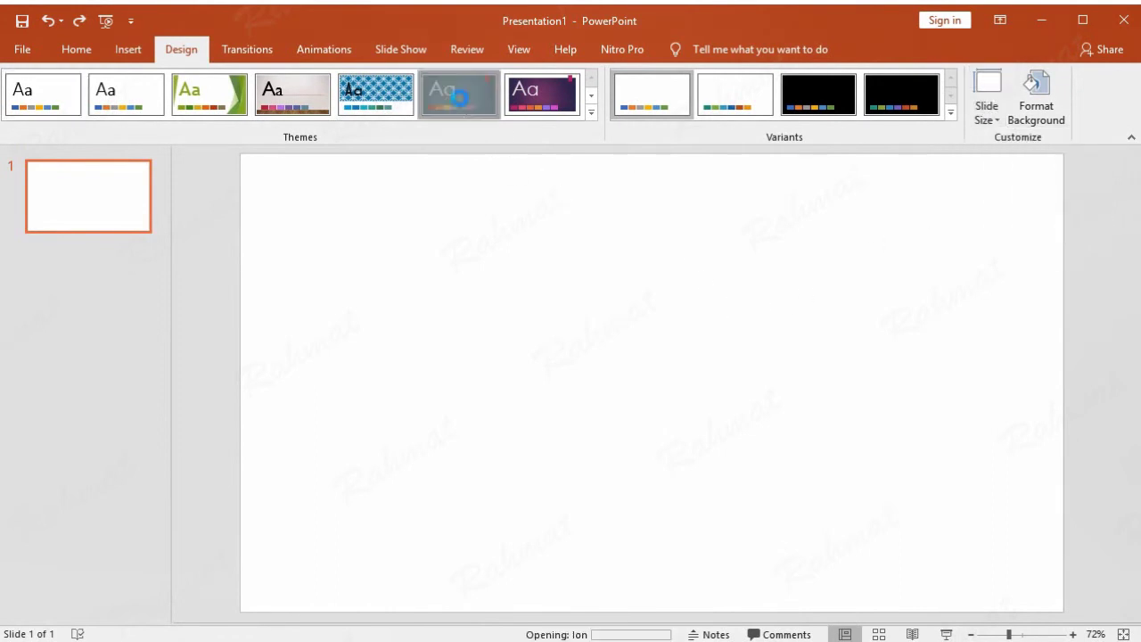
{"action": "left_click", "coordinate": [458, 105]}
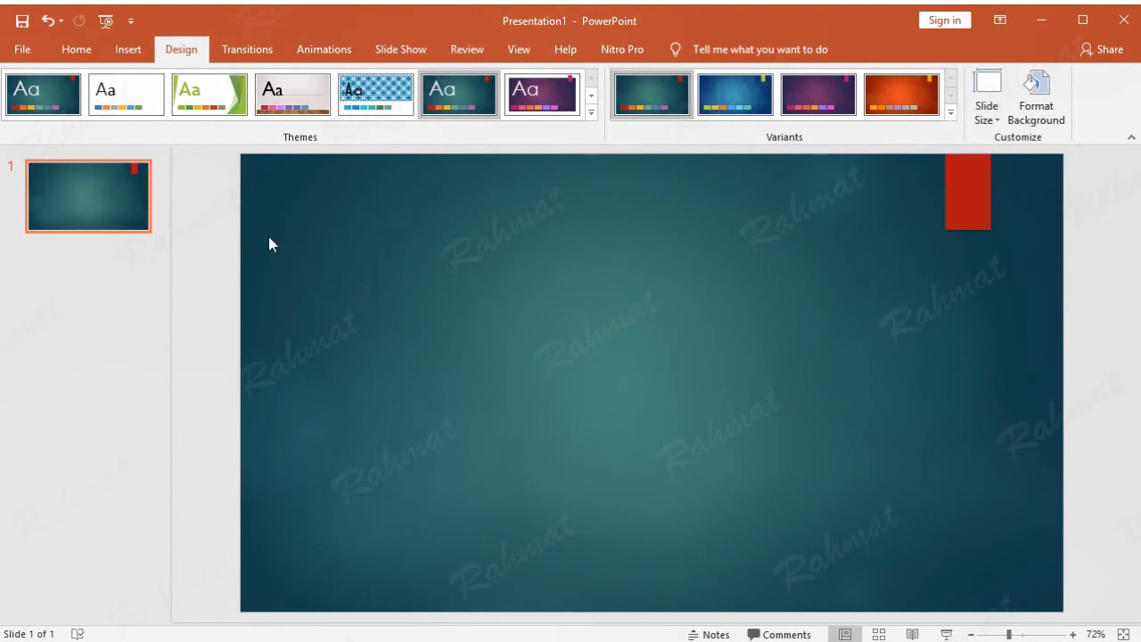
{"action": "left_click", "coordinate": [129, 51]}
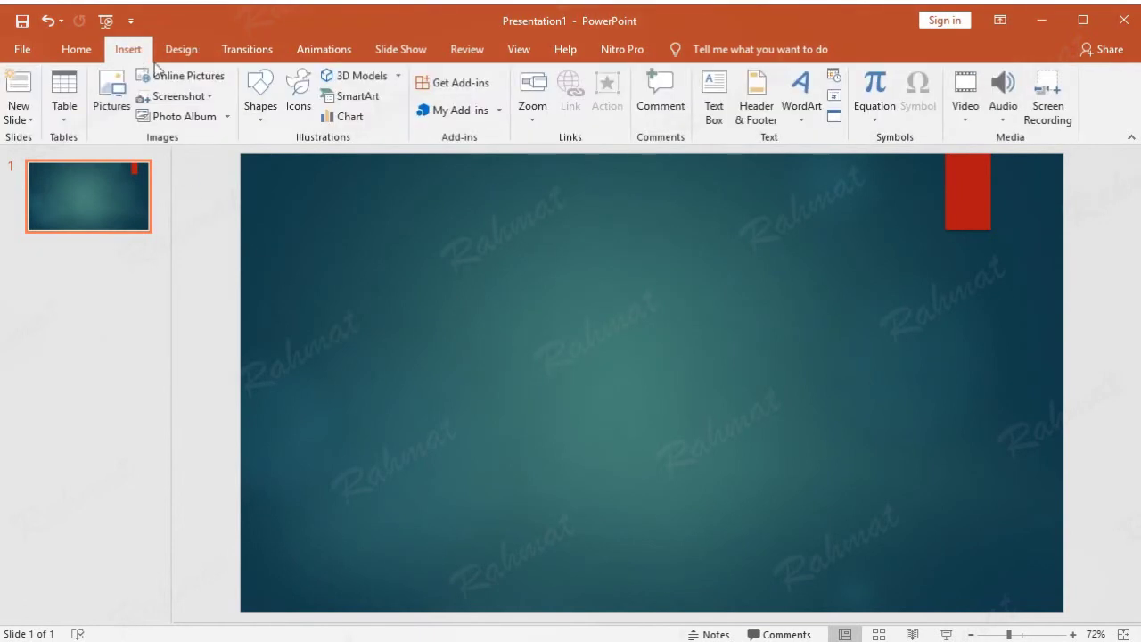
Draw an oval, size it to 6.46" by 6.46", and centre the circle on the slide.
{"action": "left_click", "coordinate": [264, 113]}
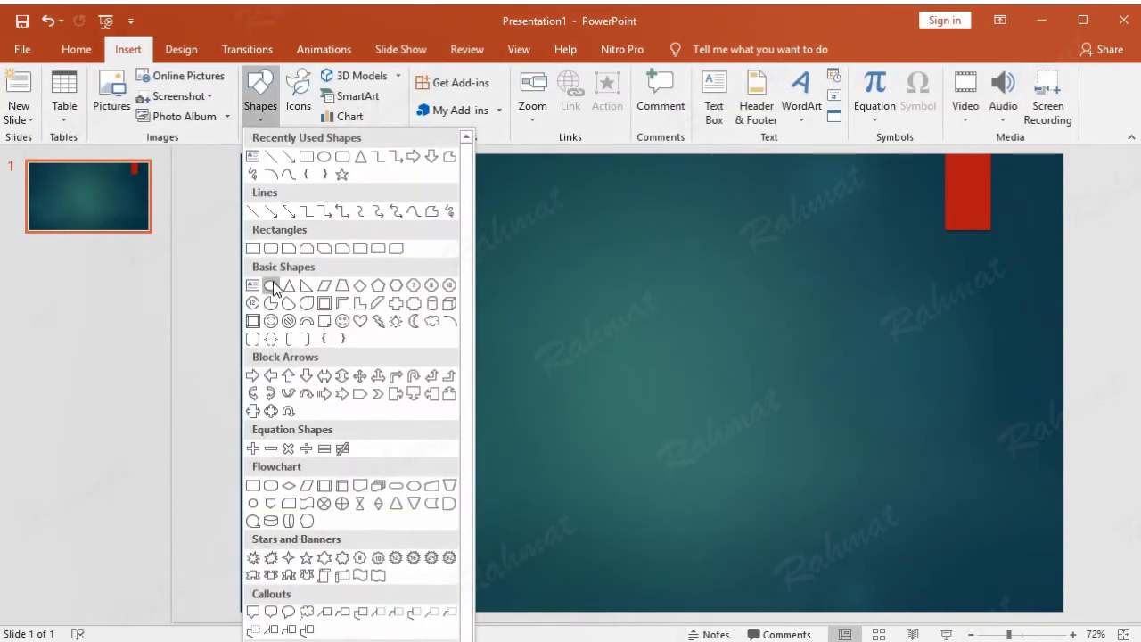
{"action": "left_click", "coordinate": [270, 285]}
{"action": "mouse_move", "coordinate": [542, 261]}
{"action": "left_mouse_down"}
{"action": "mouse_move", "coordinate": [587, 327]}
{"action": "mouse_move", "coordinate": [677, 401]}
{"action": "left_mouse_up"}
{"action": "left_click", "coordinate": [1074, 79]}
{"action": "type", "text": "6.4"}
{"action": "type", "text": "6"}
{"action": "key", "text": "Tab"}
{"action": "type", "text": "6"}
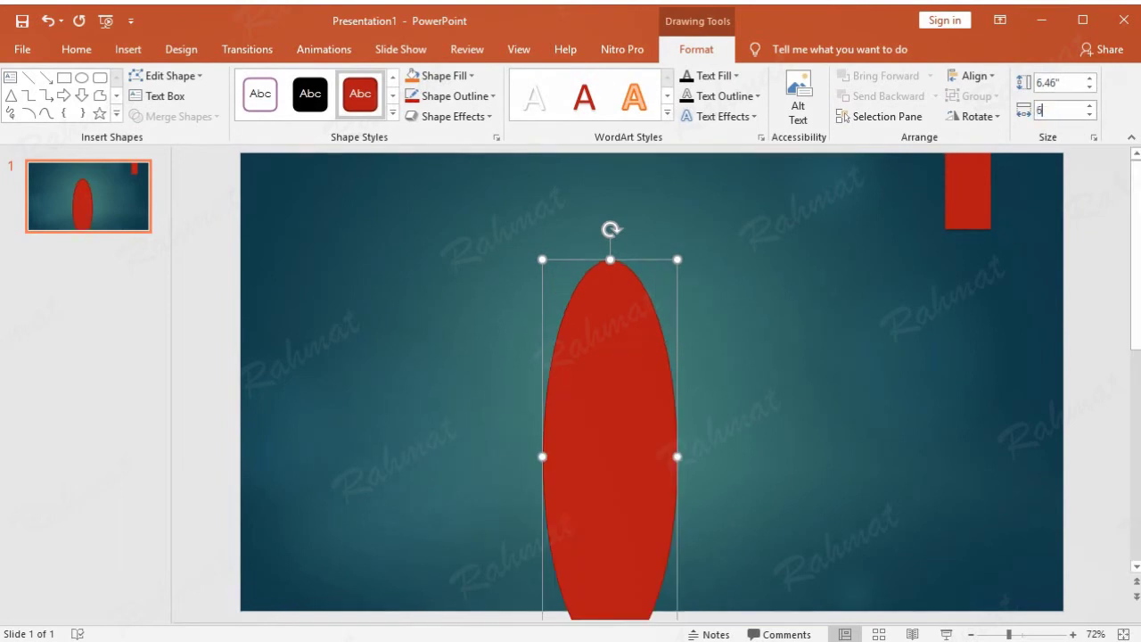
{"action": "key", "text": "Return"}
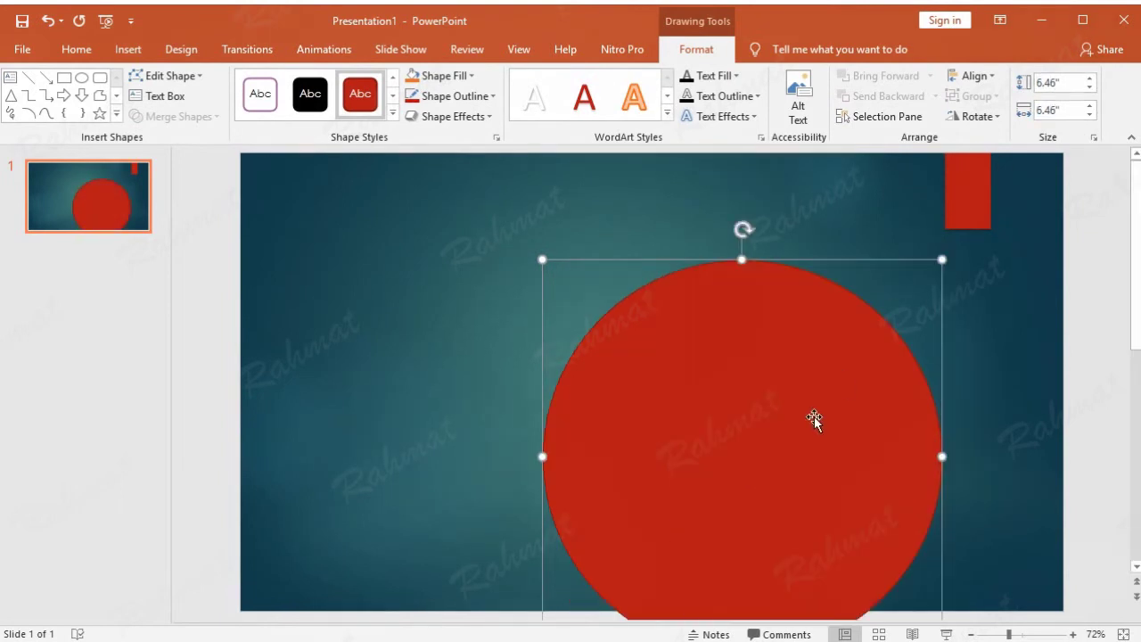
{"action": "key", "text": "Escape"}
{"action": "left_click_drag", "start_coordinate": [709, 395], "coordinate": [681, 374]}
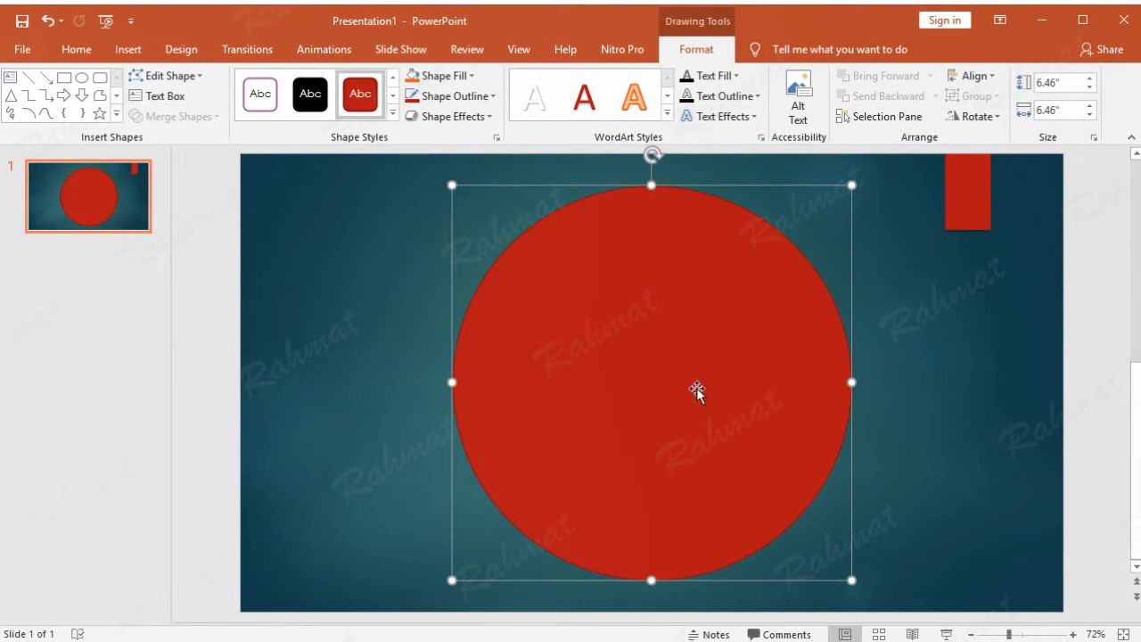
Apply the yellow shape style to the circle and bring up its Shape Effects list.
{"action": "left_click", "coordinate": [393, 114]}
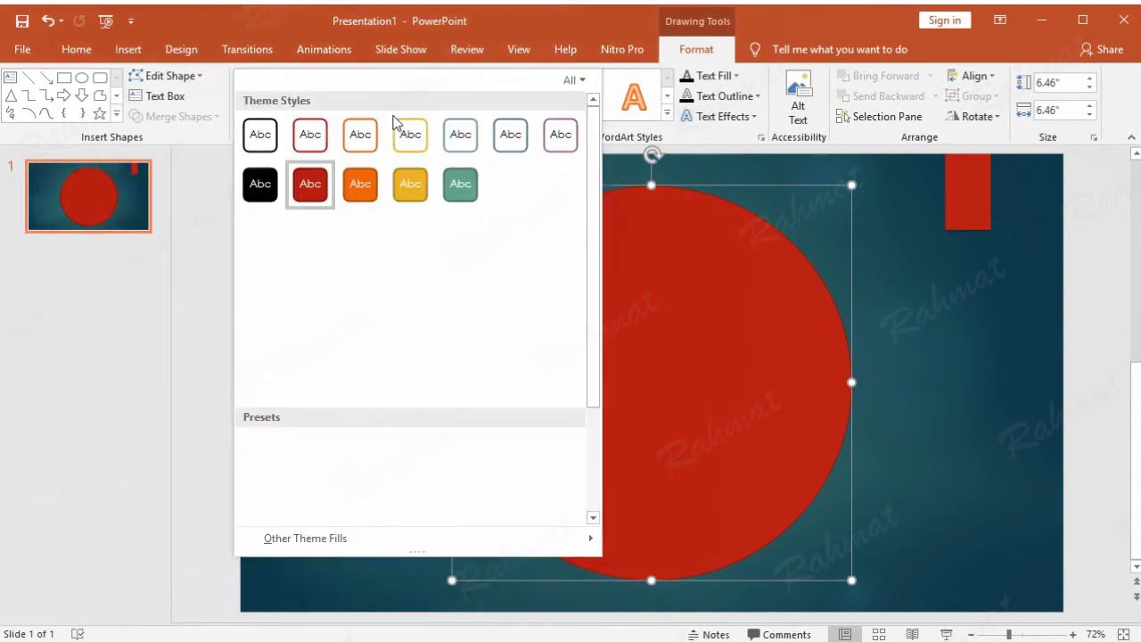
{"action": "left_click", "coordinate": [411, 383]}
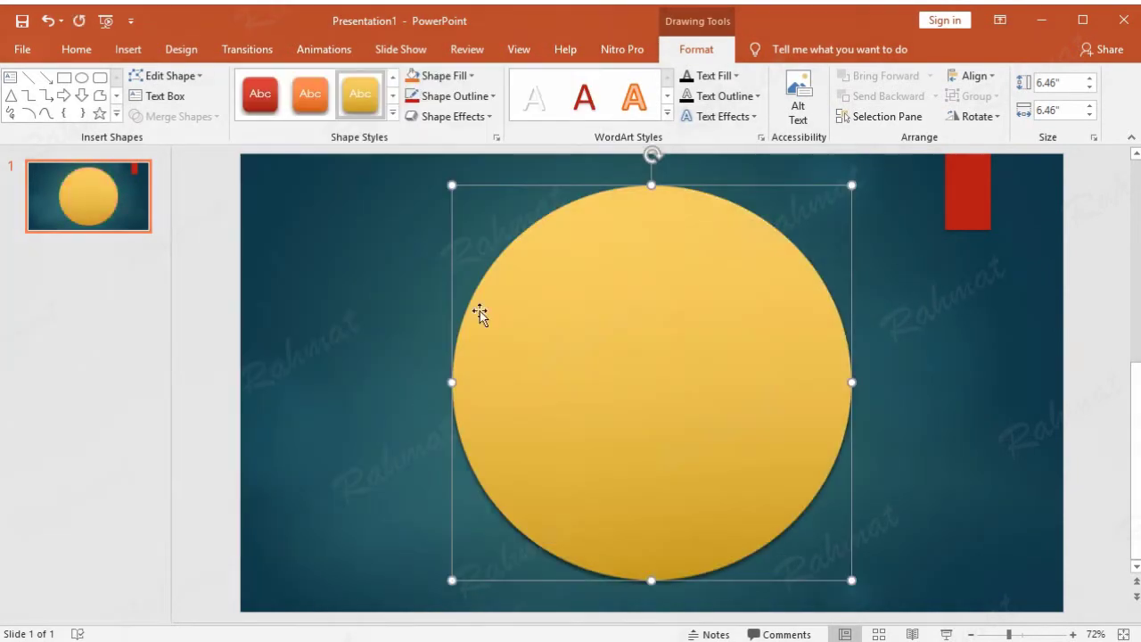
{"action": "left_click", "coordinate": [450, 116]}
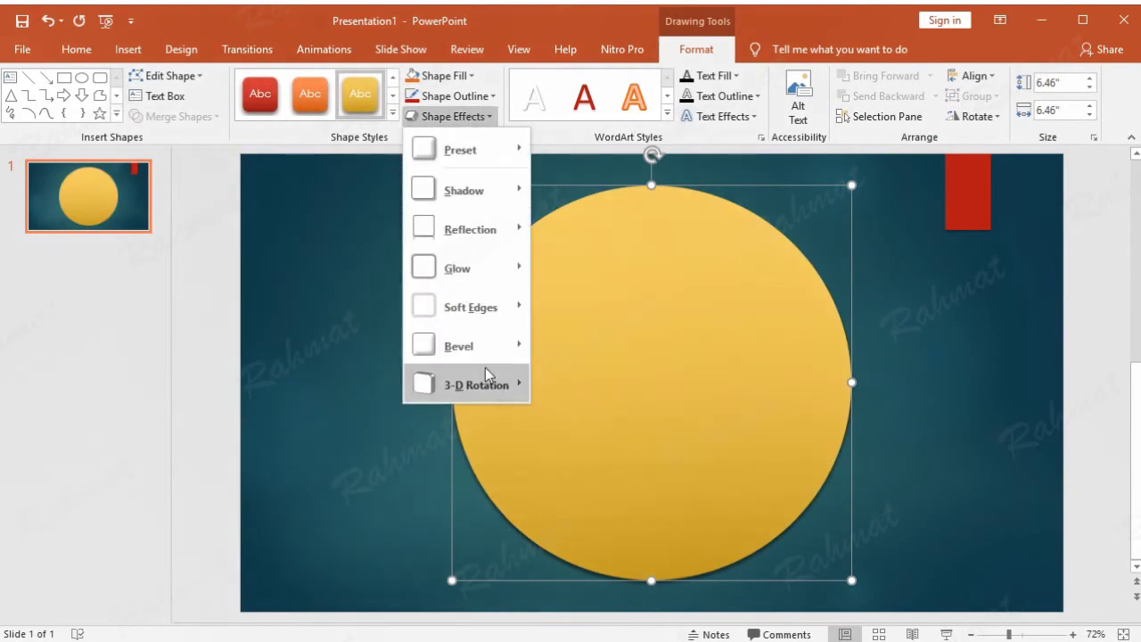
{"action": "mouse_move", "coordinate": [493, 383]}
{"action": "left_click", "coordinate": [602, 627]}
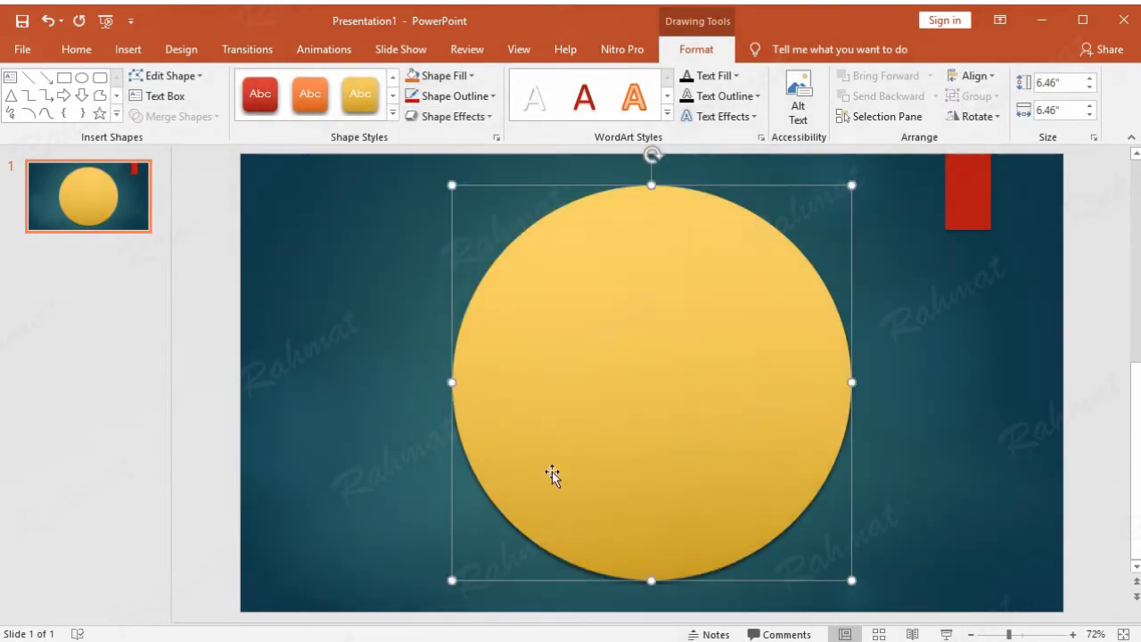
{"action": "left_click", "coordinate": [455, 116]}
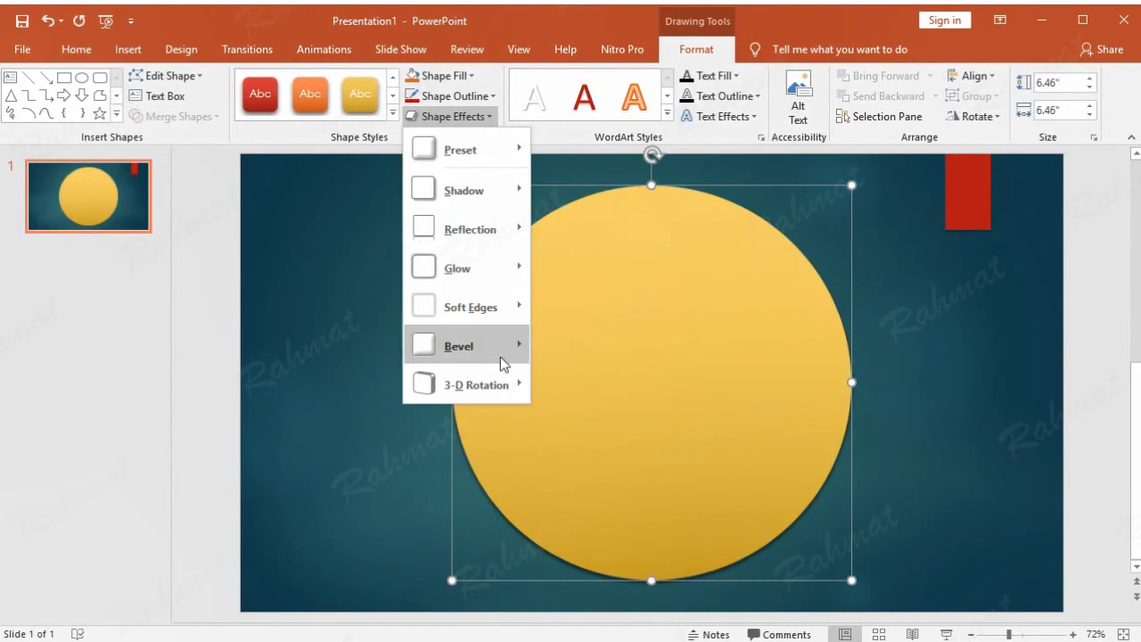
Set the circle's 3-D Format depth size to 25 pt in the Format Shape pane.
{"action": "mouse_move", "coordinate": [502, 353]}
{"action": "left_click", "coordinate": [589, 575]}
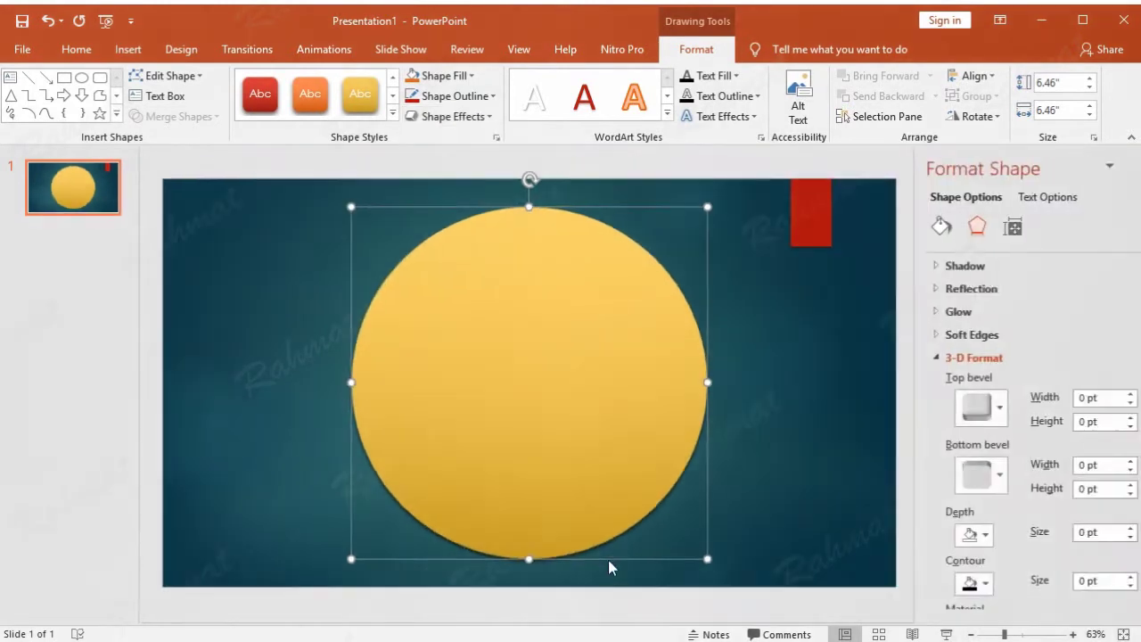
{"action": "left_click", "coordinate": [958, 414]}
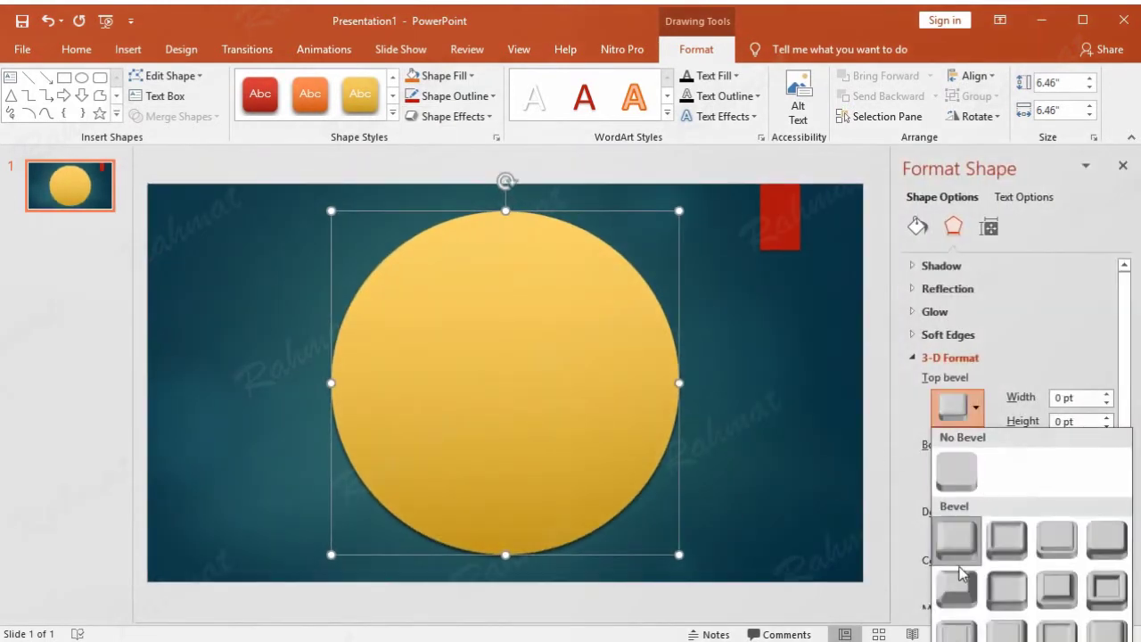
{"action": "left_click", "coordinate": [1035, 311]}
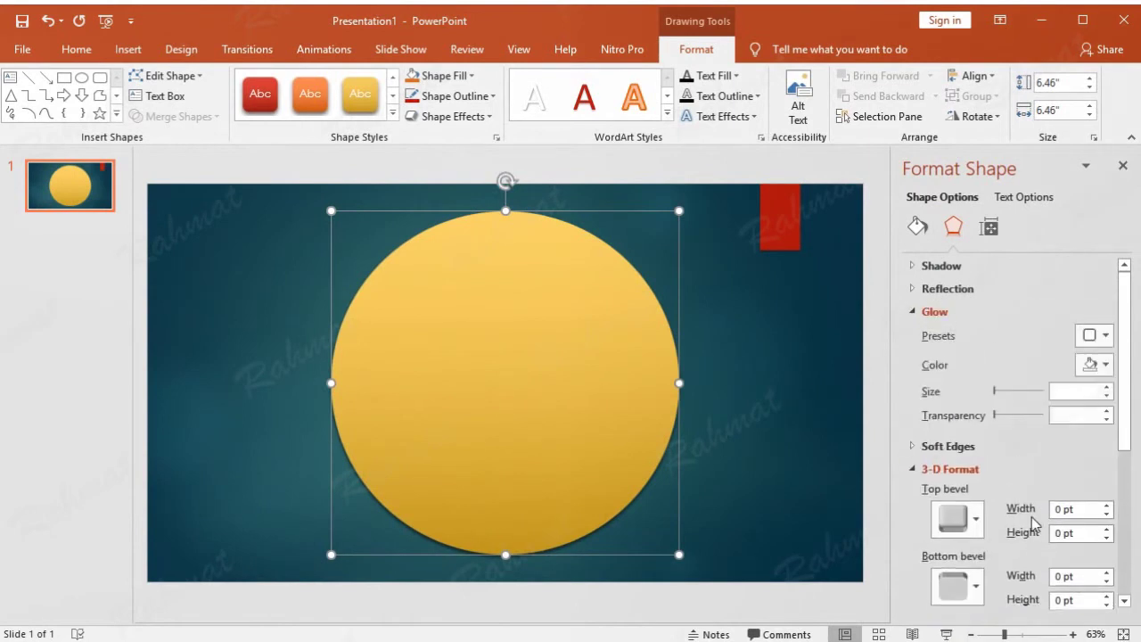
{"action": "scroll", "coordinate": [1038, 494], "scroll_direction": "down", "scroll_amount": 1}
{"action": "scroll", "coordinate": [1038, 523], "scroll_direction": "down", "scroll_amount": 1}
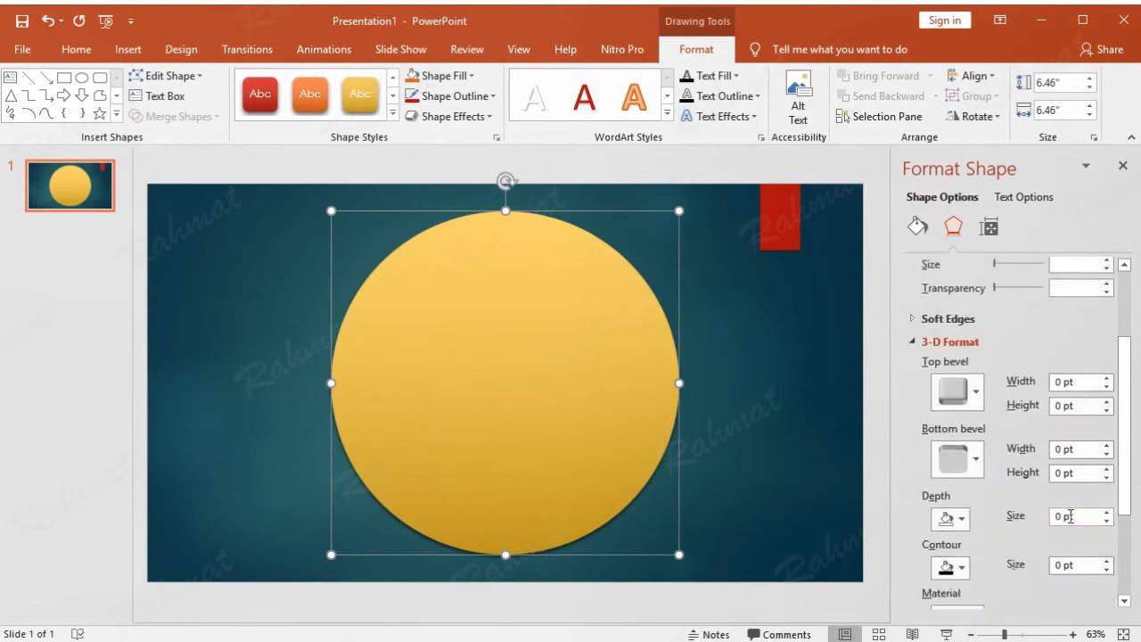
{"action": "double_click", "coordinate": [1059, 515]}
{"action": "type", "text": "25"}
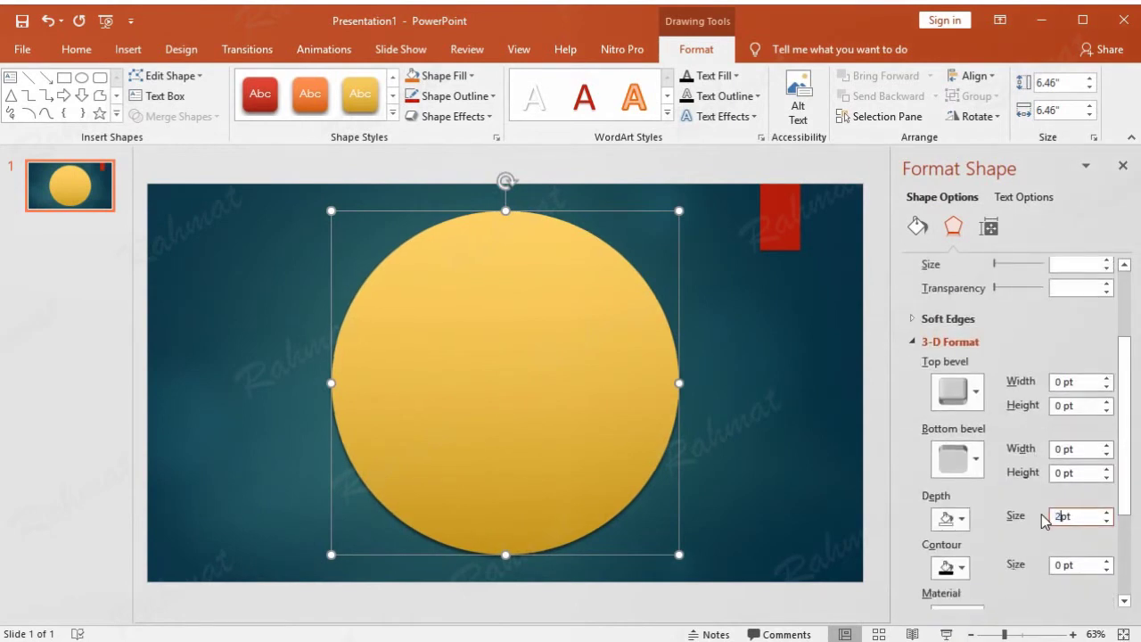
{"action": "left_click", "coordinate": [799, 257]}
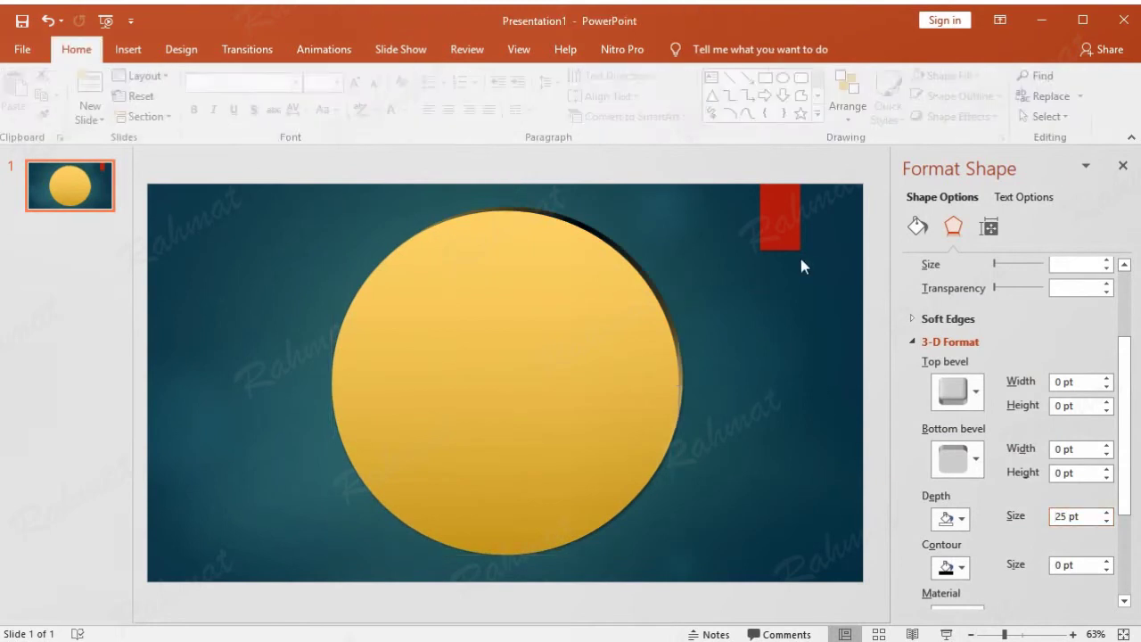
{"action": "left_click", "coordinate": [1122, 166]}
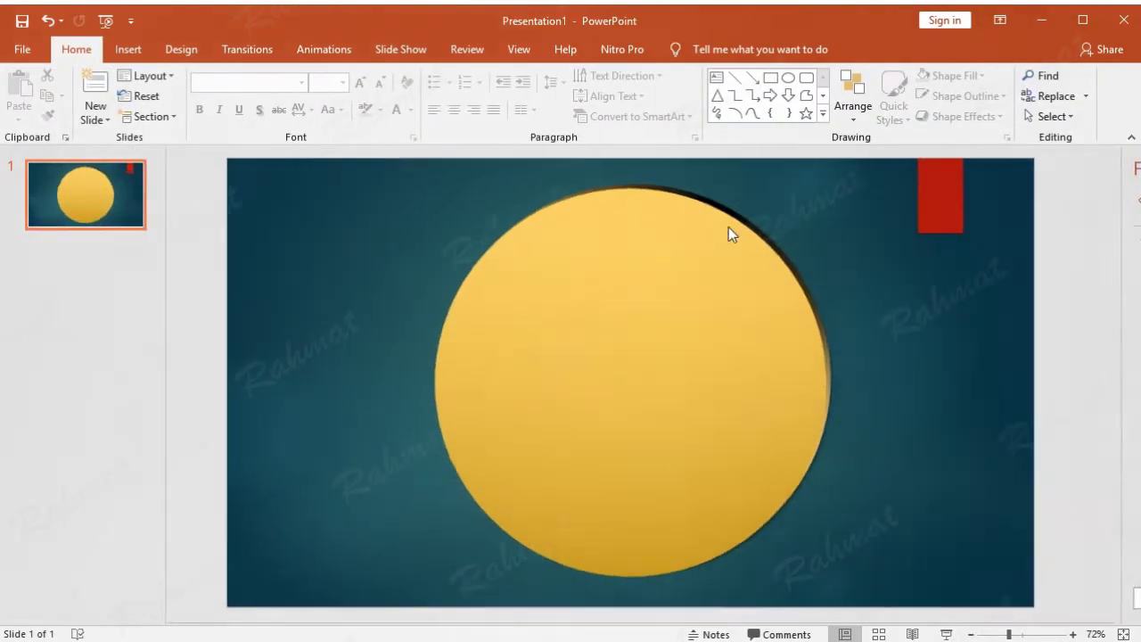
Draw a second oval, size it 6.05" by 6.05", and centre it over the yellow circle.
{"action": "left_click", "coordinate": [143, 55]}
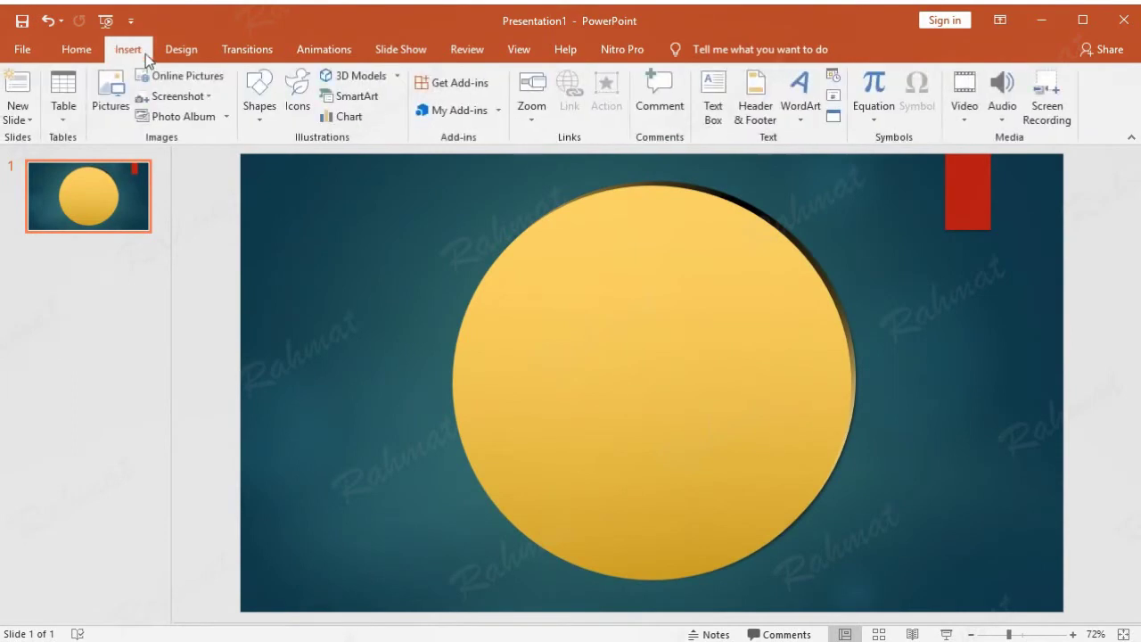
{"action": "left_click", "coordinate": [256, 123]}
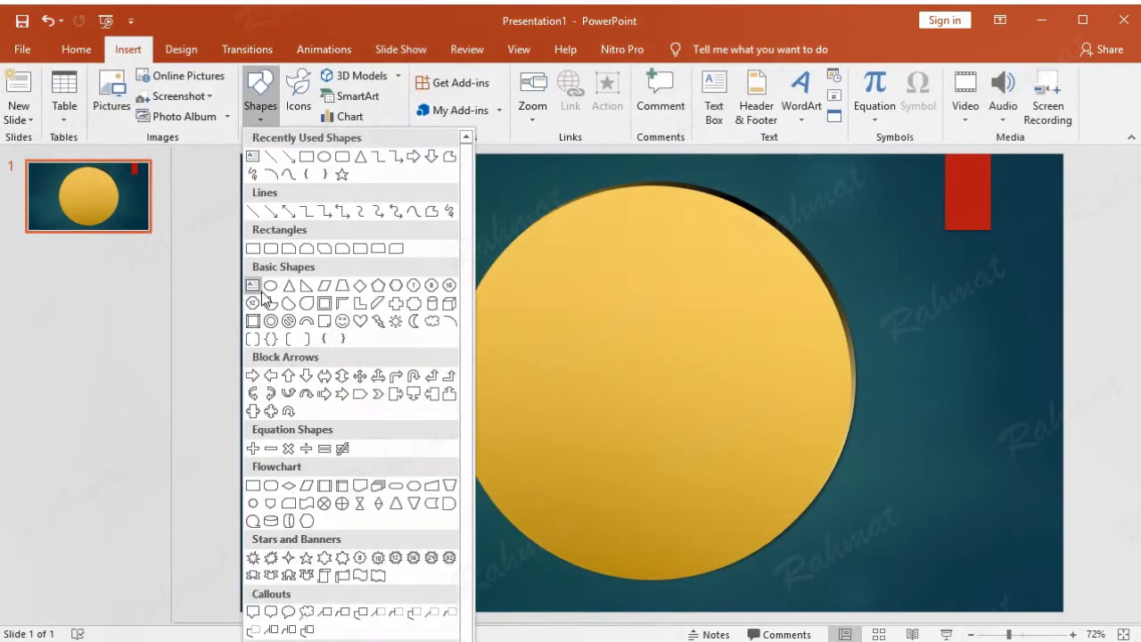
{"action": "left_click", "coordinate": [259, 290]}
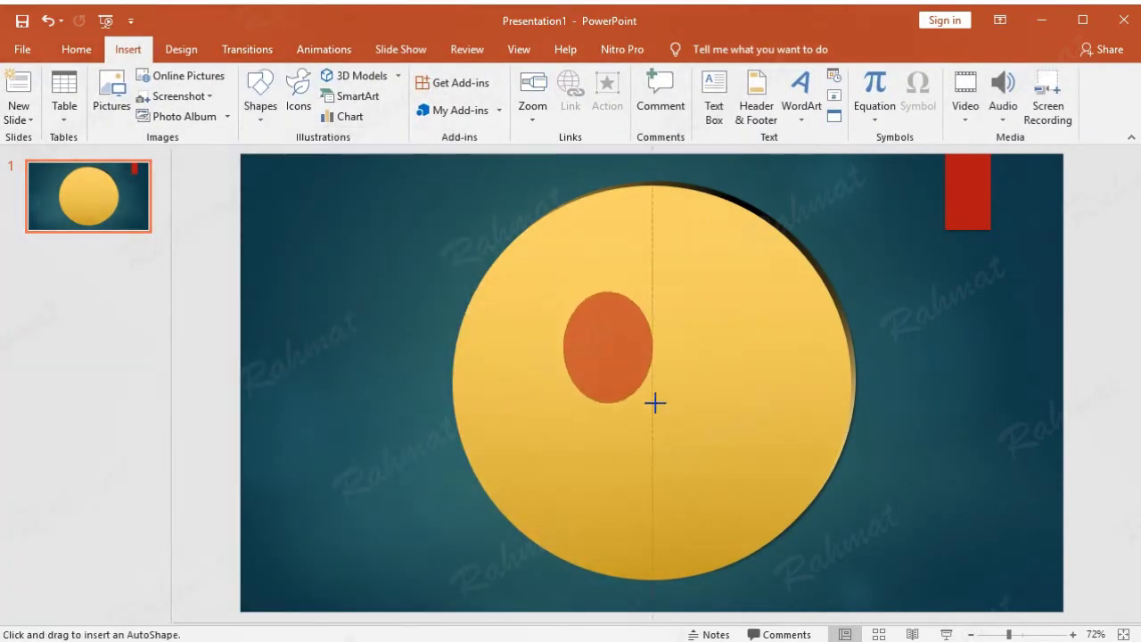
{"action": "left_click_drag", "start_coordinate": [563, 291], "coordinate": [653, 403]}
{"action": "left_click", "coordinate": [1068, 82]}
{"action": "type", "text": "6.05"}
{"action": "key", "text": "Tab"}
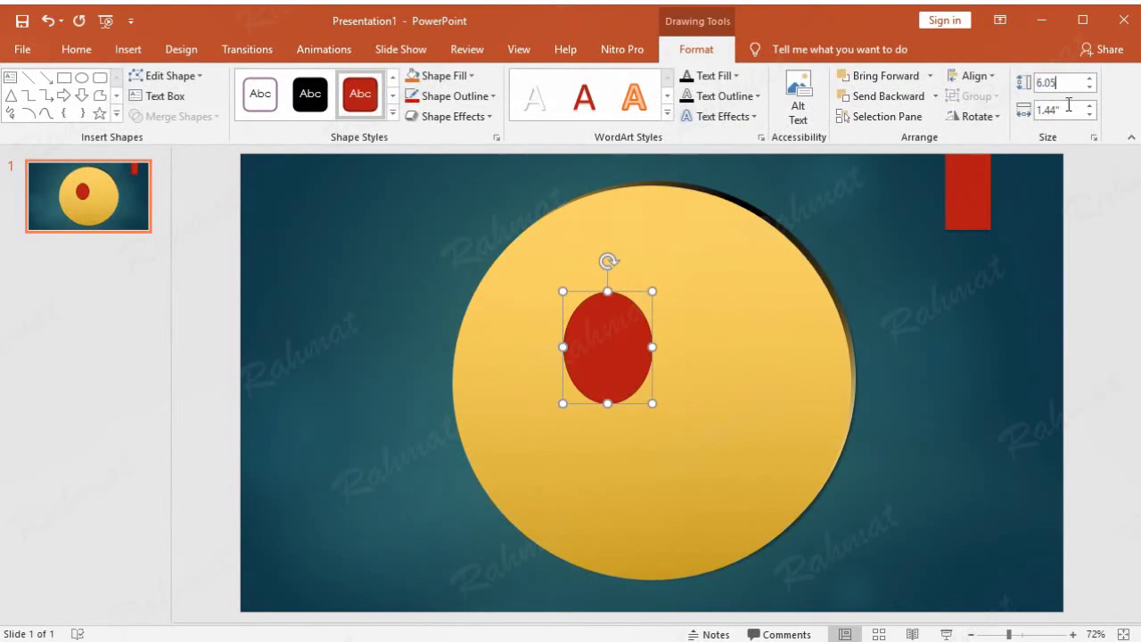
{"action": "type", "text": "6."}
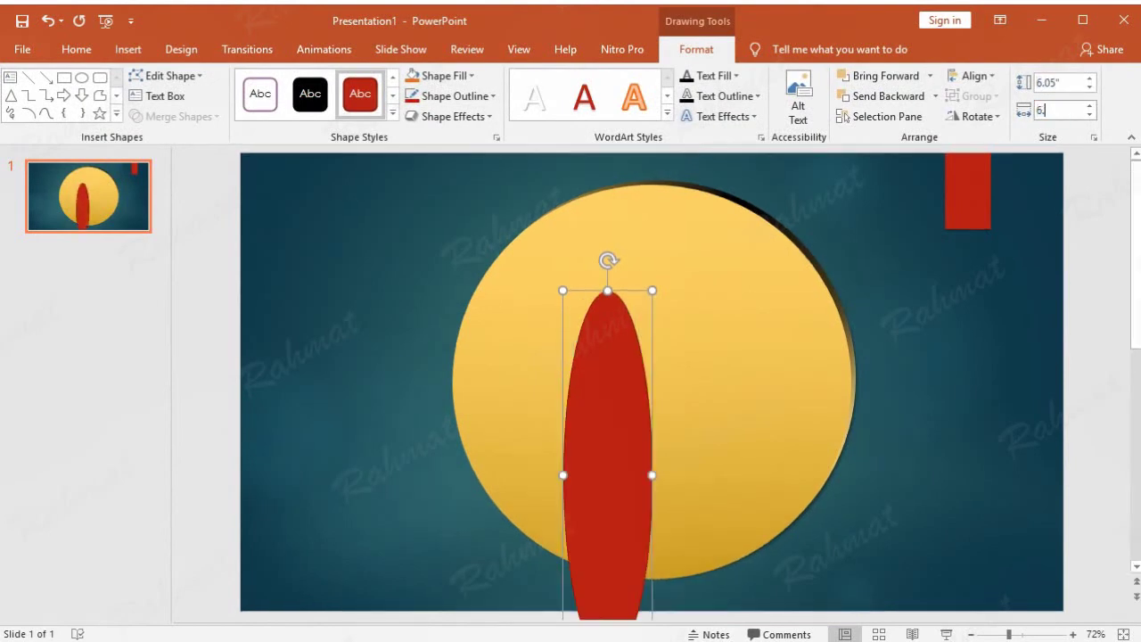
{"action": "key", "text": "Return"}
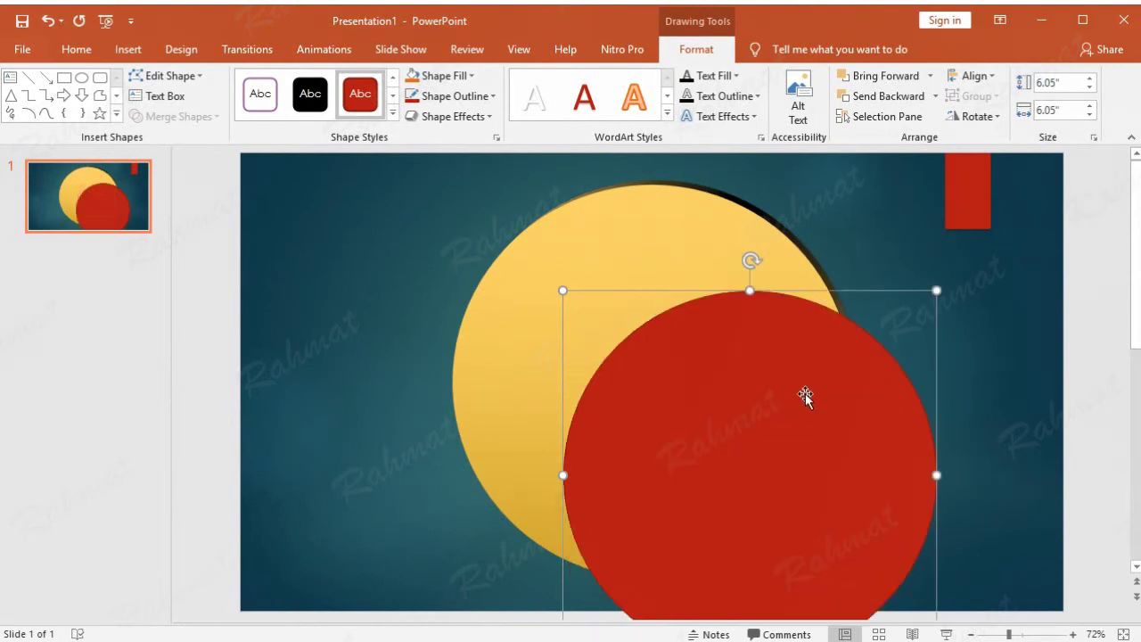
{"action": "left_click_drag", "start_coordinate": [805, 395], "coordinate": [716, 326]}
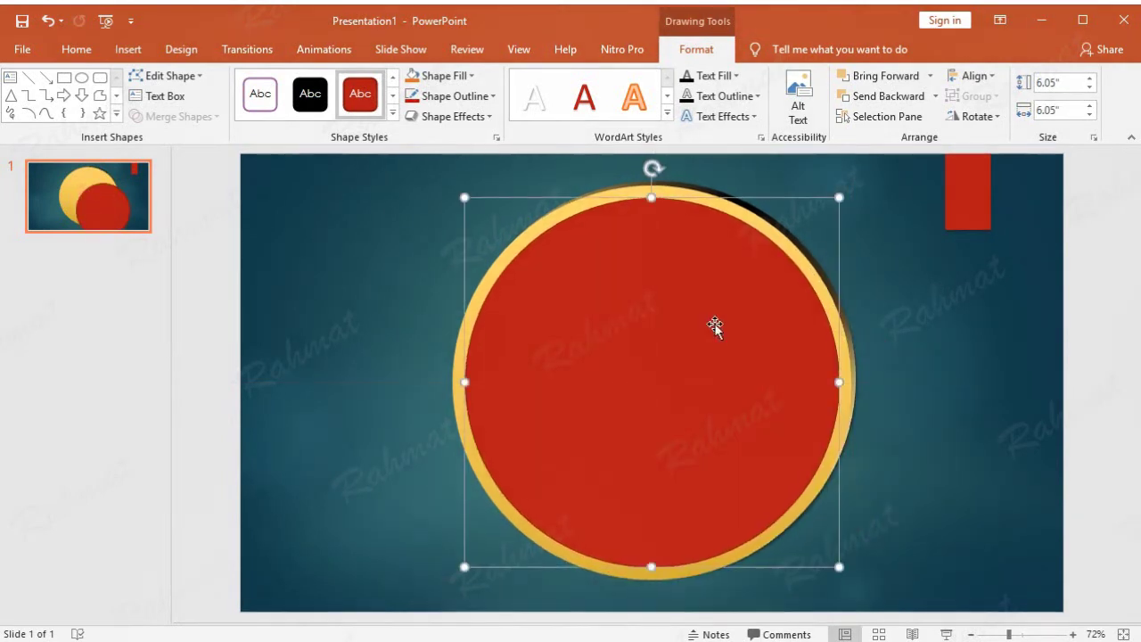
Give the red circle an outline colour and a 1½ pt outline weight.
{"action": "left_click", "coordinate": [492, 96]}
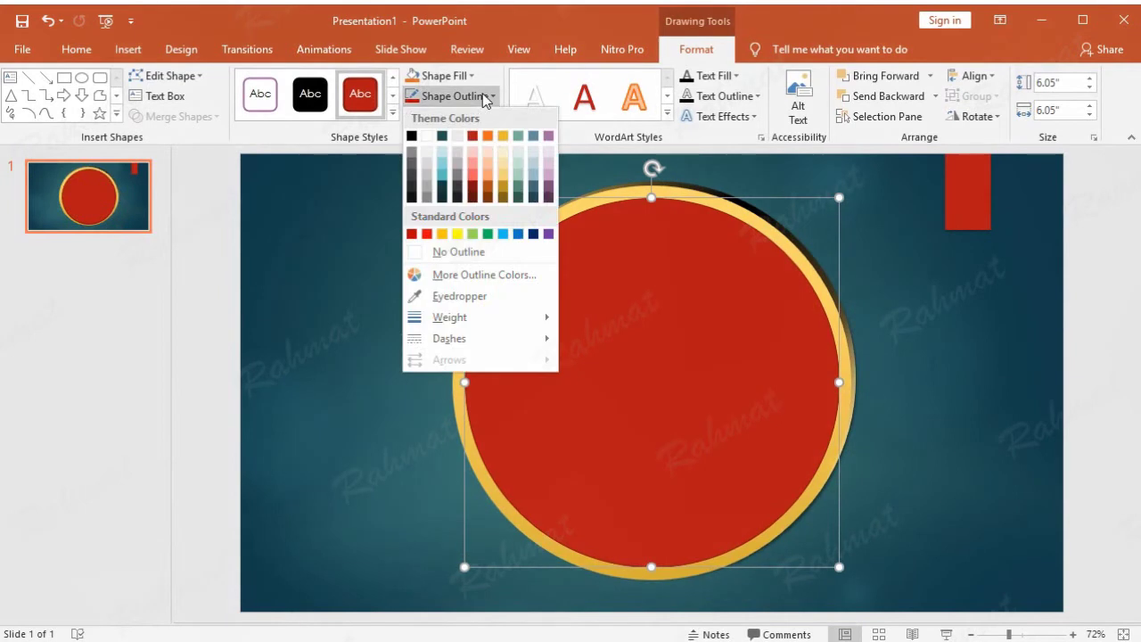
{"action": "left_click", "coordinate": [428, 137]}
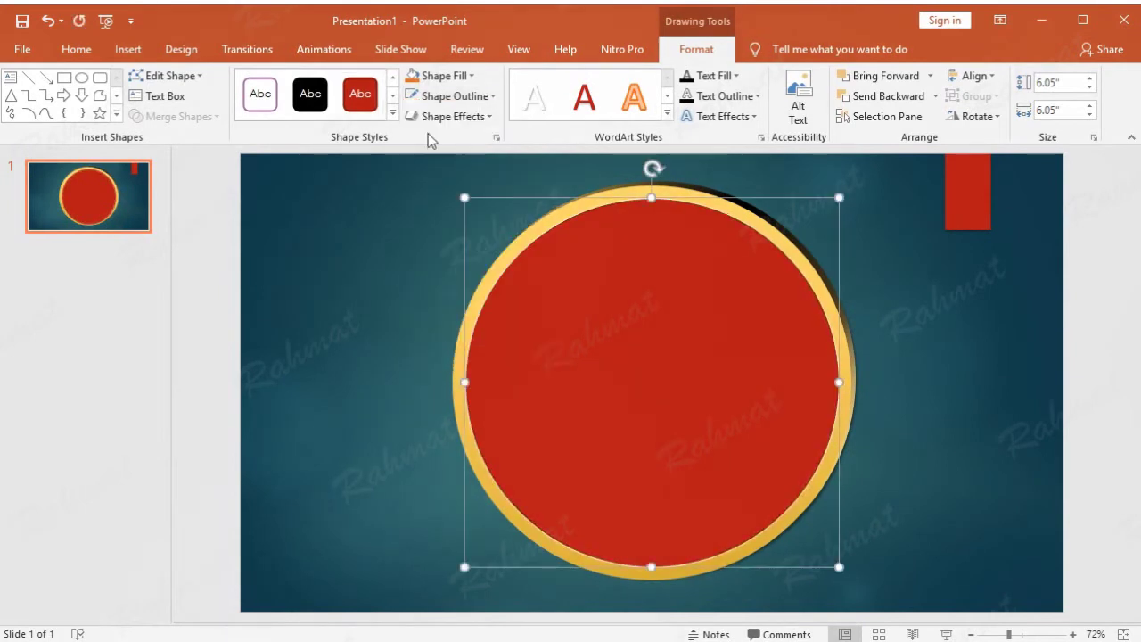
{"action": "left_click", "coordinate": [482, 116]}
{"action": "left_click", "coordinate": [489, 99]}
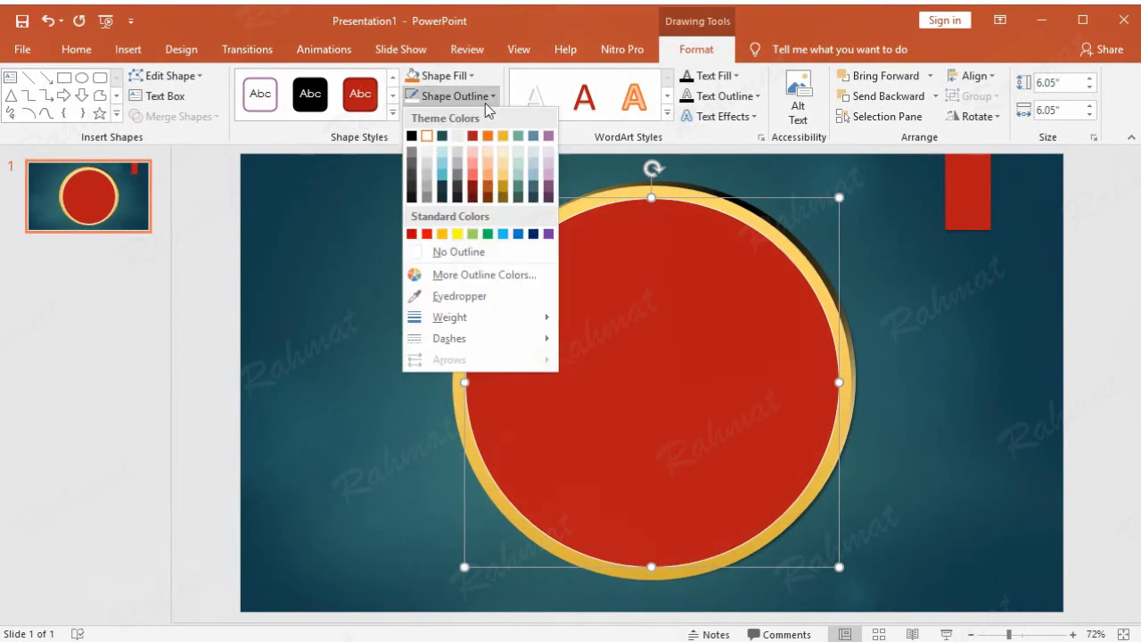
{"action": "mouse_move", "coordinate": [522, 319]}
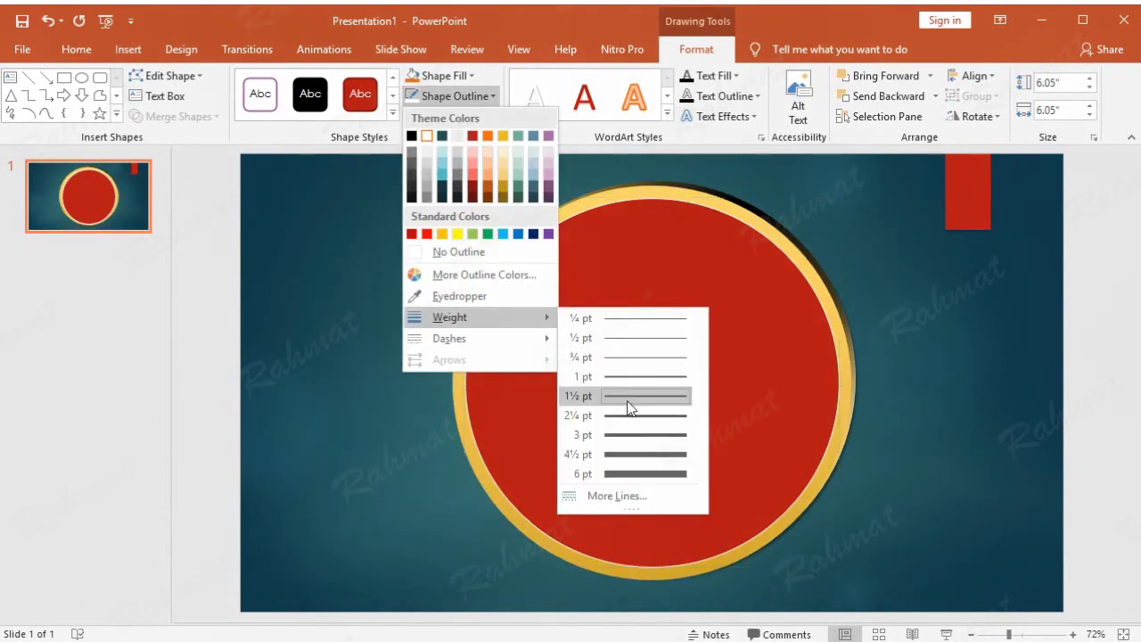
{"action": "left_click", "coordinate": [1034, 306]}
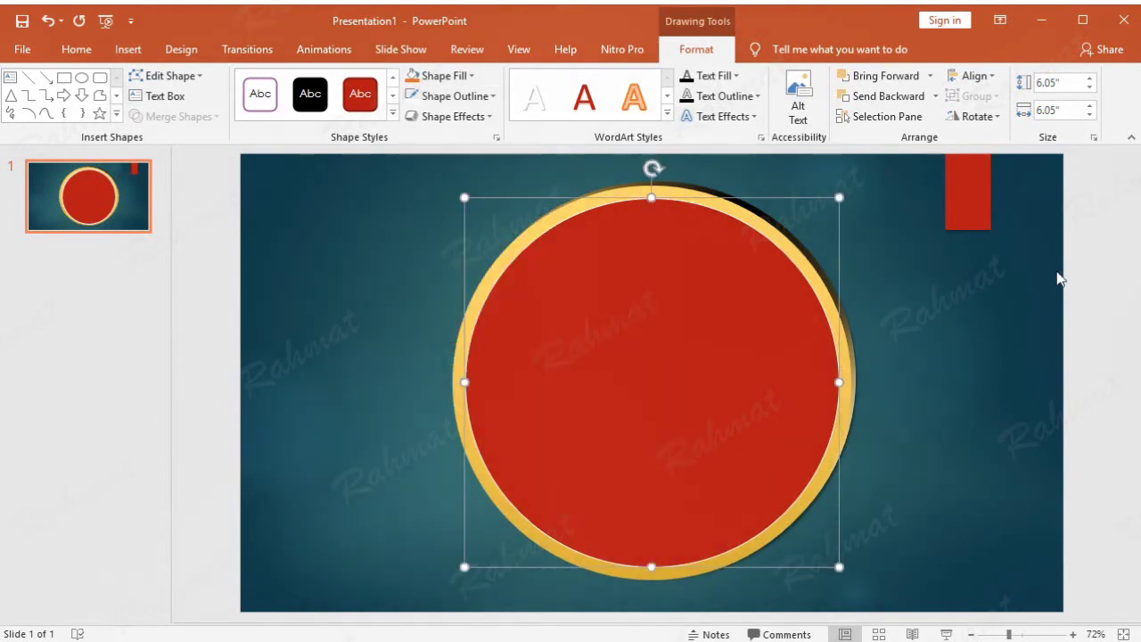
{"action": "left_click", "coordinate": [1079, 264]}
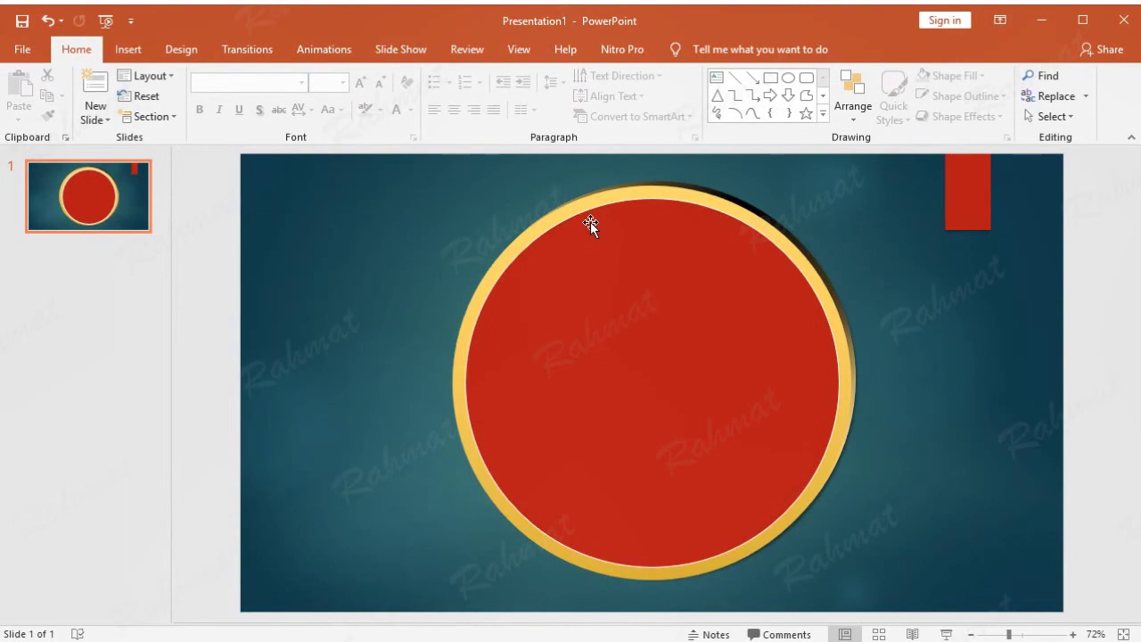
Copy the ring and inner circle, pasting the copy to overlap the original on its right.
{"action": "left_click", "coordinate": [564, 212]}
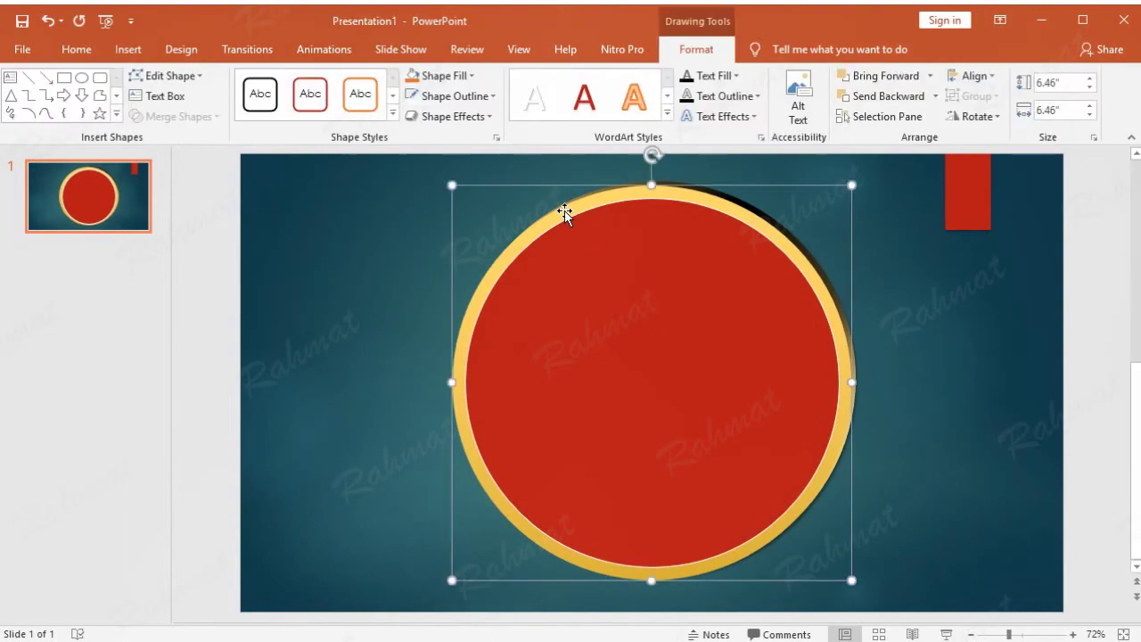
{"action": "left_click", "coordinate": [592, 283], "text": "shift"}
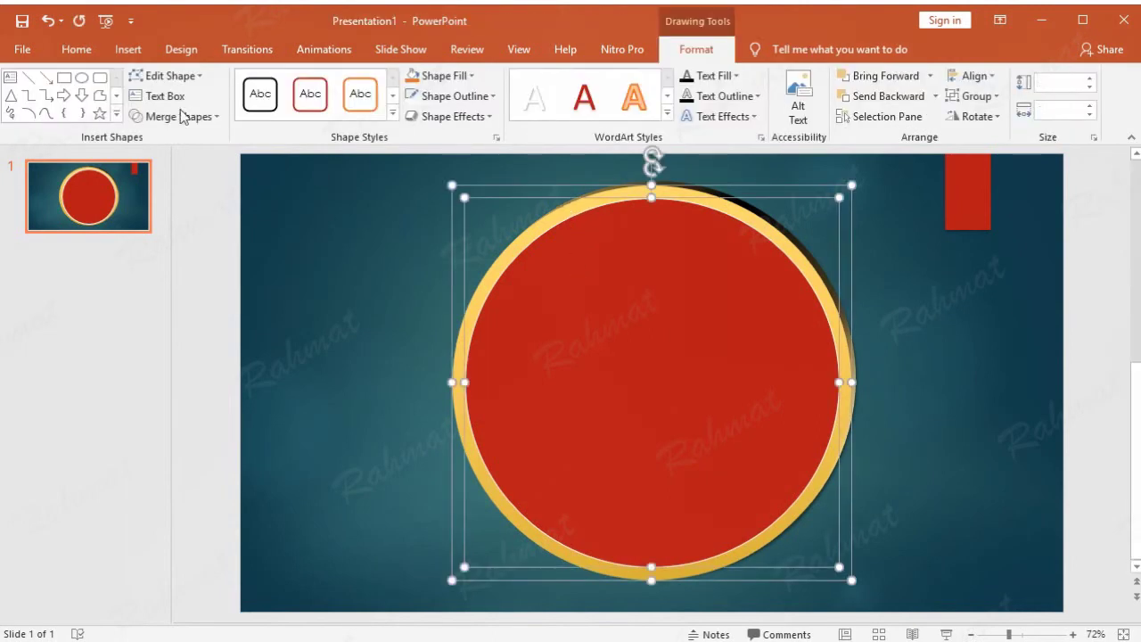
{"action": "left_click", "coordinate": [81, 51]}
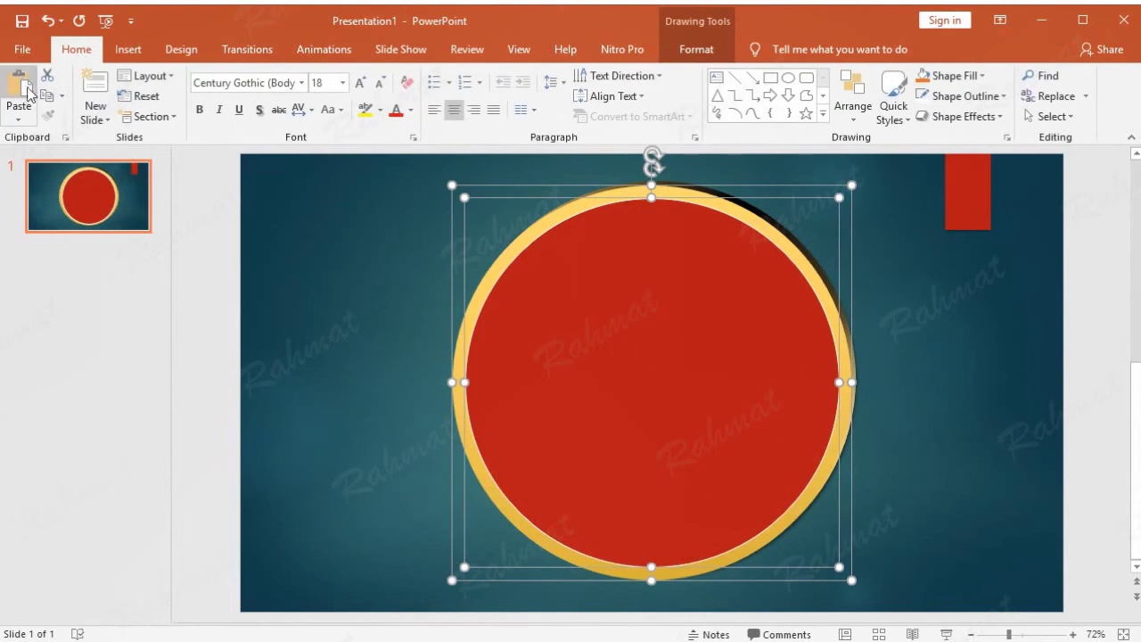
{"action": "left_click", "coordinate": [30, 92]}
{"action": "mouse_move", "coordinate": [660, 381]}
{"action": "left_mouse_down"}
{"action": "mouse_move", "coordinate": [893, 384]}
{"action": "mouse_move", "coordinate": [851, 371]}
{"action": "left_mouse_up"}
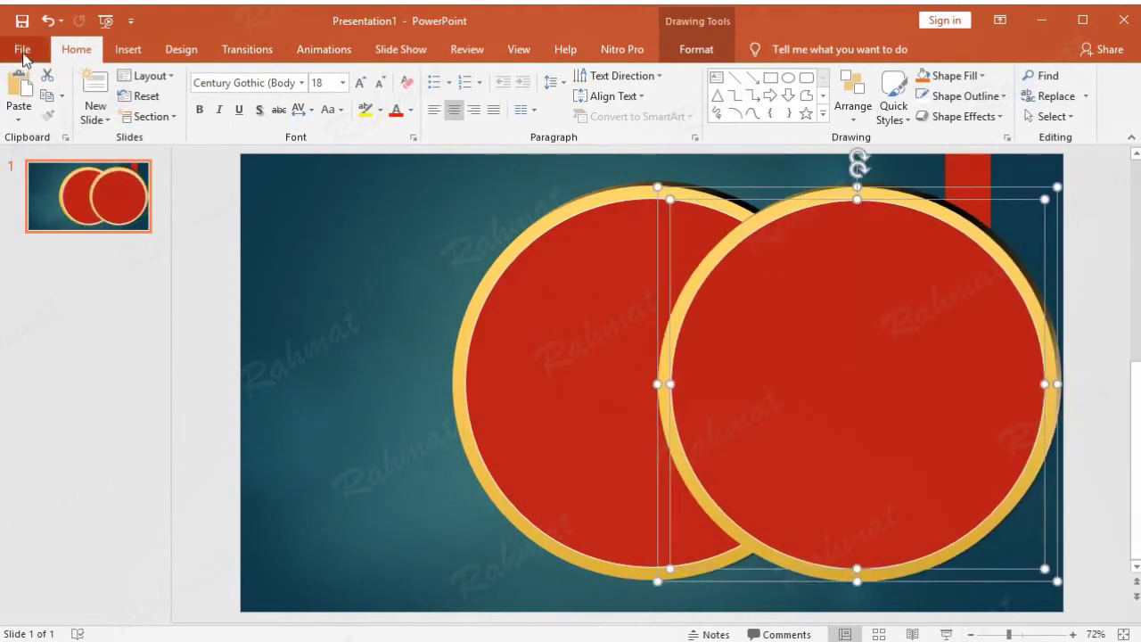
{"action": "left_click", "coordinate": [23, 52]}
Add a New Tab to the ribbon holding the Merge Shapes command from All Commands.
{"action": "key", "text": "Escape"}
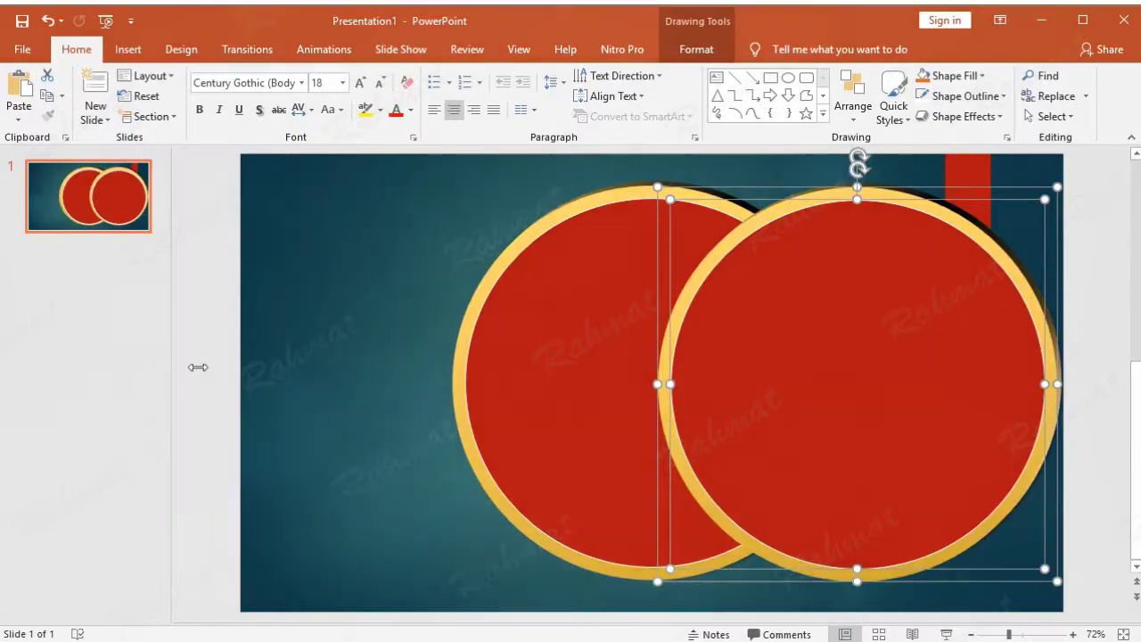
{"action": "left_click", "coordinate": [279, 214]}
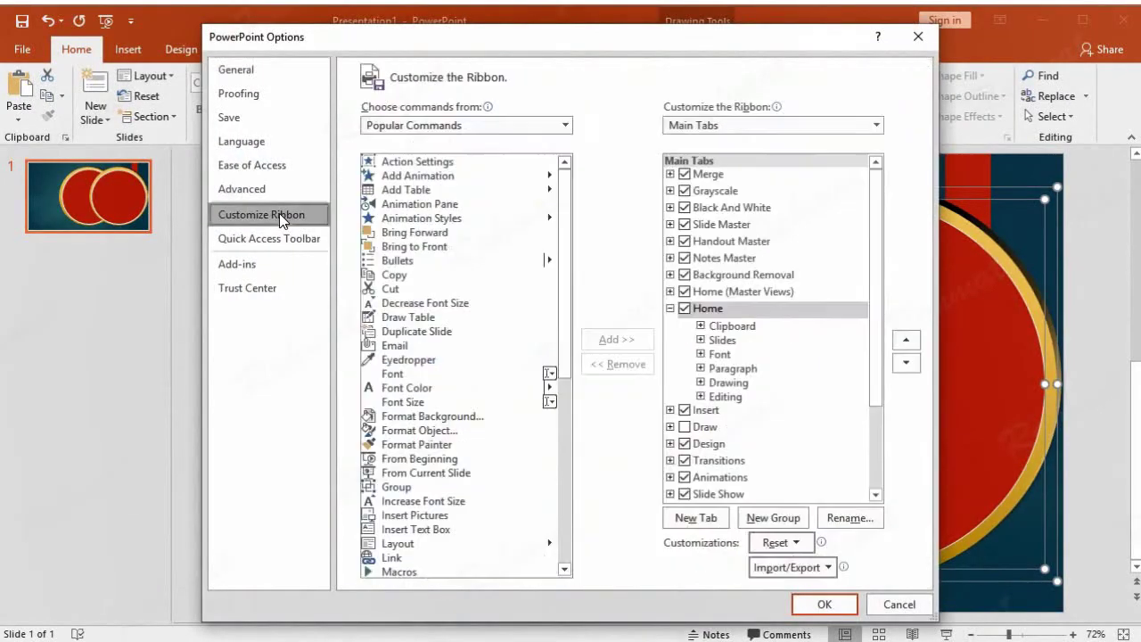
{"action": "left_click", "coordinate": [505, 123]}
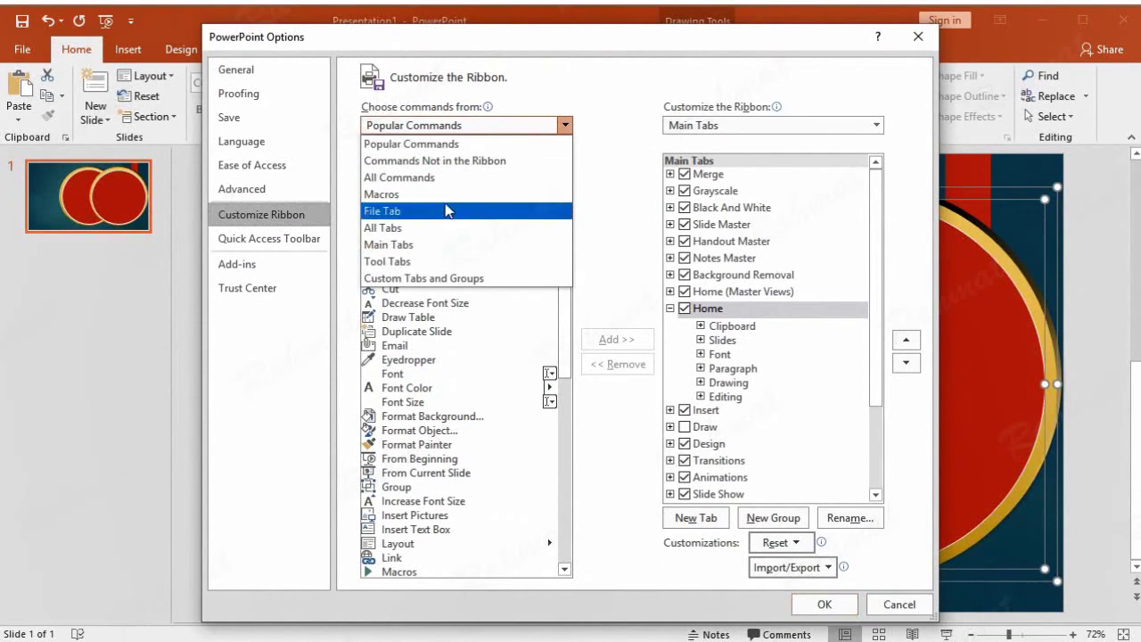
{"action": "key", "text": "Escape"}
{"action": "key", "text": "Down"}
{"action": "key", "text": "Down"}
{"action": "mouse_move", "coordinate": [567, 177]}
{"action": "left_mouse_down"}
{"action": "mouse_move", "coordinate": [568, 287]}
{"action": "mouse_move", "coordinate": [589, 379]}
{"action": "left_mouse_up"}
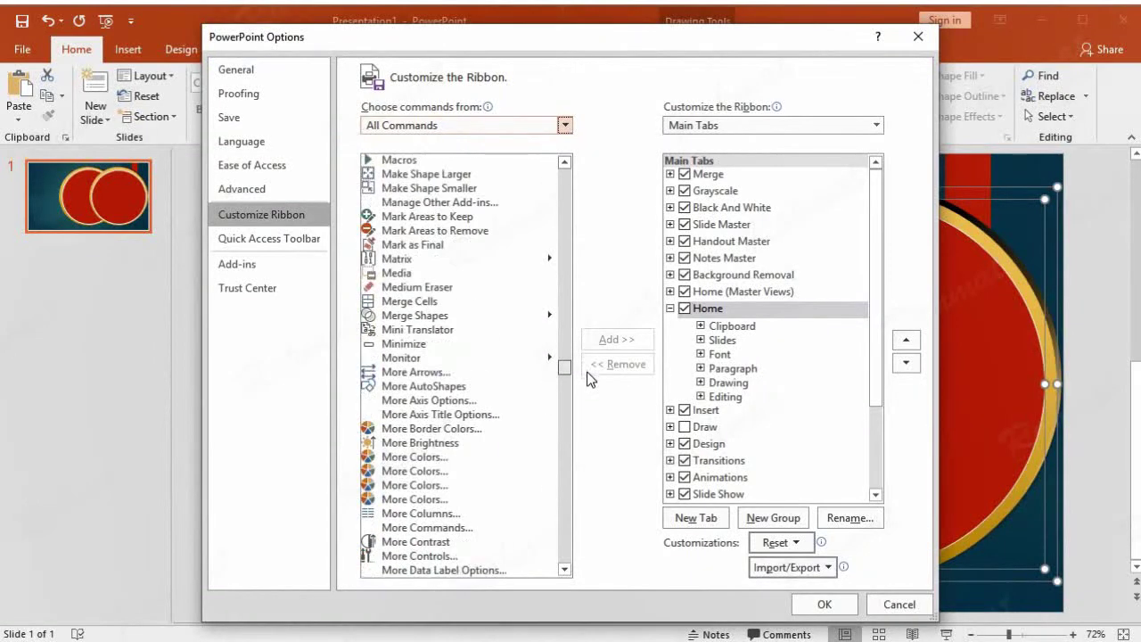
{"action": "scroll", "coordinate": [489, 307], "scroll_direction": "up", "scroll_amount": 1}
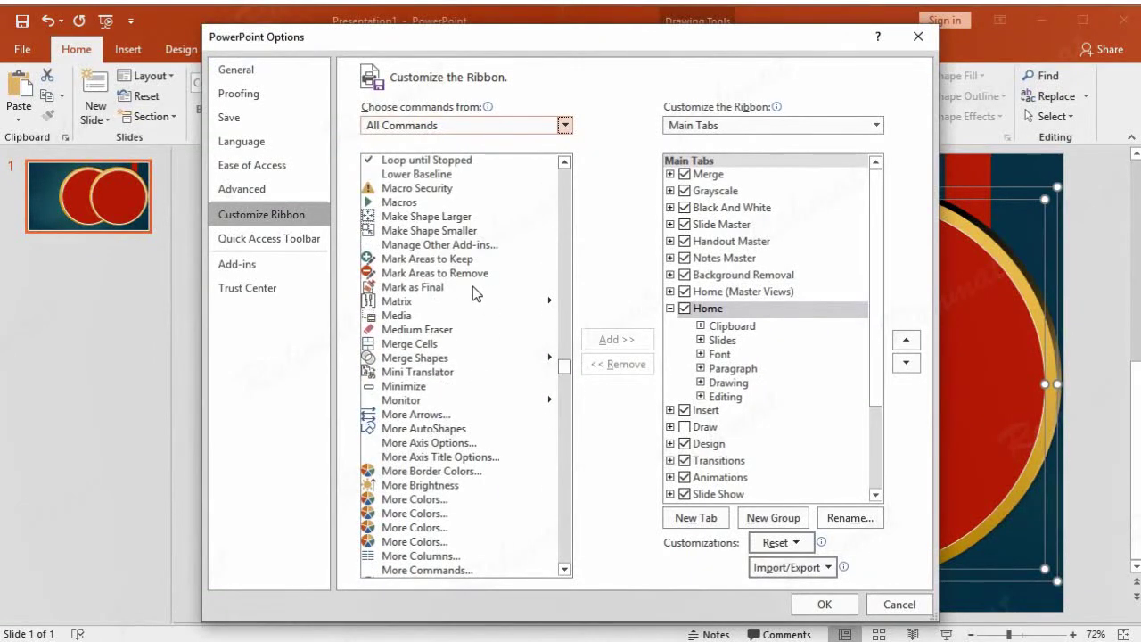
{"action": "left_click", "coordinate": [414, 358]}
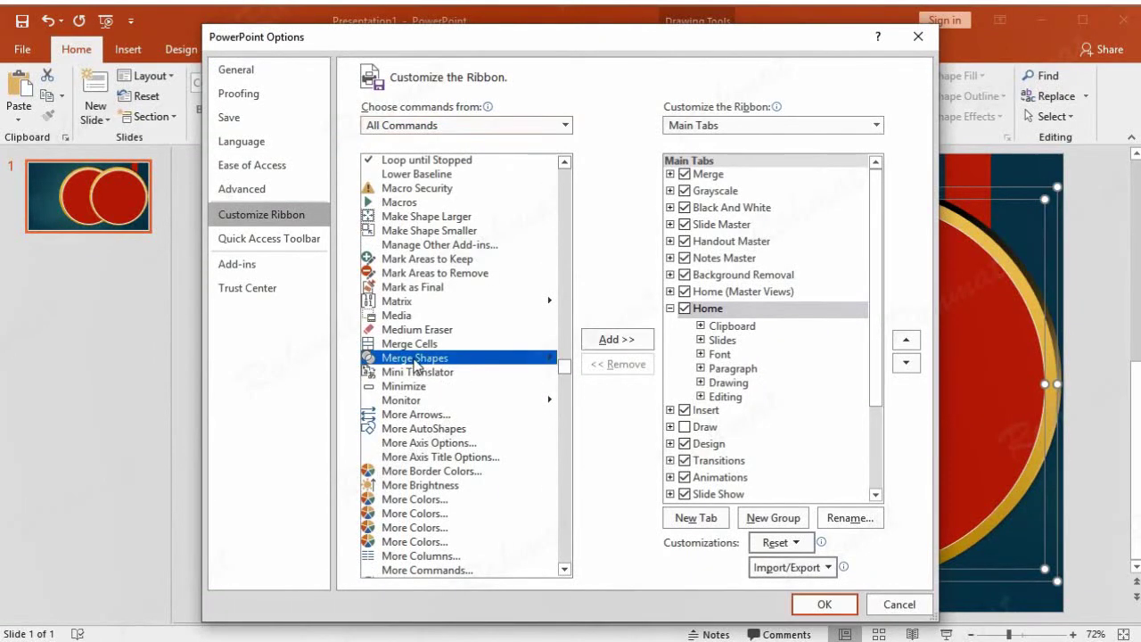
{"action": "left_click", "coordinate": [713, 315]}
{"action": "left_click", "coordinate": [692, 518]}
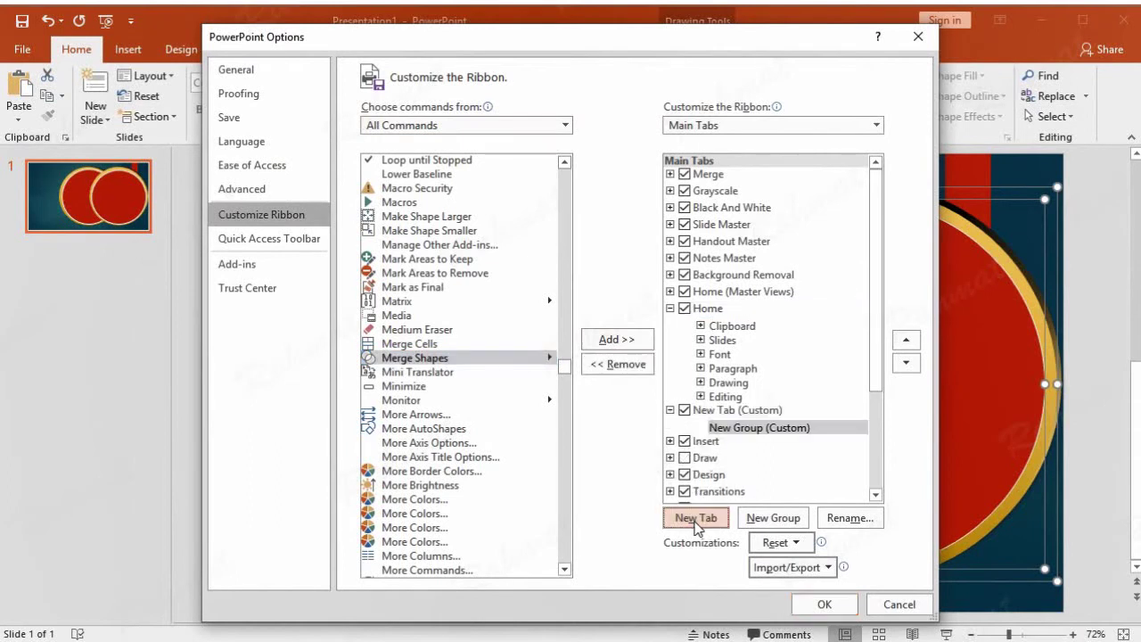
{"action": "left_click", "coordinate": [597, 337]}
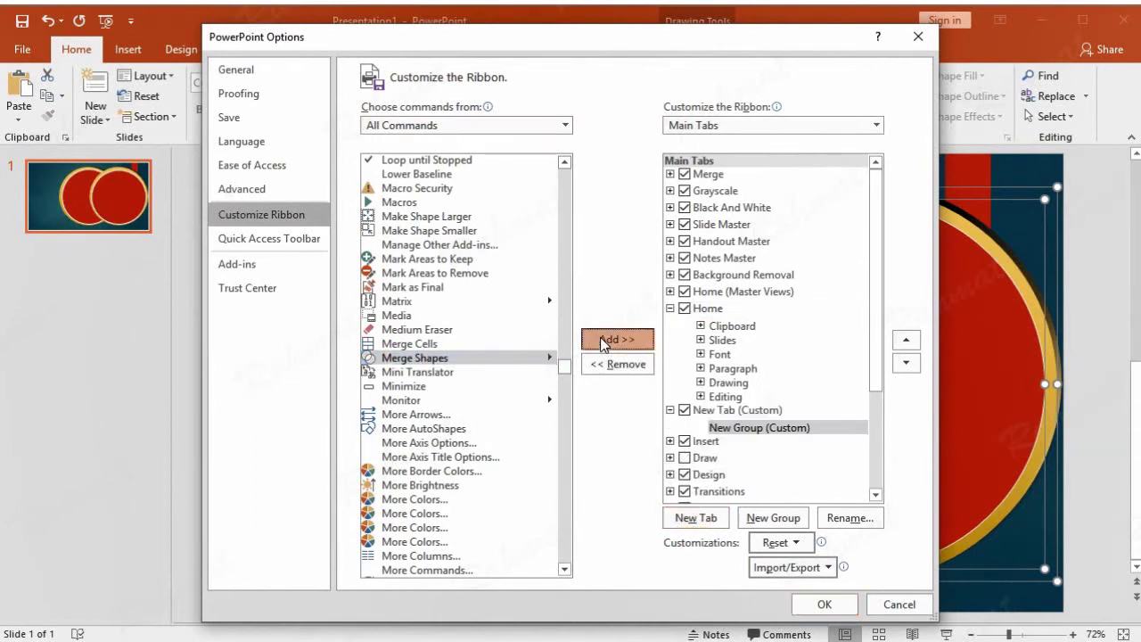
{"action": "left_click", "coordinate": [824, 606]}
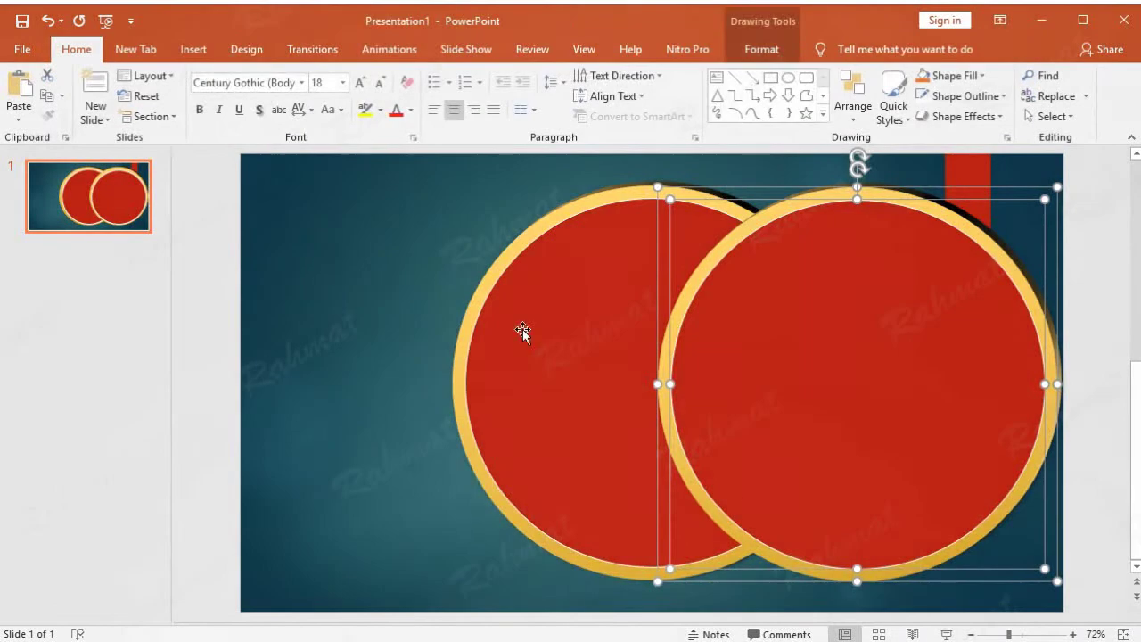
Select the right-hand circle and set its bevel to No Bevel.
{"action": "left_click", "coordinate": [157, 53]}
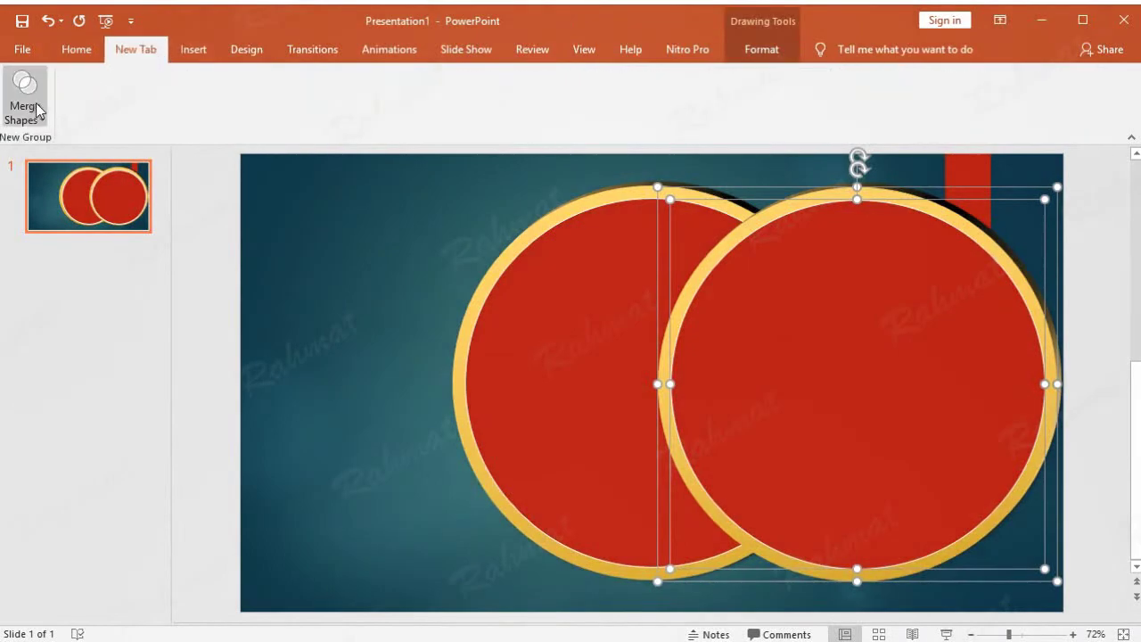
{"action": "left_click", "coordinate": [1060, 207]}
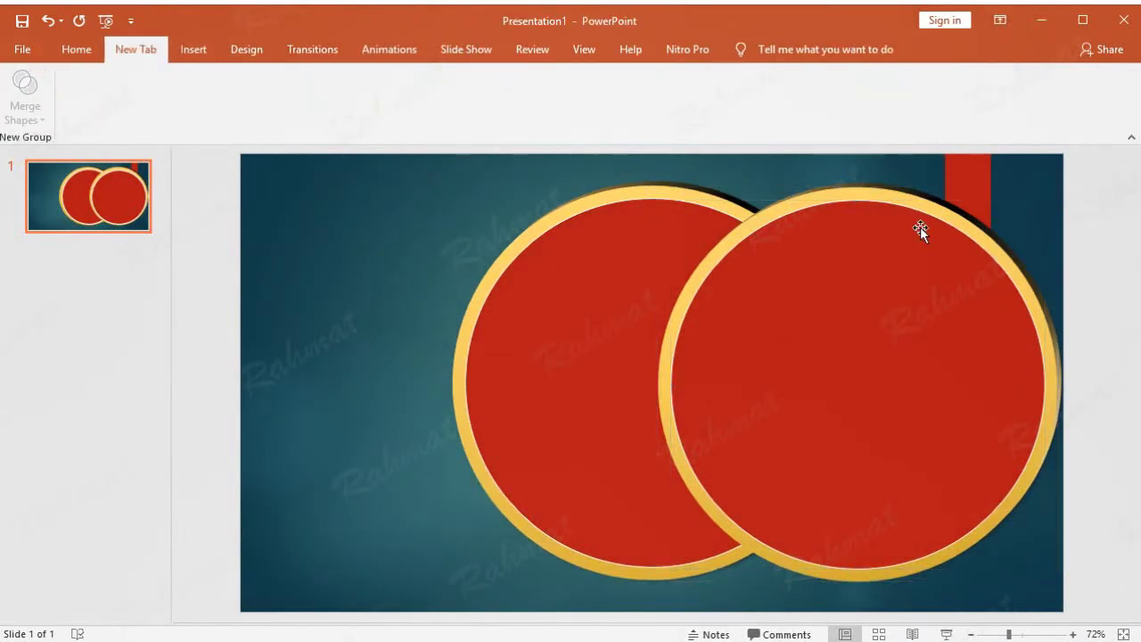
{"action": "left_click", "coordinate": [878, 195]}
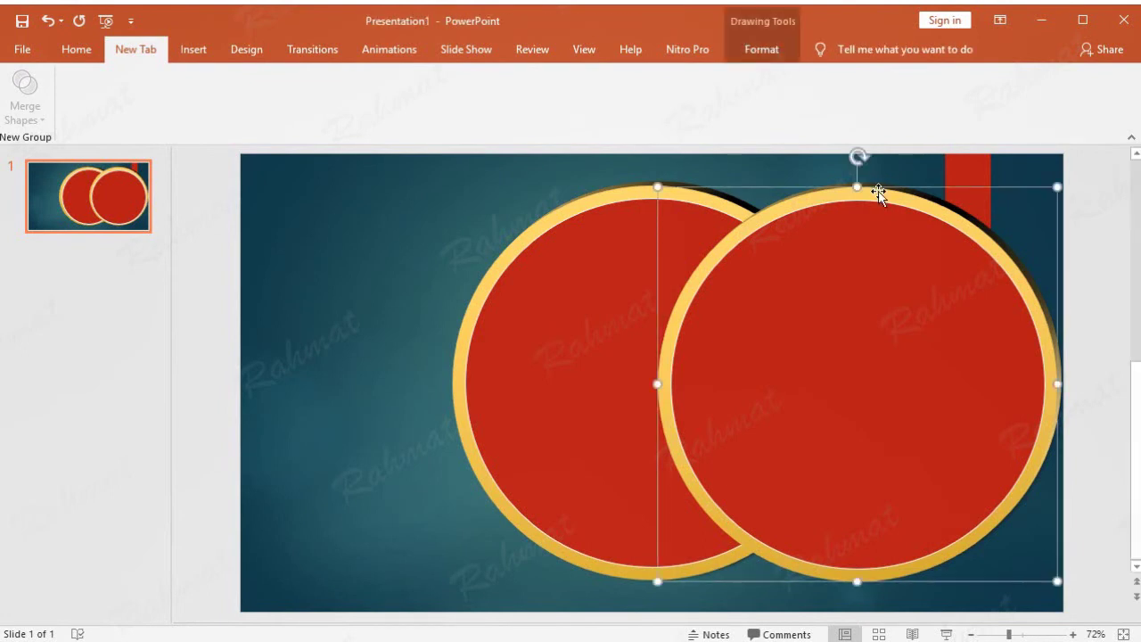
{"action": "left_click", "coordinate": [777, 42]}
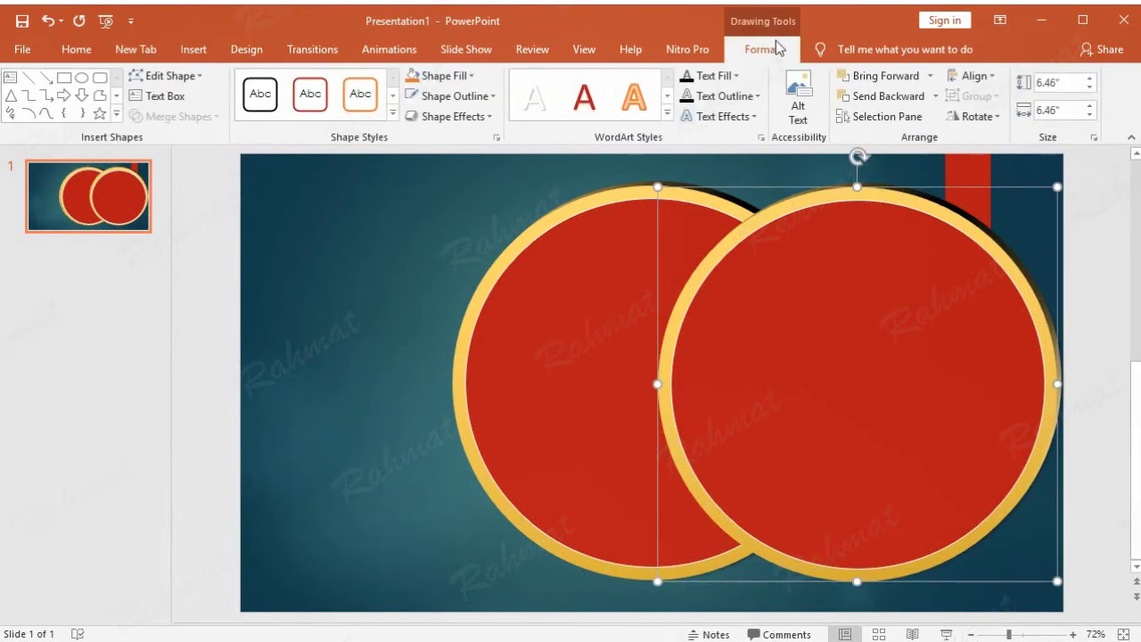
{"action": "left_click", "coordinate": [462, 122]}
{"action": "mouse_move", "coordinate": [481, 348]}
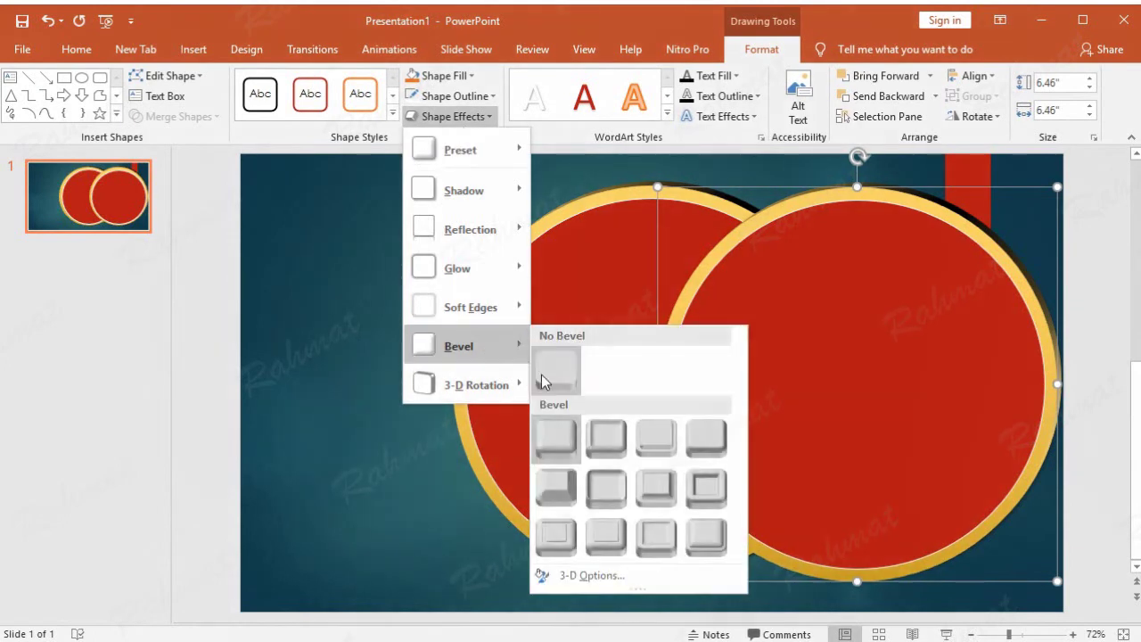
{"action": "left_click", "coordinate": [543, 373]}
Set the right-hand circle's 3-D rotation to No Rotation.
{"action": "left_click", "coordinate": [454, 117]}
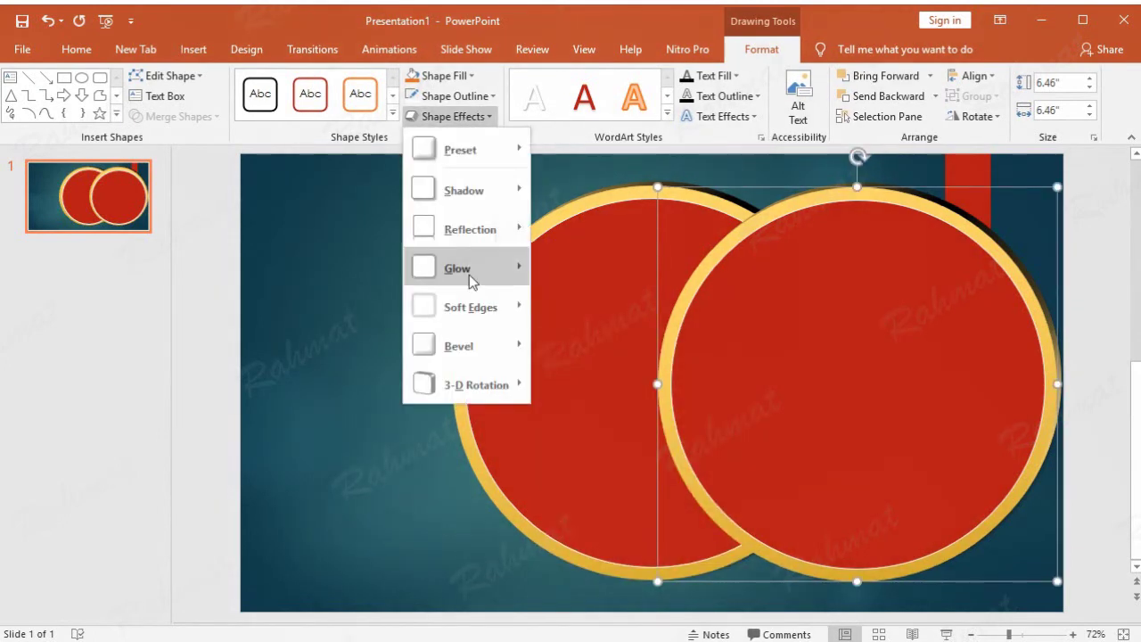
{"action": "mouse_move", "coordinate": [496, 383]}
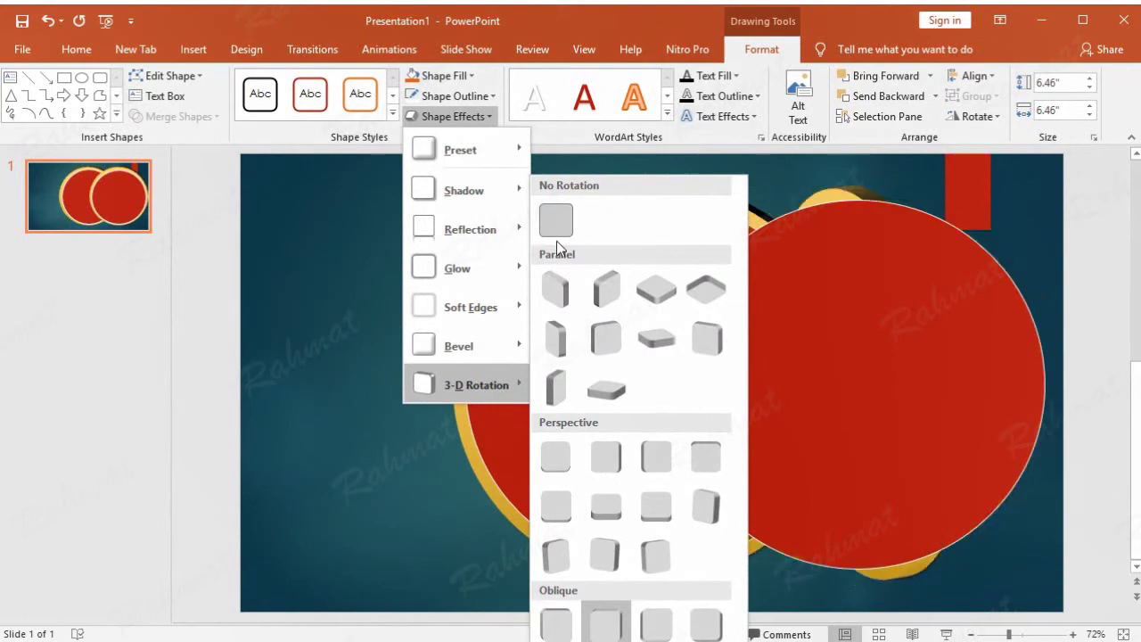
{"action": "left_click", "coordinate": [557, 225]}
{"action": "left_click", "coordinate": [1000, 158]}
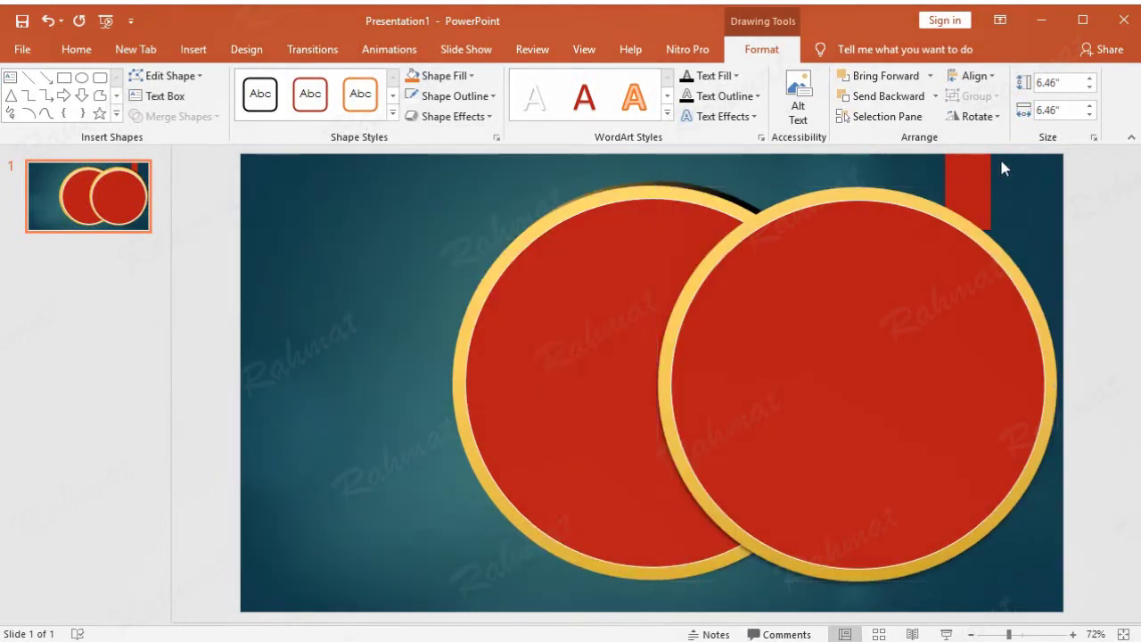
{"action": "left_click", "coordinate": [868, 197]}
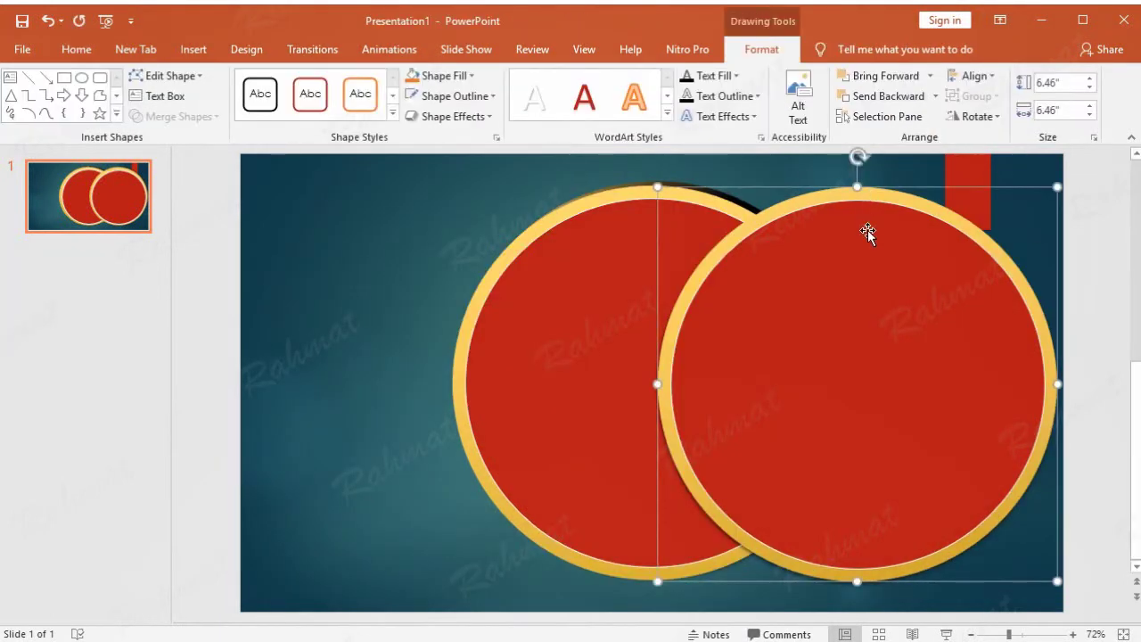
Merge the right-hand circle's ring and inner circle with Merge Shapes > Combine.
{"action": "left_click", "coordinate": [877, 257], "text": "shift"}
{"action": "left_click_drag", "start_coordinate": [905, 287], "coordinate": [913, 285]}
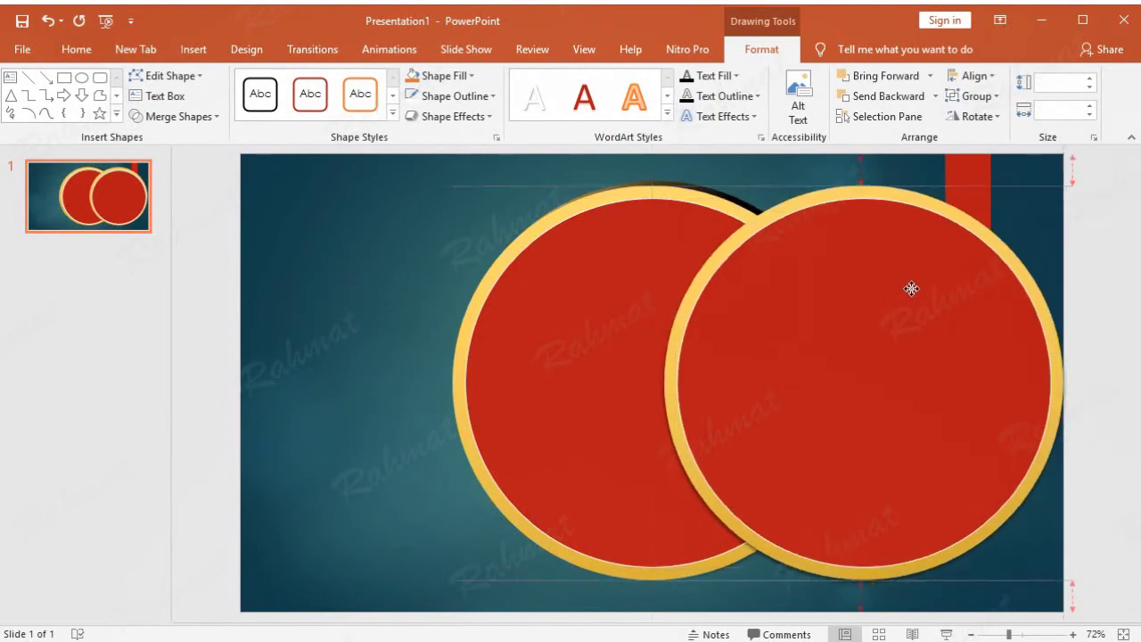
{"action": "left_click", "coordinate": [135, 49]}
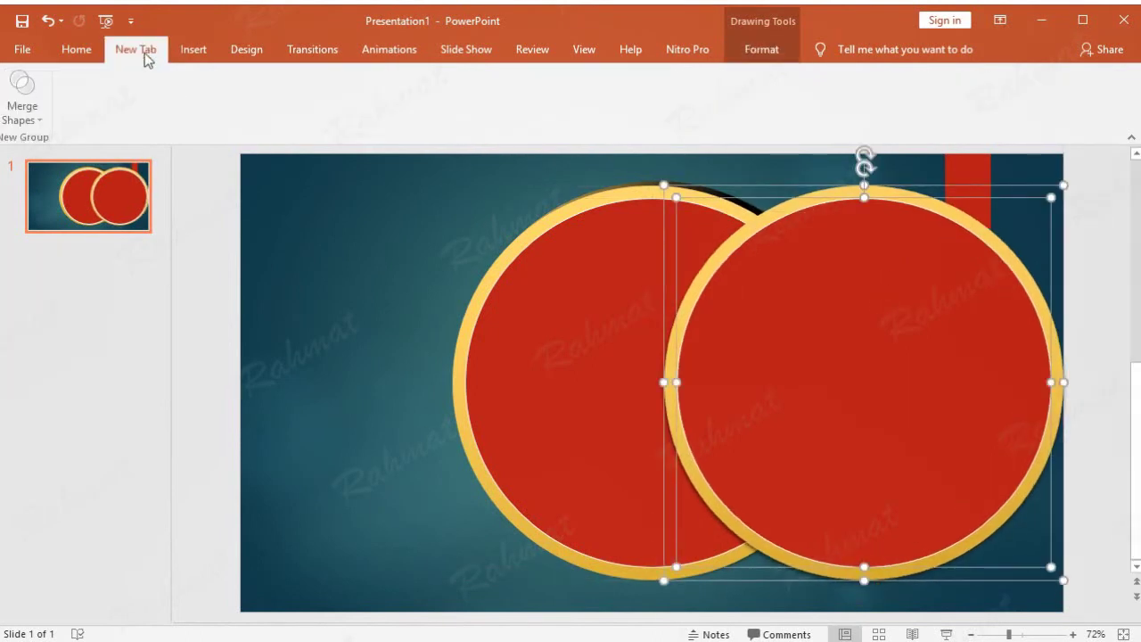
{"action": "left_click", "coordinate": [36, 116]}
{"action": "left_click", "coordinate": [43, 165]}
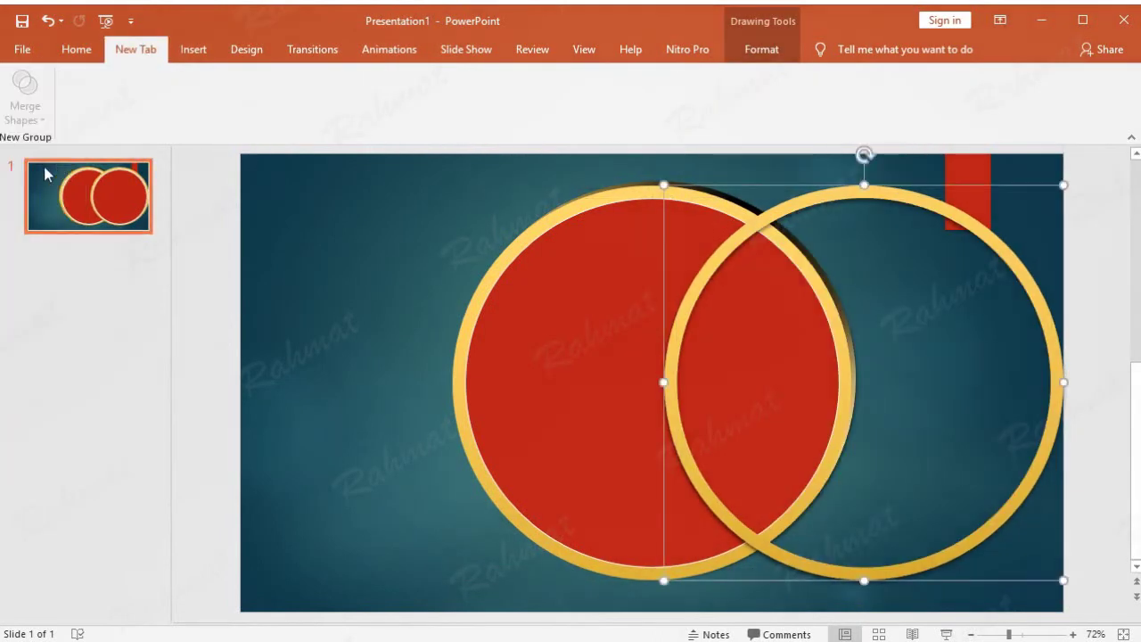
Drag the hollow gold ring left so it overlaps the red circle more.
{"action": "left_click", "coordinate": [933, 305]}
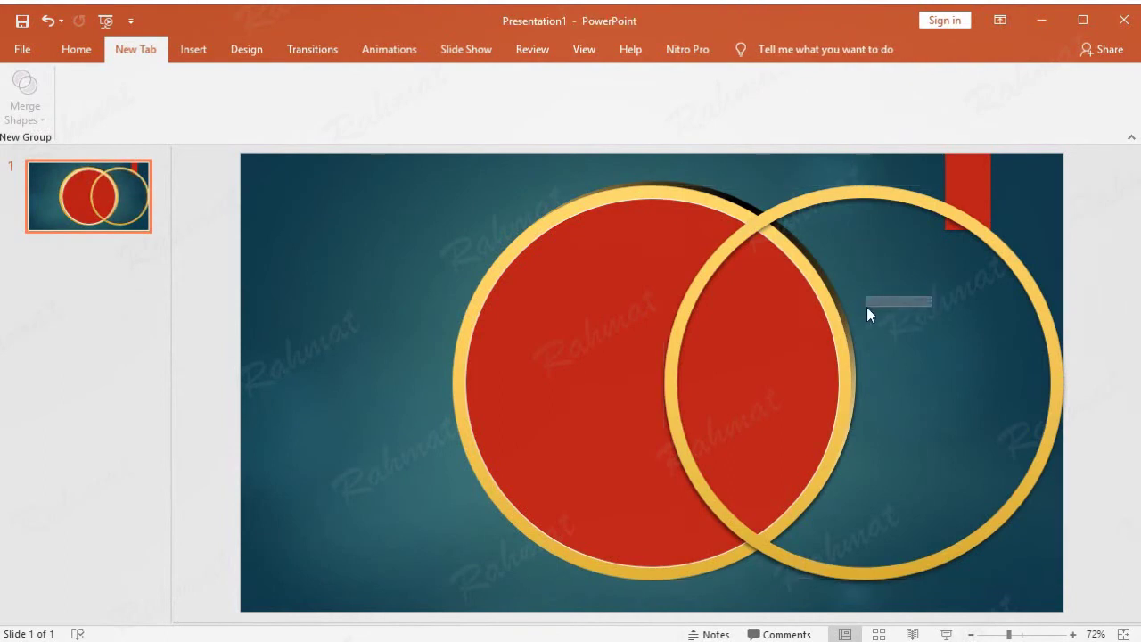
{"action": "left_click", "coordinate": [948, 211]}
{"action": "left_click_drag", "start_coordinate": [948, 211], "coordinate": [887, 207]}
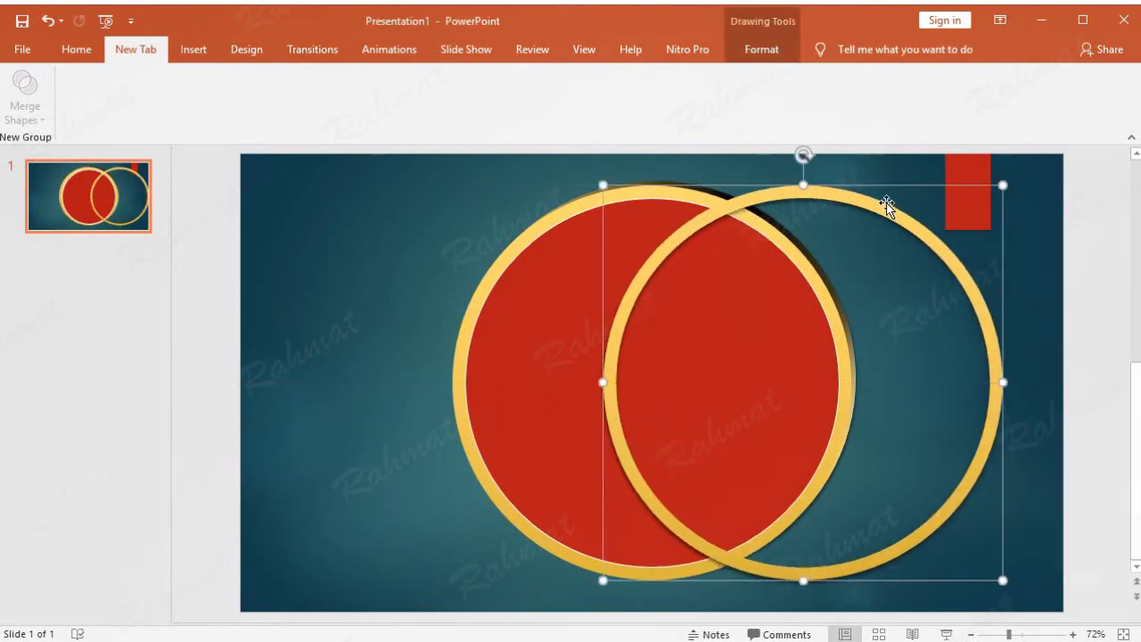
{"action": "left_click", "coordinate": [761, 49]}
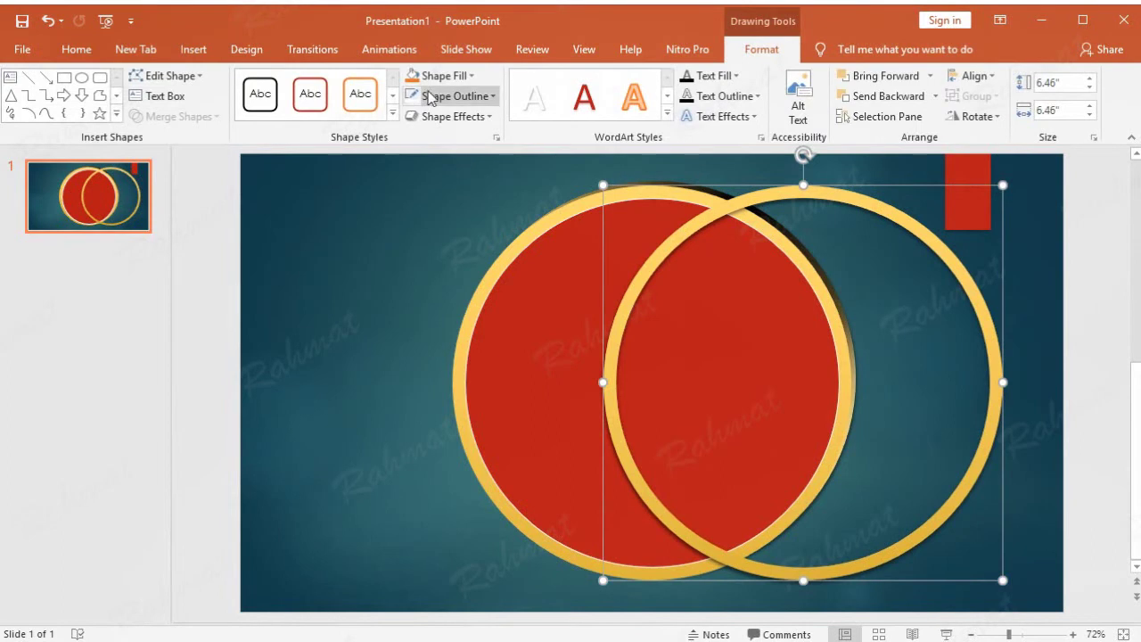
Switch the ring's fill from gradient to a pattern fill and pick a foreground colour.
{"action": "left_click", "coordinate": [457, 75]}
{"action": "mouse_move", "coordinate": [512, 344]}
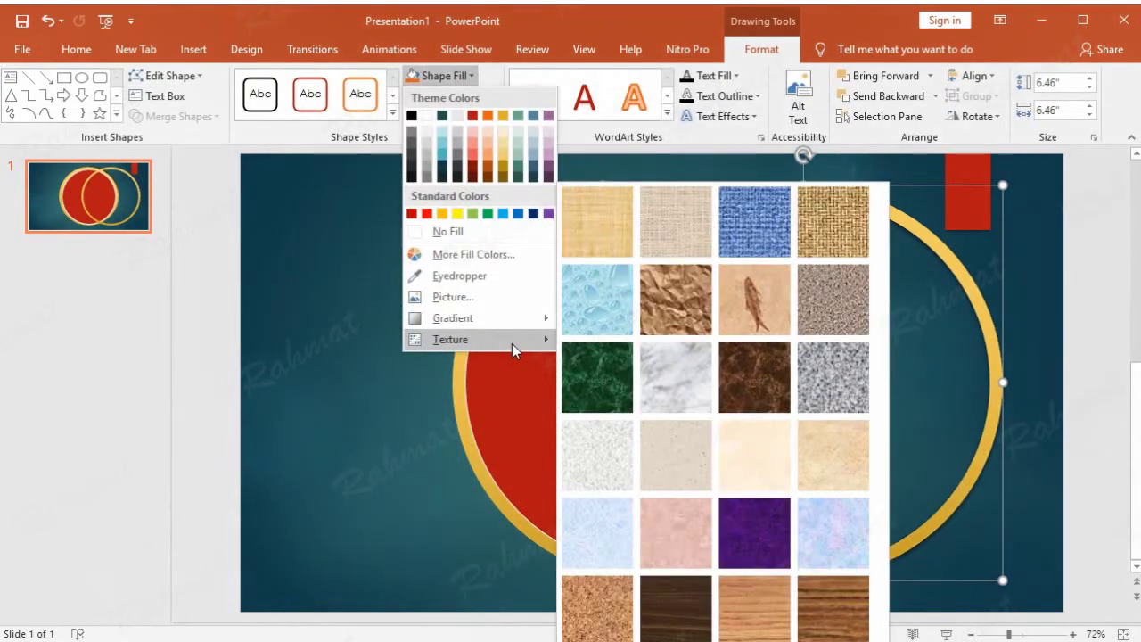
{"action": "mouse_move", "coordinate": [512, 320]}
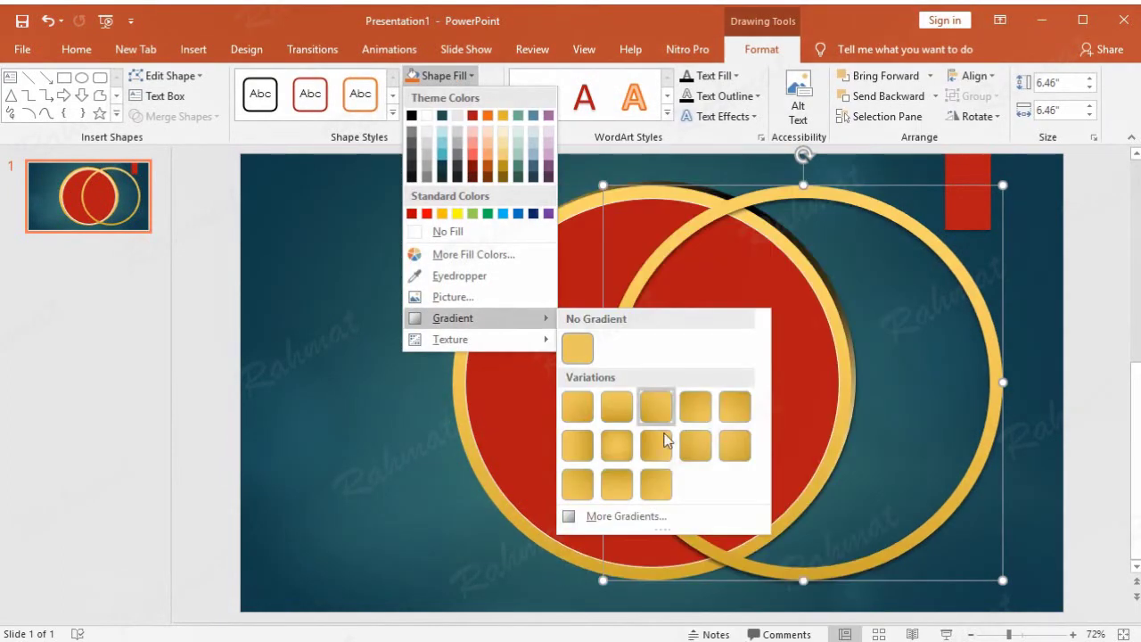
{"action": "left_click", "coordinate": [627, 516]}
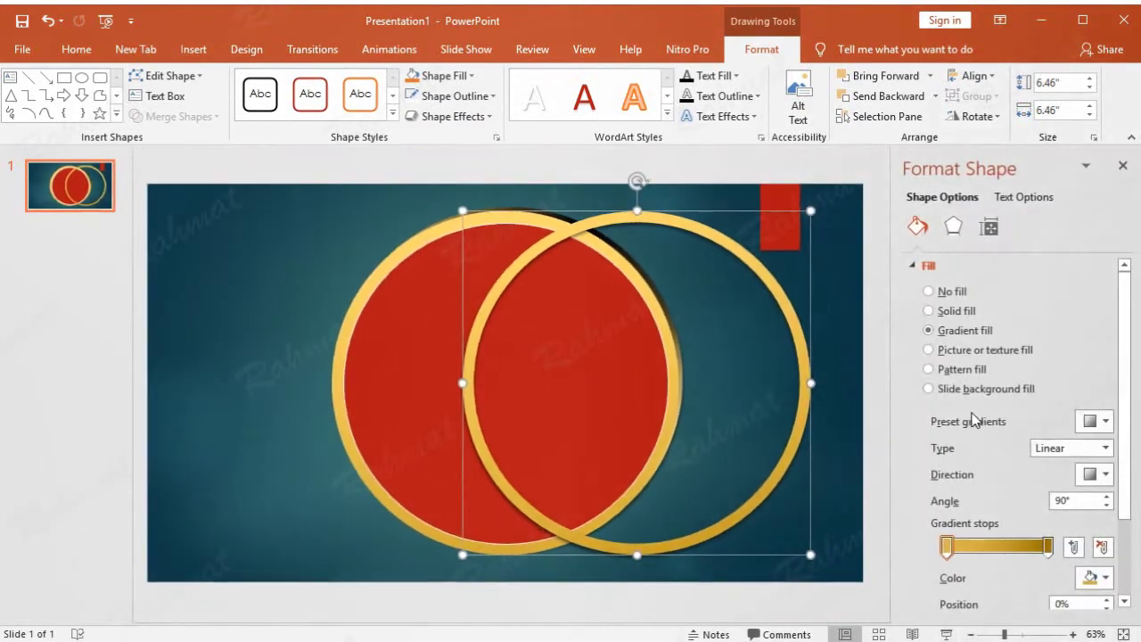
{"action": "left_click", "coordinate": [985, 373]}
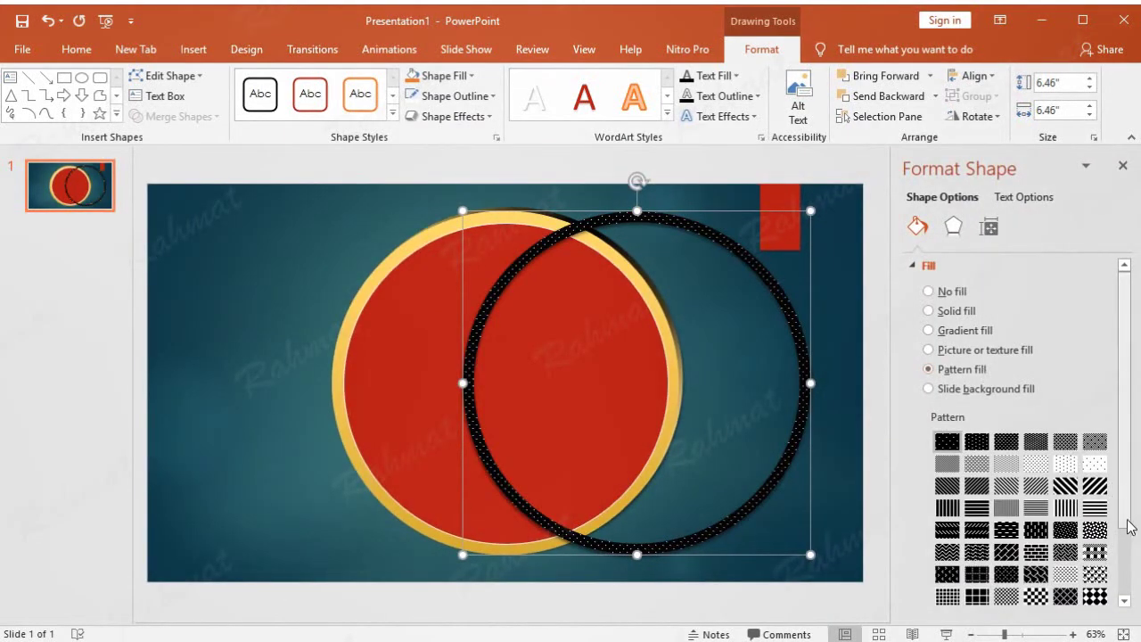
{"action": "left_click", "coordinate": [1129, 549]}
{"action": "left_click", "coordinate": [1103, 538]}
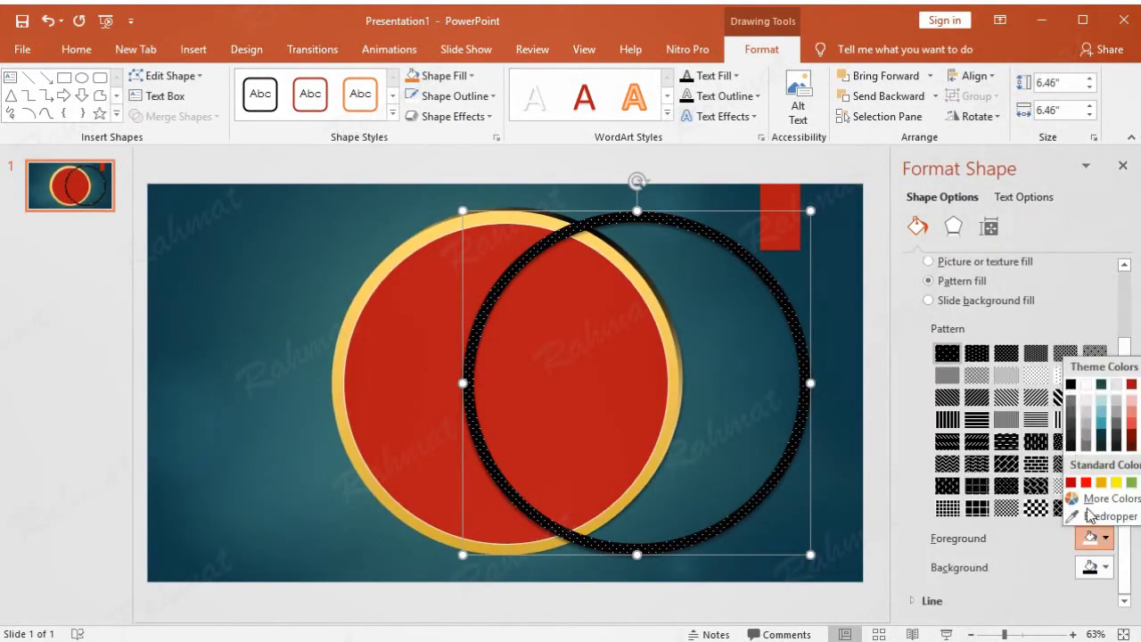
{"action": "left_click", "coordinate": [1090, 390]}
Set the pattern background to custom RGB 249, 211, 102 and choose a fine dotted pattern.
{"action": "left_click", "coordinate": [1106, 568]}
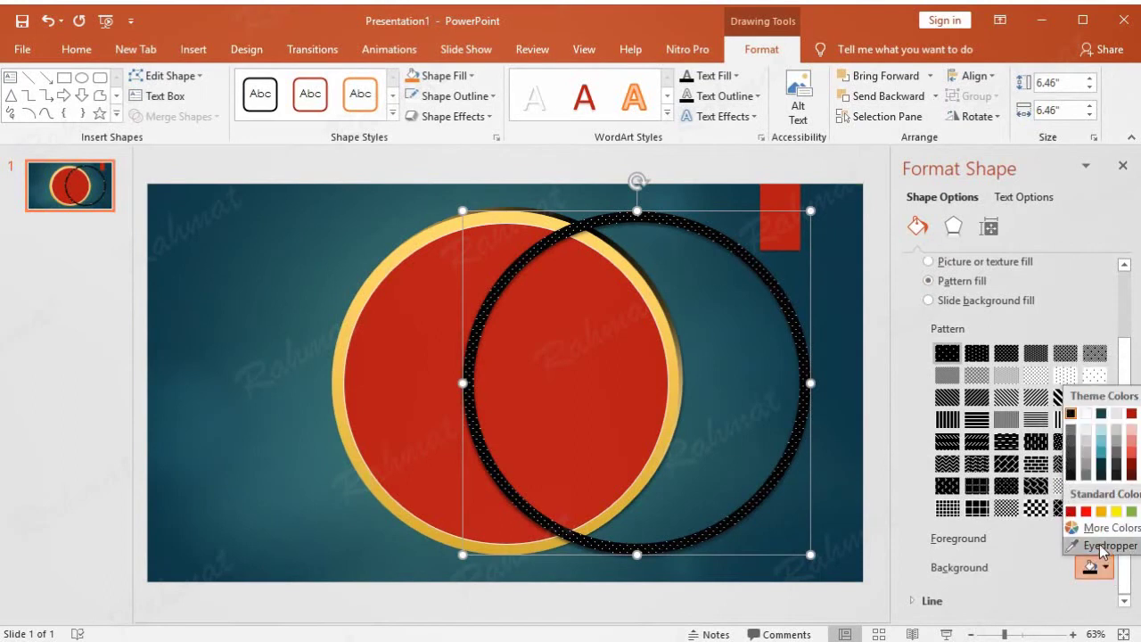
{"action": "left_click", "coordinate": [1106, 528]}
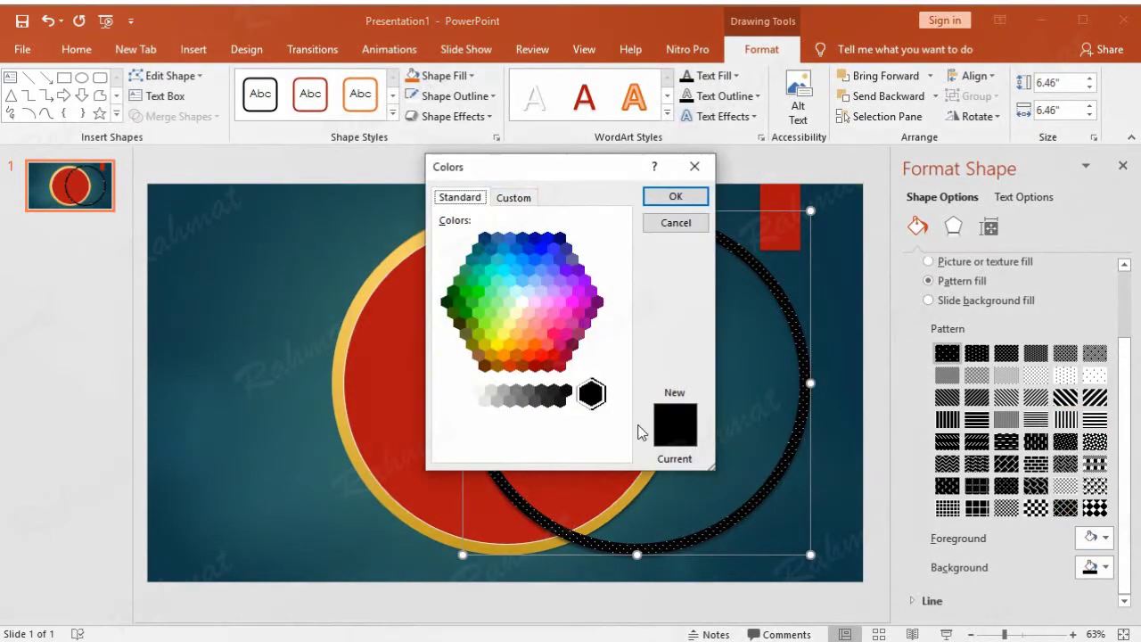
{"action": "left_click", "coordinate": [521, 197]}
{"action": "left_click", "coordinate": [515, 388]}
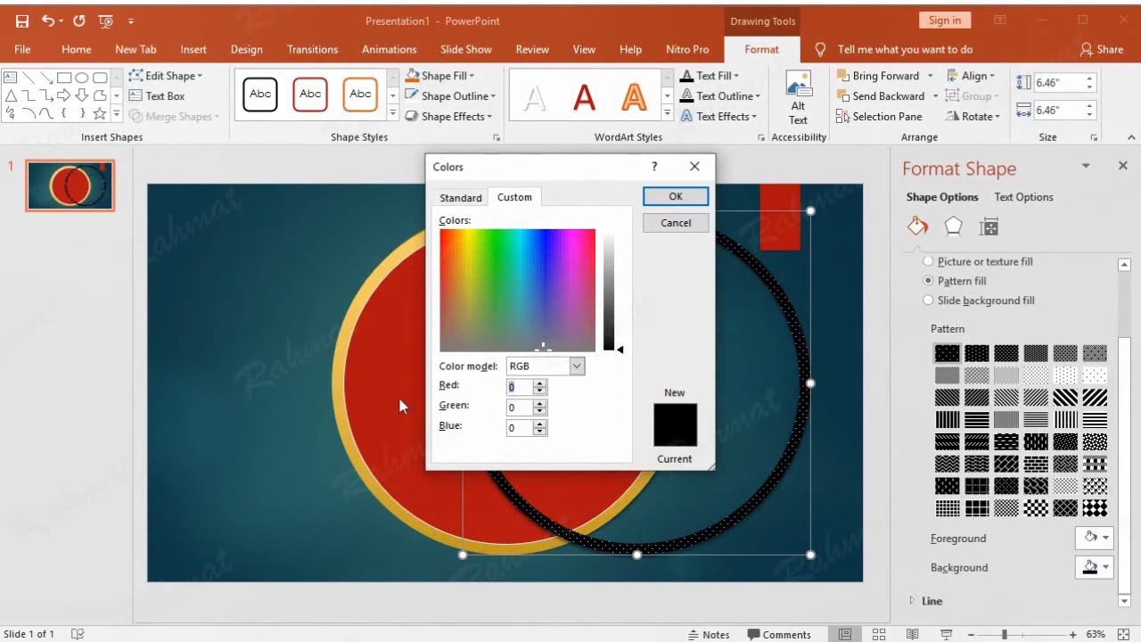
{"action": "type", "text": "24"}
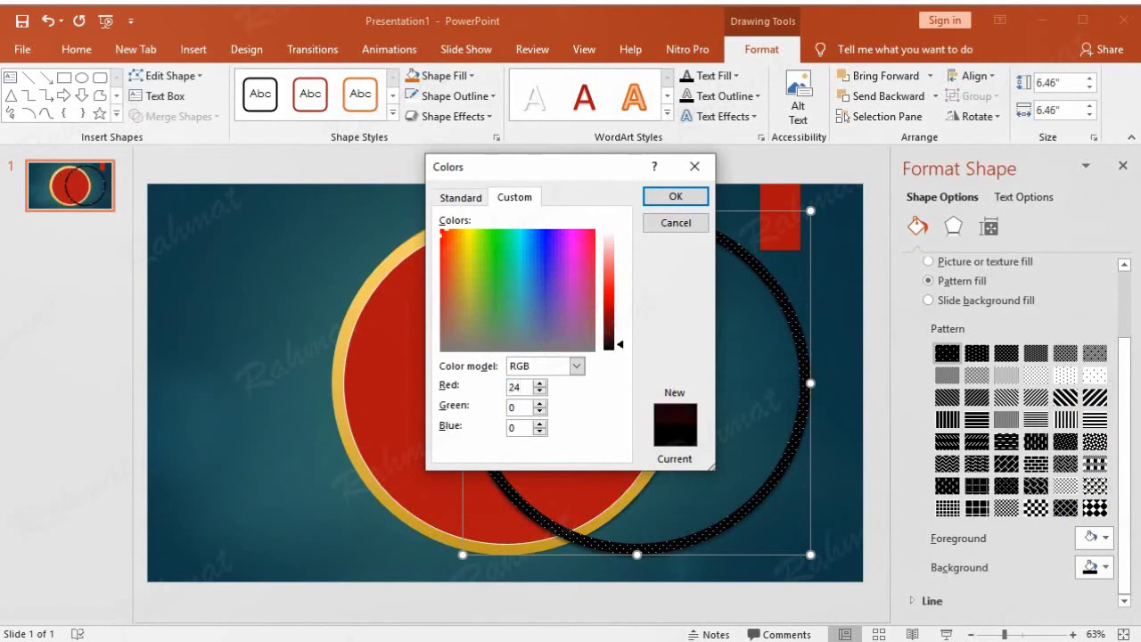
{"action": "type", "text": "9"}
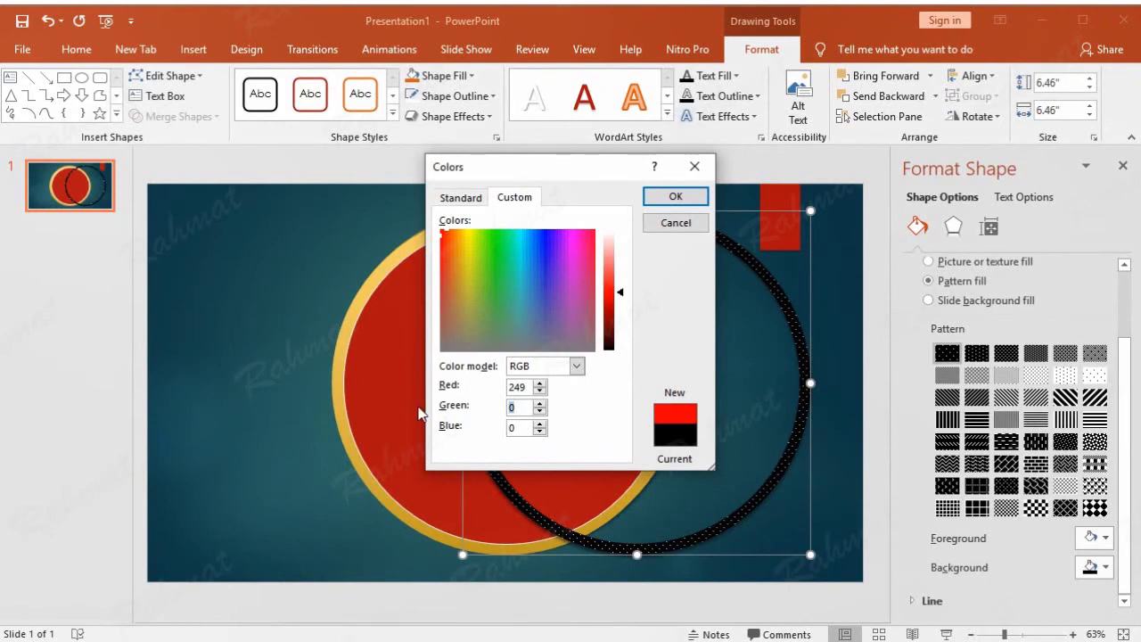
{"action": "type", "text": "21"}
{"action": "type", "text": "1"}
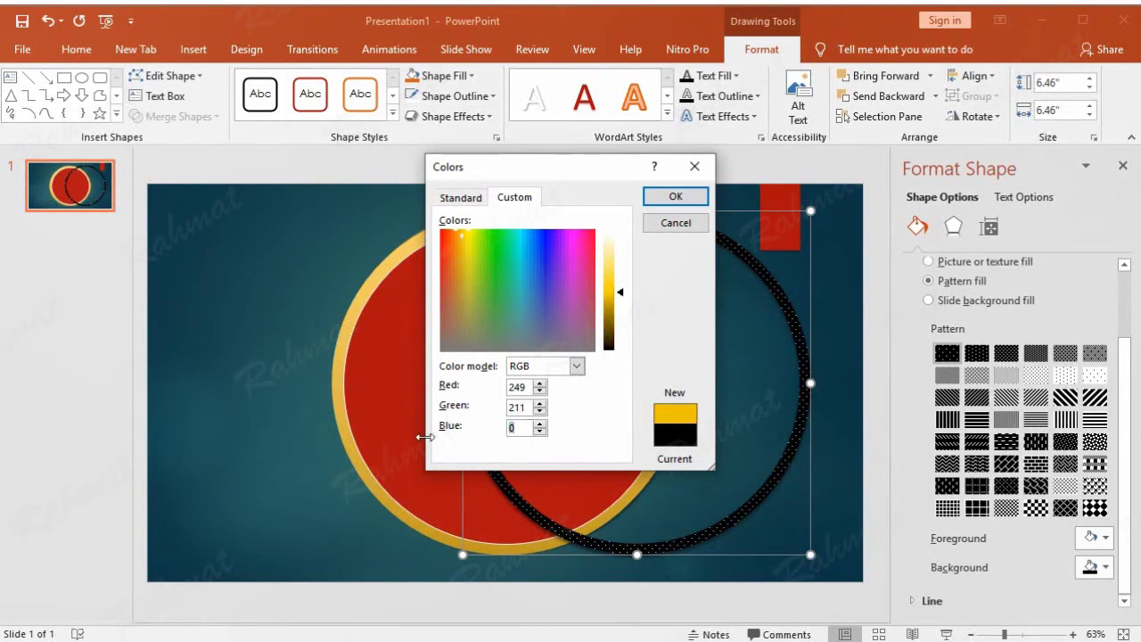
{"action": "type", "text": "2"}
{"action": "left_click", "coordinate": [676, 196]}
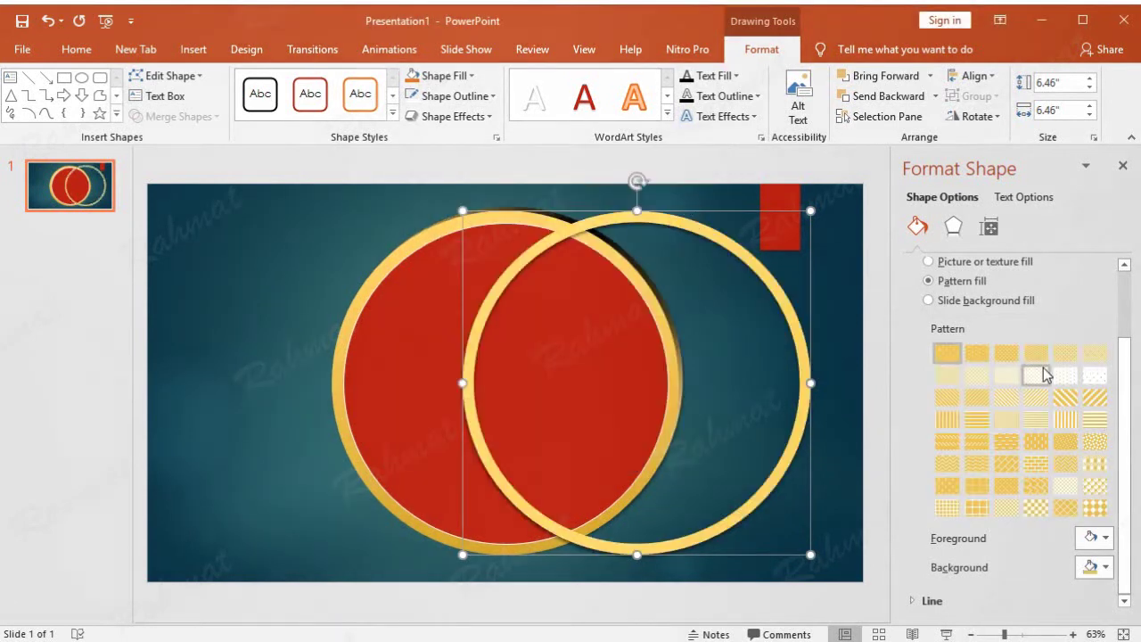
{"action": "left_click", "coordinate": [1094, 443]}
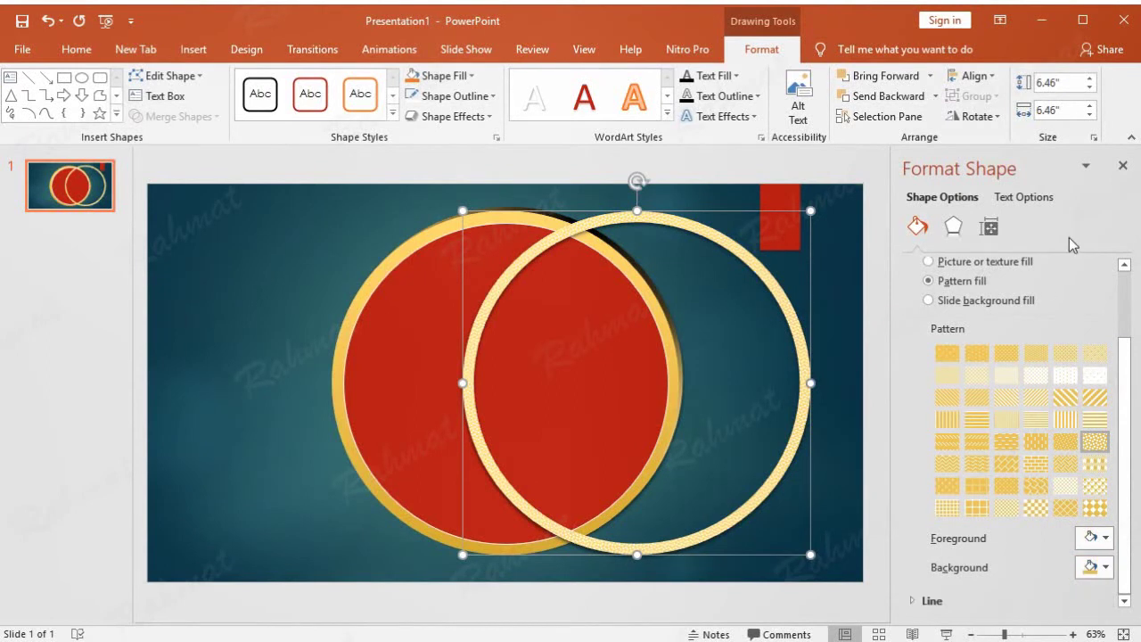
{"action": "left_click", "coordinate": [1122, 166]}
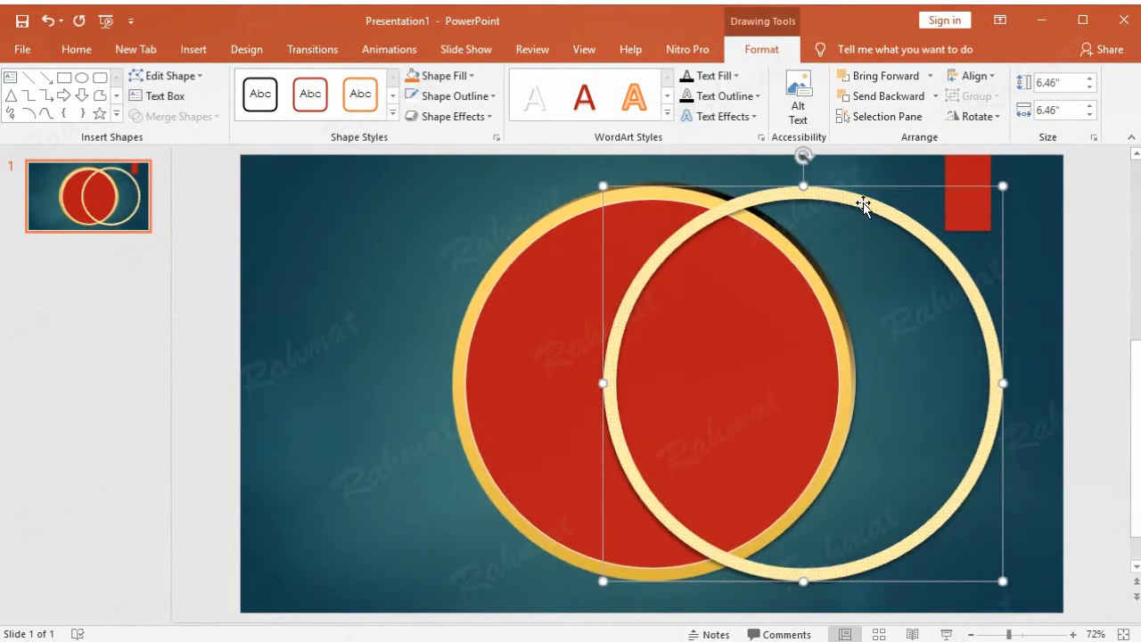
Drag the gold ring concentric with the red circle, then bring the red circle to the front.
{"action": "left_click_drag", "start_coordinate": [863, 205], "coordinate": [715, 198]}
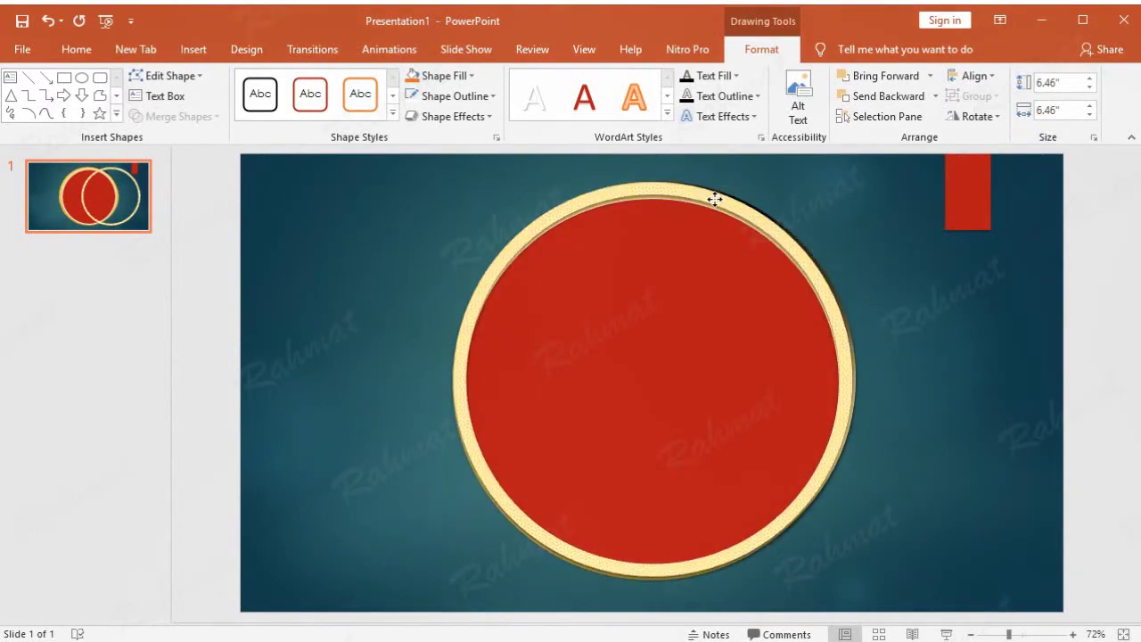
{"action": "left_click", "coordinate": [701, 312]}
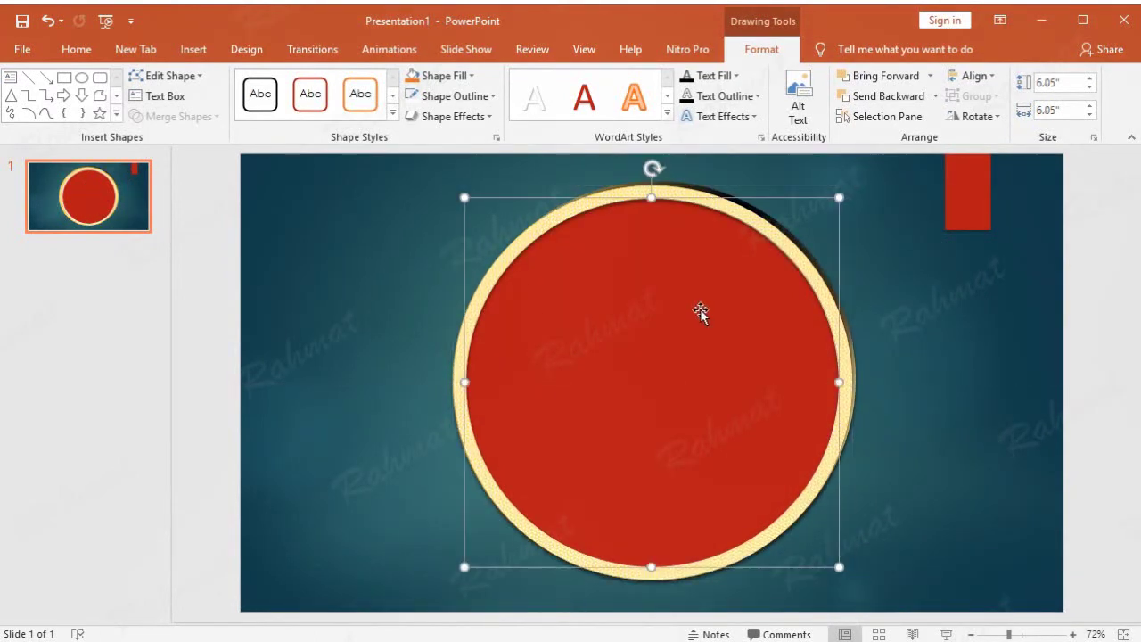
{"action": "right_click", "coordinate": [701, 313]}
{"action": "mouse_move", "coordinate": [840, 448]}
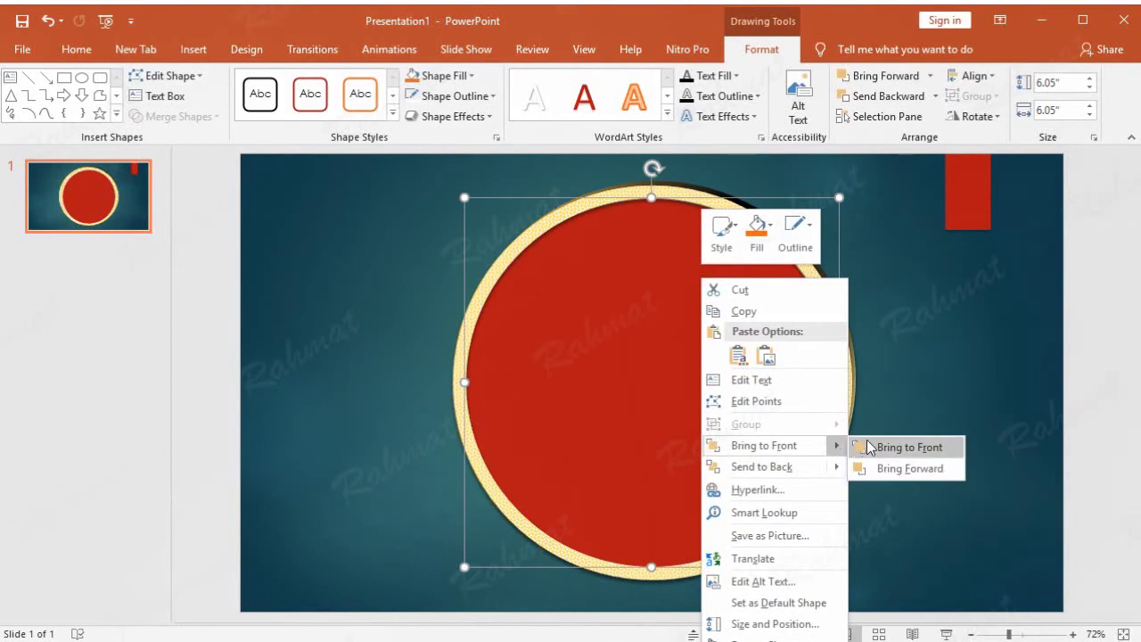
{"action": "left_click", "coordinate": [896, 447]}
{"action": "left_click", "coordinate": [992, 352]}
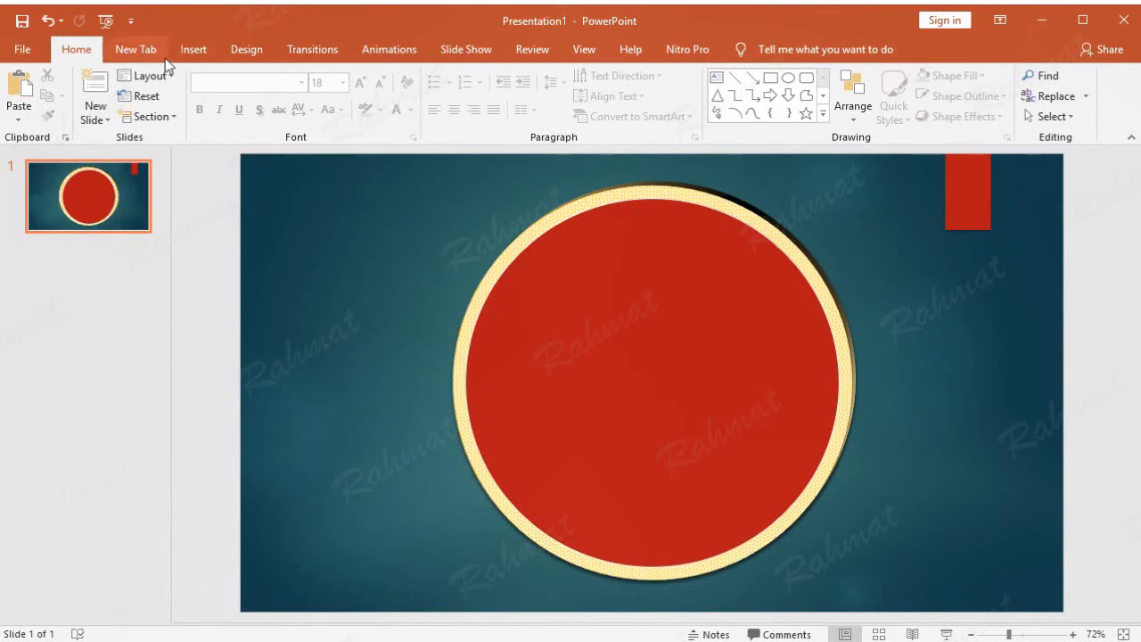
Draw a vertical line from the red circle's centre and make it white, 3 pt thick.
{"action": "left_click", "coordinate": [189, 49]}
{"action": "left_click", "coordinate": [260, 122]}
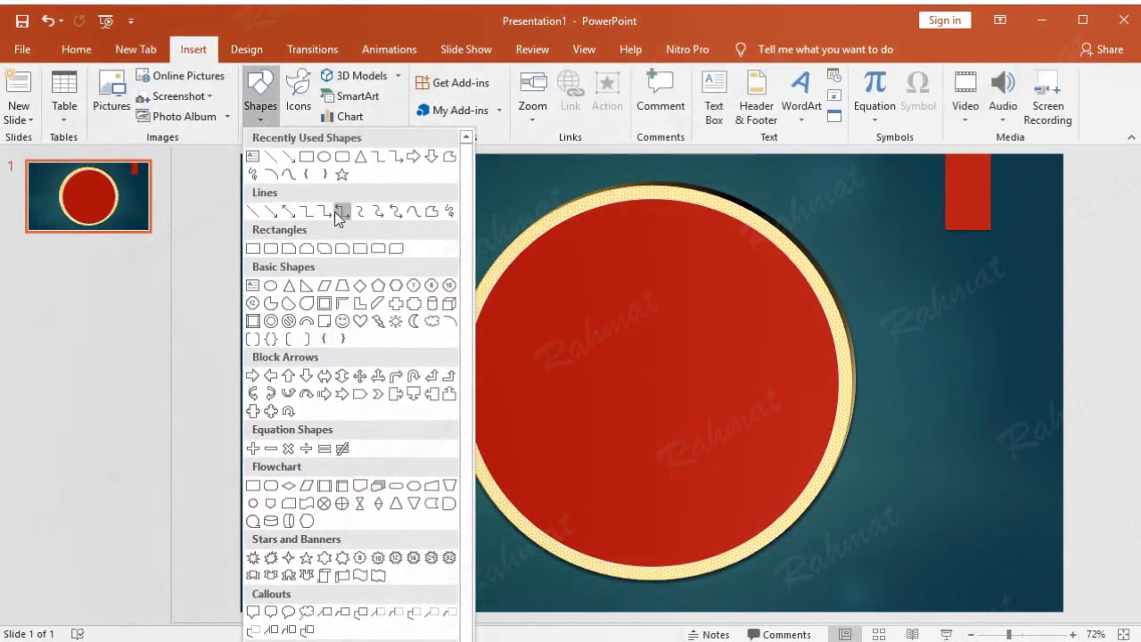
{"action": "left_click", "coordinate": [252, 212]}
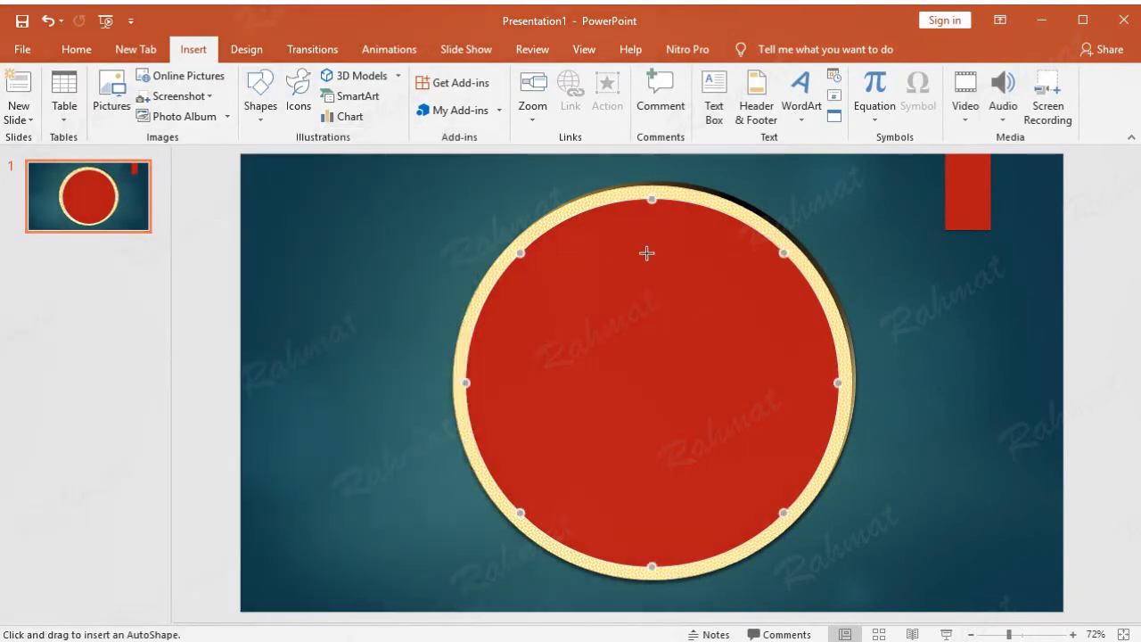
{"action": "left_click_drag", "start_coordinate": [653, 259], "coordinate": [653, 347]}
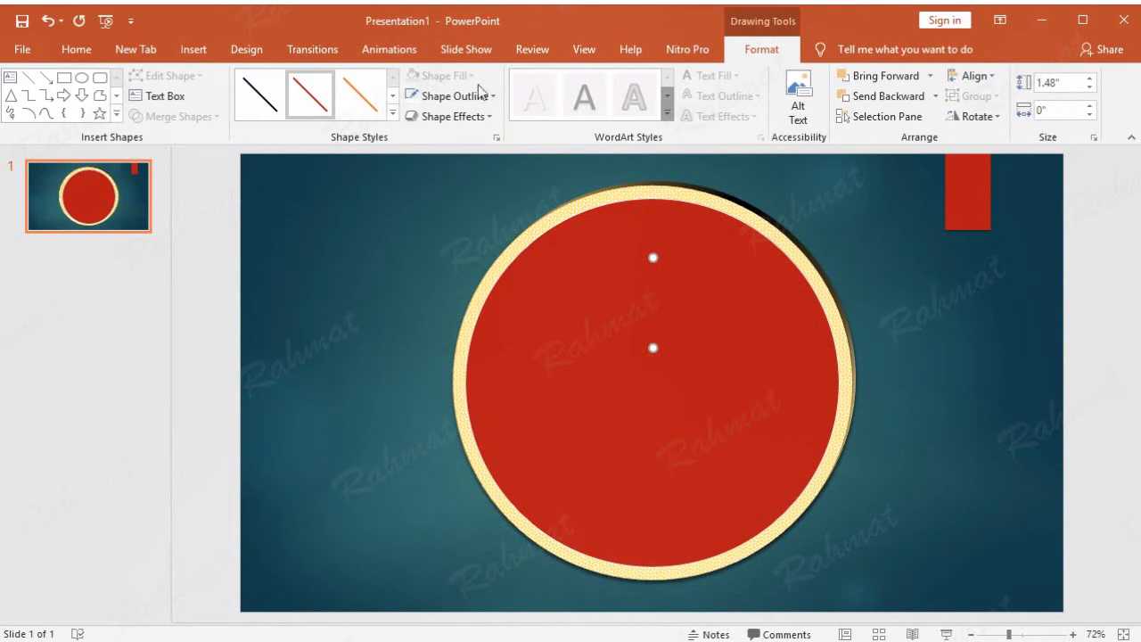
{"action": "left_click", "coordinate": [476, 95]}
{"action": "left_click", "coordinate": [428, 137]}
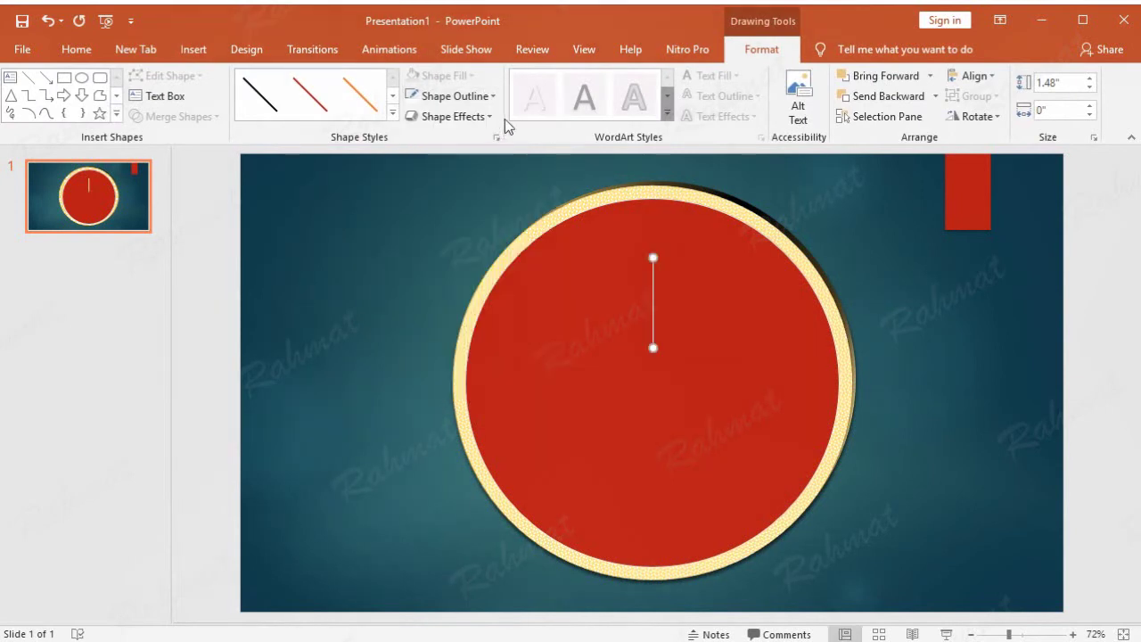
{"action": "left_click", "coordinate": [489, 97]}
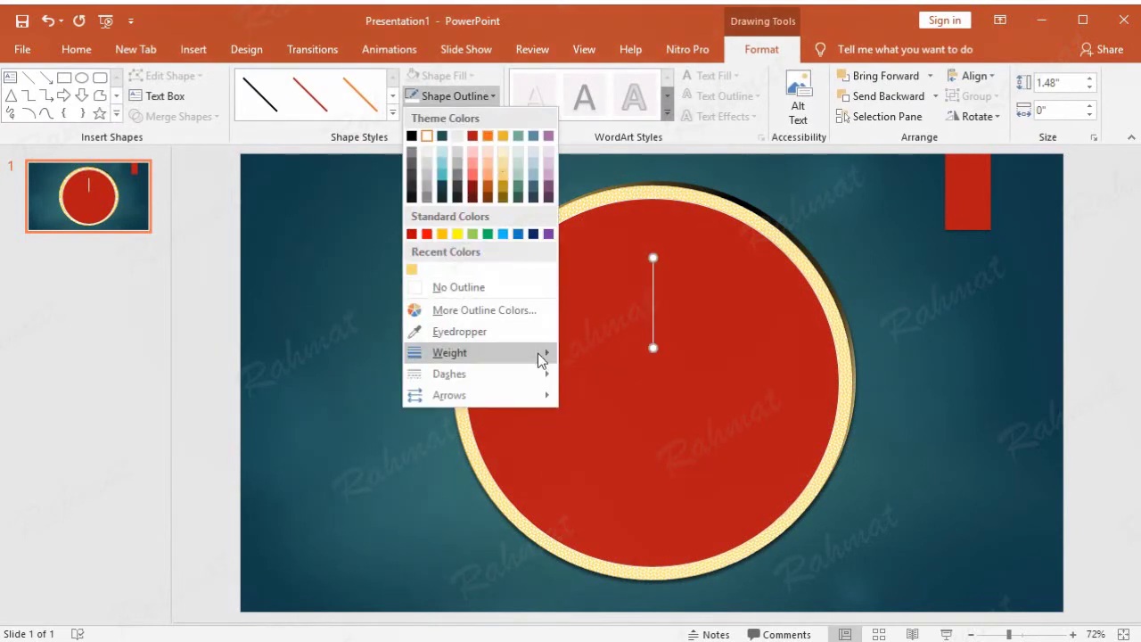
{"action": "mouse_move", "coordinate": [542, 353]}
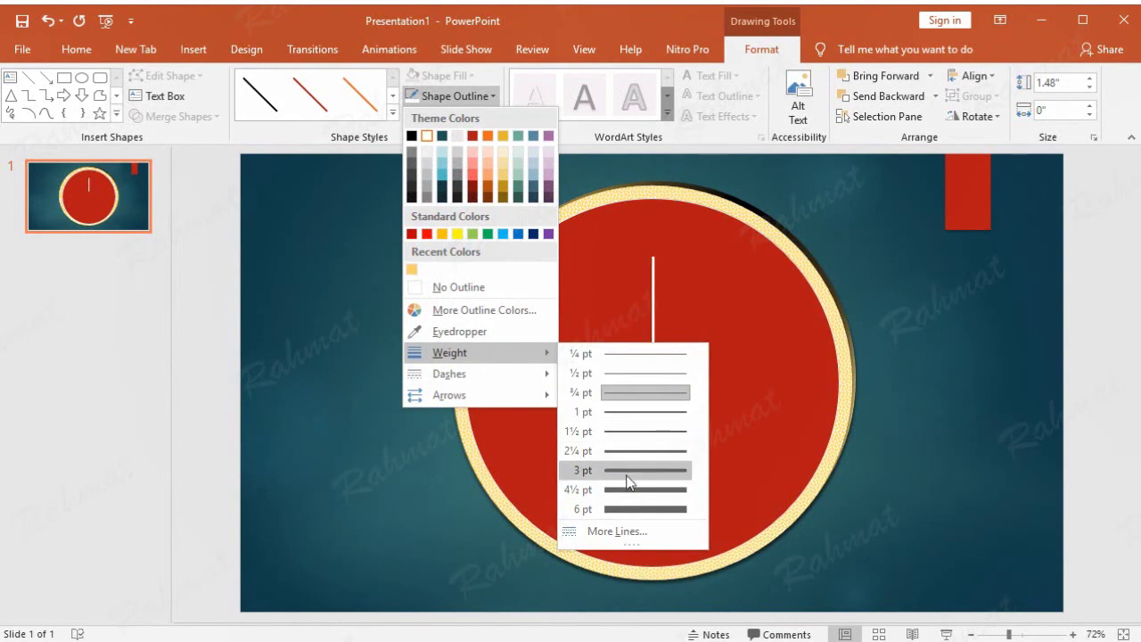
{"action": "left_click", "coordinate": [627, 471]}
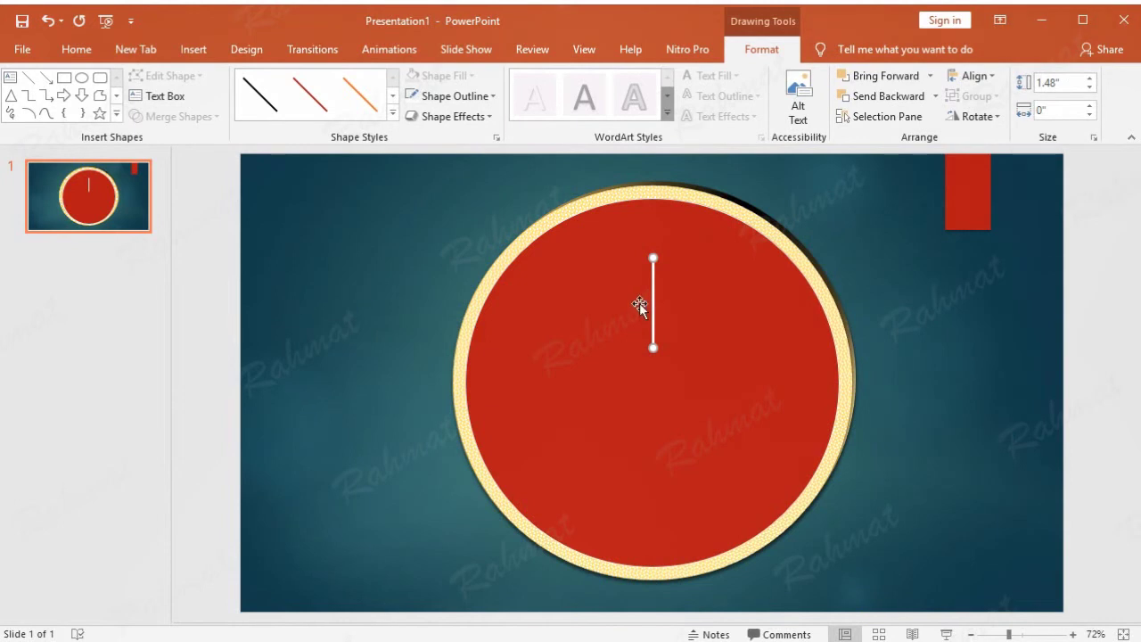
Set the hand's height to 1.6" and nudge it into place at the centre.
{"action": "left_click", "coordinate": [1066, 86]}
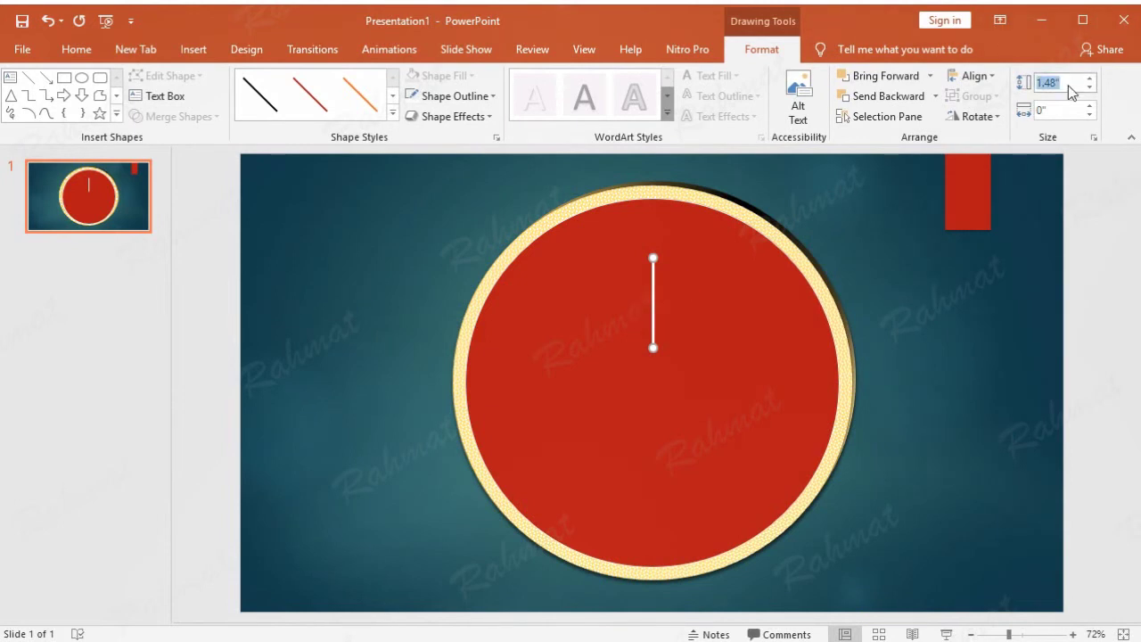
{"action": "type", "text": "1.6"}
{"action": "key", "text": "Return"}
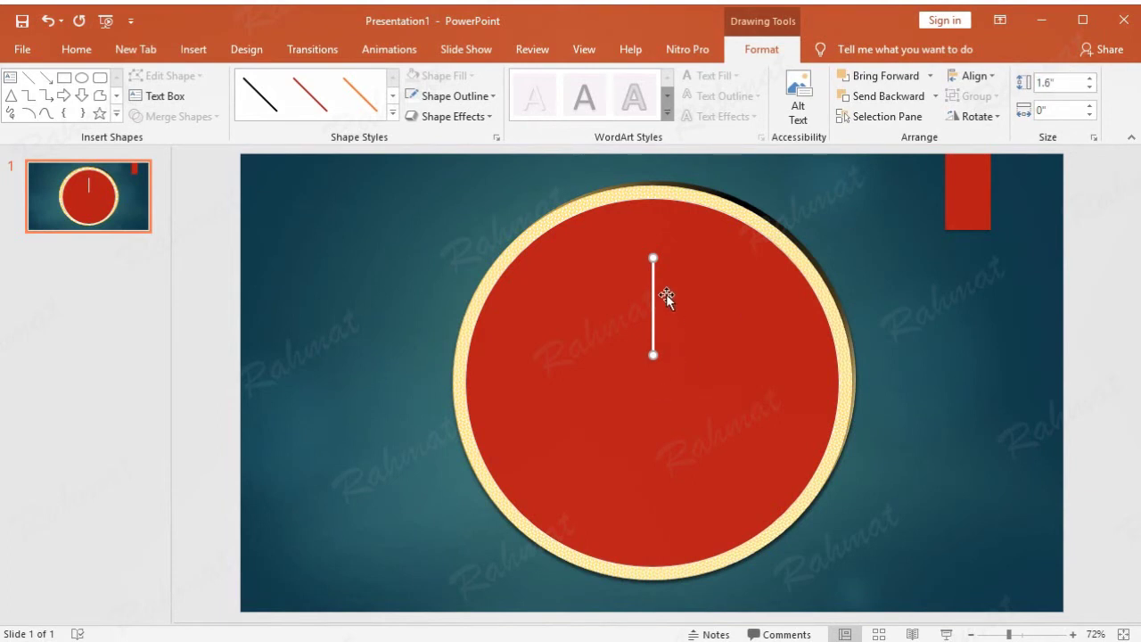
{"action": "left_click_drag", "start_coordinate": [653, 287], "coordinate": [647, 283]}
{"action": "left_click", "coordinate": [884, 237]}
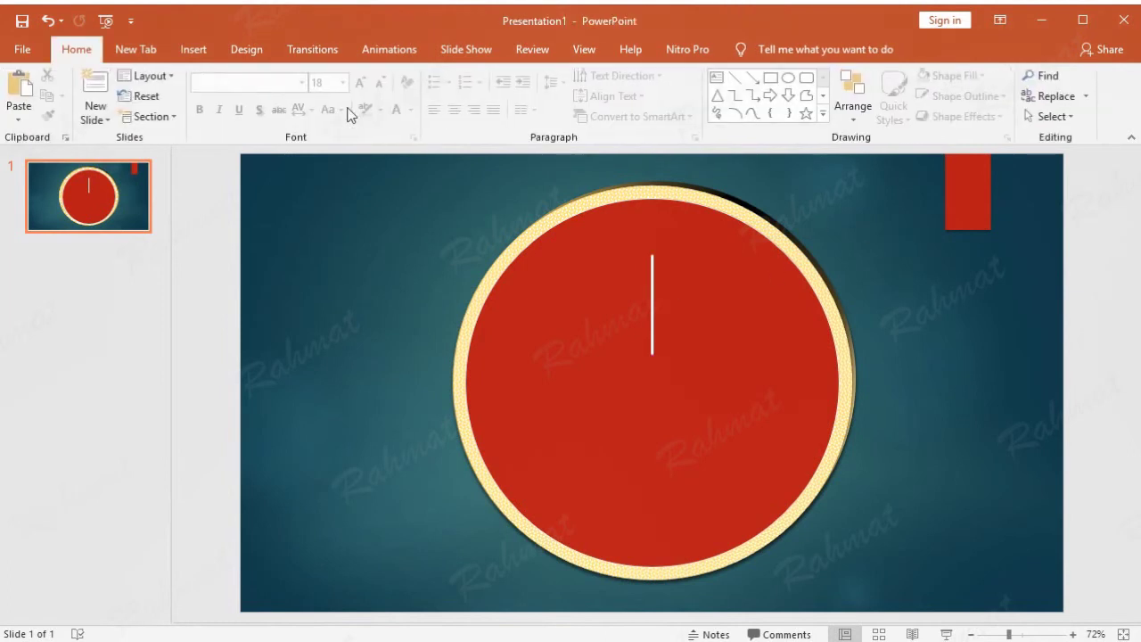
Draw a horizontal line rightward from the clock centre and colour it white.
{"action": "left_click", "coordinate": [193, 50]}
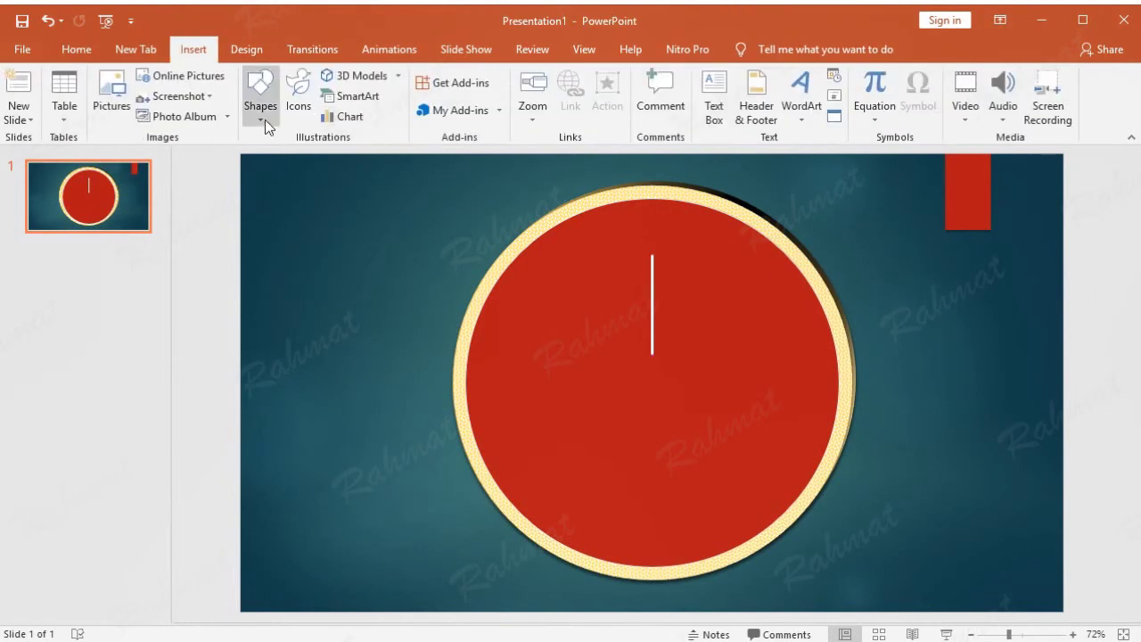
{"action": "left_click", "coordinate": [263, 118]}
{"action": "left_click", "coordinate": [253, 211]}
{"action": "left_click_drag", "start_coordinate": [650, 375], "coordinate": [737, 374]}
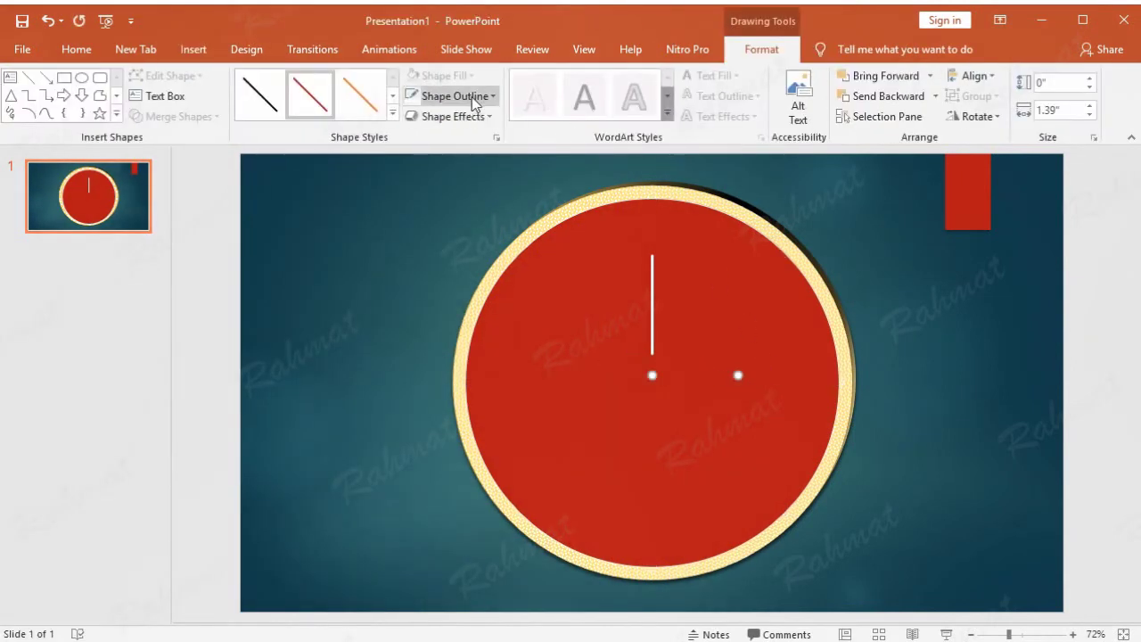
{"action": "left_click", "coordinate": [468, 96]}
{"action": "left_click", "coordinate": [427, 139]}
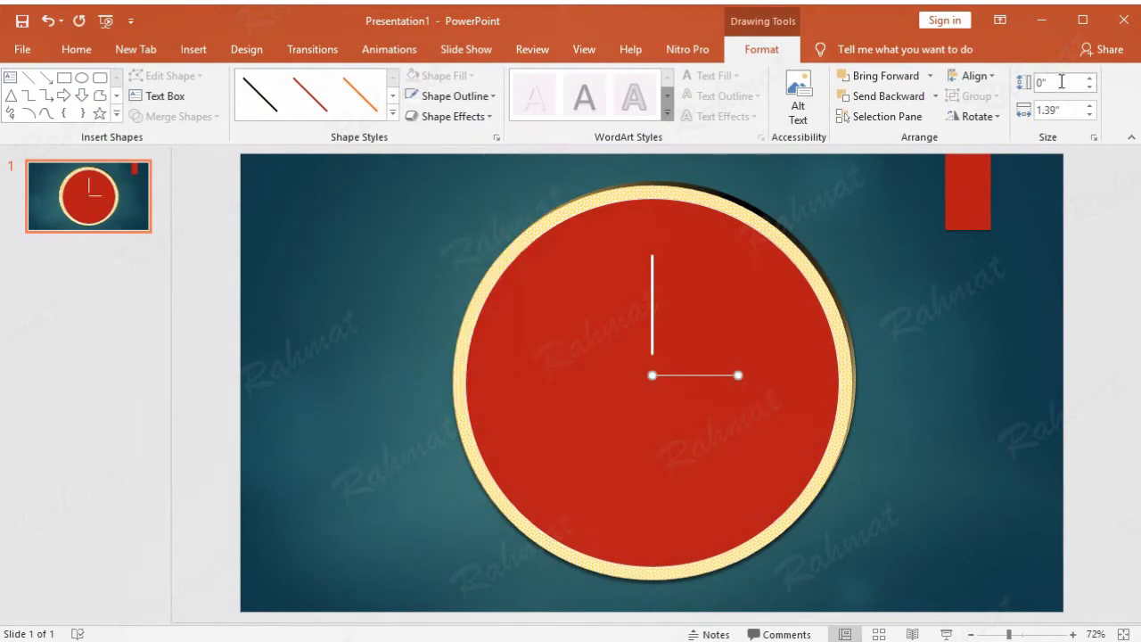
{"action": "left_click", "coordinate": [1081, 112]}
Set the hand's width to 2.3", then paste a copy and move it left of centre.
{"action": "type", "text": "2.3"}
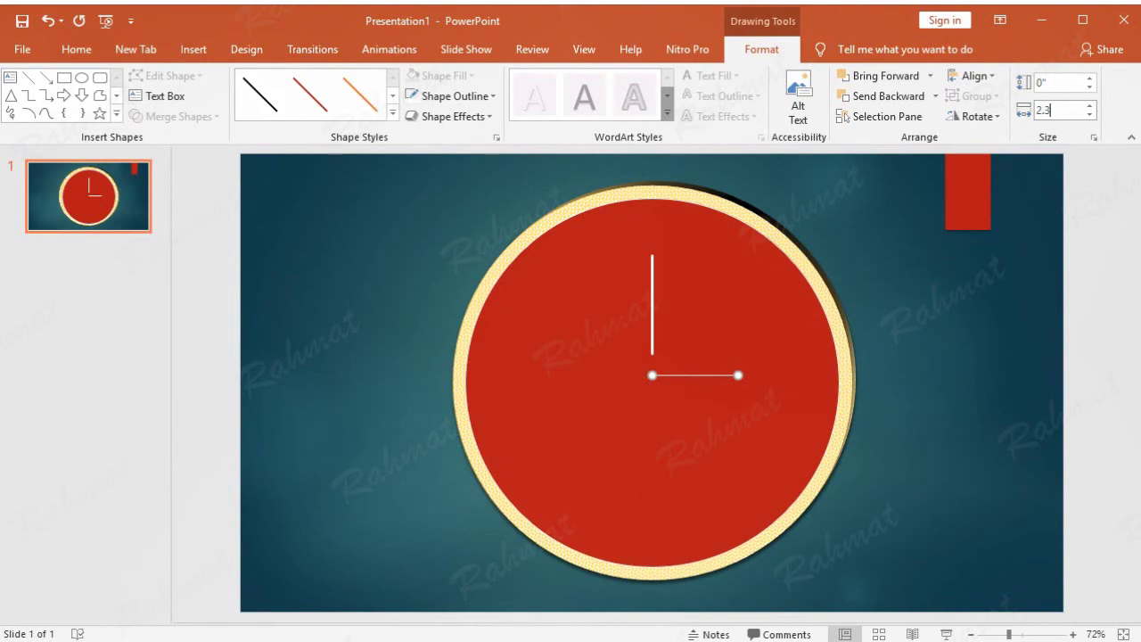
{"action": "key", "text": "Return"}
{"action": "left_click", "coordinate": [79, 56]}
{"action": "left_click", "coordinate": [31, 98]}
{"action": "left_click_drag", "start_coordinate": [723, 390], "coordinate": [575, 384]}
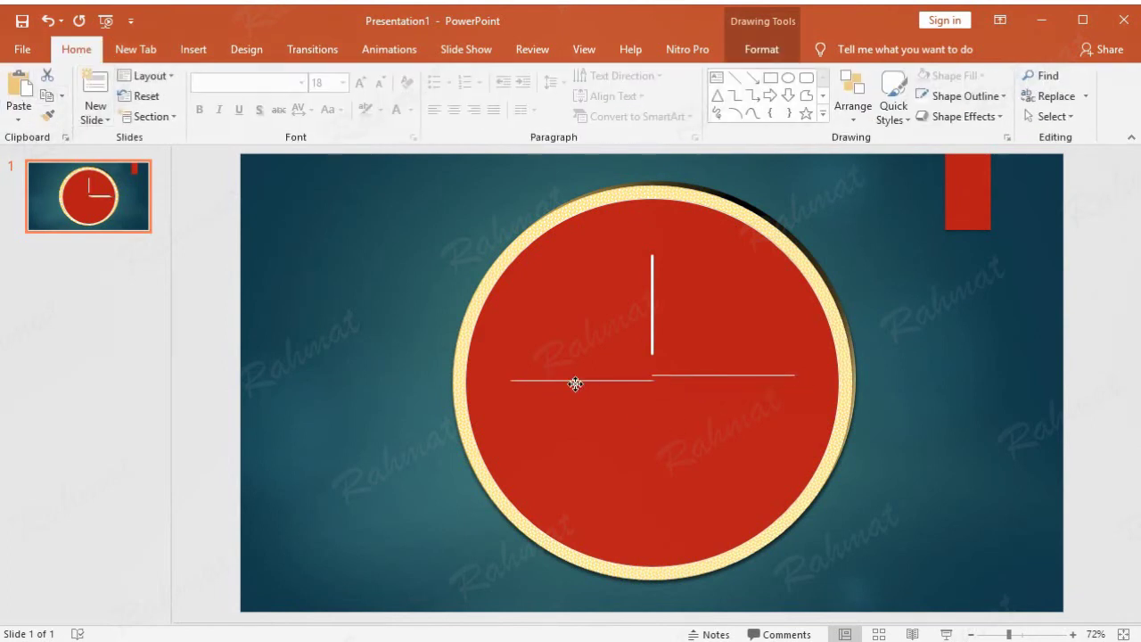
{"action": "left_click", "coordinate": [772, 55]}
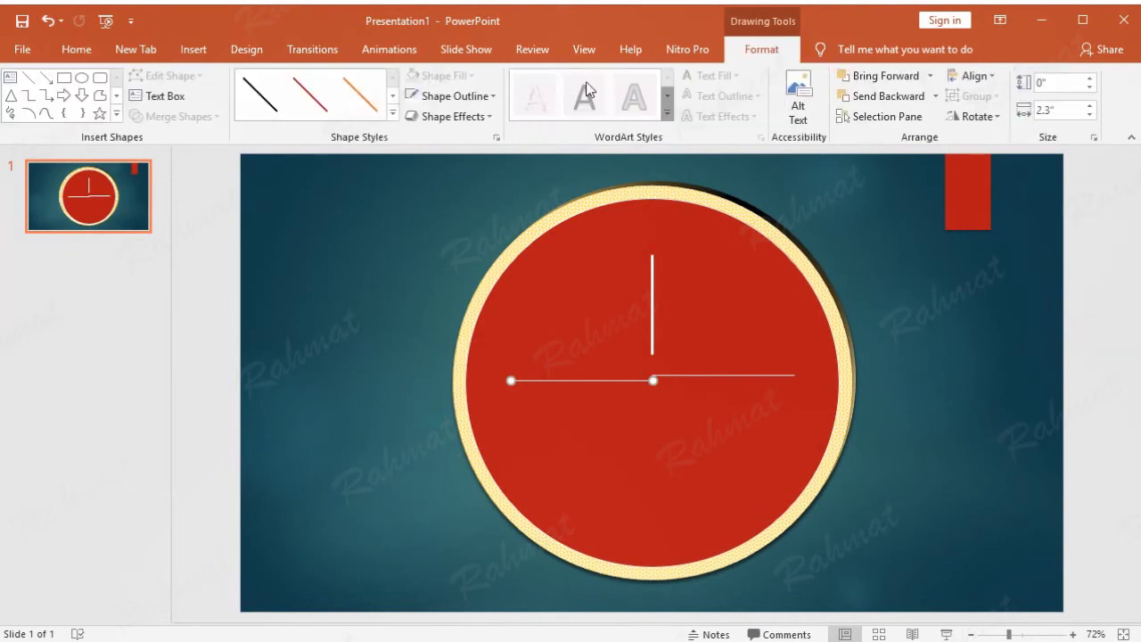
{"action": "left_click", "coordinate": [489, 99]}
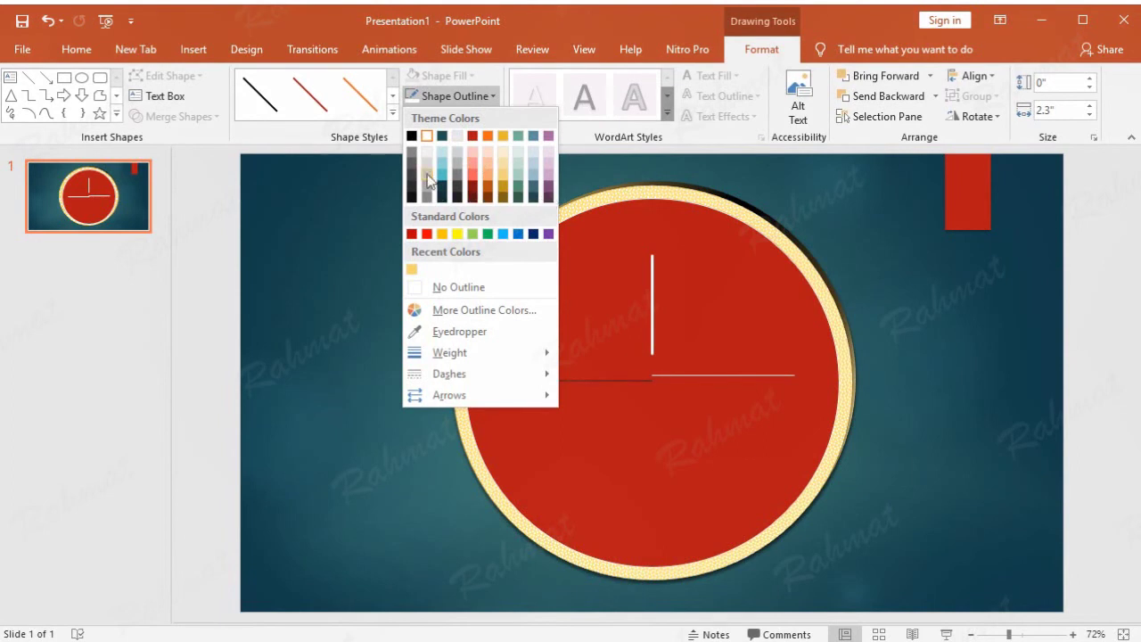
Colour the left line dark and level it with the white right-hand line.
{"action": "left_click", "coordinate": [446, 136]}
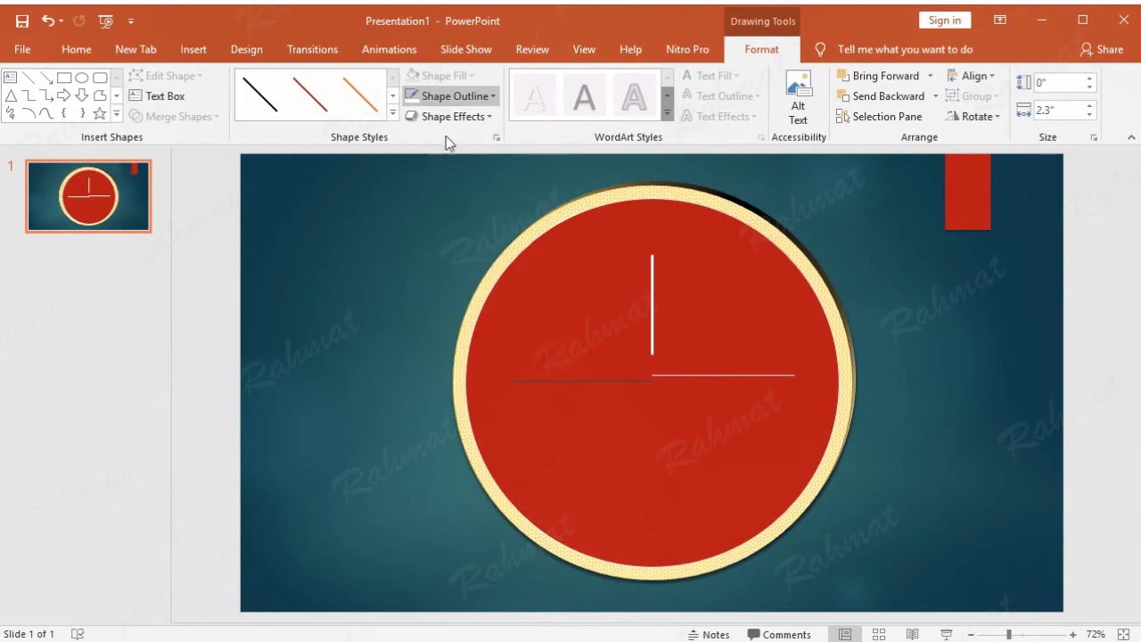
{"action": "key", "text": "Escape"}
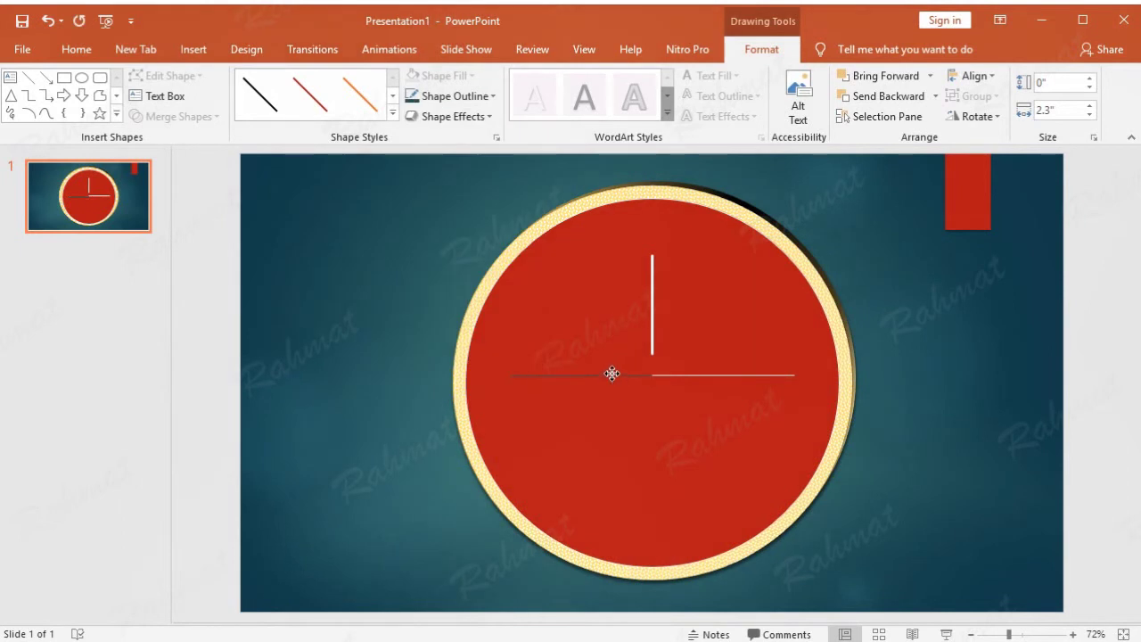
{"action": "left_click_drag", "start_coordinate": [611, 380], "coordinate": [612, 374]}
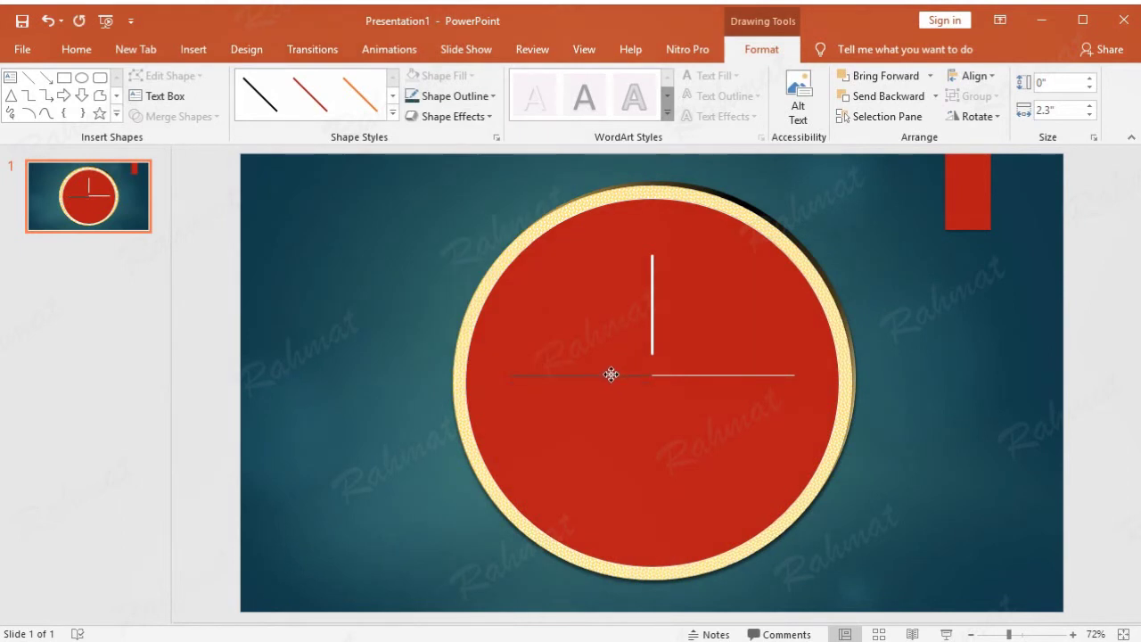
{"action": "left_click", "coordinate": [932, 307]}
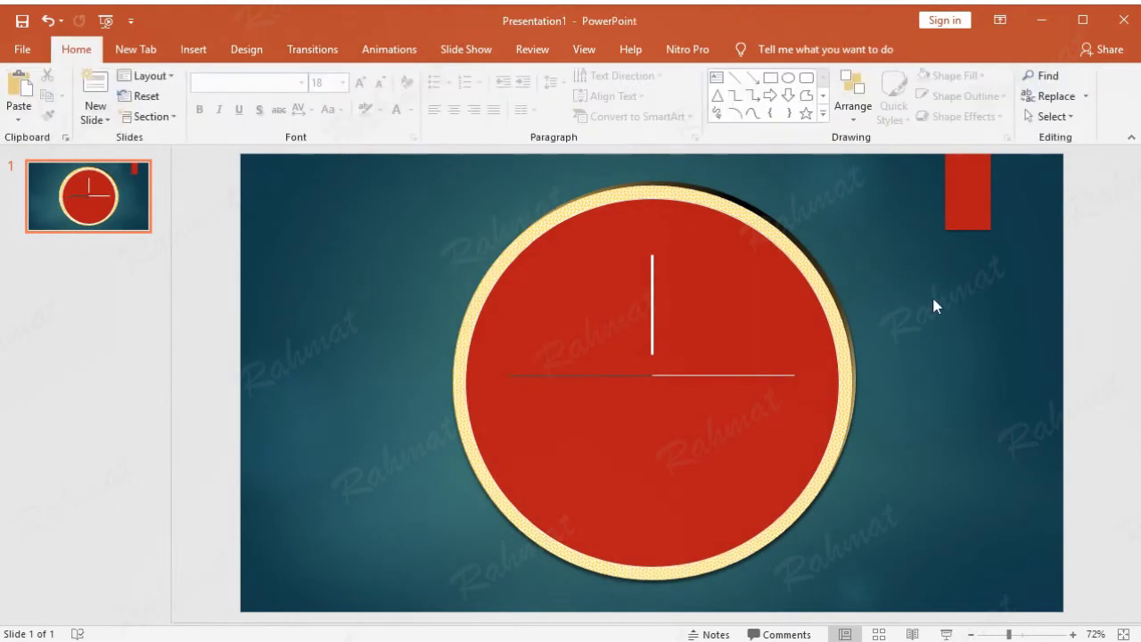
{"action": "left_click", "coordinate": [744, 376]}
{"action": "left_click_drag", "start_coordinate": [743, 376], "coordinate": [750, 369]}
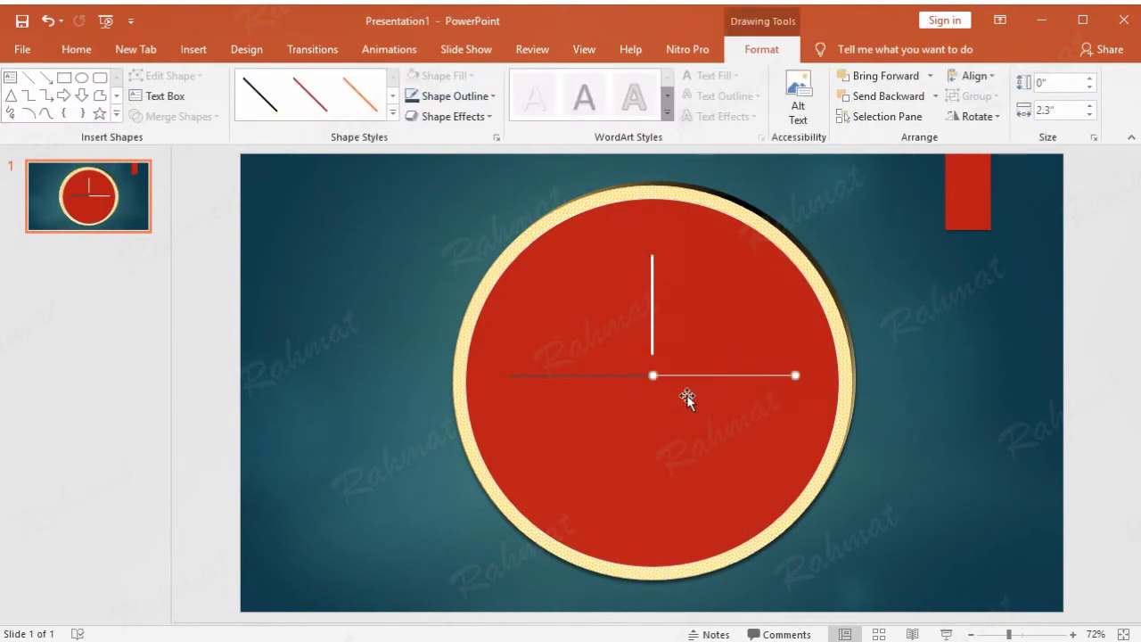
Recolour the left line white, then change it to dark teal.
{"action": "left_click", "coordinate": [610, 375]}
{"action": "left_click", "coordinate": [492, 95]}
{"action": "left_click", "coordinate": [419, 134]}
{"action": "left_click", "coordinate": [925, 321]}
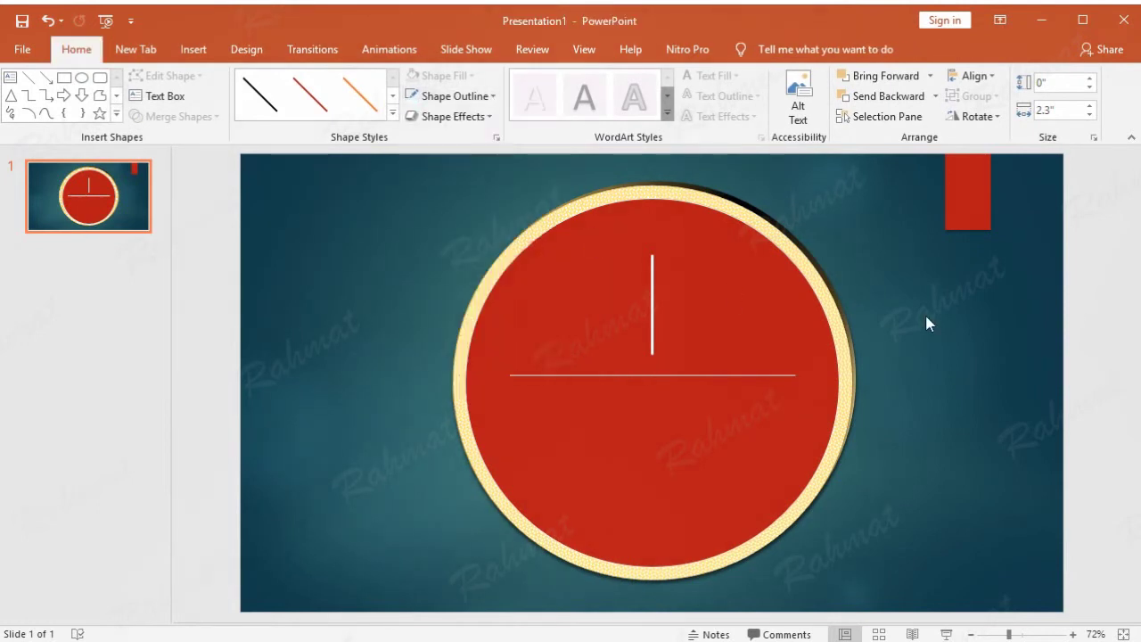
{"action": "double_click", "coordinate": [609, 377]}
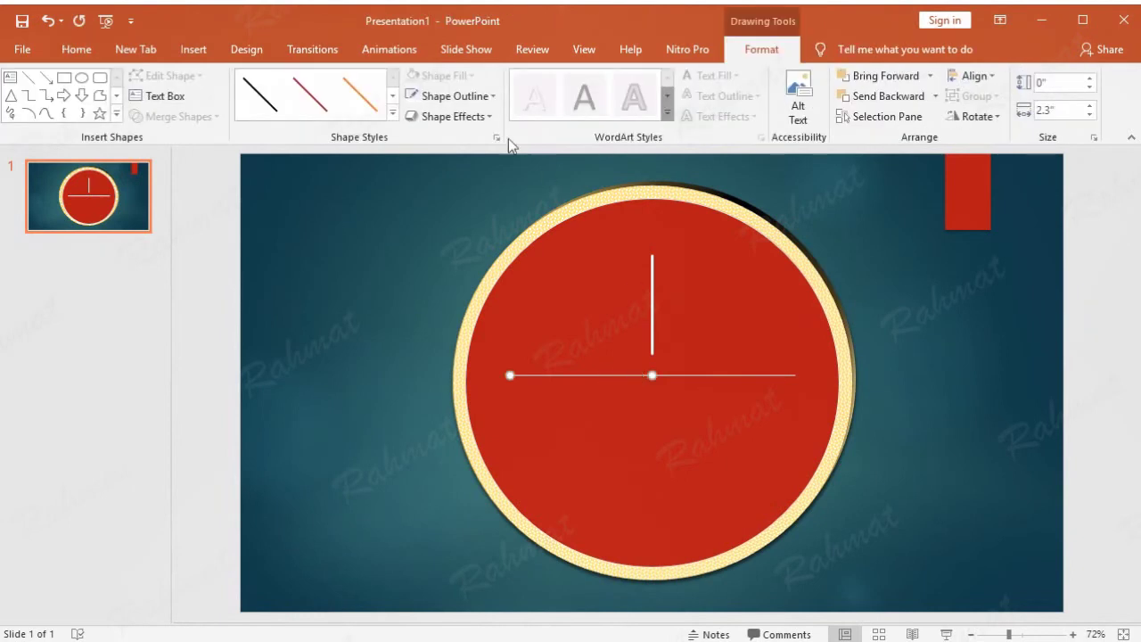
{"action": "left_click", "coordinate": [491, 96]}
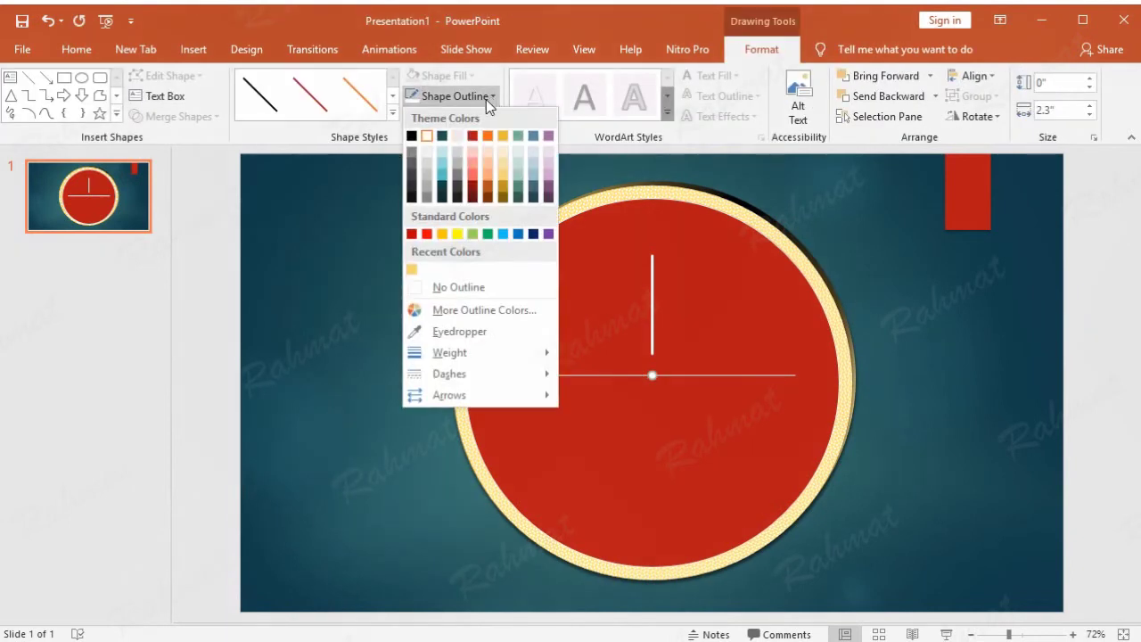
{"action": "left_click", "coordinate": [443, 136]}
{"action": "left_click", "coordinate": [933, 321]}
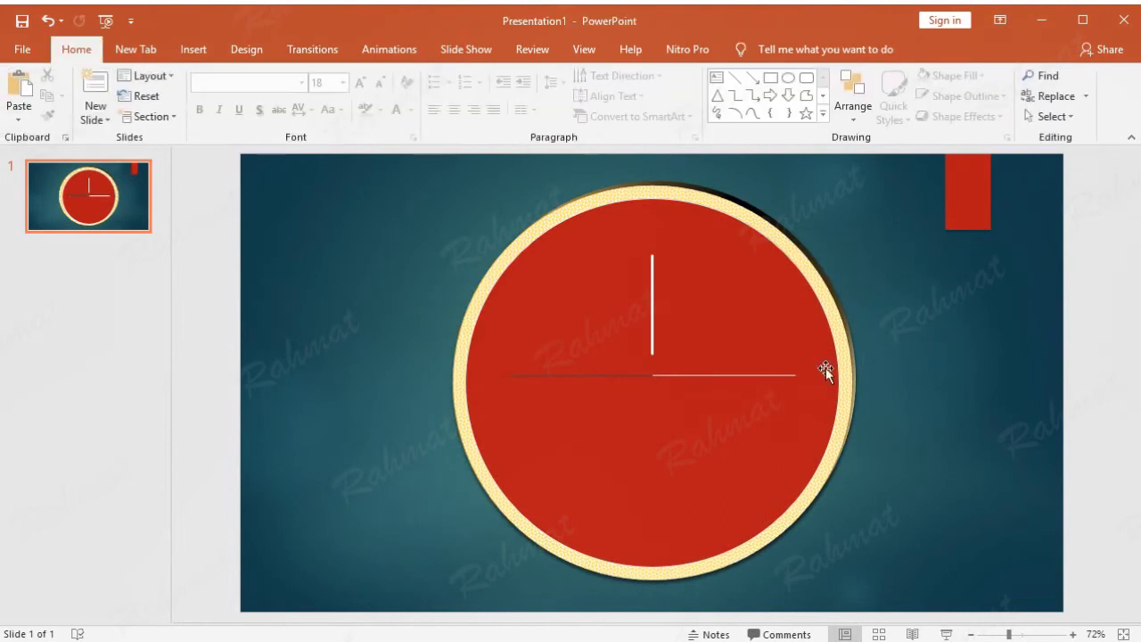
{"action": "left_click", "coordinate": [637, 376]}
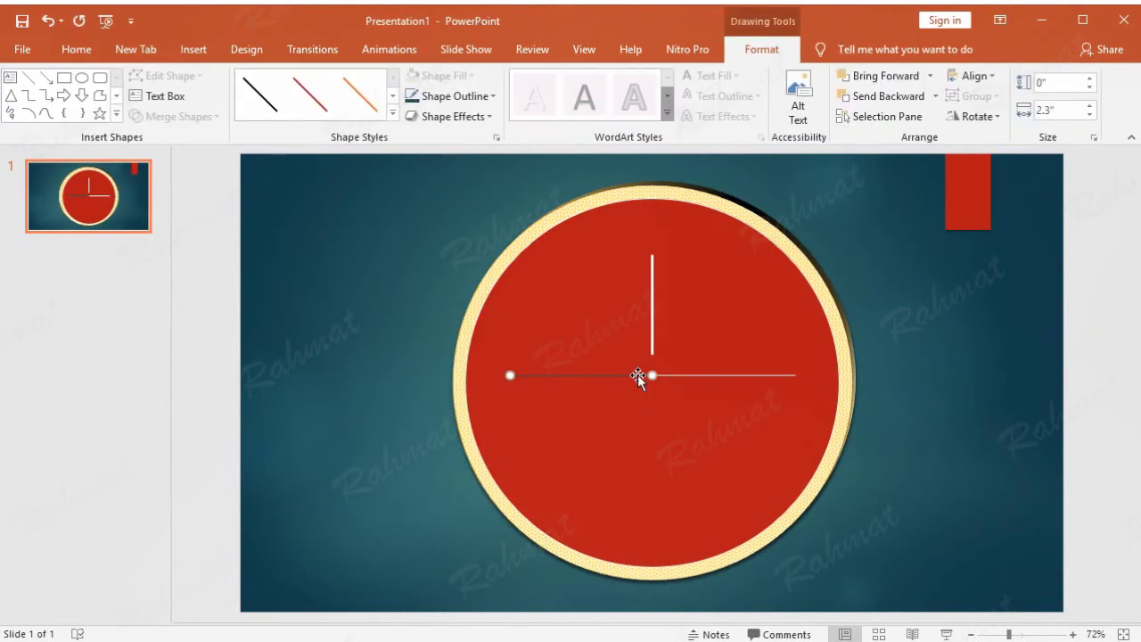
{"action": "left_click", "coordinate": [481, 97]}
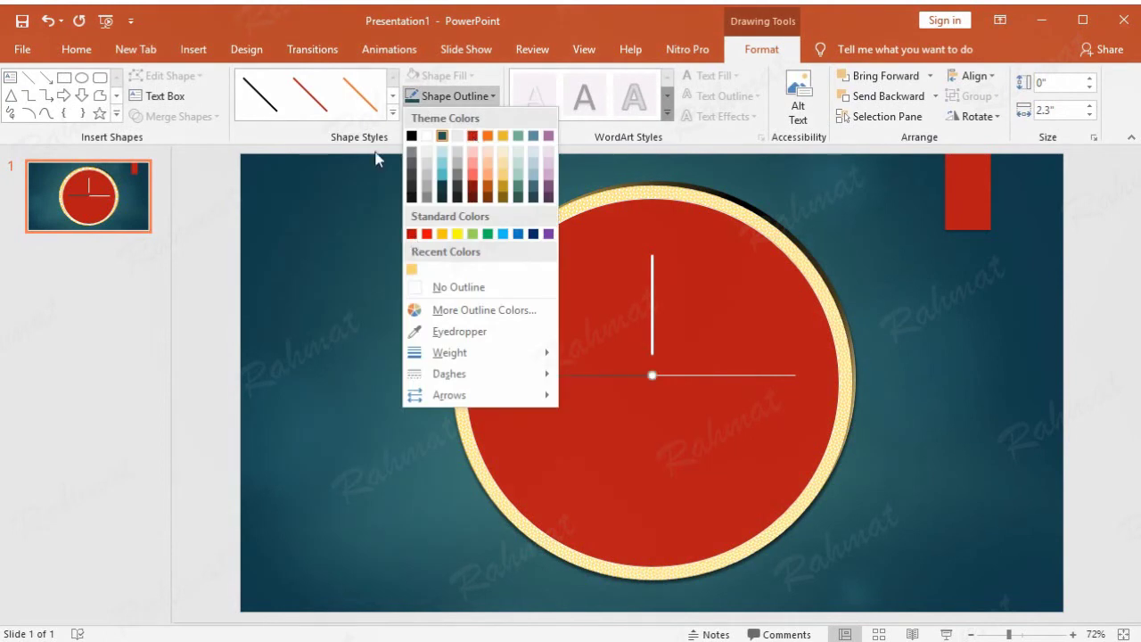
{"action": "left_click", "coordinate": [947, 316]}
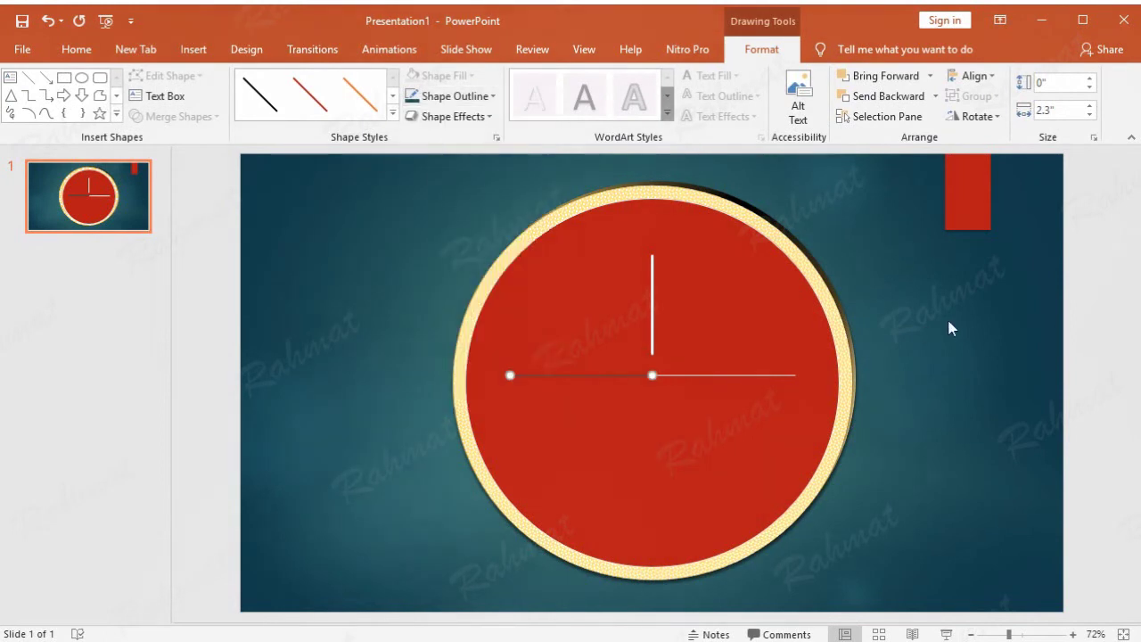
Group the left and right horizontal lines together and move the group.
{"action": "left_click", "coordinate": [698, 377], "text": "shift"}
{"action": "right_click", "coordinate": [699, 376]}
{"action": "mouse_move", "coordinate": [818, 478]}
{"action": "left_click", "coordinate": [863, 484]}
{"action": "left_click", "coordinate": [863, 484]}
{"action": "left_click", "coordinate": [708, 375]}
{"action": "mouse_move", "coordinate": [708, 375]}
{"action": "left_mouse_down"}
{"action": "mouse_move", "coordinate": [735, 315]}
{"action": "mouse_move", "coordinate": [647, 395]}
{"action": "left_mouse_up"}
Undo the group move and set the left line's outline to standard Dark Red.
{"action": "left_click", "coordinate": [46, 21]}
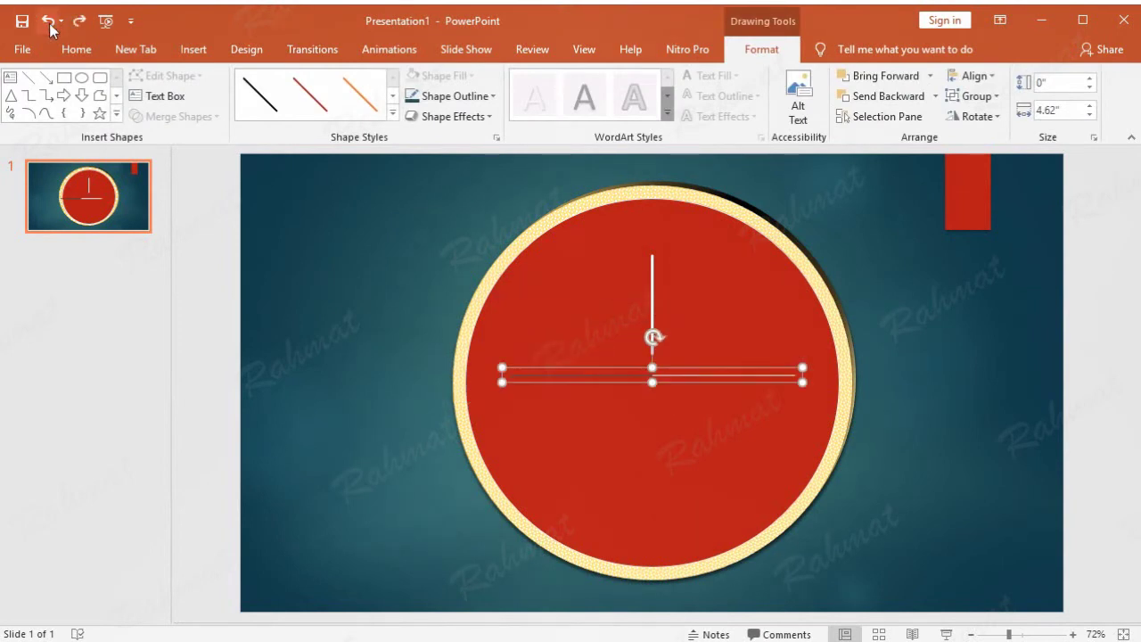
{"action": "left_click", "coordinate": [632, 376]}
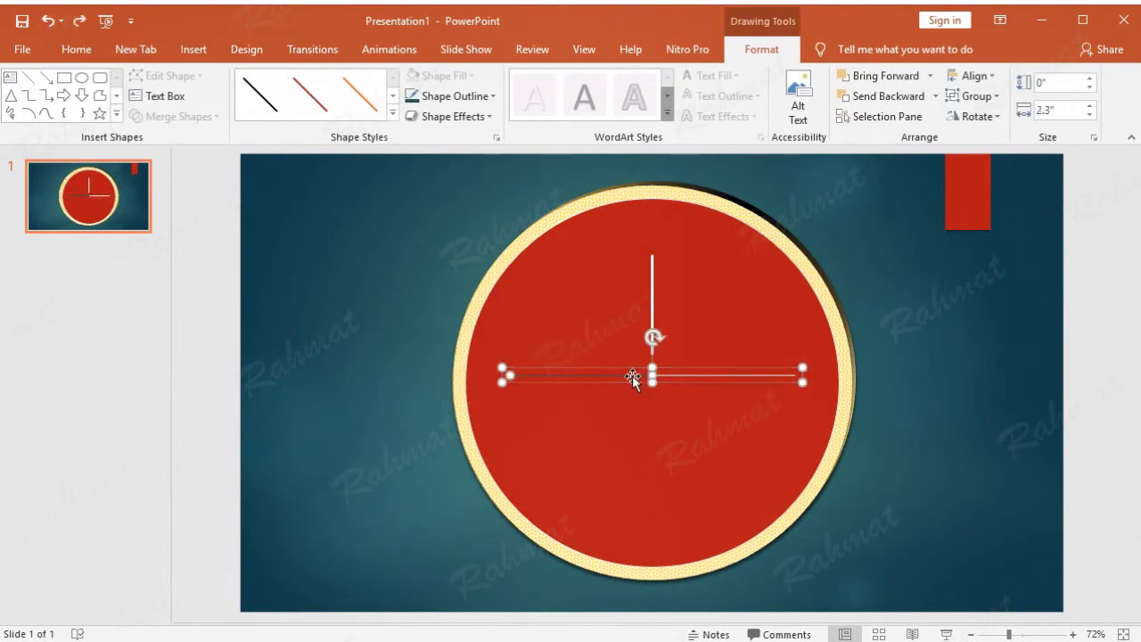
{"action": "left_click", "coordinate": [483, 97]}
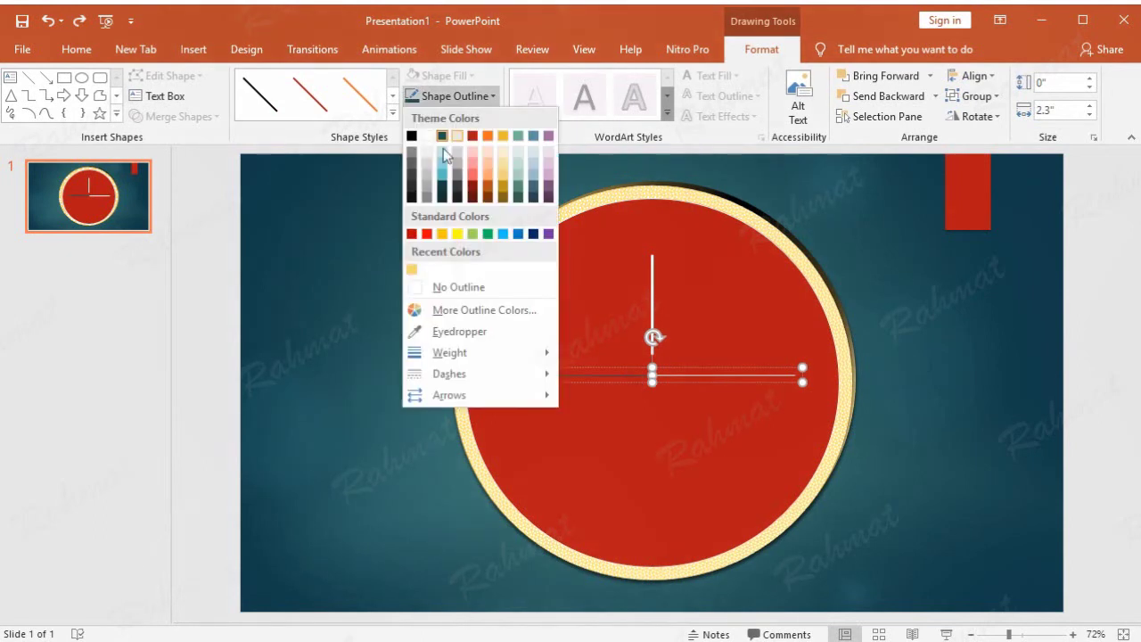
{"action": "left_click", "coordinate": [412, 235]}
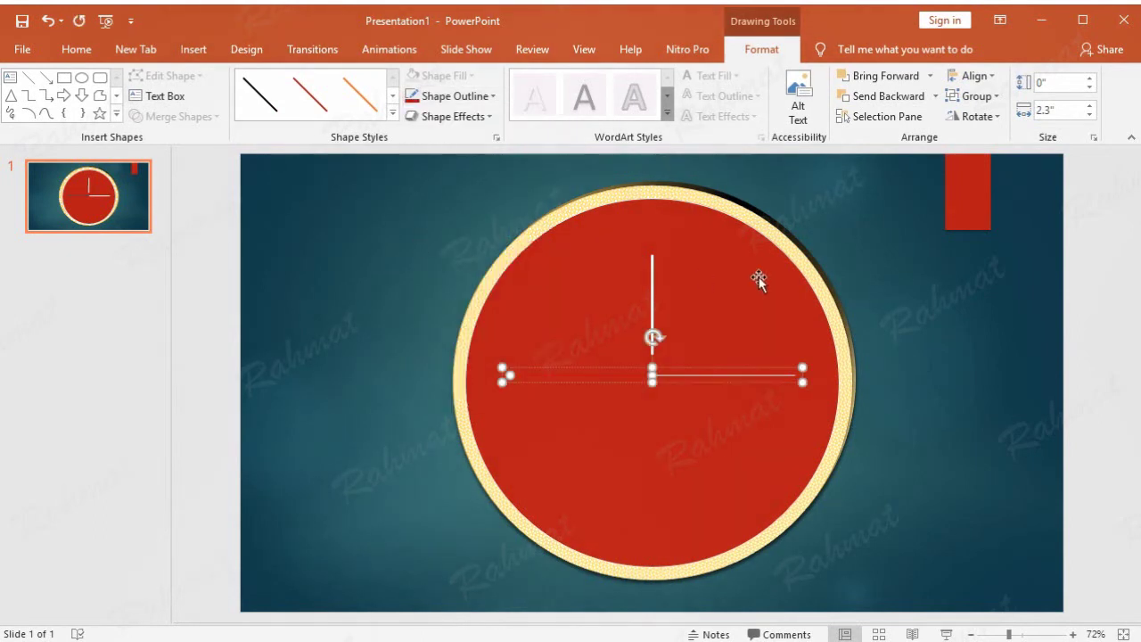
{"action": "left_click", "coordinate": [943, 264]}
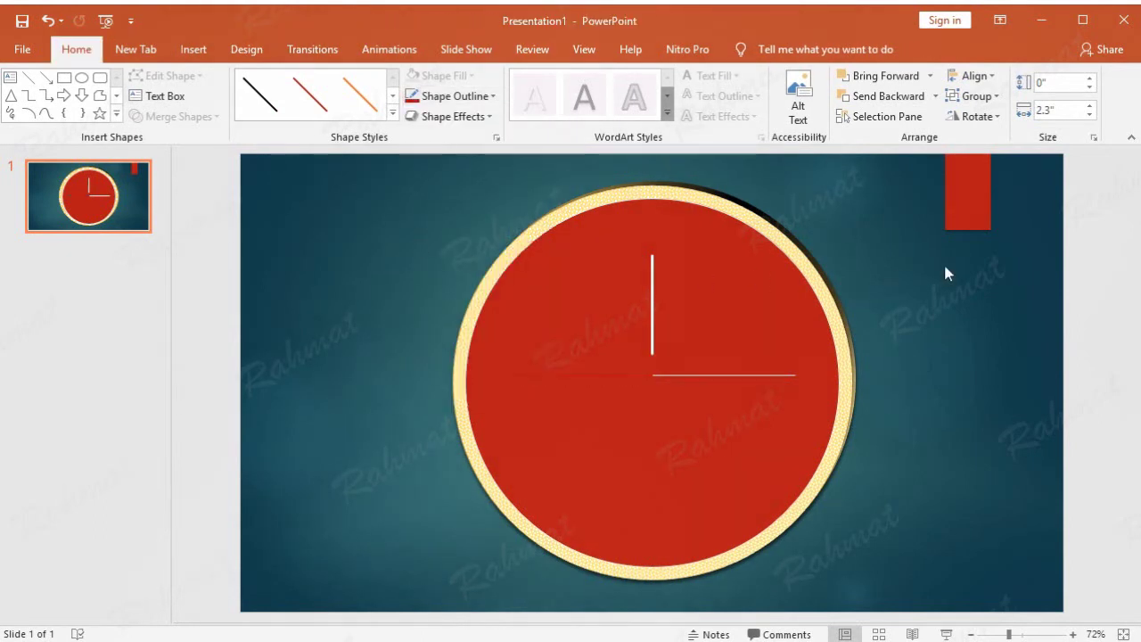
{"action": "left_click", "coordinate": [631, 379]}
{"action": "left_click", "coordinate": [628, 377]}
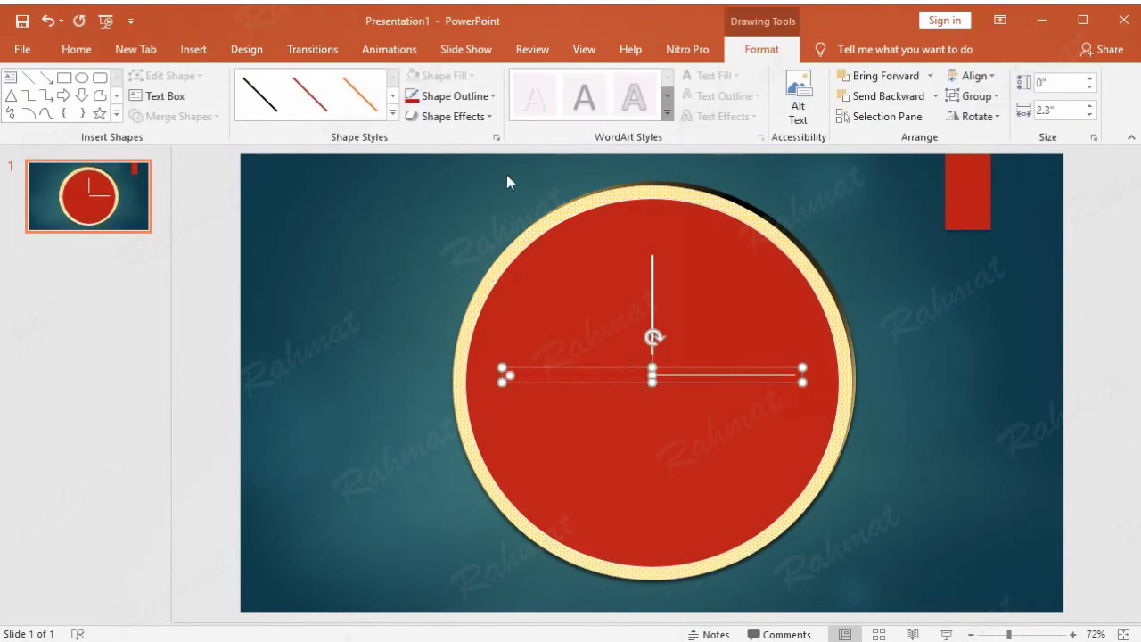
{"action": "left_click", "coordinate": [455, 96]}
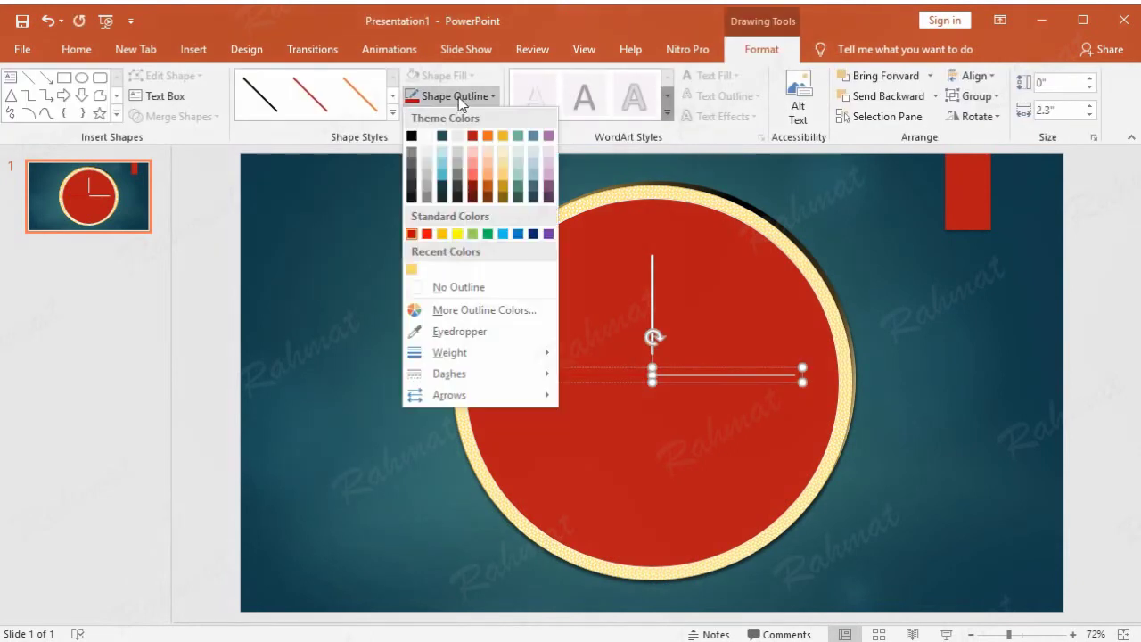
{"action": "left_click", "coordinate": [412, 234]}
{"action": "left_click", "coordinate": [733, 275]}
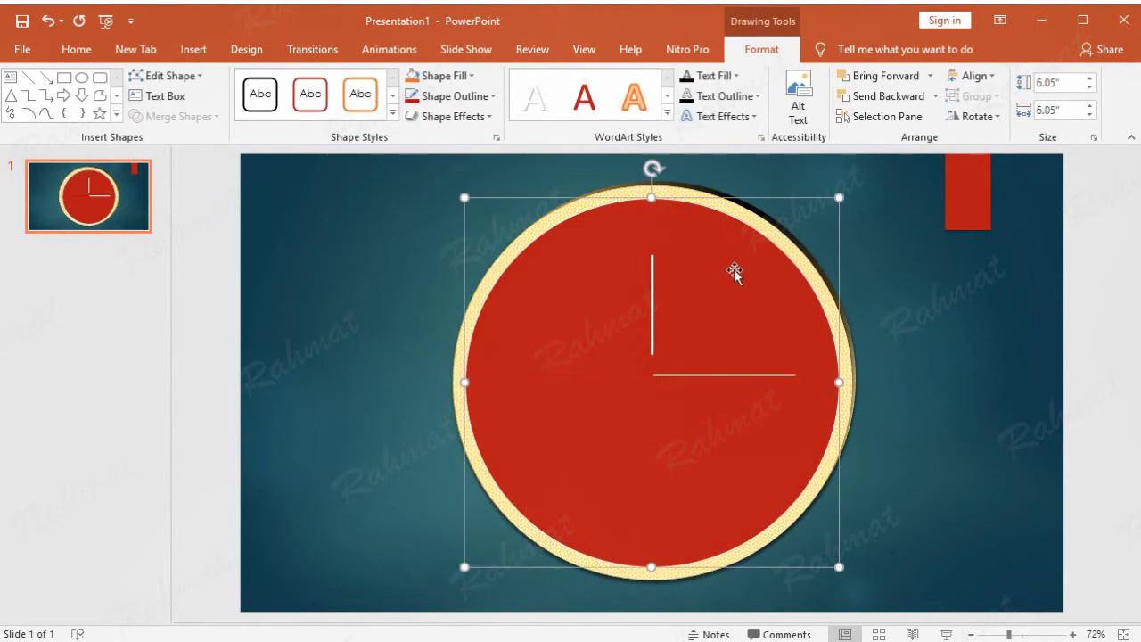
Fill the clock face circle with standard Dark Red, then select the right-hand line.
{"action": "left_click", "coordinate": [470, 76]}
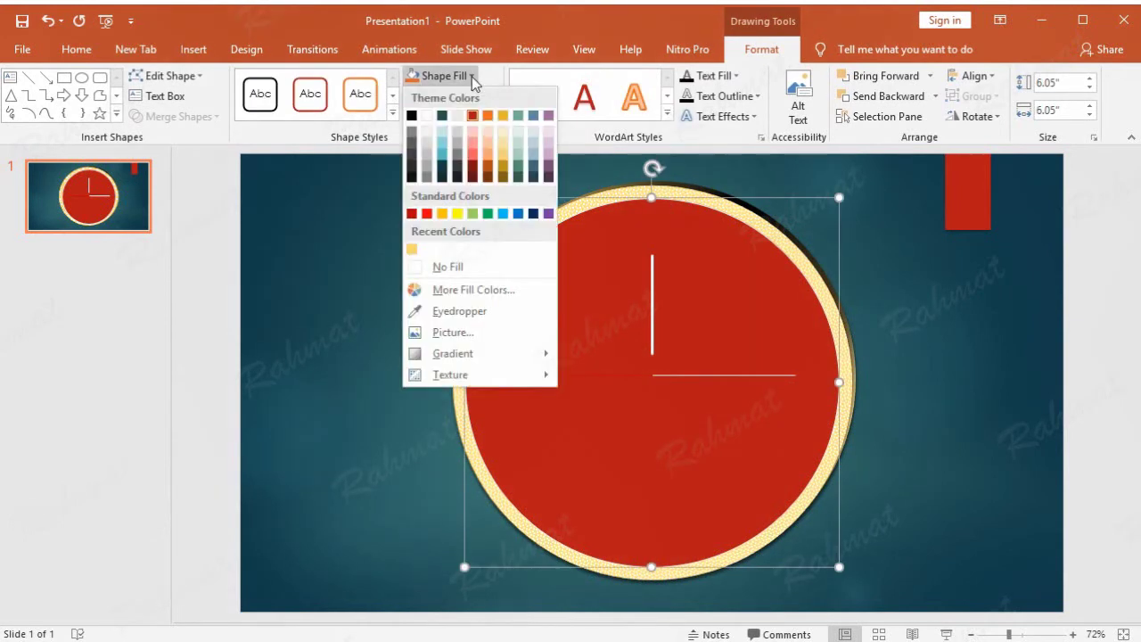
{"action": "left_click", "coordinate": [411, 214]}
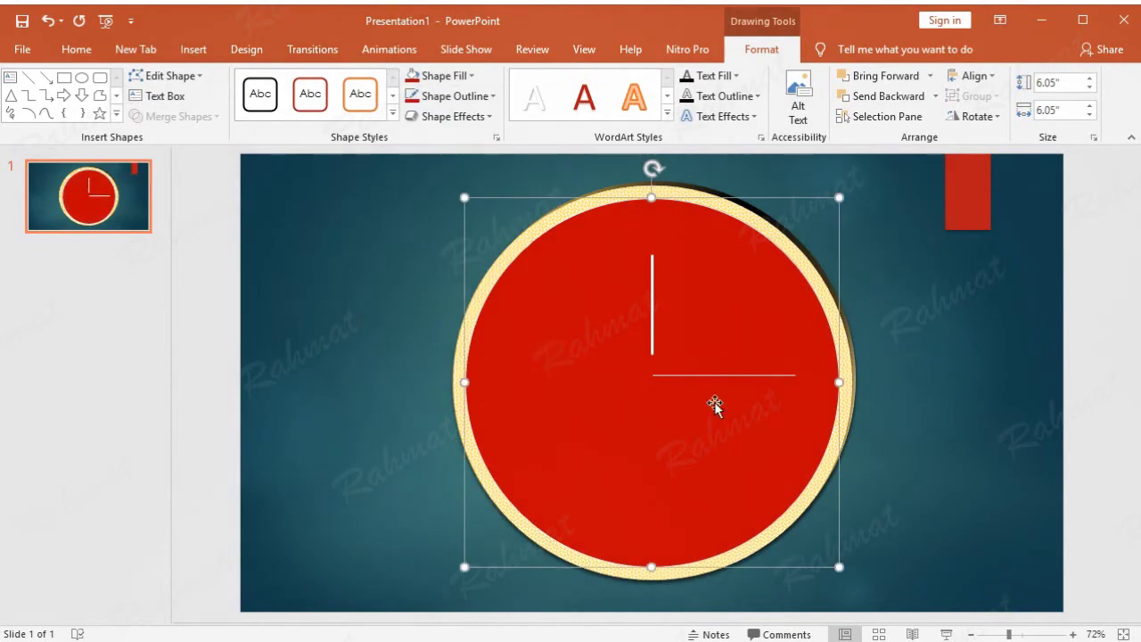
{"action": "left_click", "coordinate": [693, 376]}
{"action": "left_click", "coordinate": [598, 375]}
{"action": "left_click", "coordinate": [706, 371]}
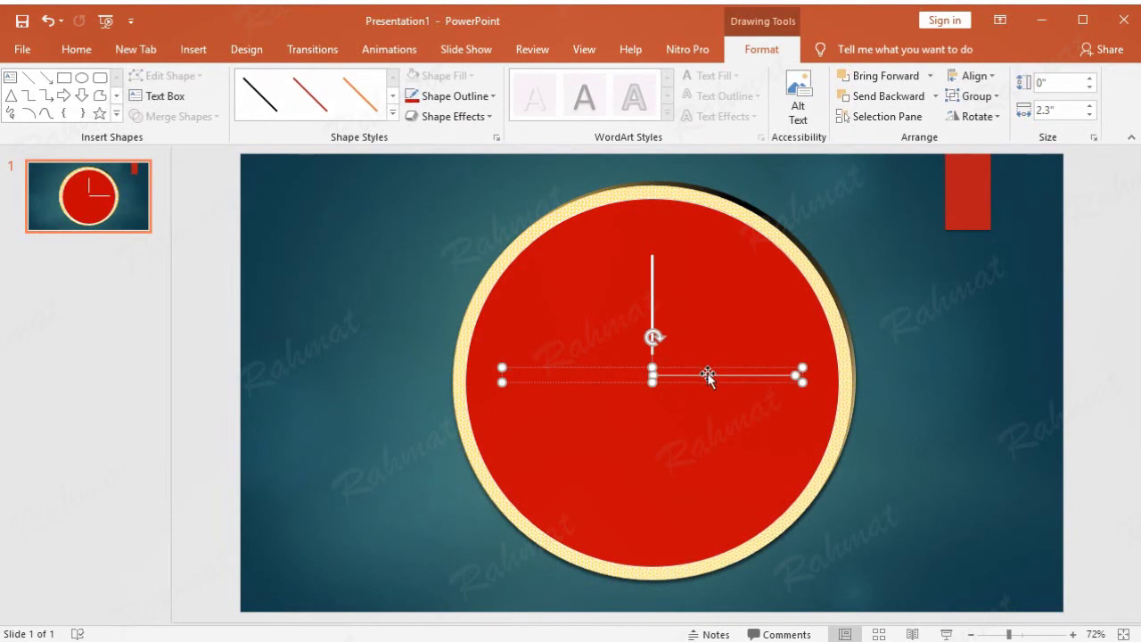
Nudge the vertical hand down, then slightly up, until it meets the horizontal hand.
{"action": "left_click", "coordinate": [650, 295]}
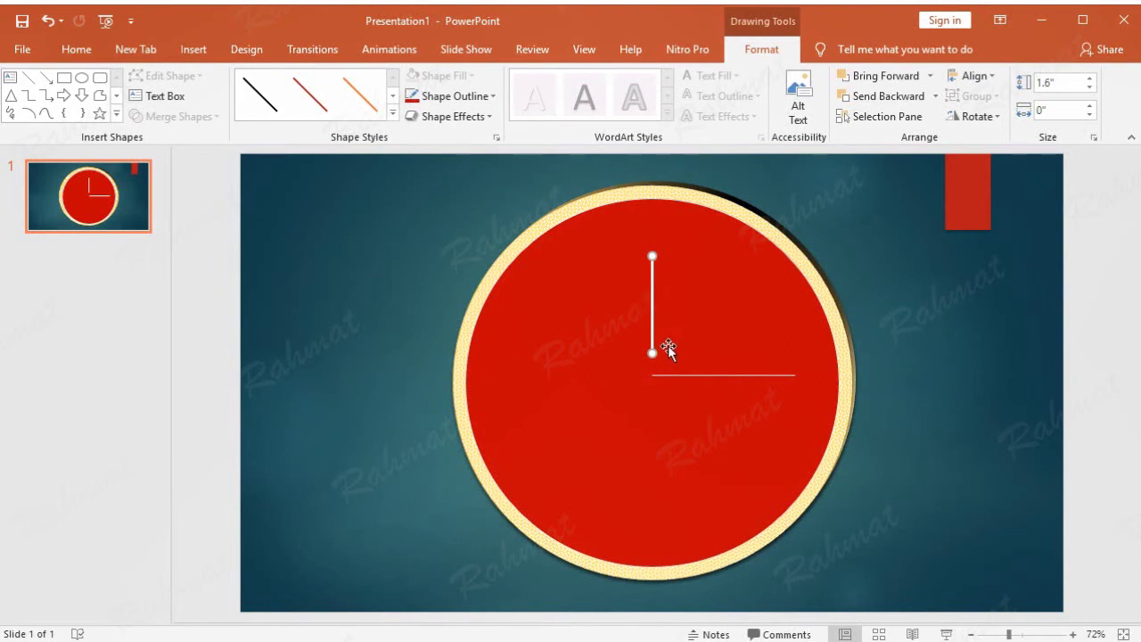
{"action": "key", "text": "Down"}
{"action": "key", "text": "Down"}
{"action": "key", "text": "Down"}
{"action": "key", "text": "Down"}
{"action": "key", "text": "Down"}
{"action": "key", "text": "Down"}
{"action": "key", "text": "Down"}
{"action": "key", "text": "Down"}
{"action": "key", "text": "Down"}
{"action": "key", "text": "Down"}
{"action": "key", "text": "Down"}
{"action": "key", "text": "Down"}
{"action": "key", "text": "Down"}
{"action": "key", "text": "Down"}
{"action": "left_click", "coordinate": [887, 328]}
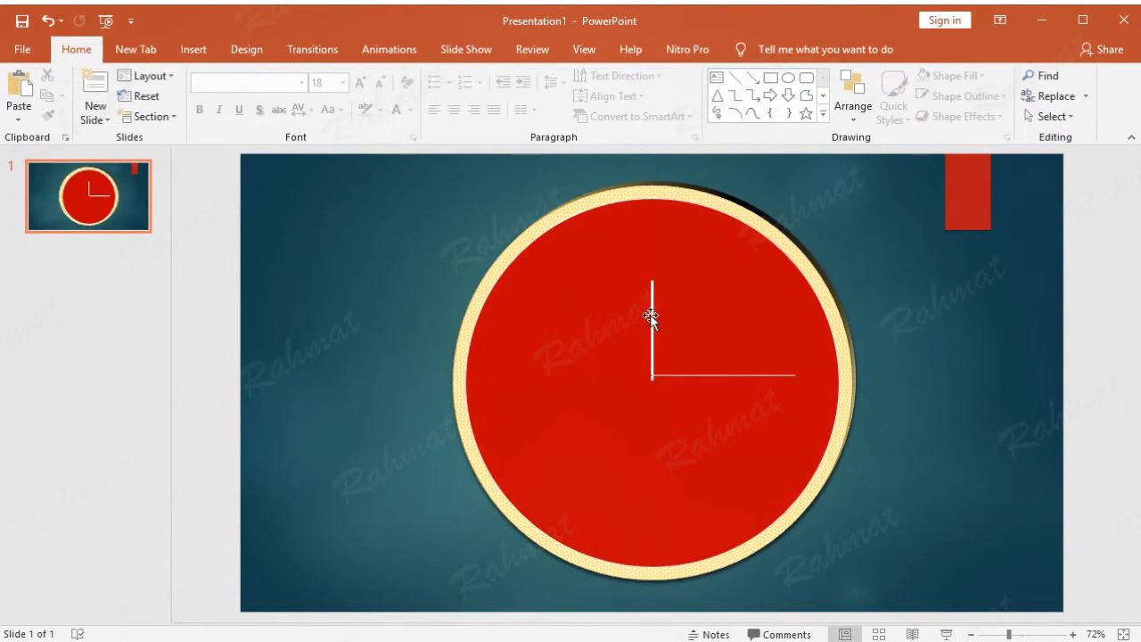
{"action": "left_click", "coordinate": [652, 318]}
{"action": "key", "text": "Up"}
{"action": "key", "text": "Up"}
{"action": "key", "text": "Up"}
{"action": "left_click", "coordinate": [927, 331]}
{"action": "left_click", "coordinate": [654, 335]}
{"action": "left_click", "coordinate": [918, 330]}
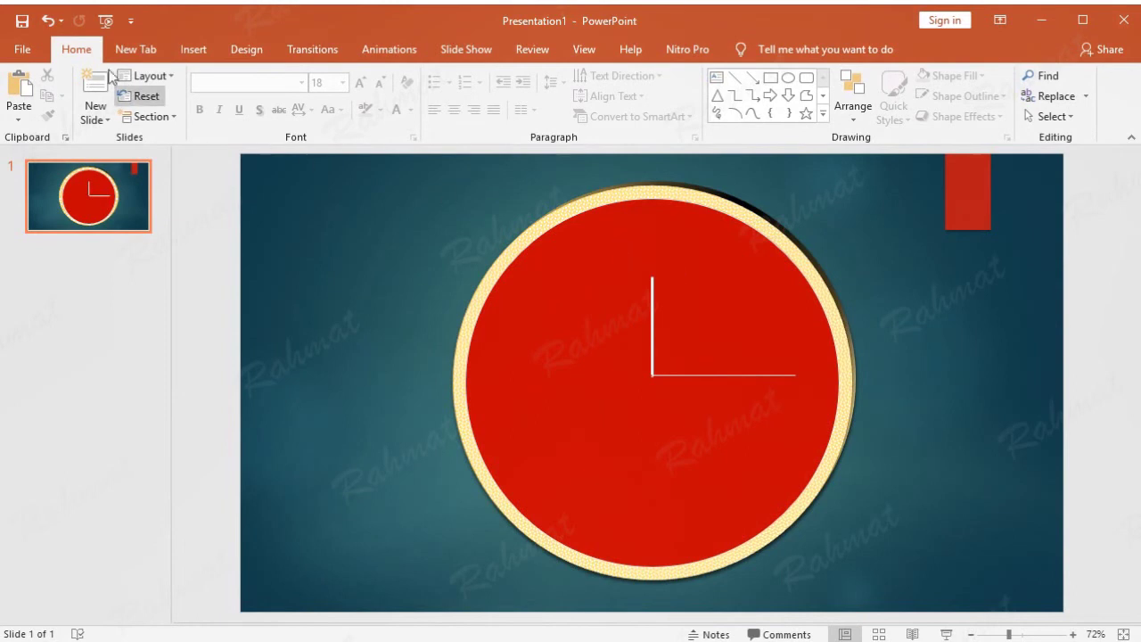
Insert a WordArt text box reading 2020 and set its font size to 100.
{"action": "left_click", "coordinate": [190, 50]}
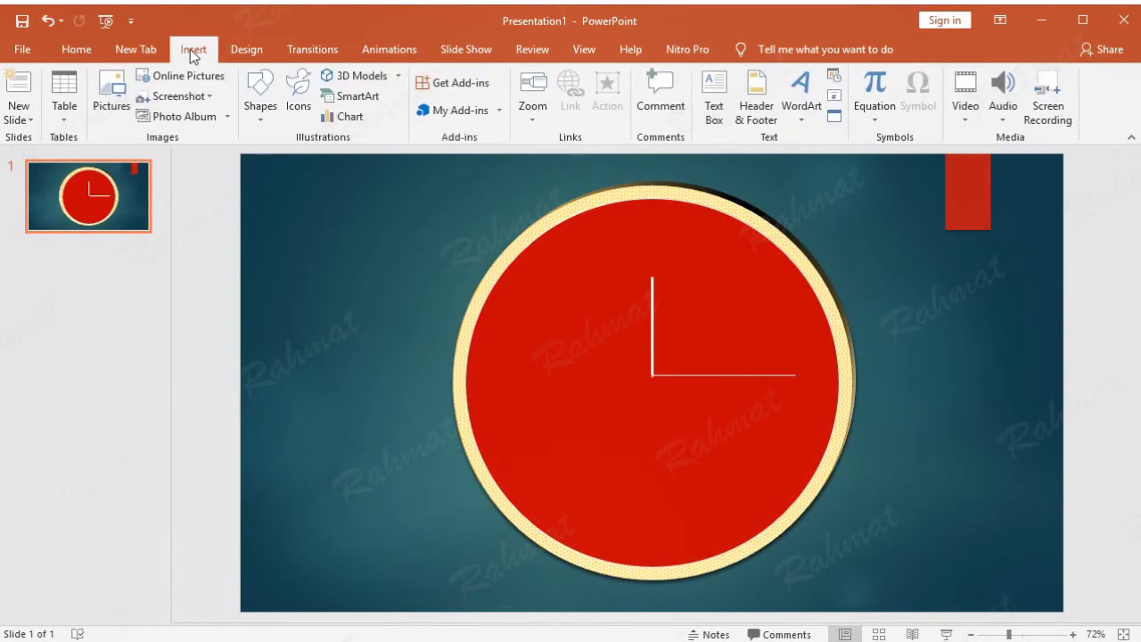
{"action": "left_click", "coordinate": [798, 124]}
{"action": "left_click", "coordinate": [975, 173]}
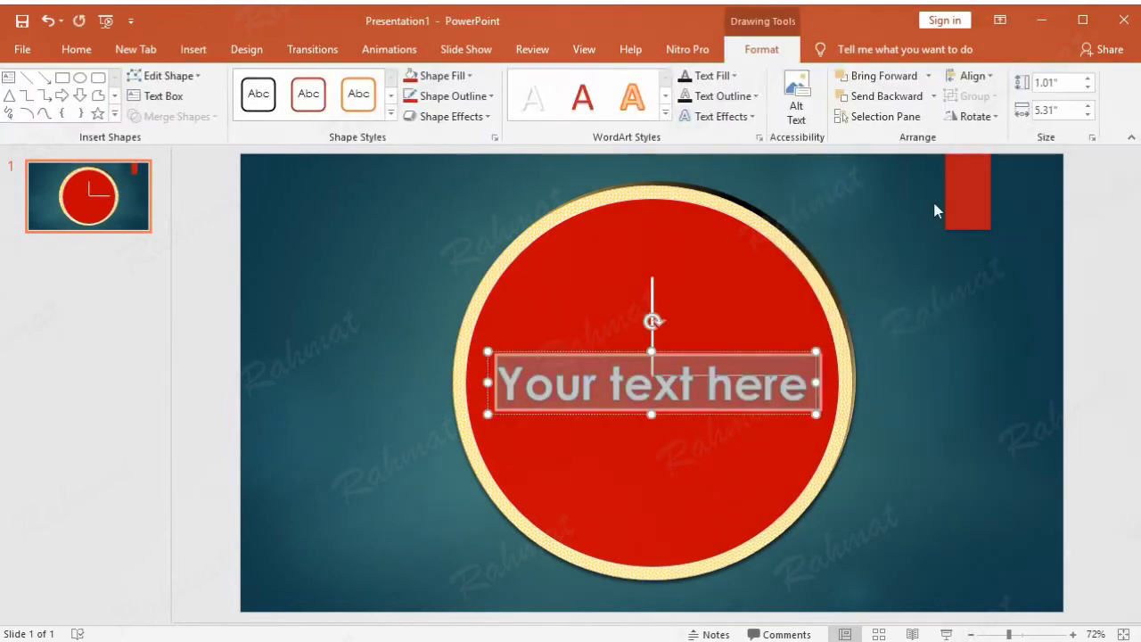
{"action": "type", "text": "2020"}
{"action": "double_click", "coordinate": [648, 384]}
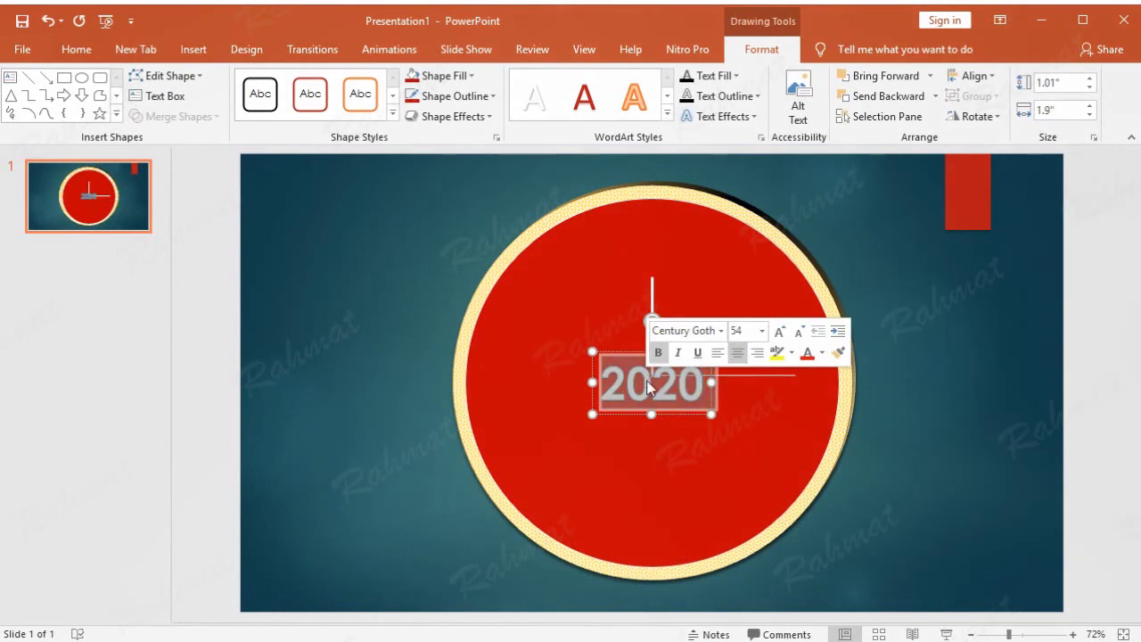
{"action": "left_click", "coordinate": [79, 49]}
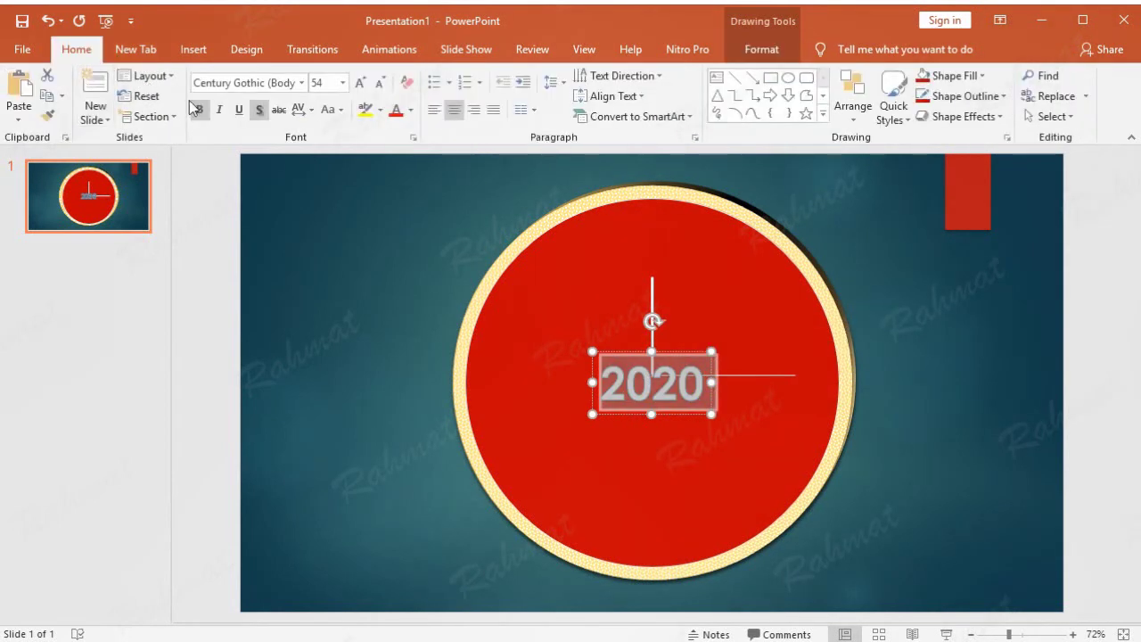
{"action": "left_click", "coordinate": [327, 82]}
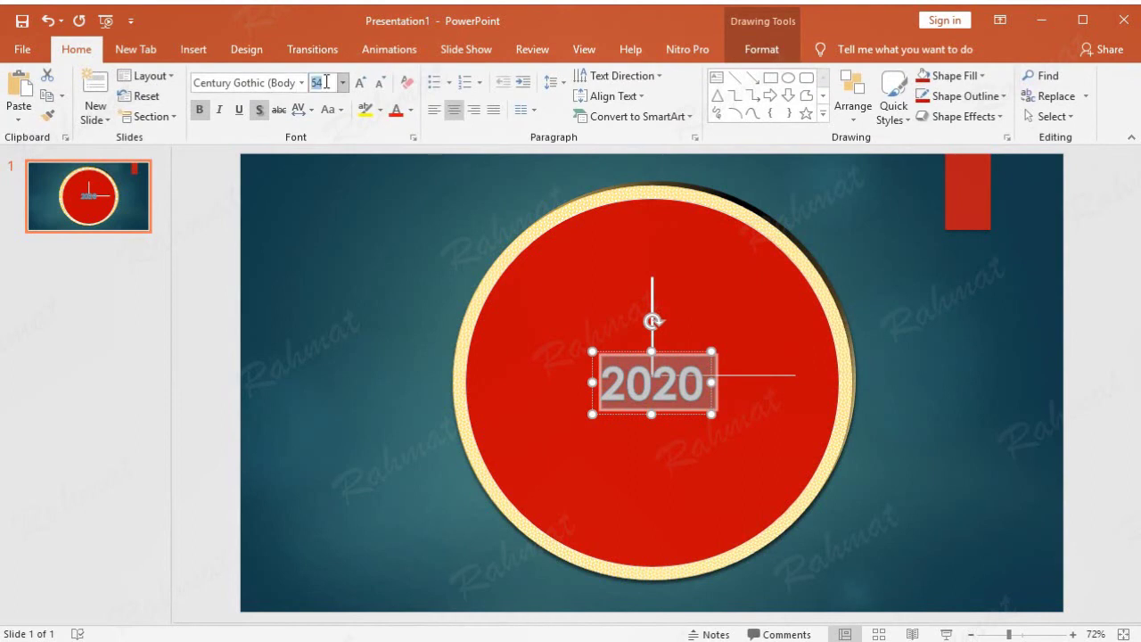
{"action": "type", "text": "100"}
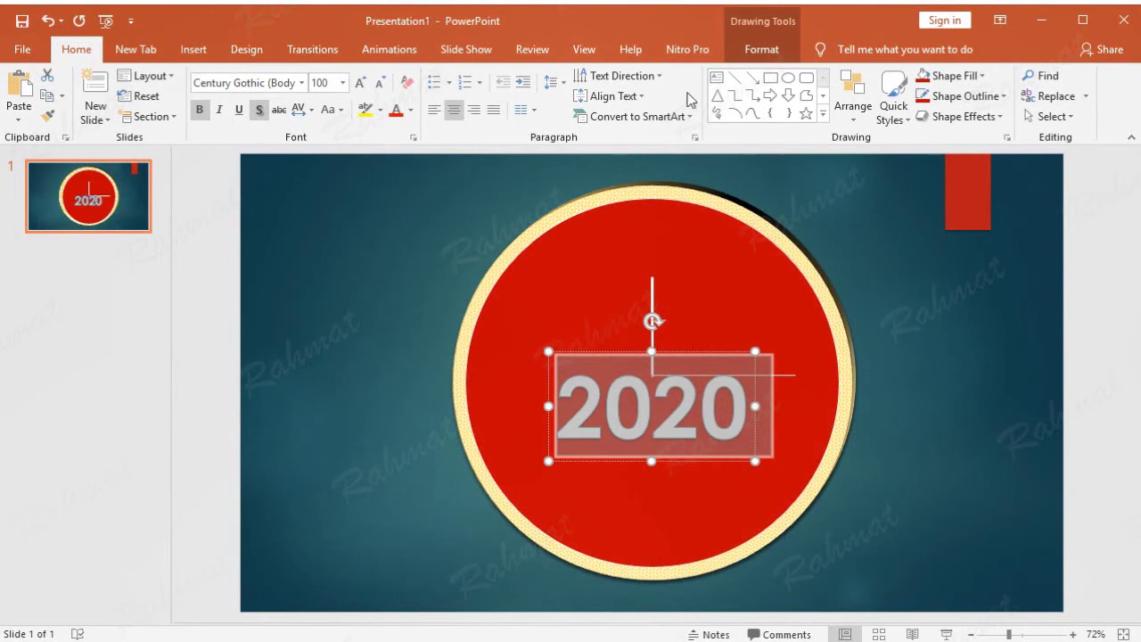
Give the 2020 text an orange outline and the second glow variation.
{"action": "left_click", "coordinate": [749, 55]}
{"action": "left_click", "coordinate": [736, 77]}
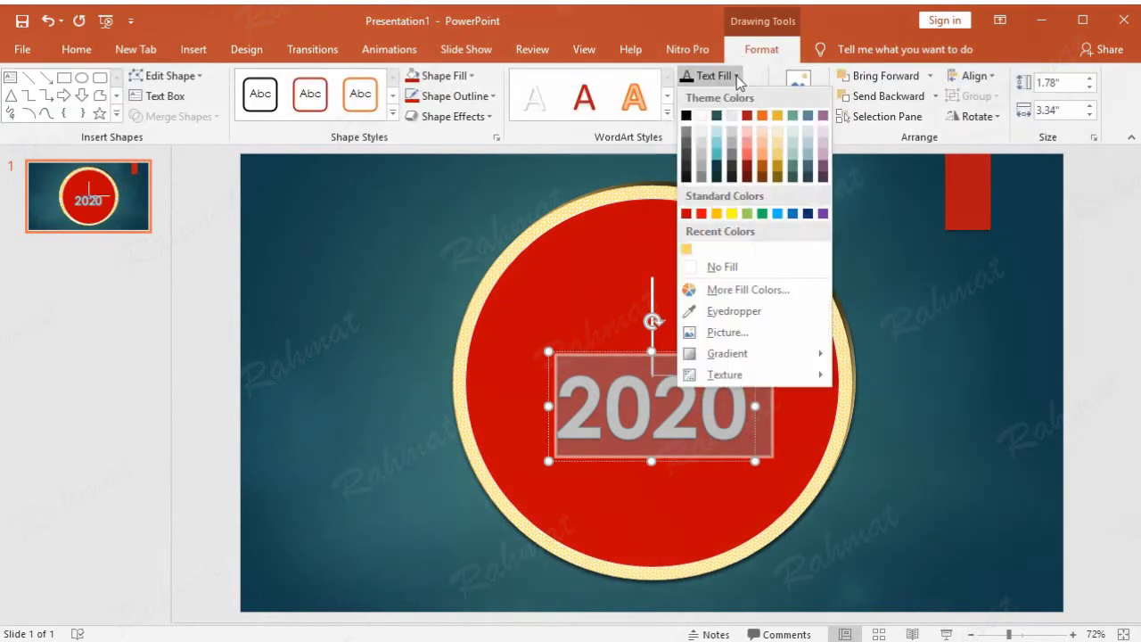
{"action": "left_click", "coordinate": [758, 118]}
{"action": "left_click", "coordinate": [756, 96]}
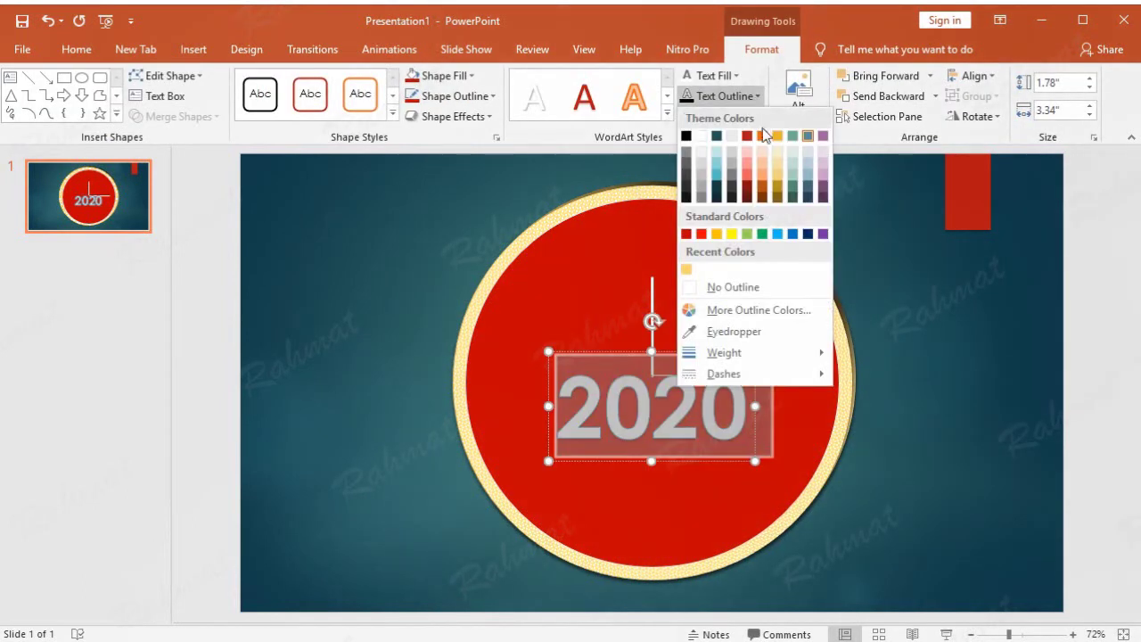
{"action": "left_click", "coordinate": [762, 139]}
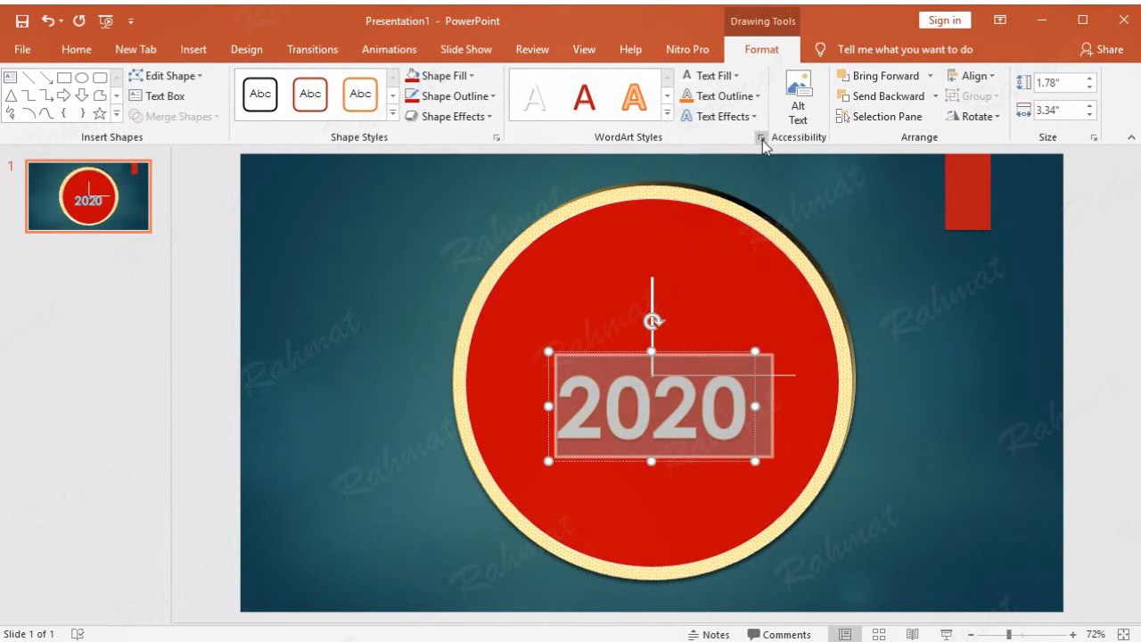
{"action": "left_click", "coordinate": [740, 97]}
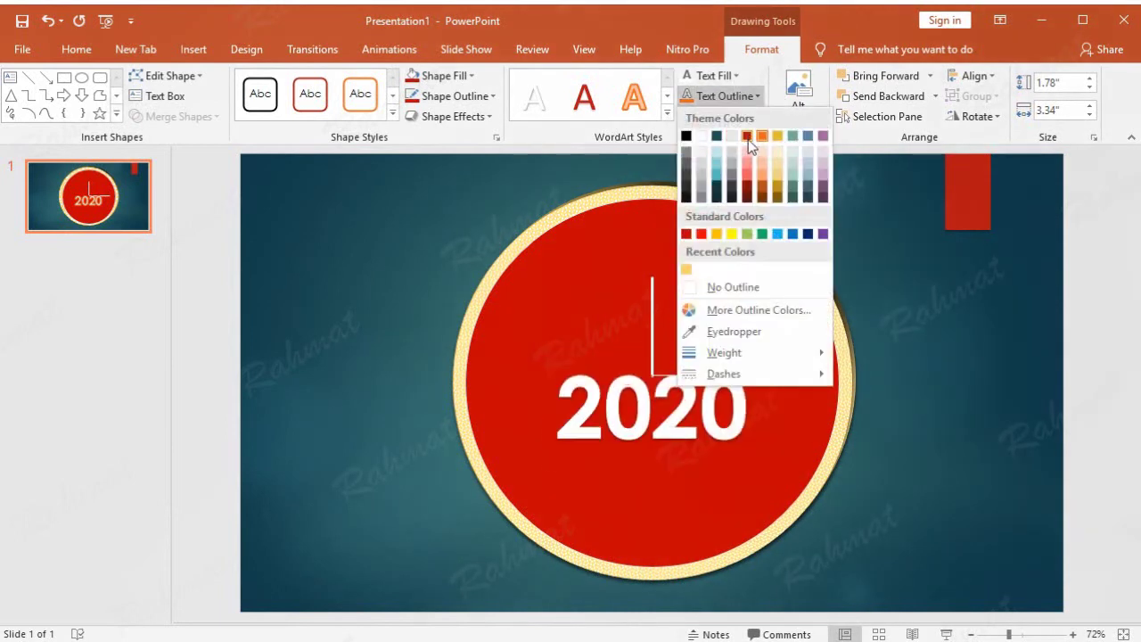
{"action": "left_click", "coordinate": [758, 119]}
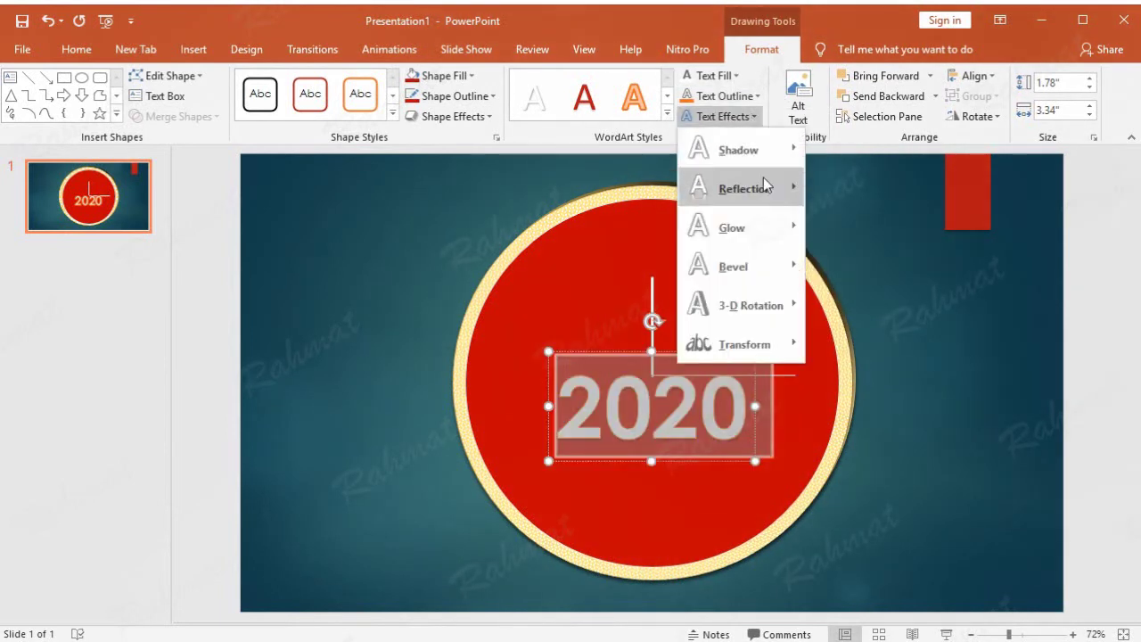
{"action": "mouse_move", "coordinate": [770, 233]}
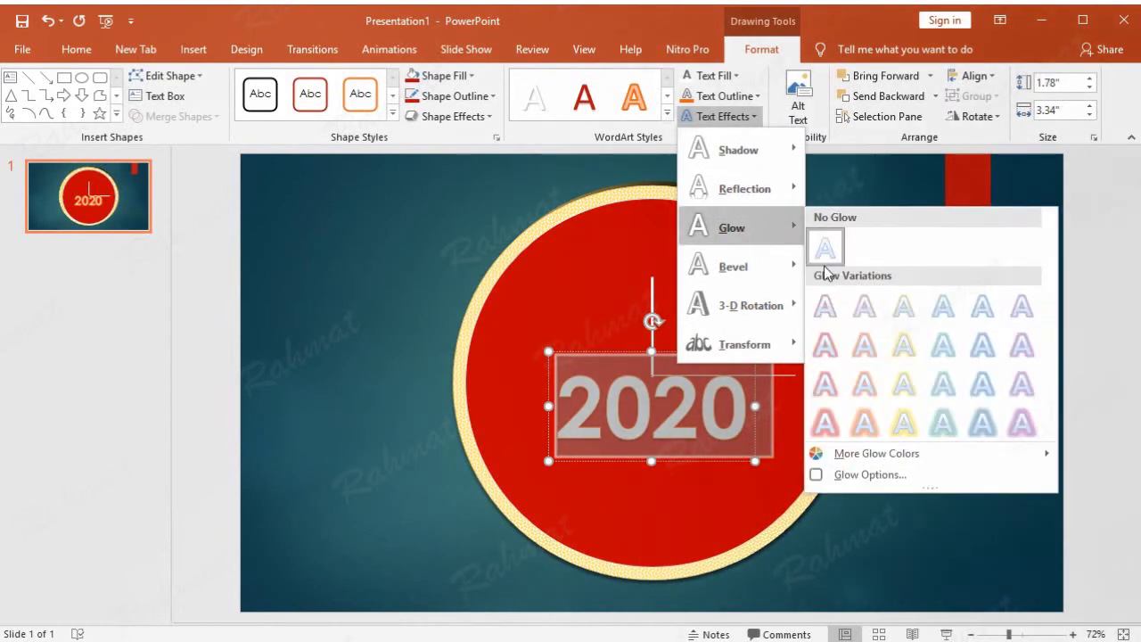
{"action": "left_click", "coordinate": [862, 307]}
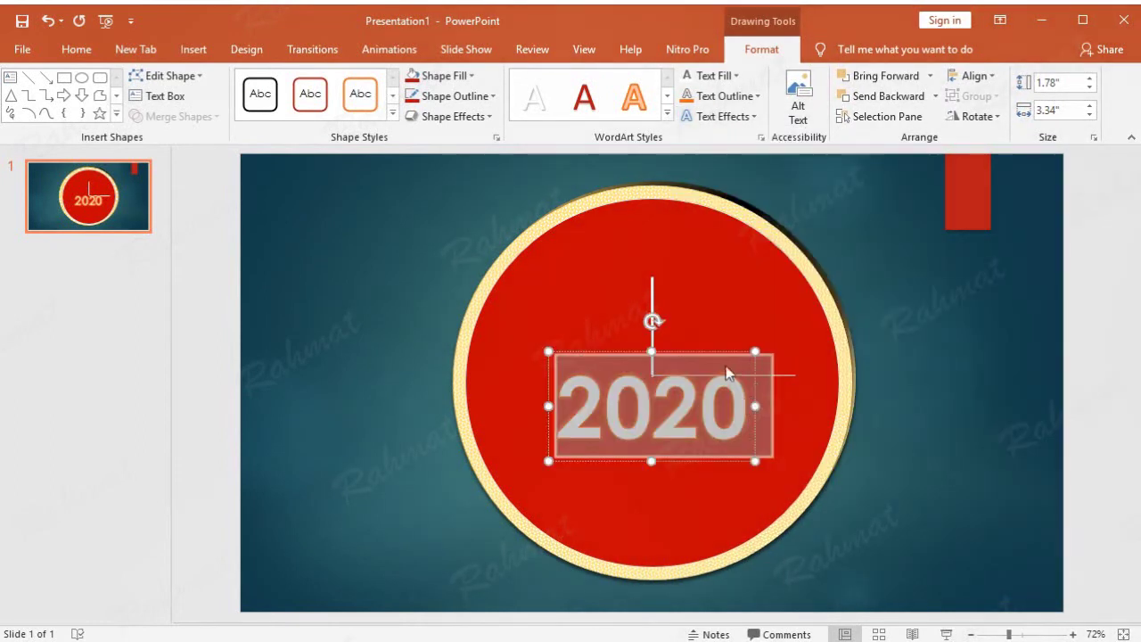
Move the 2020 text higher in the circle and fine-tune its position with arrow-key nudges.
{"action": "left_click_drag", "start_coordinate": [720, 354], "coordinate": [720, 308]}
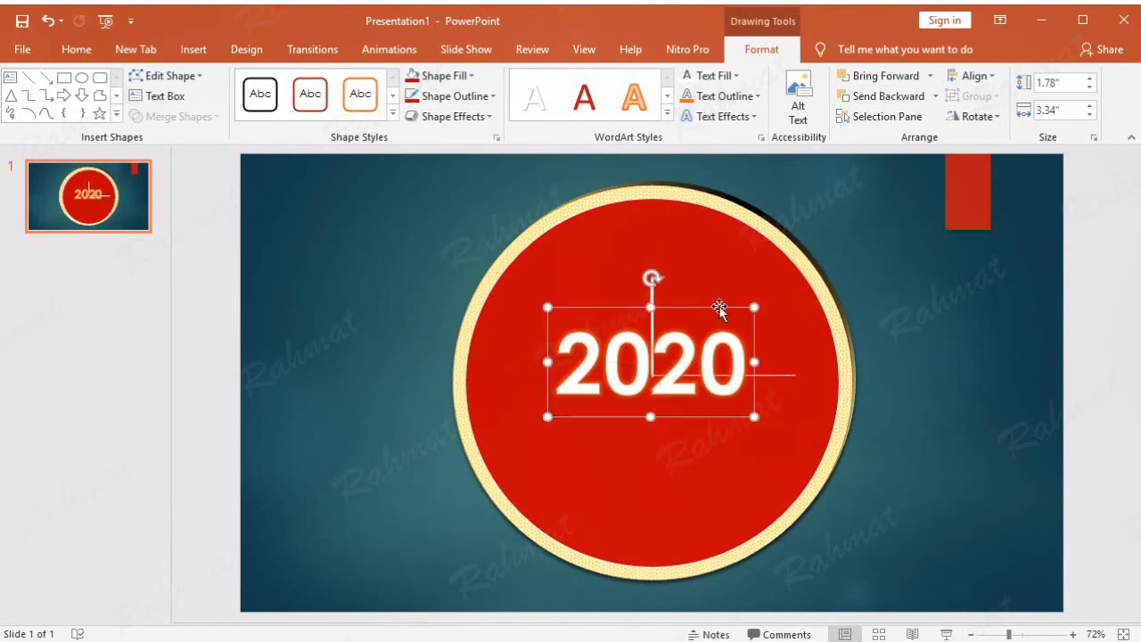
{"action": "key", "text": "Down"}
{"action": "key", "text": "Down"}
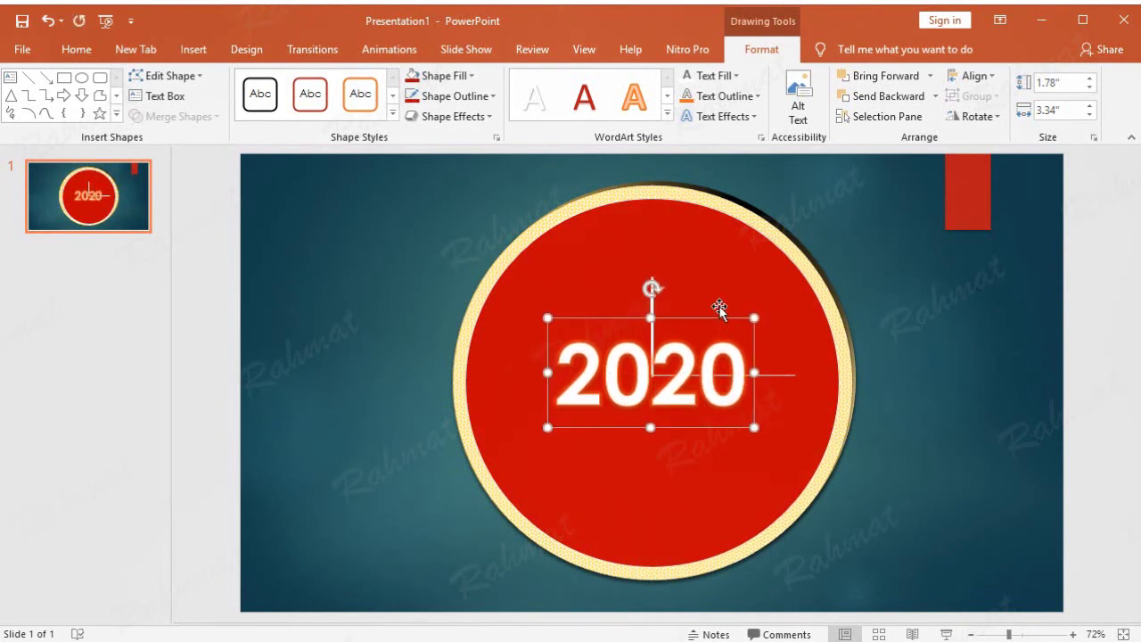
{"action": "key", "text": "Down"}
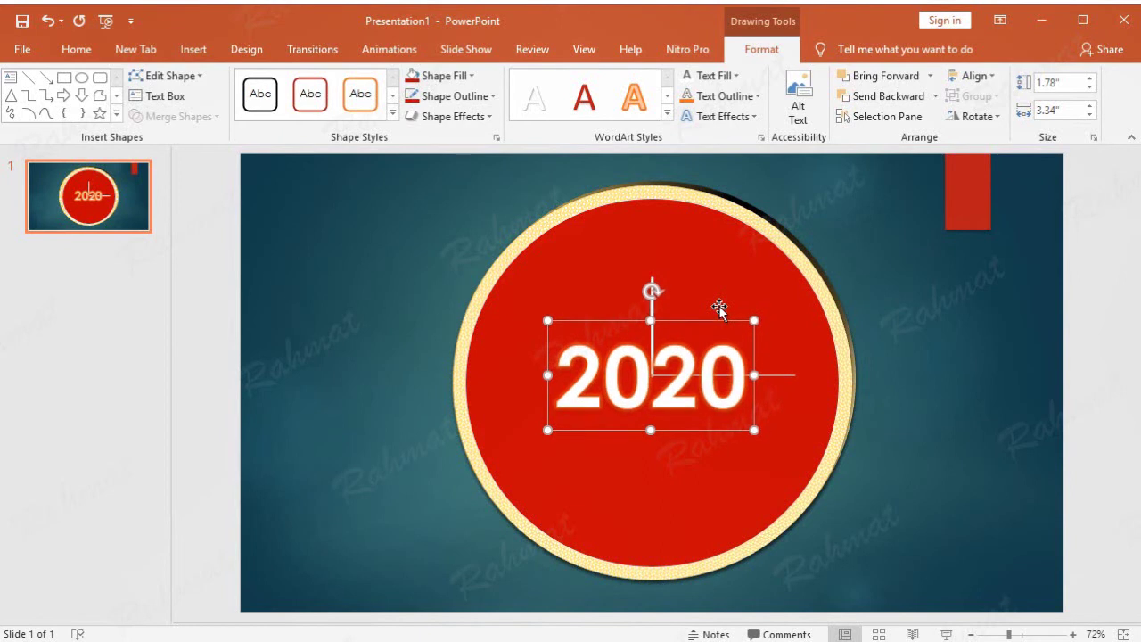
{"action": "key", "text": "ctrl+Up"}
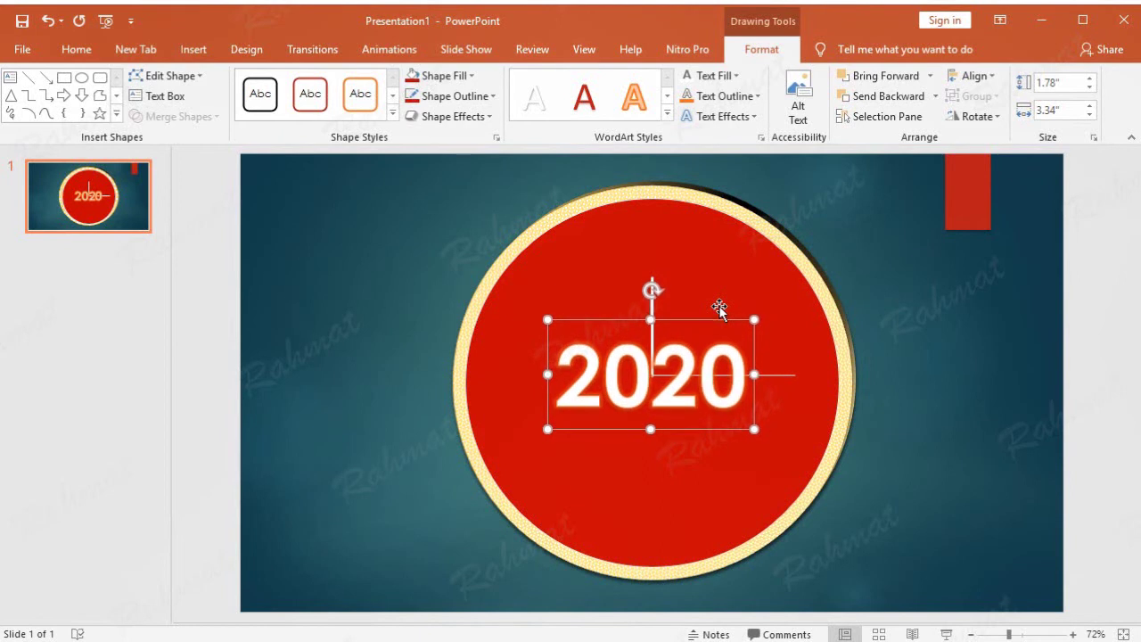
{"action": "left_click", "coordinate": [897, 267]}
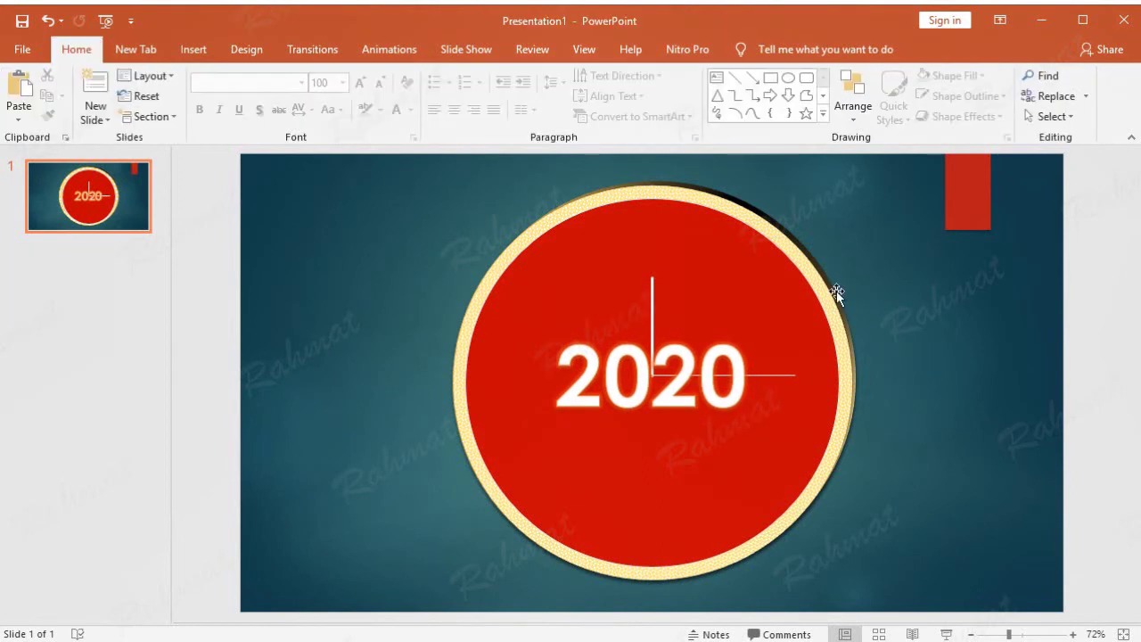
{"action": "left_click", "coordinate": [731, 350]}
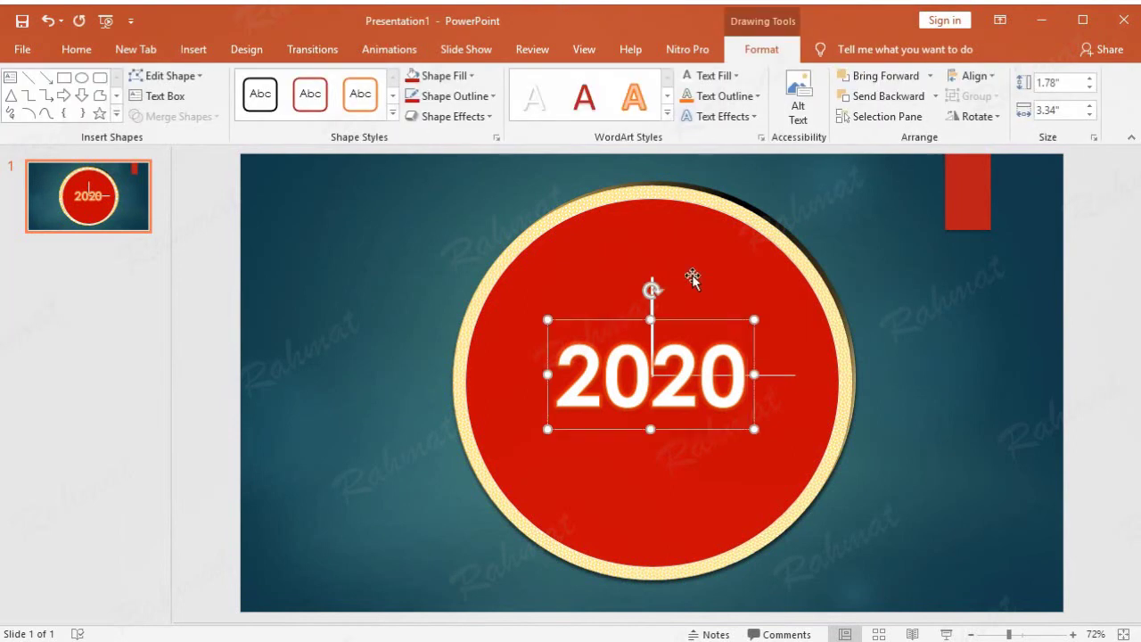
Paste a copy of the 2020 text and change its final 0 to 1 so it reads 2021.
{"action": "left_click", "coordinate": [79, 50]}
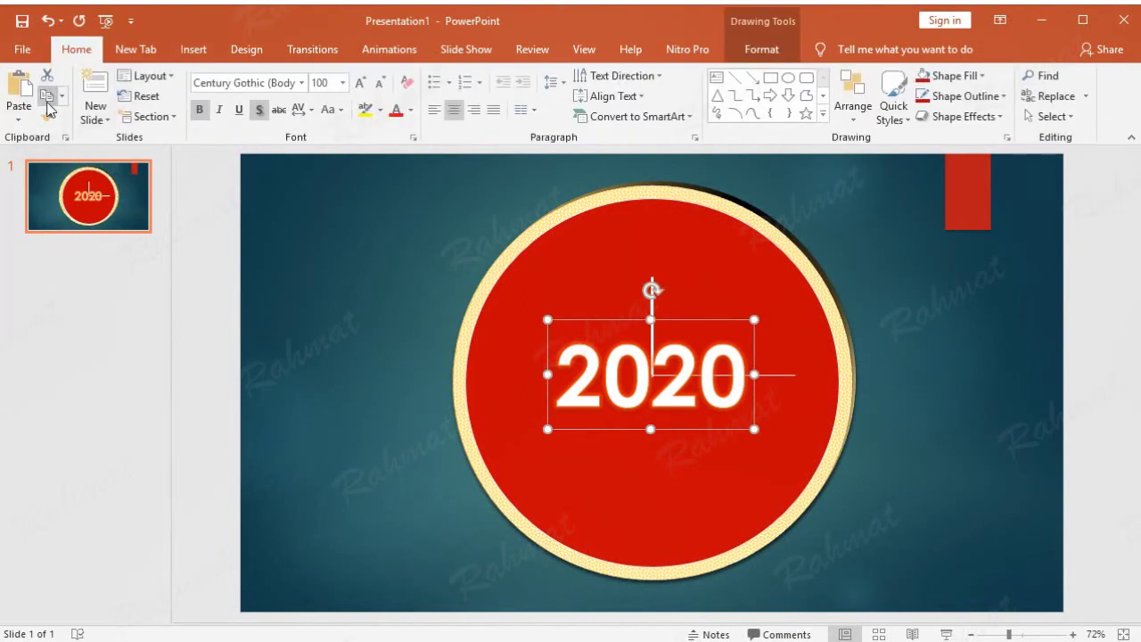
{"action": "left_click", "coordinate": [25, 94]}
{"action": "left_click", "coordinate": [709, 382]}
{"action": "double_click", "coordinate": [731, 391]}
{"action": "left_click", "coordinate": [731, 391]}
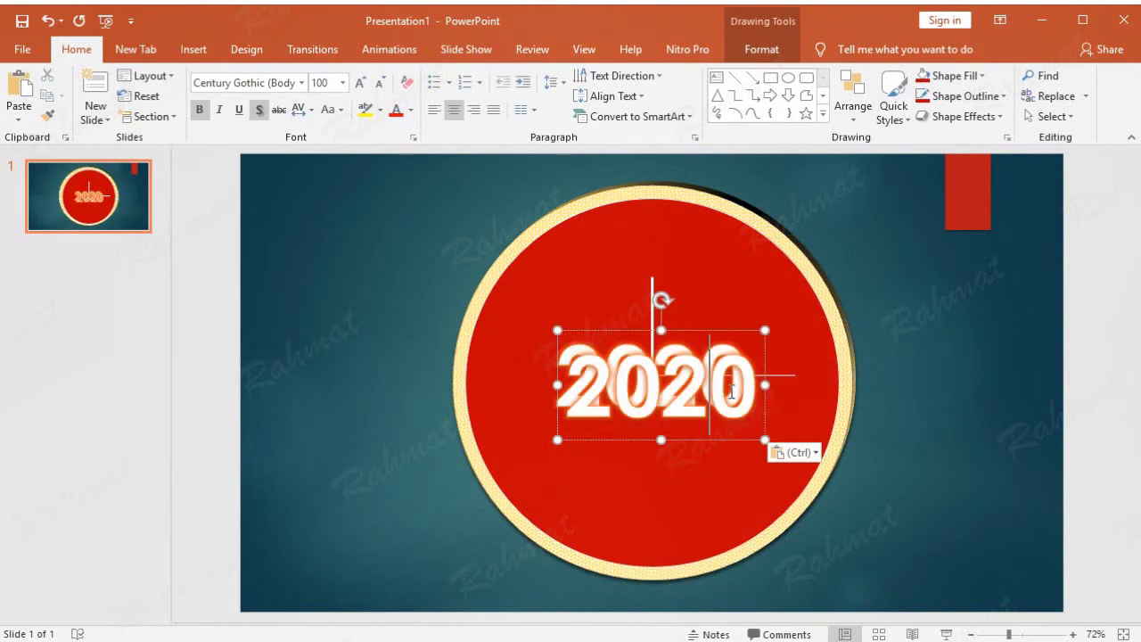
{"action": "key", "text": "Delete"}
{"action": "type", "text": "1"}
{"action": "key", "text": "Return"}
{"action": "key", "text": "BackSpace"}
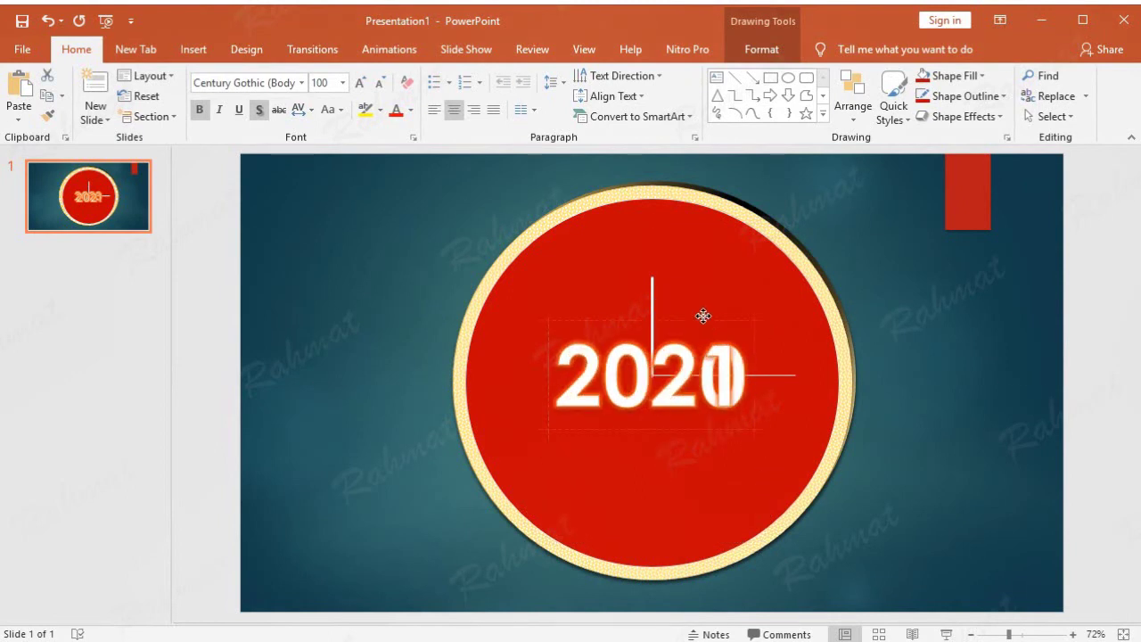
{"action": "left_click", "coordinate": [999, 366]}
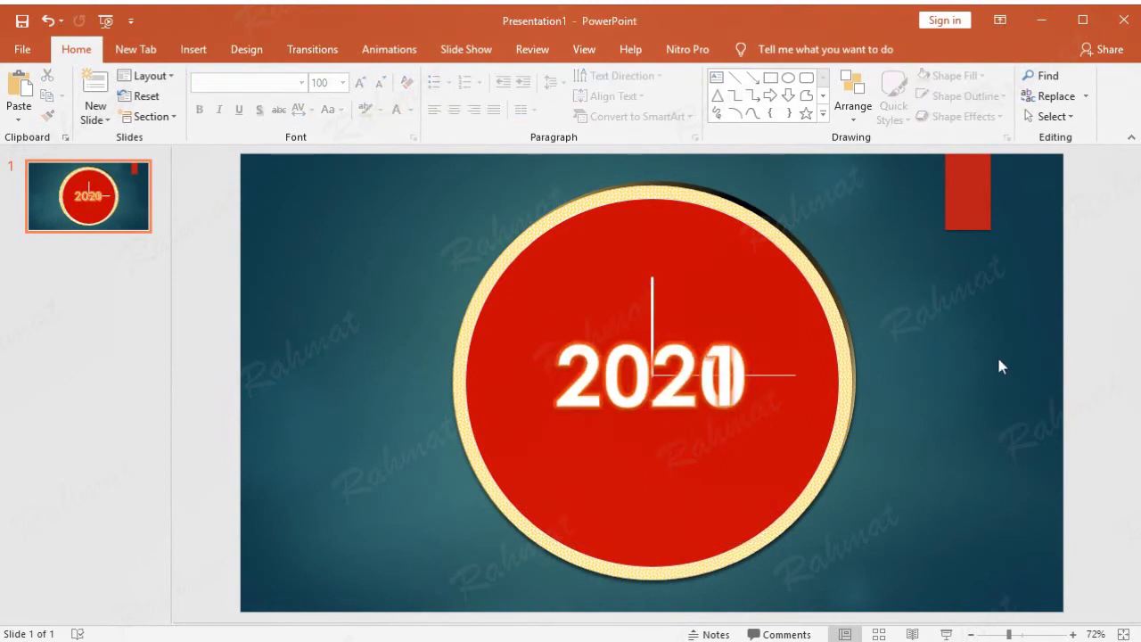
Insert a WordArt numeral 3 and move it below the 2020 text.
{"action": "left_click", "coordinate": [193, 49]}
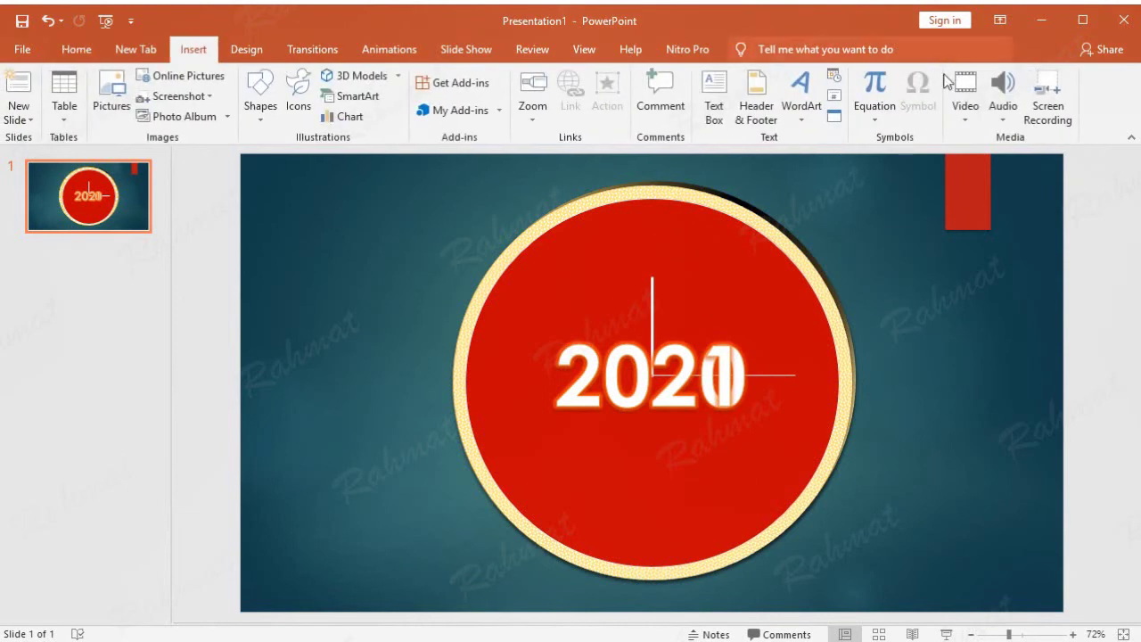
{"action": "left_click", "coordinate": [802, 121]}
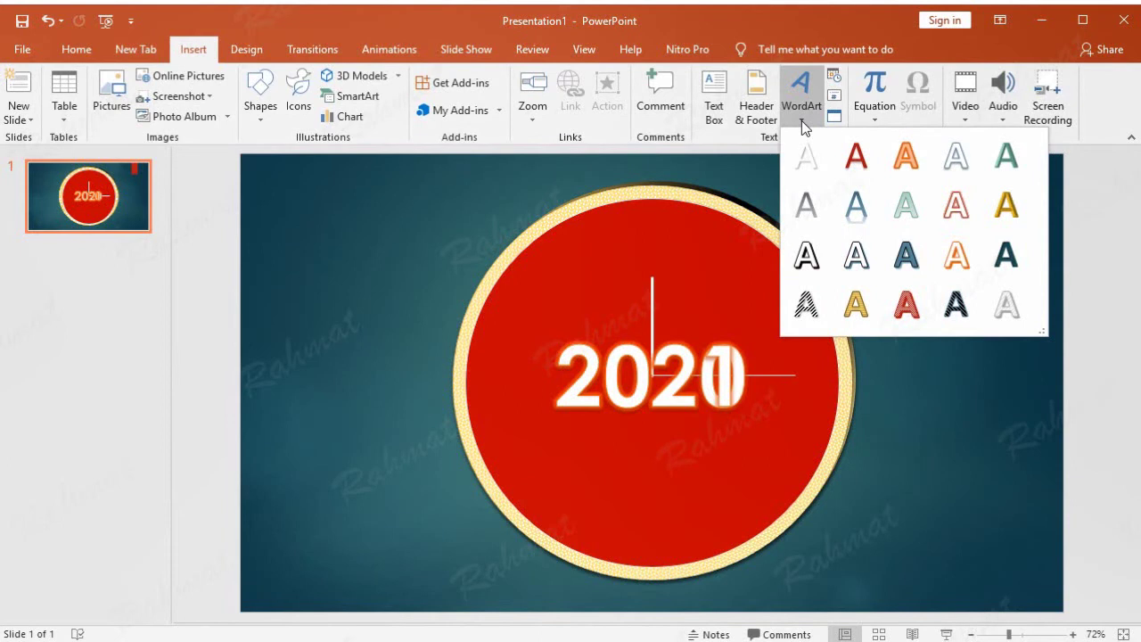
{"action": "left_click", "coordinate": [906, 158]}
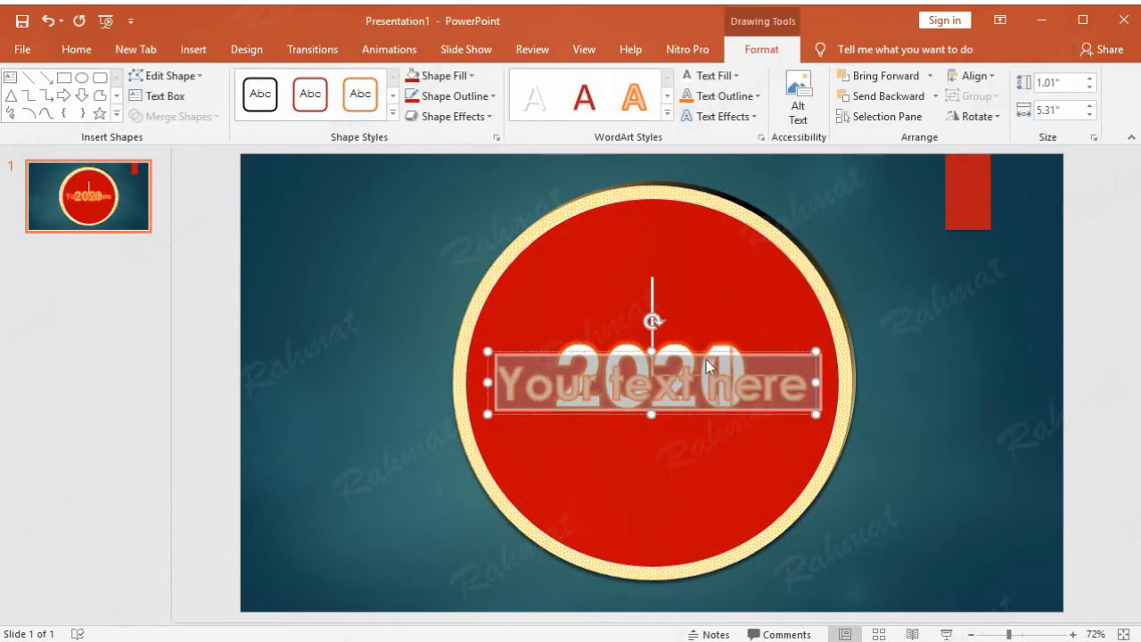
{"action": "type", "text": "3"}
{"action": "mouse_move", "coordinate": [670, 356]}
{"action": "left_mouse_down"}
{"action": "mouse_move", "coordinate": [723, 416]}
{"action": "mouse_move", "coordinate": [730, 461]}
{"action": "left_mouse_up"}
Set the 3 to font size 120 and position it in the clock's lower right.
{"action": "double_click", "coordinate": [726, 463]}
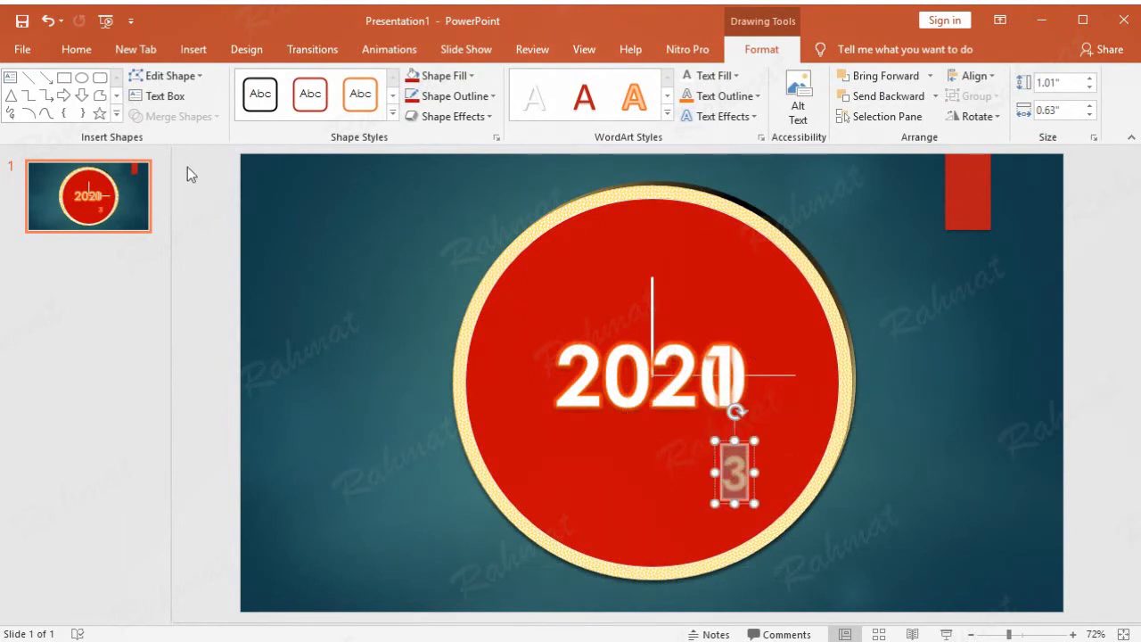
{"action": "left_click", "coordinate": [85, 50]}
{"action": "left_click", "coordinate": [323, 82]}
{"action": "type", "text": "120"}
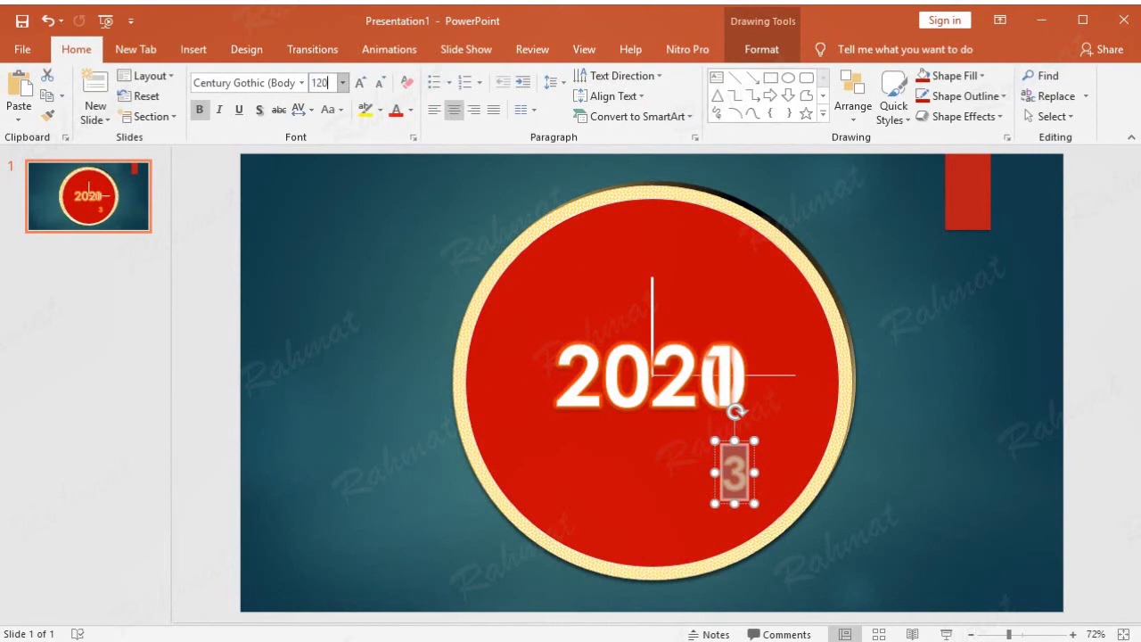
{"action": "key", "text": "Return"}
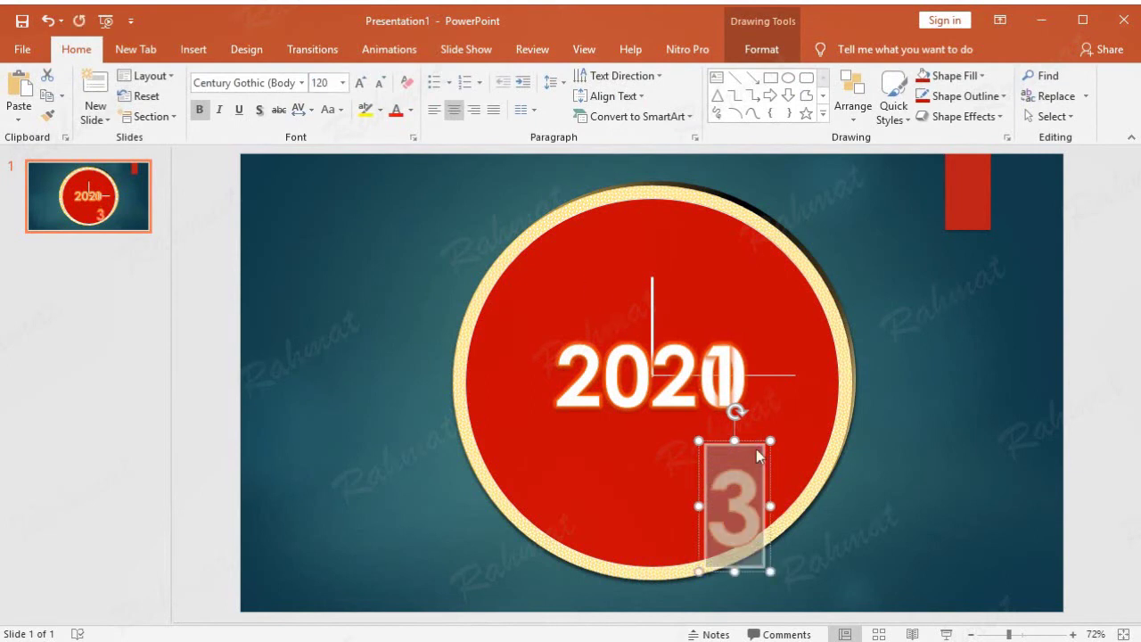
{"action": "left_click", "coordinate": [762, 426]}
{"action": "mouse_move", "coordinate": [763, 426]}
{"action": "left_mouse_down"}
{"action": "mouse_move", "coordinate": [781, 397]}
{"action": "mouse_move", "coordinate": [760, 412]}
{"action": "left_mouse_up"}
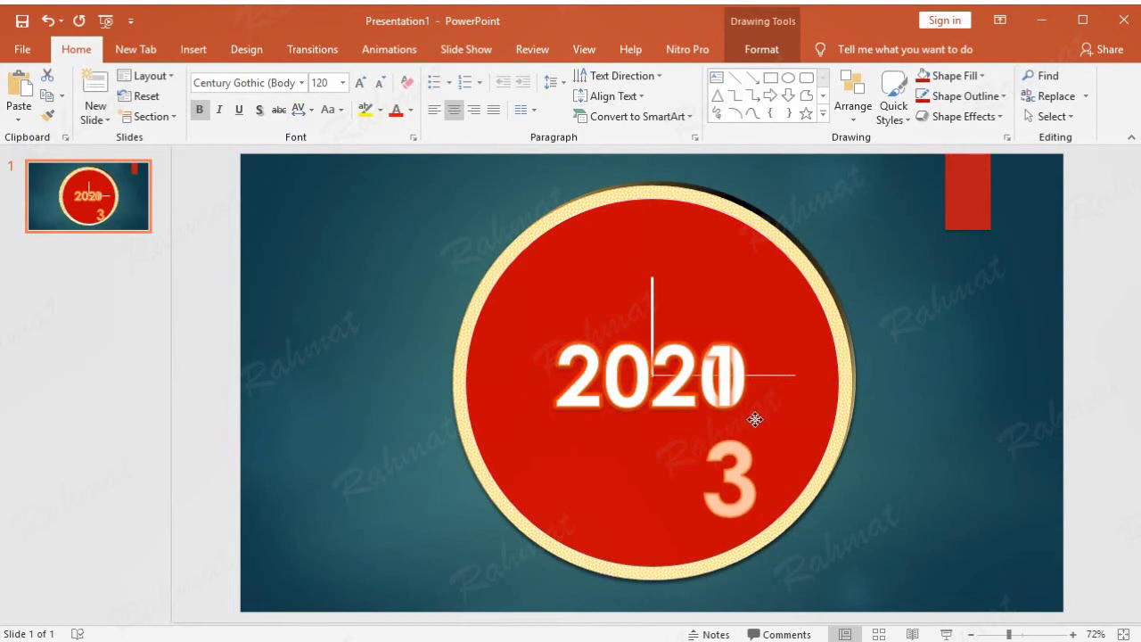
{"action": "left_click_drag", "start_coordinate": [760, 412], "coordinate": [756, 408]}
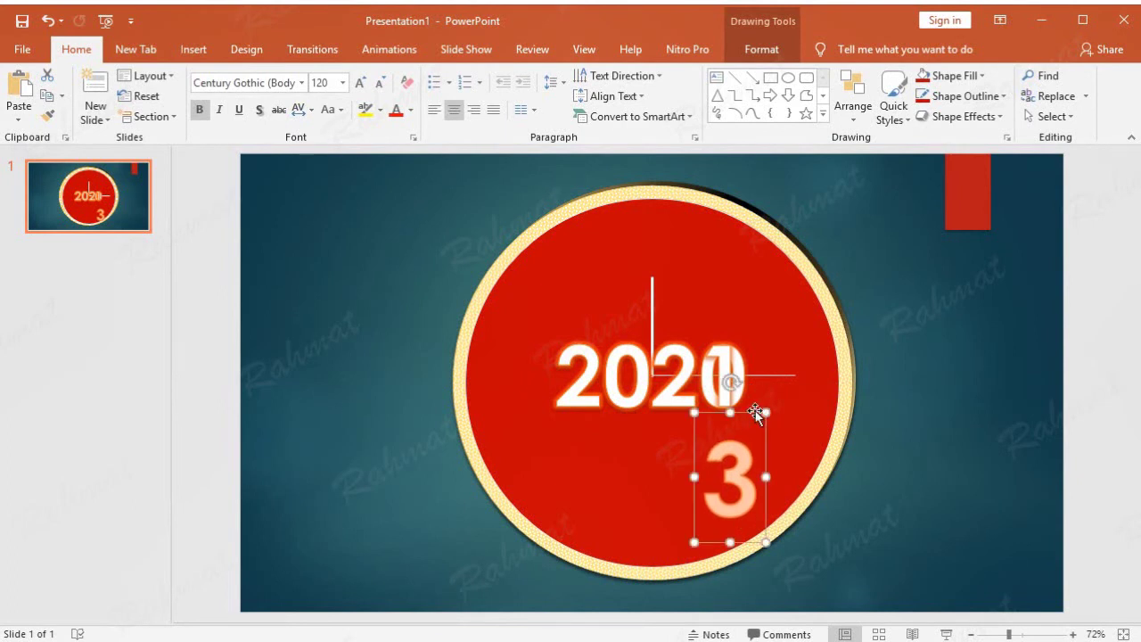
Paste a copy of the 3, move it to the lower left, and change it to 2.
{"action": "left_click", "coordinate": [47, 95]}
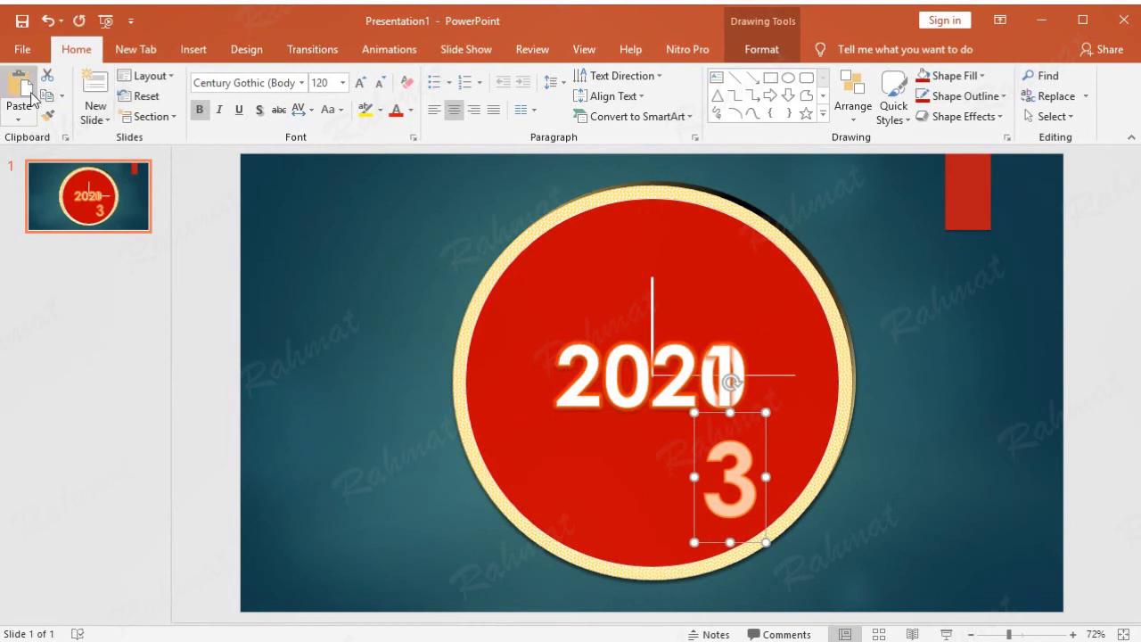
{"action": "left_click", "coordinate": [19, 89]}
{"action": "left_click_drag", "start_coordinate": [660, 464], "coordinate": [528, 429]}
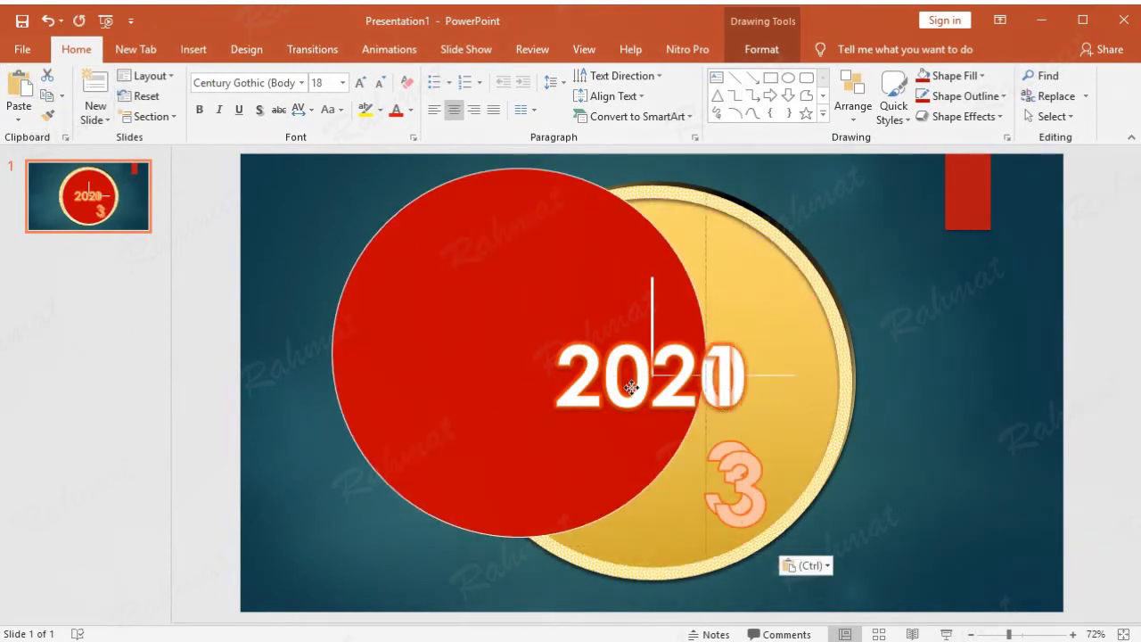
{"action": "left_click", "coordinate": [48, 21]}
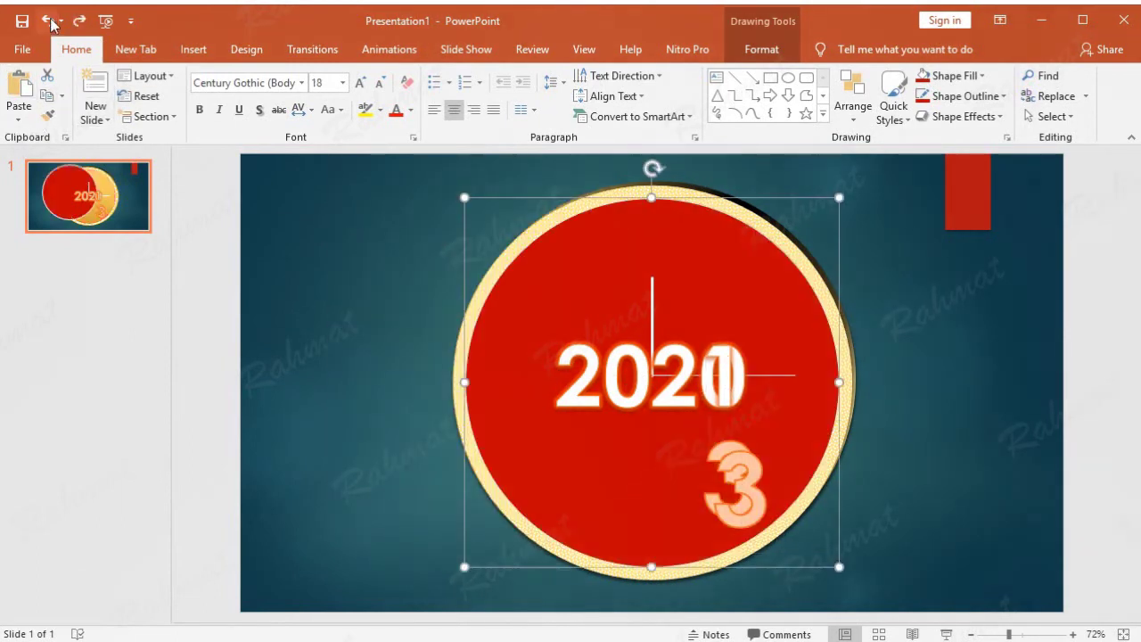
{"action": "left_click", "coordinate": [769, 461]}
{"action": "left_click_drag", "start_coordinate": [762, 423], "coordinate": [593, 416]}
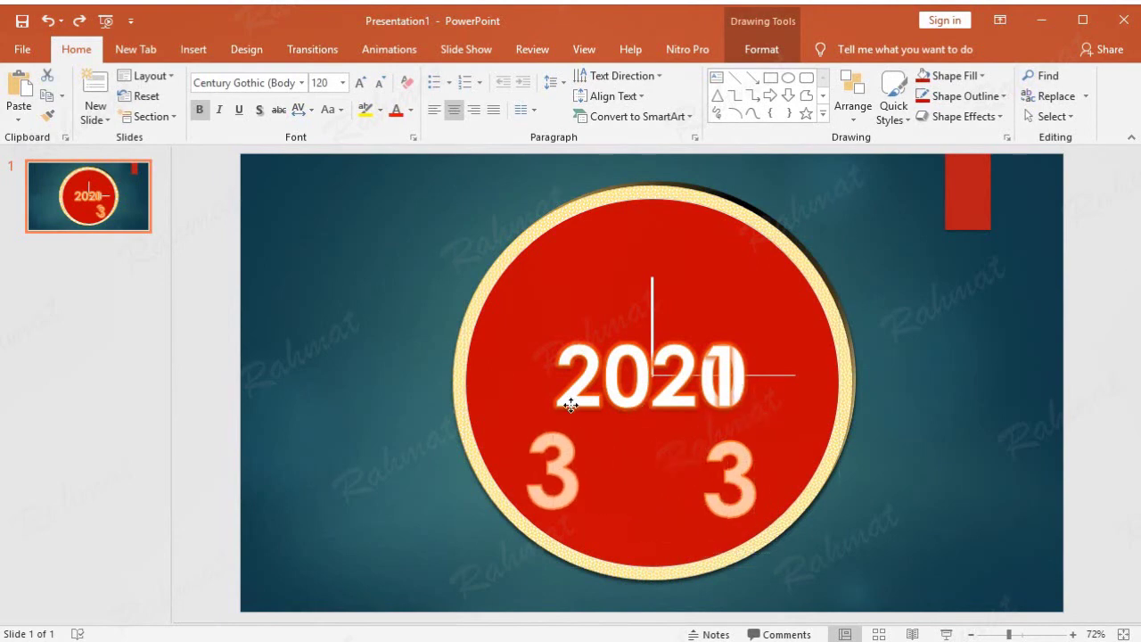
{"action": "double_click", "coordinate": [566, 472]}
{"action": "type", "text": "2"}
{"action": "left_click", "coordinate": [919, 363]}
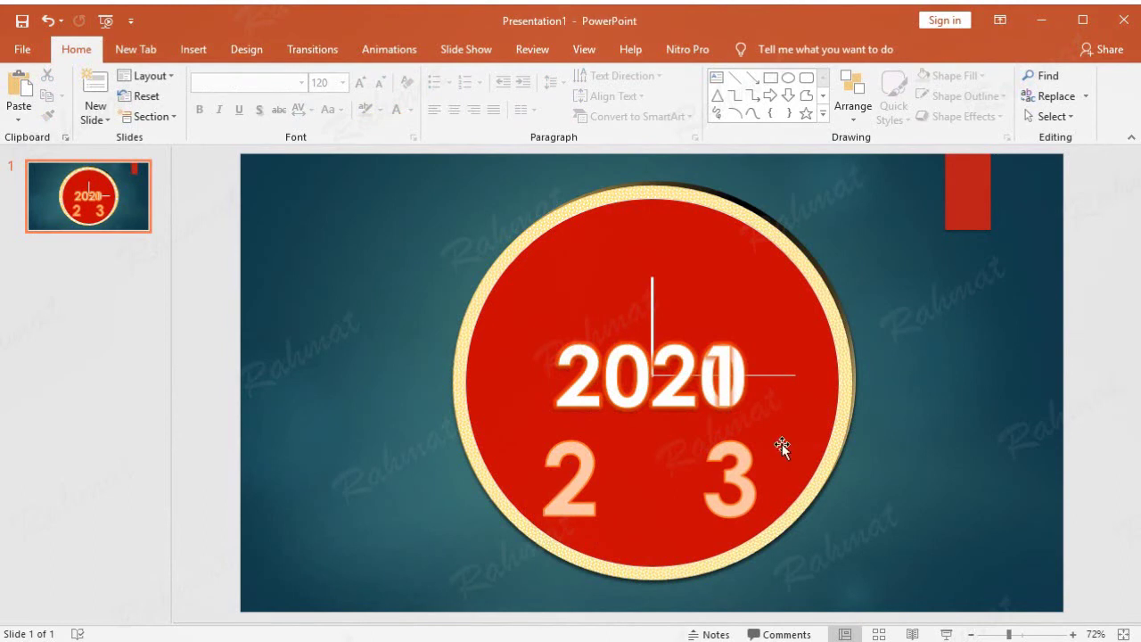
Shift the 3 slightly right, then paste another copy, change it to 1, and place it at the top.
{"action": "left_click", "coordinate": [748, 459]}
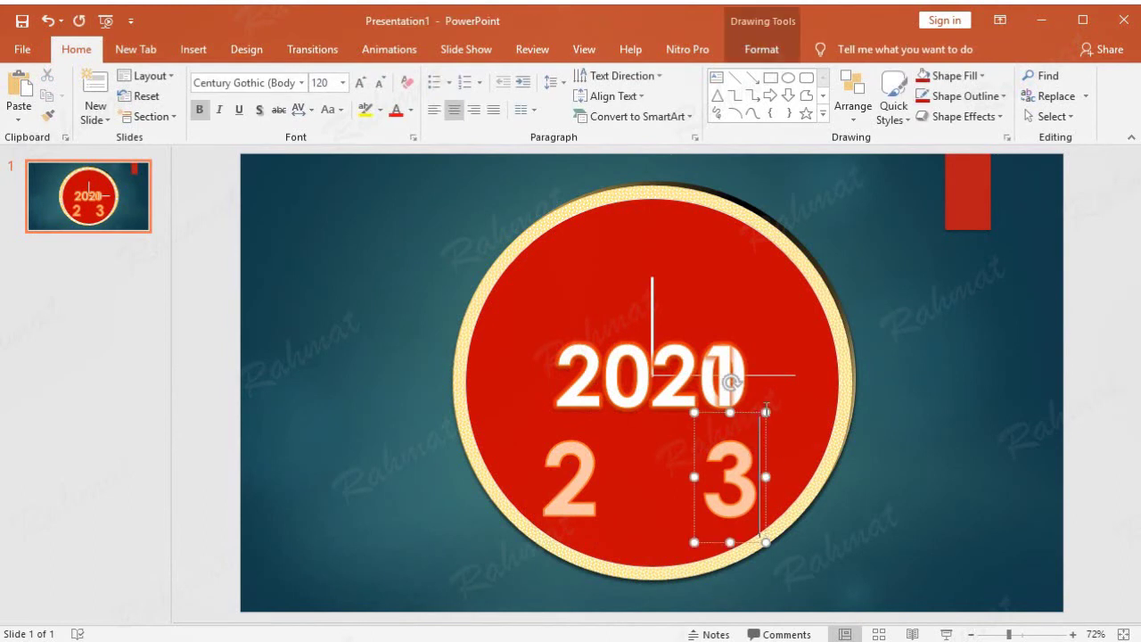
{"action": "left_click_drag", "start_coordinate": [746, 413], "coordinate": [766, 414]}
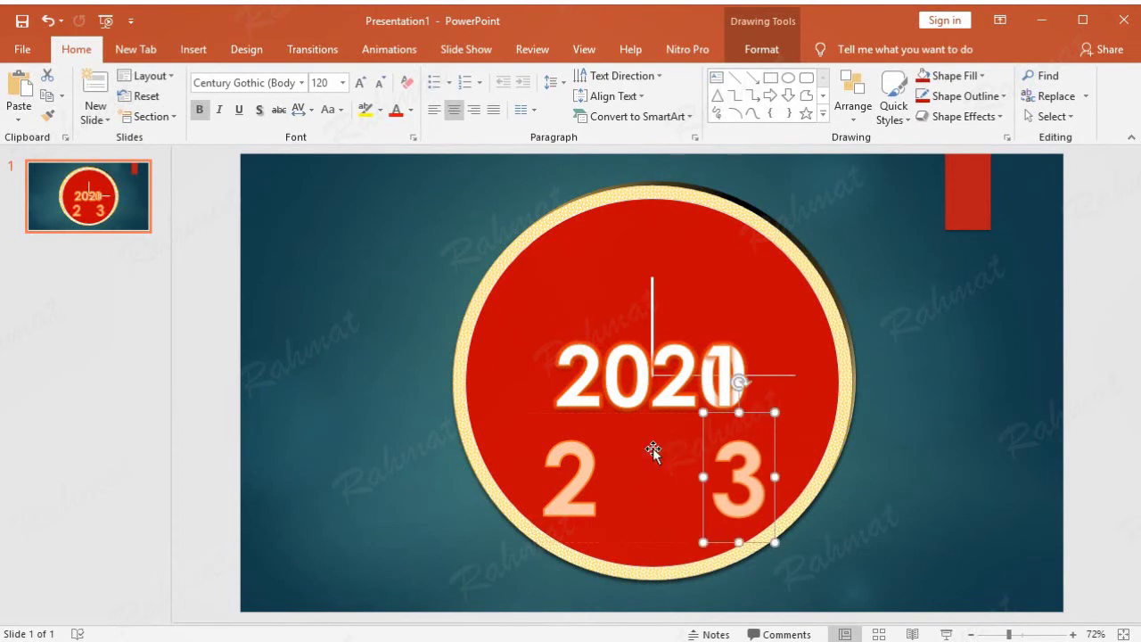
{"action": "left_click", "coordinate": [18, 84]}
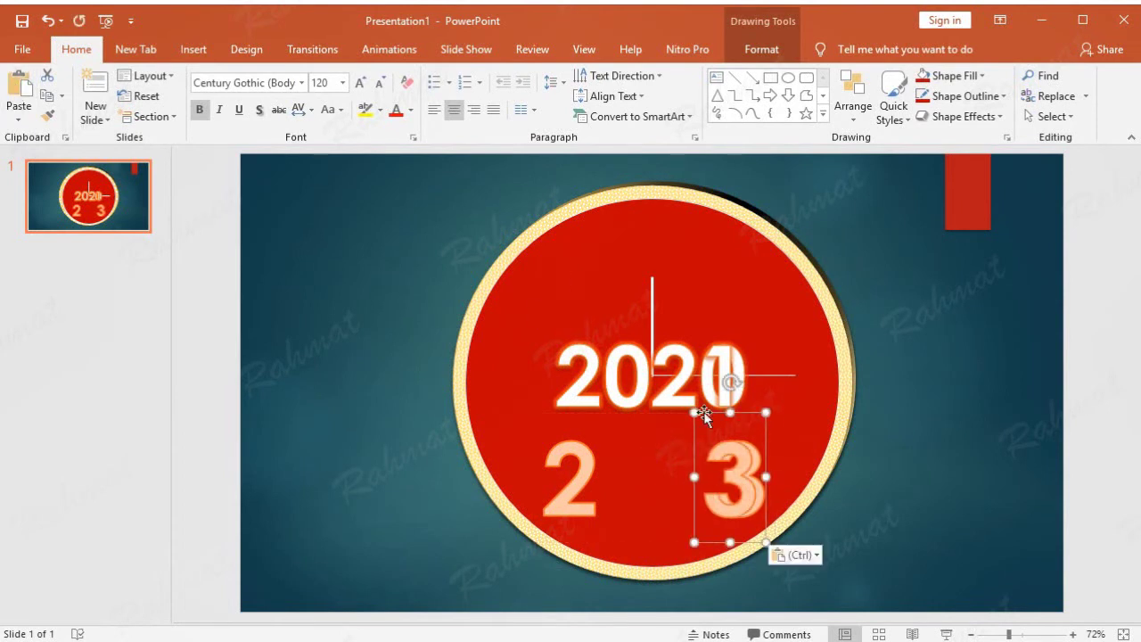
{"action": "double_click", "coordinate": [723, 457]}
{"action": "type", "text": "1"}
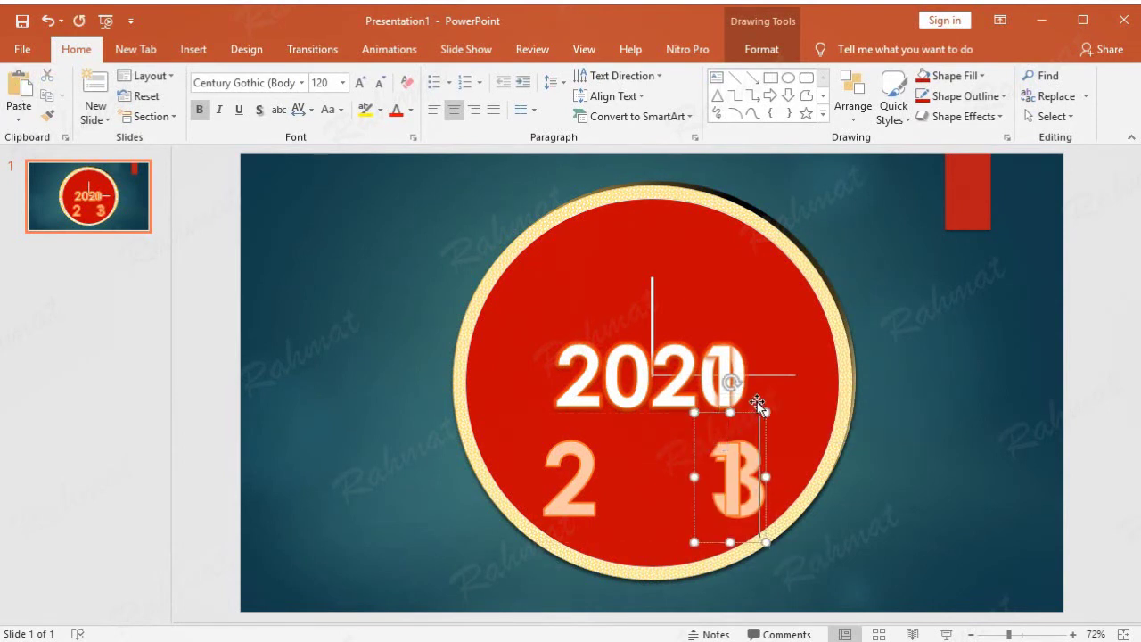
{"action": "left_click_drag", "start_coordinate": [753, 419], "coordinate": [612, 204]}
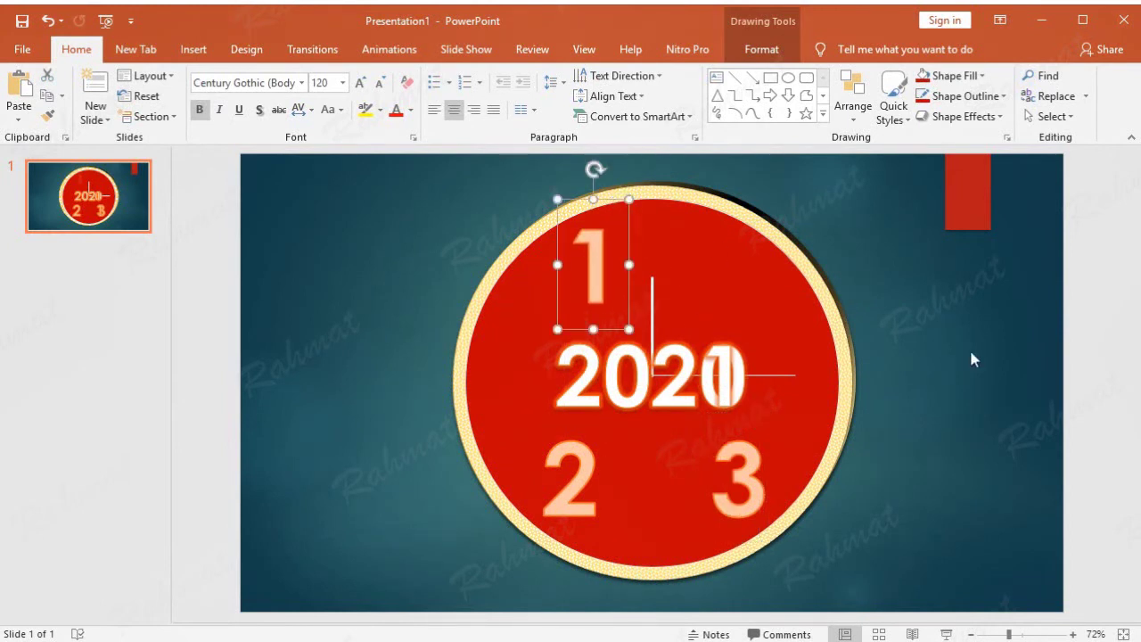
{"action": "left_click", "coordinate": [988, 400]}
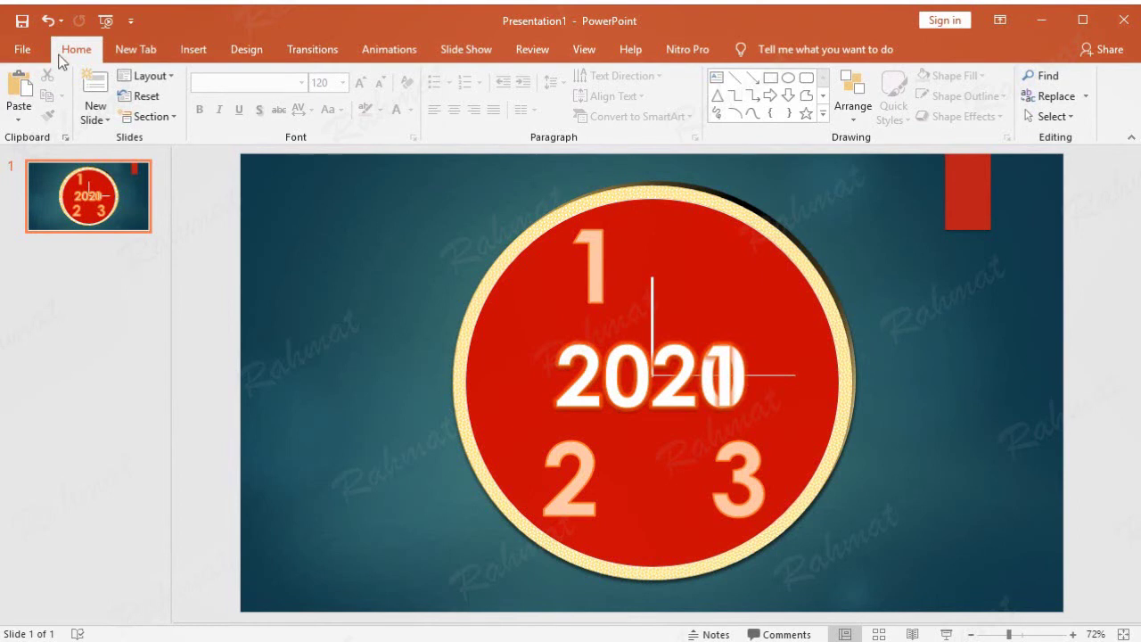
Show the Selection Pane and rename the numeral objects 3, 2 and 1.
{"action": "left_click", "coordinate": [1067, 117]}
{"action": "left_click", "coordinate": [1070, 184]}
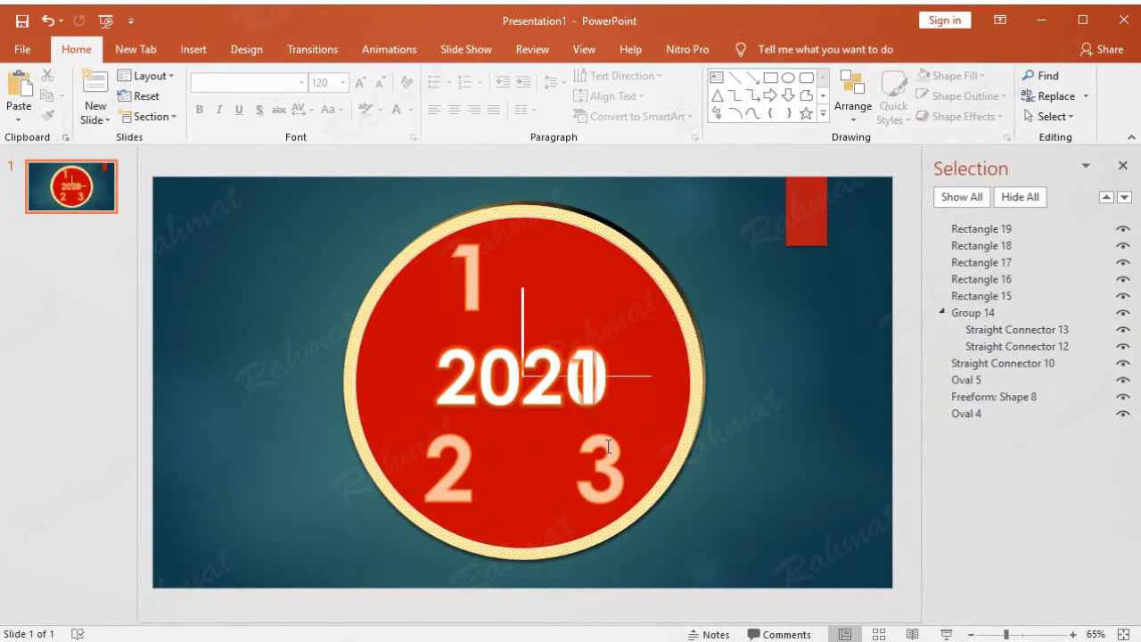
{"action": "left_click", "coordinate": [615, 444]}
{"action": "double_click", "coordinate": [1046, 268]}
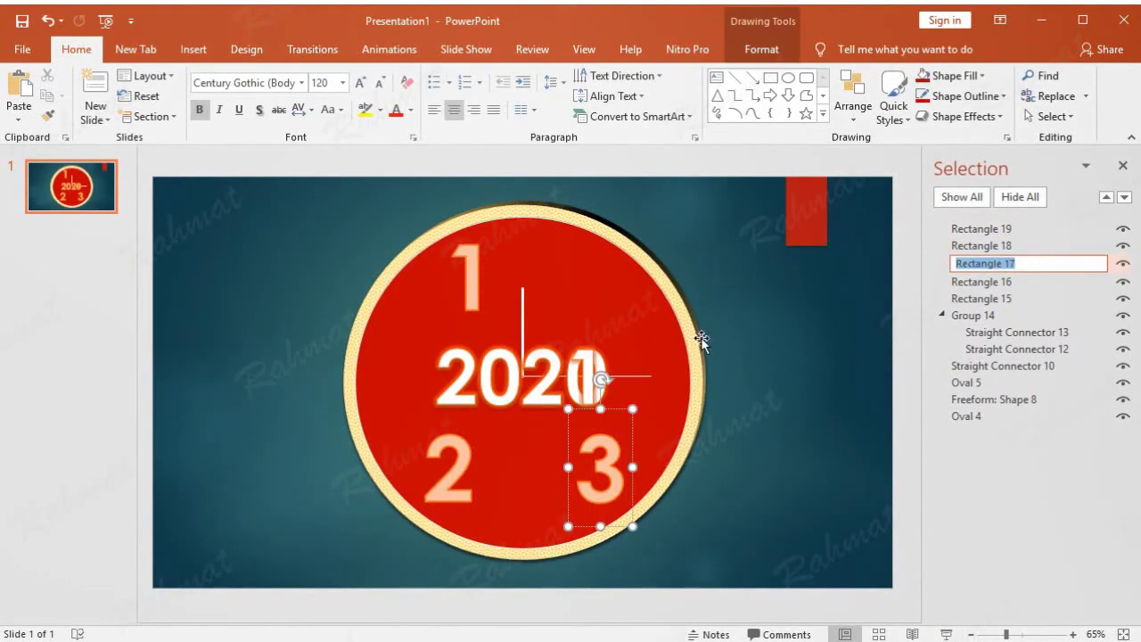
{"action": "type", "text": "3"}
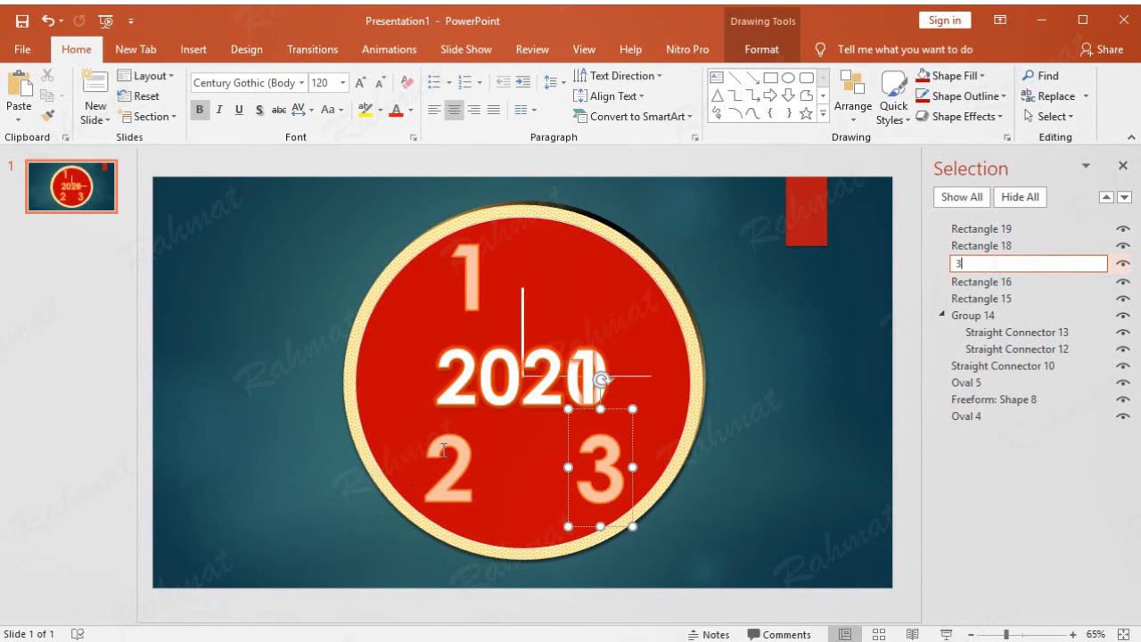
{"action": "left_click", "coordinate": [444, 456]}
{"action": "double_click", "coordinate": [1016, 242]}
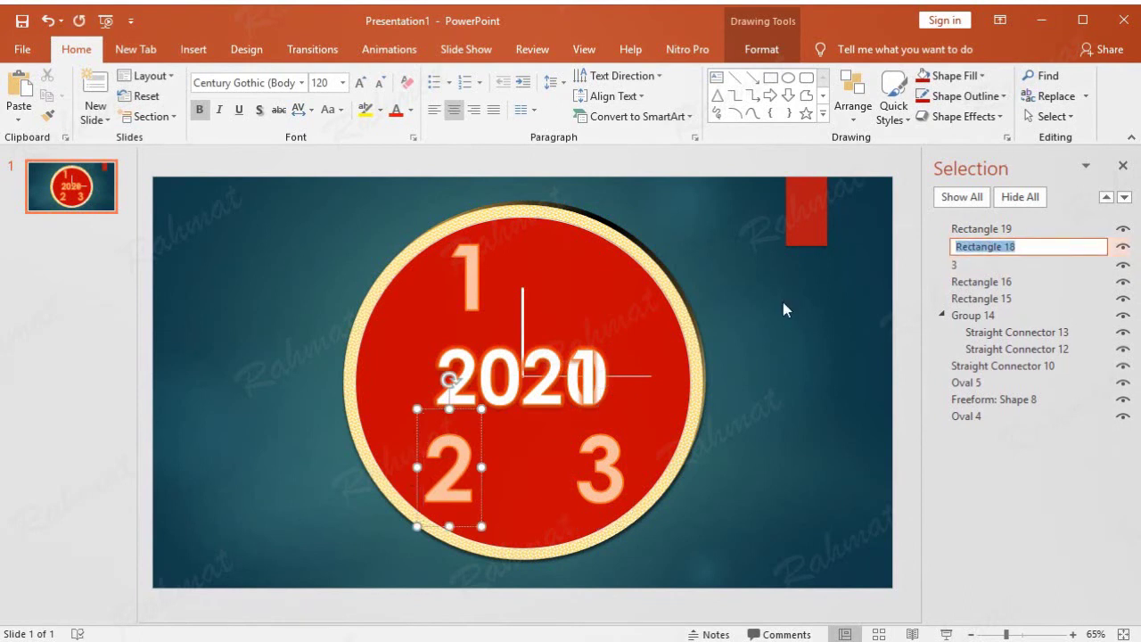
{"action": "type", "text": "2"}
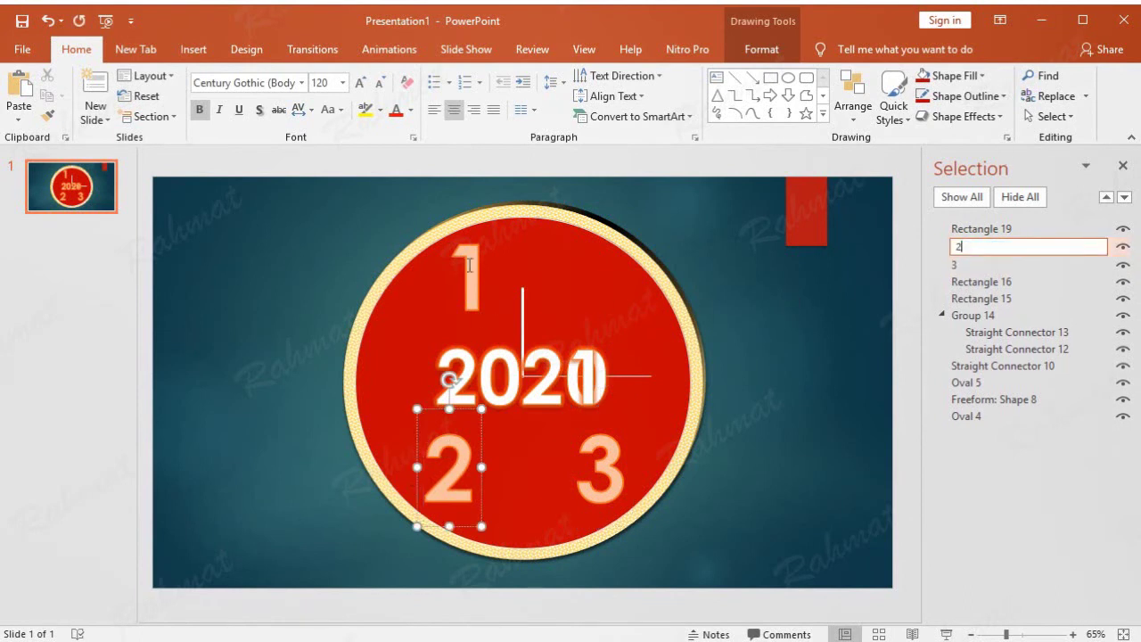
{"action": "left_click", "coordinate": [469, 264]}
{"action": "double_click", "coordinate": [1011, 230]}
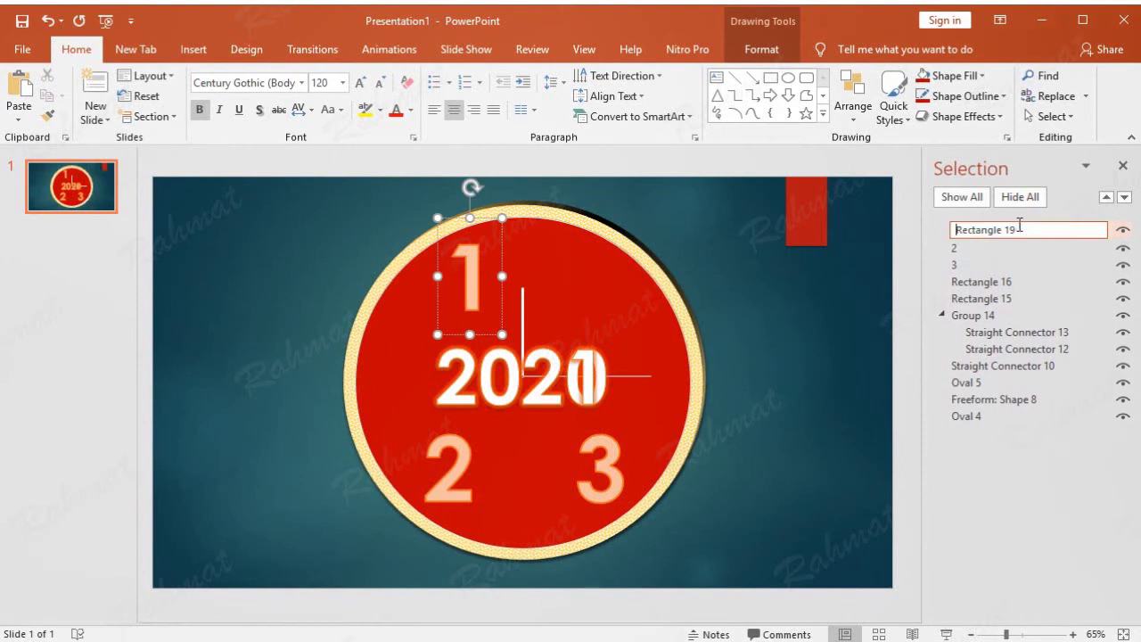
{"action": "type", "text": "1"}
{"action": "key", "text": "Return"}
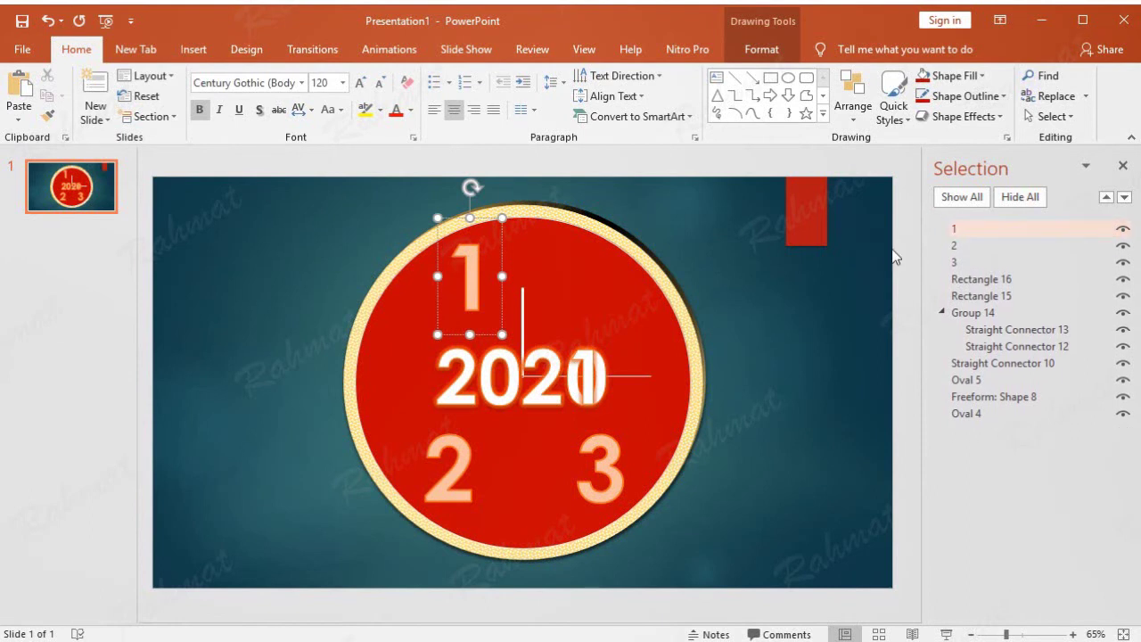
Rename the year boxes: Rectangle 15 to 2020 and Rectangle 16 to 2021.
{"action": "left_click", "coordinate": [558, 366]}
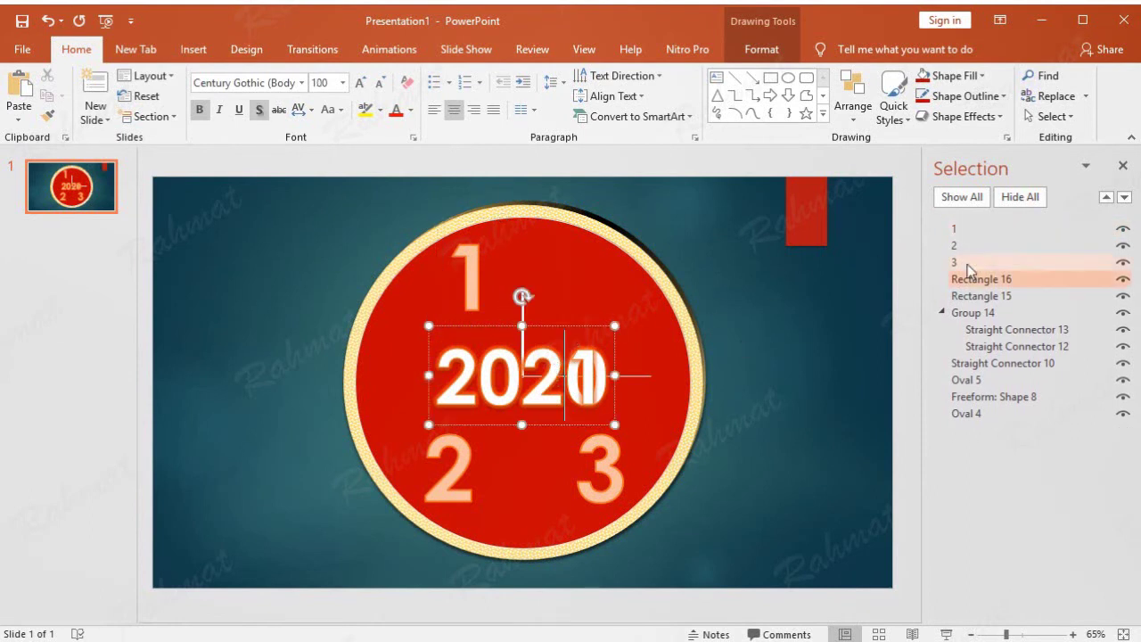
{"action": "left_click", "coordinate": [1123, 279]}
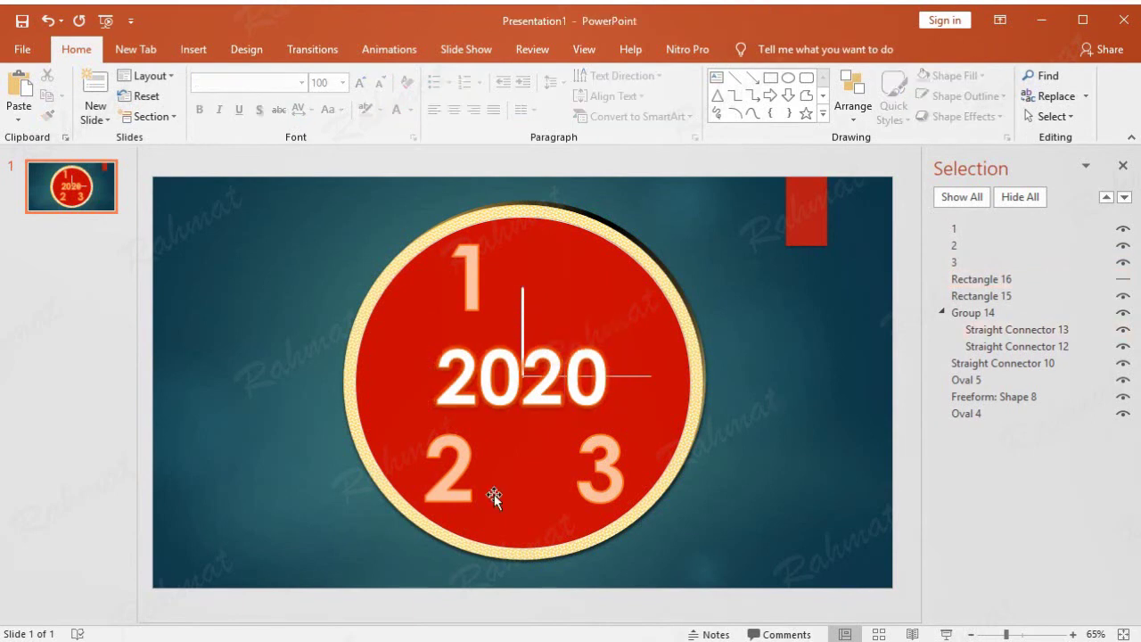
{"action": "left_click", "coordinate": [1064, 297]}
{"action": "left_click", "coordinate": [1030, 297]}
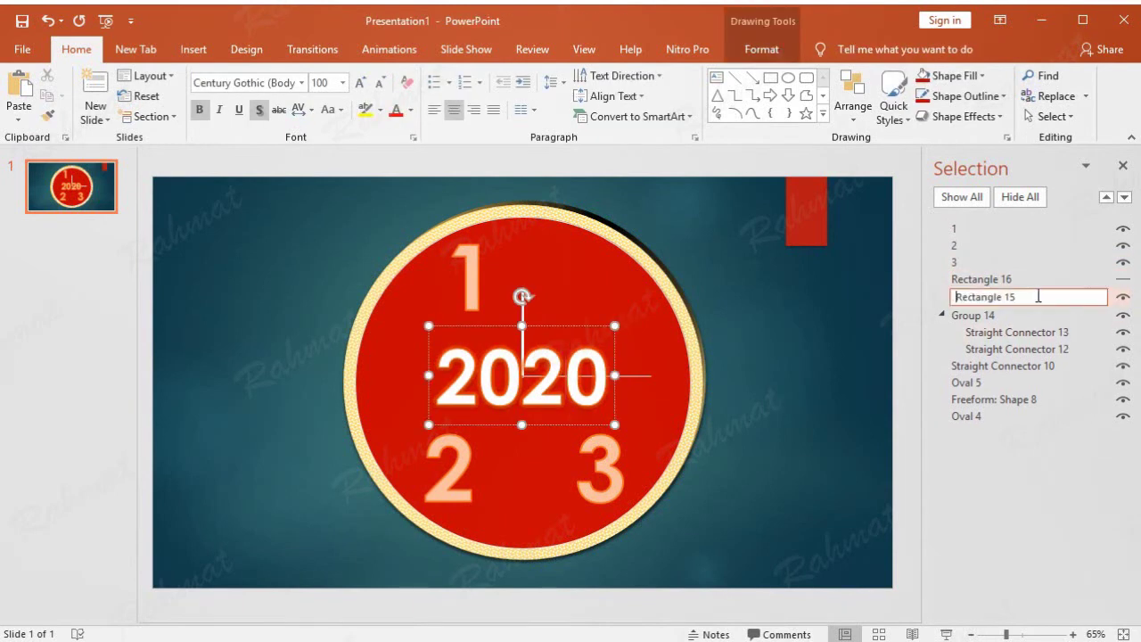
{"action": "type", "text": "22"}
{"action": "key", "text": "BackSpace"}
{"action": "type", "text": "020"}
{"action": "key", "text": "Return"}
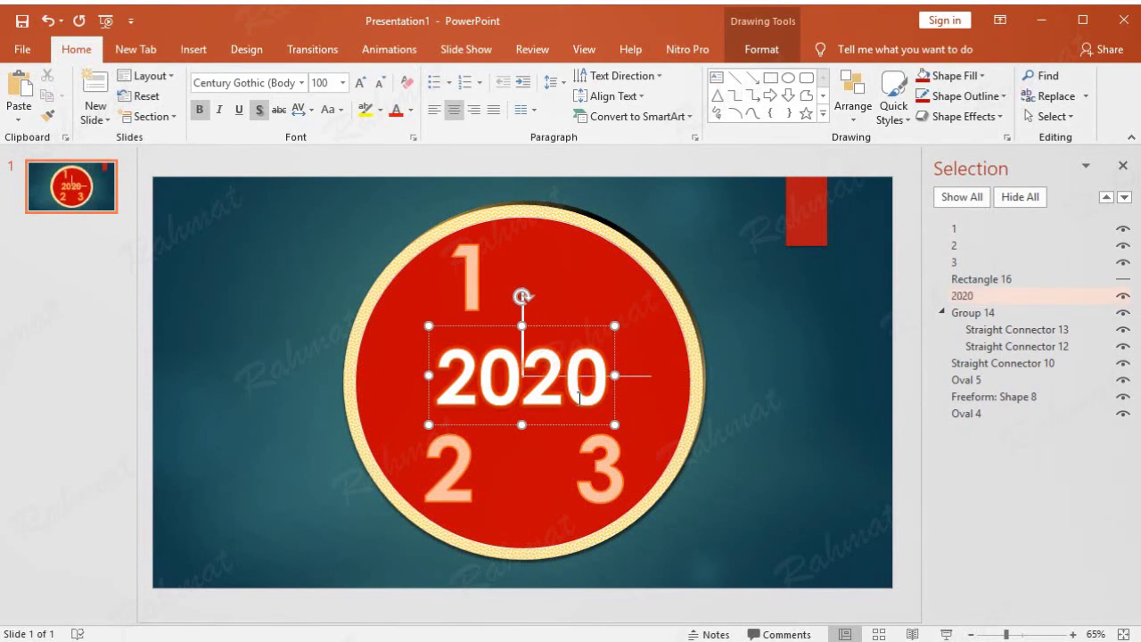
{"action": "left_click", "coordinate": [1123, 279]}
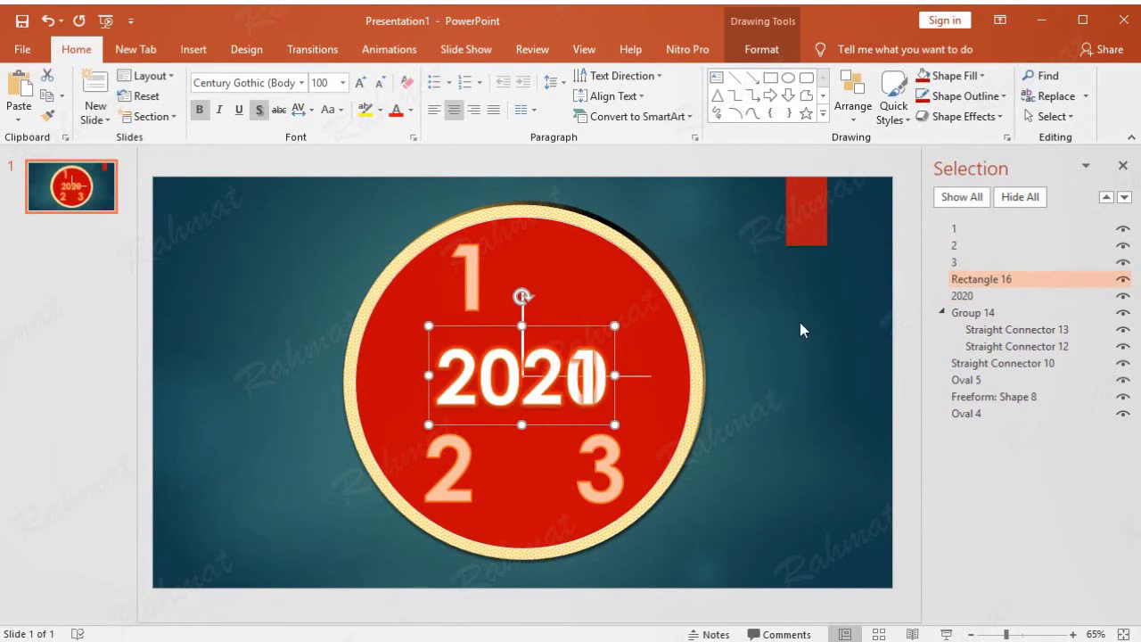
{"action": "double_click", "coordinate": [988, 279]}
{"action": "triple_click", "coordinate": [985, 279]}
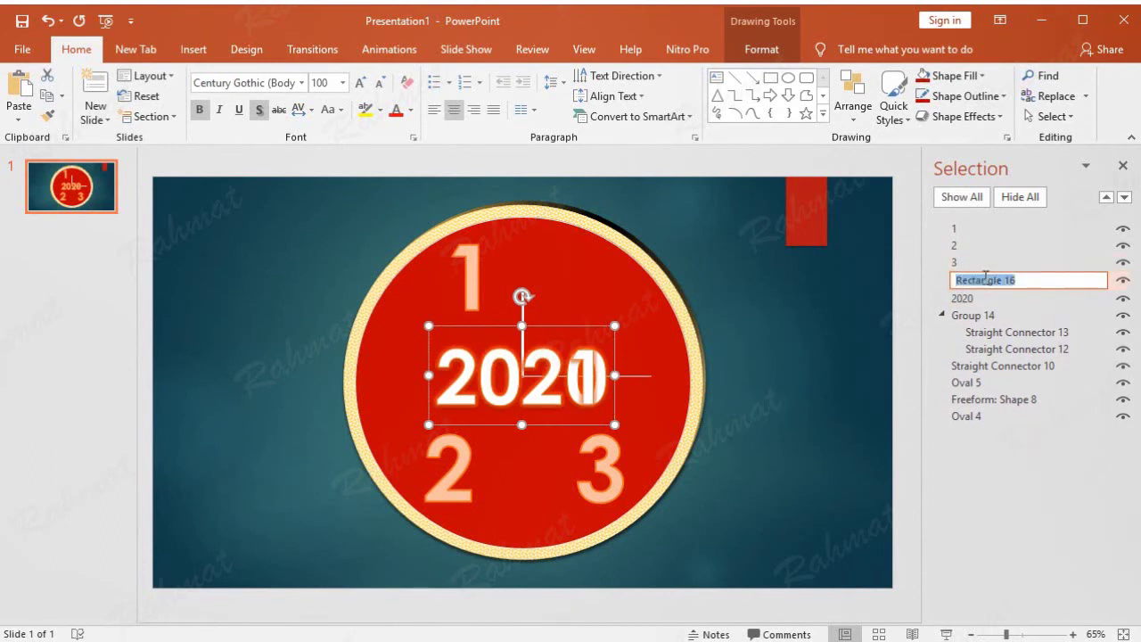
{"action": "type", "text": "2021"}
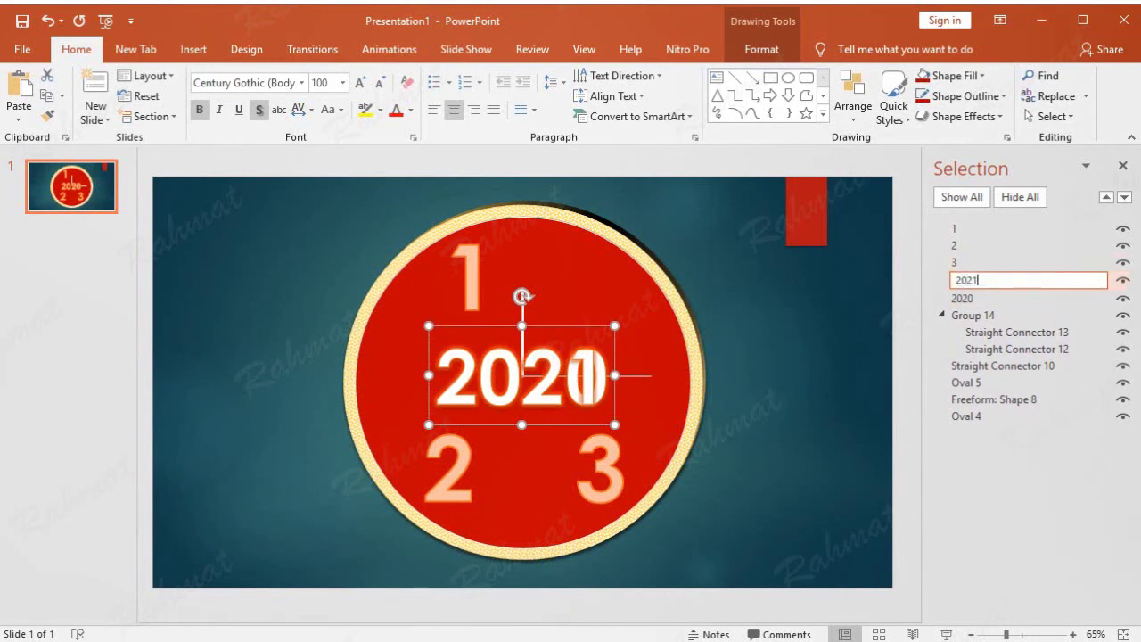
{"action": "key", "text": "Return"}
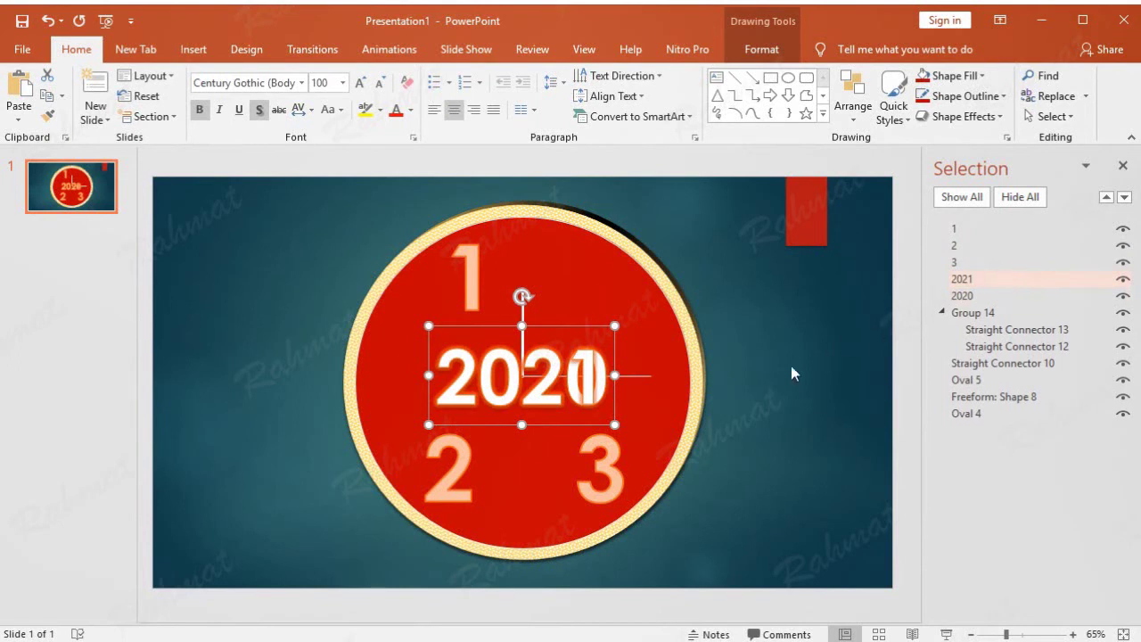
Rename the clock-hands group to Group 1, then select the vertical hand and red circle.
{"action": "left_click", "coordinate": [994, 312]}
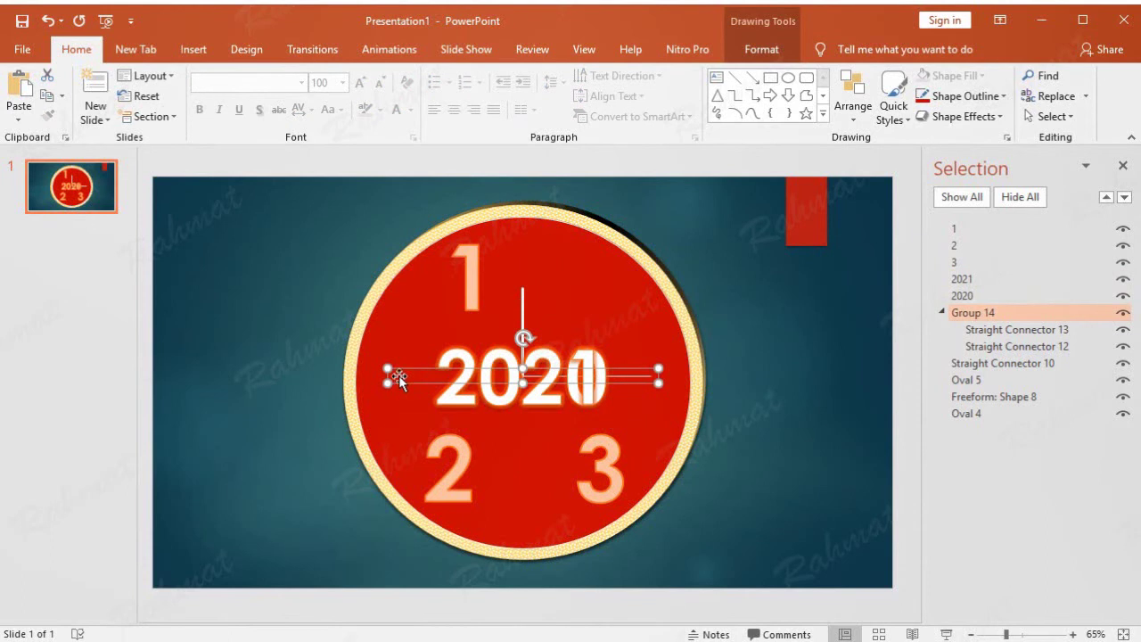
{"action": "double_click", "coordinate": [995, 314]}
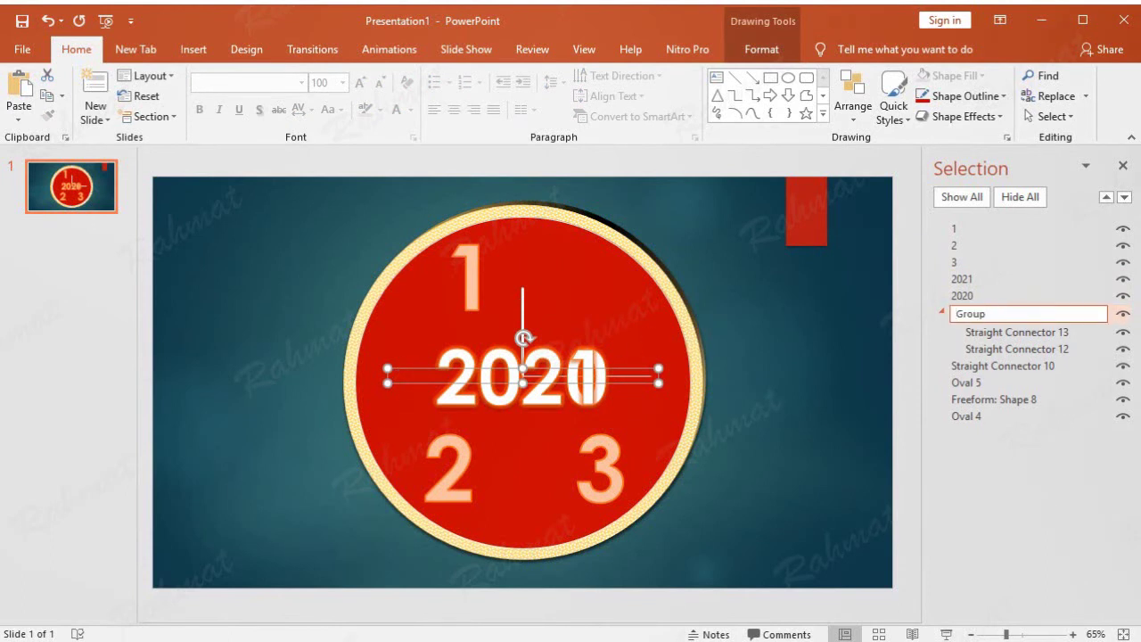
{"action": "type", "text": "1"}
{"action": "key", "text": "Return"}
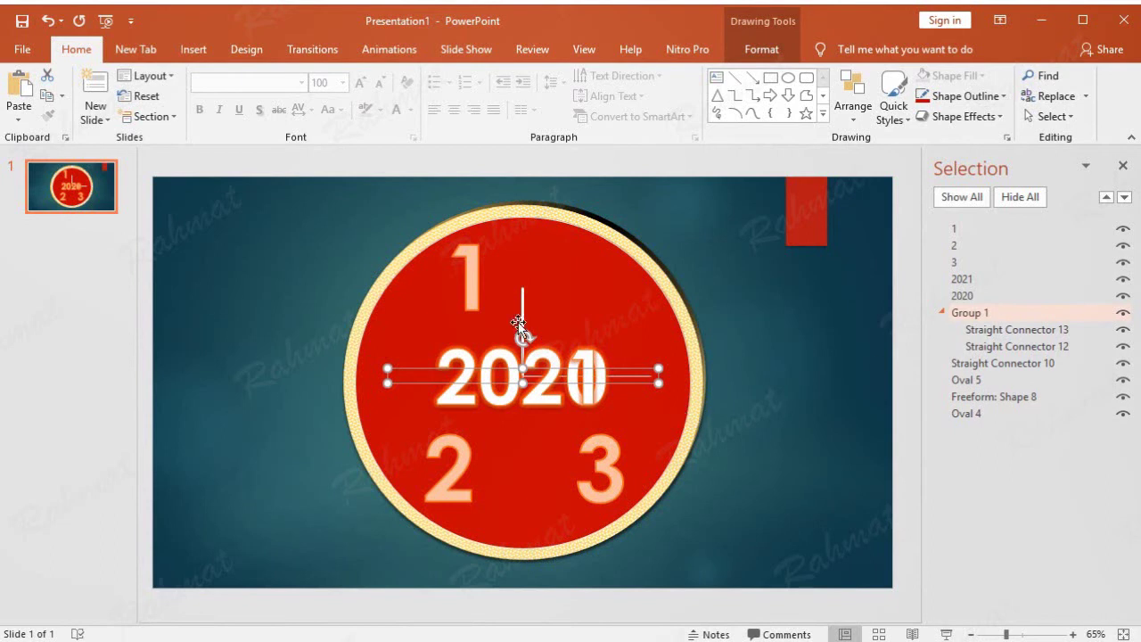
{"action": "left_click", "coordinate": [524, 301]}
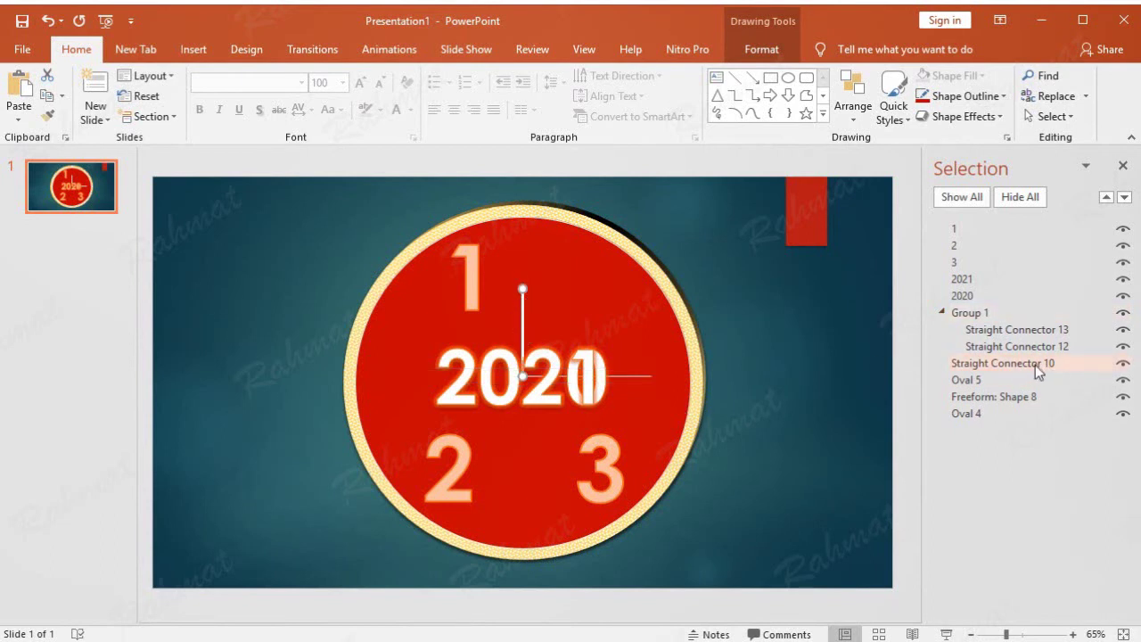
{"action": "left_click", "coordinate": [635, 283]}
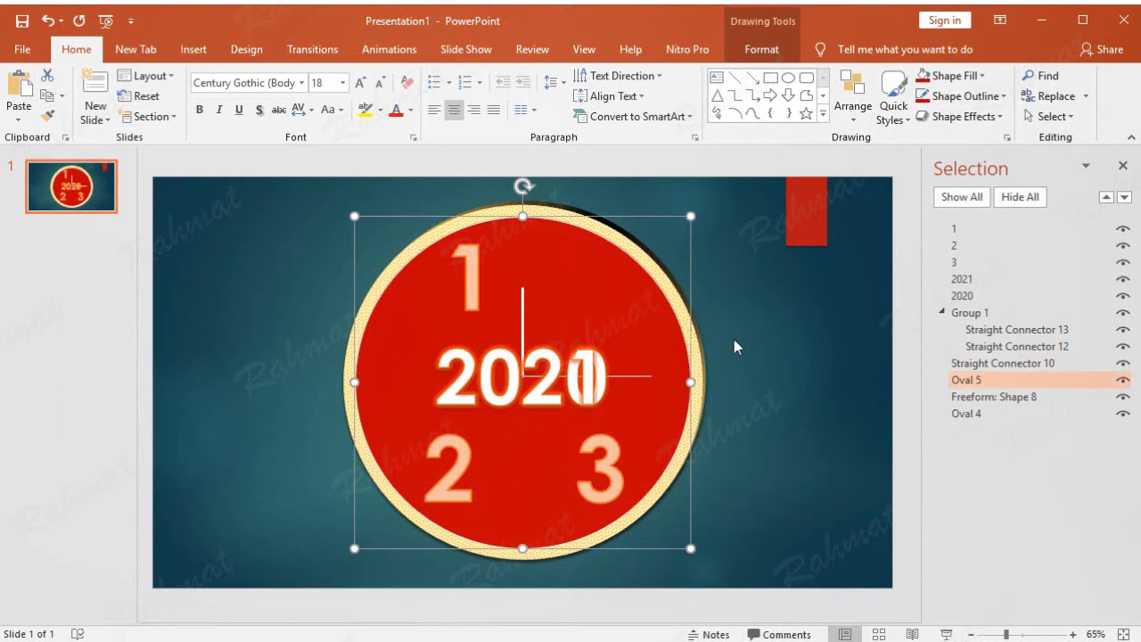
{"action": "left_click", "coordinate": [980, 382]}
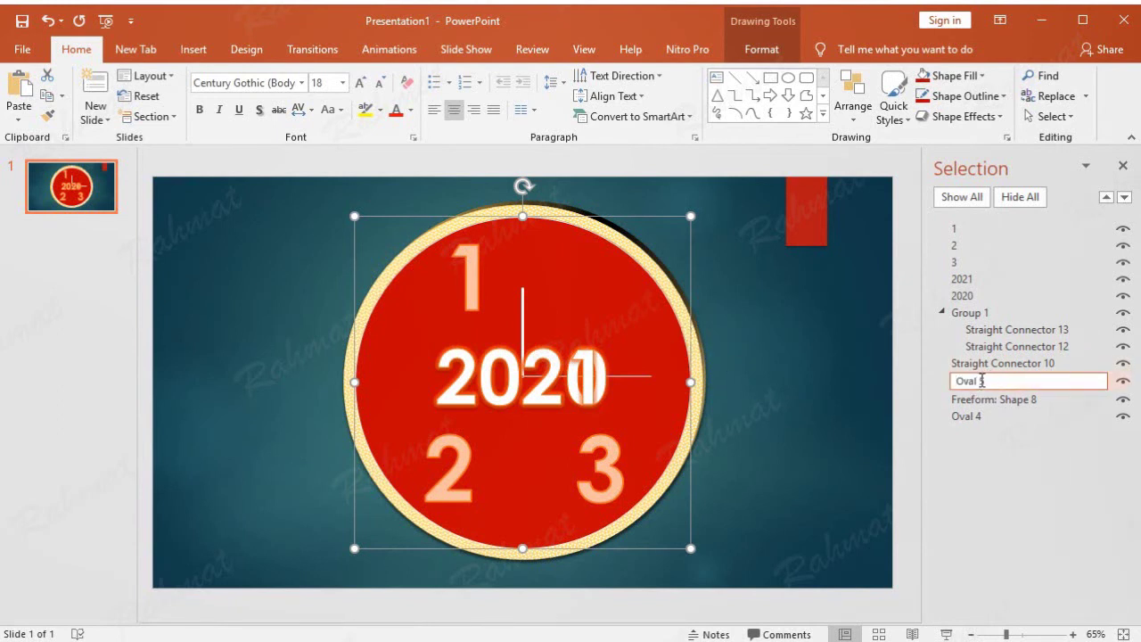
{"action": "left_click", "coordinate": [826, 443]}
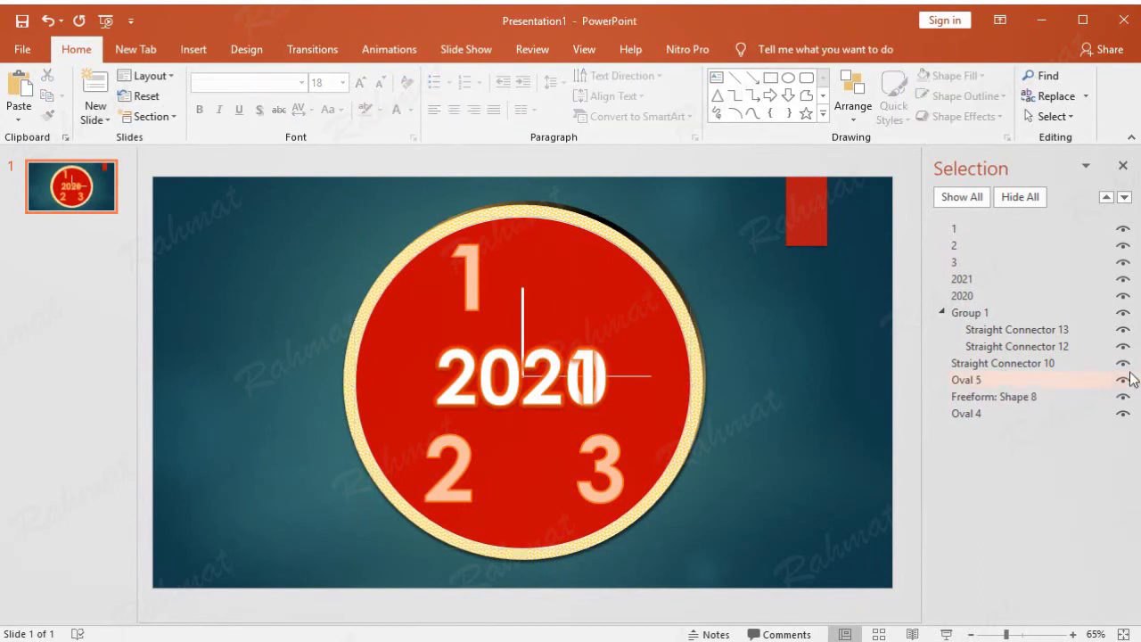
Name the yellow circle Oval A and the red circle Oval B, then close the Selection Pane.
{"action": "left_click", "coordinate": [1122, 381]}
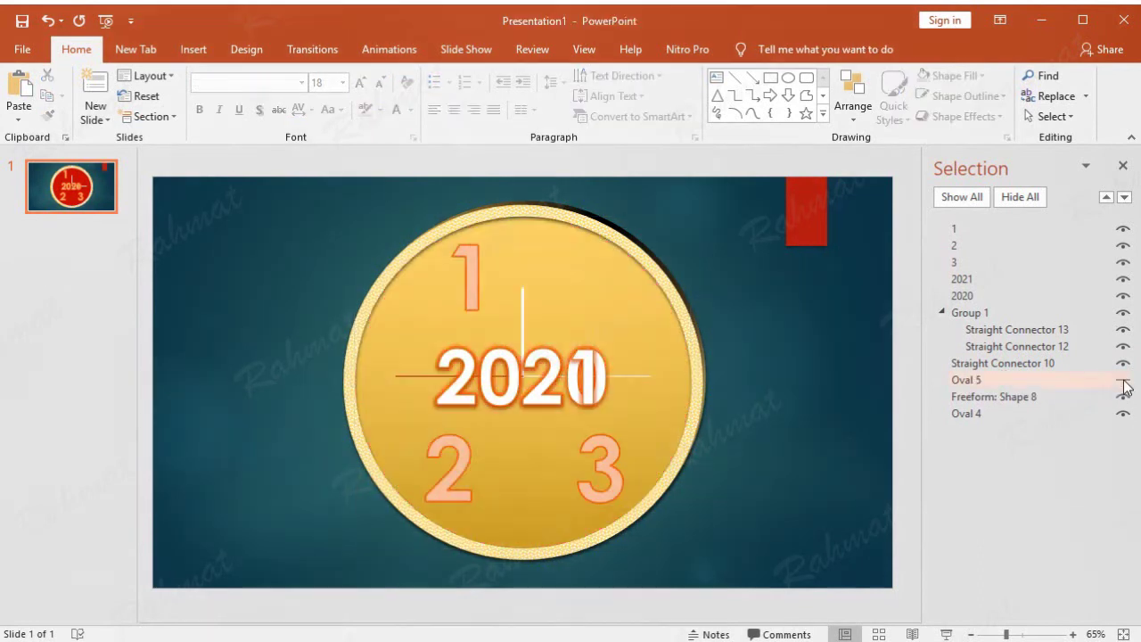
{"action": "left_click", "coordinate": [568, 254]}
{"action": "left_click", "coordinate": [972, 414]}
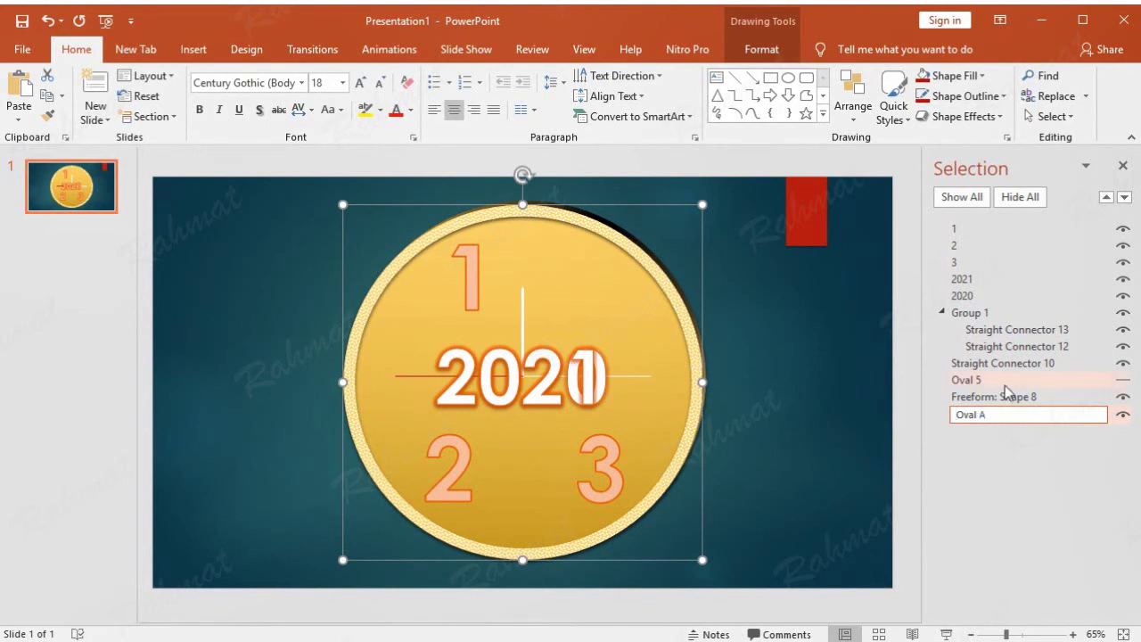
{"action": "left_click", "coordinate": [997, 381]}
{"action": "left_click", "coordinate": [982, 382]}
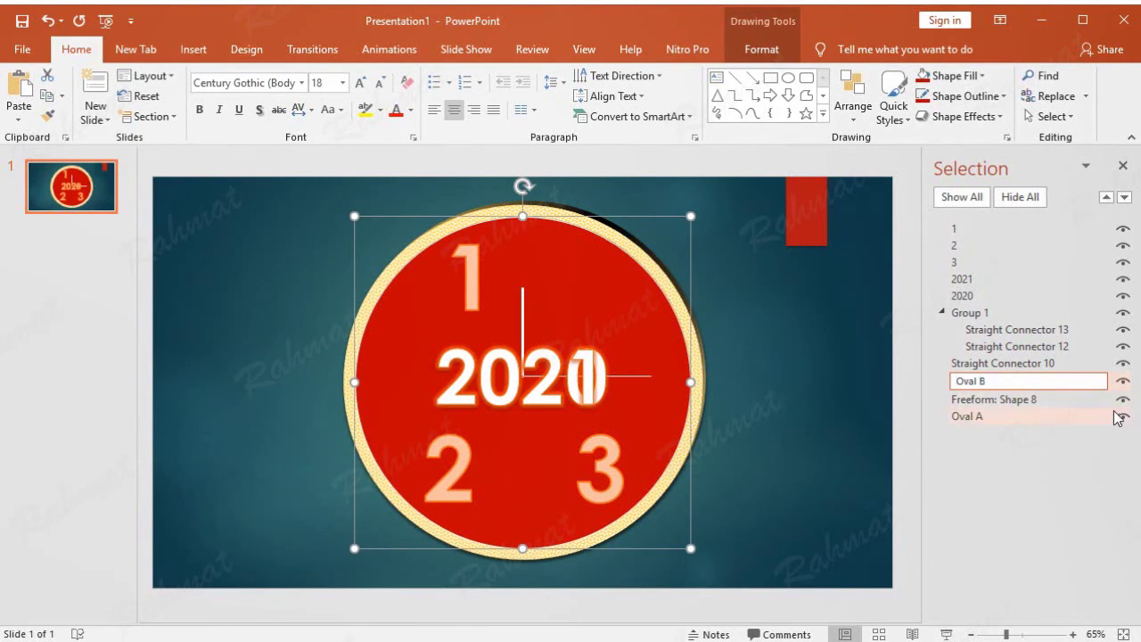
{"action": "left_click", "coordinate": [1122, 381]}
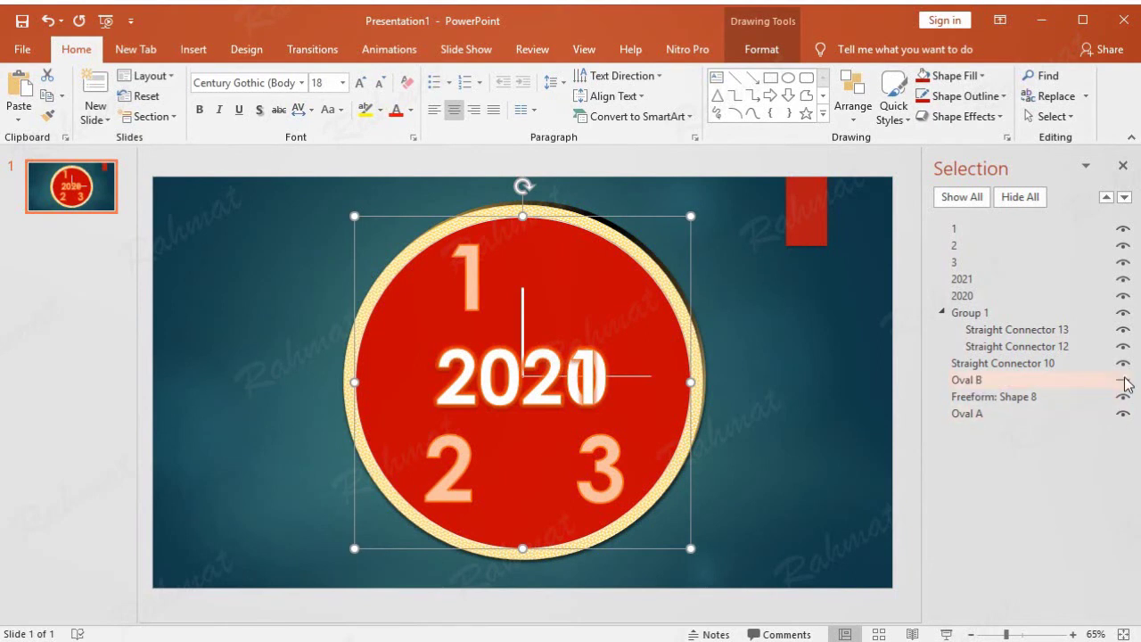
{"action": "left_click", "coordinate": [1123, 381]}
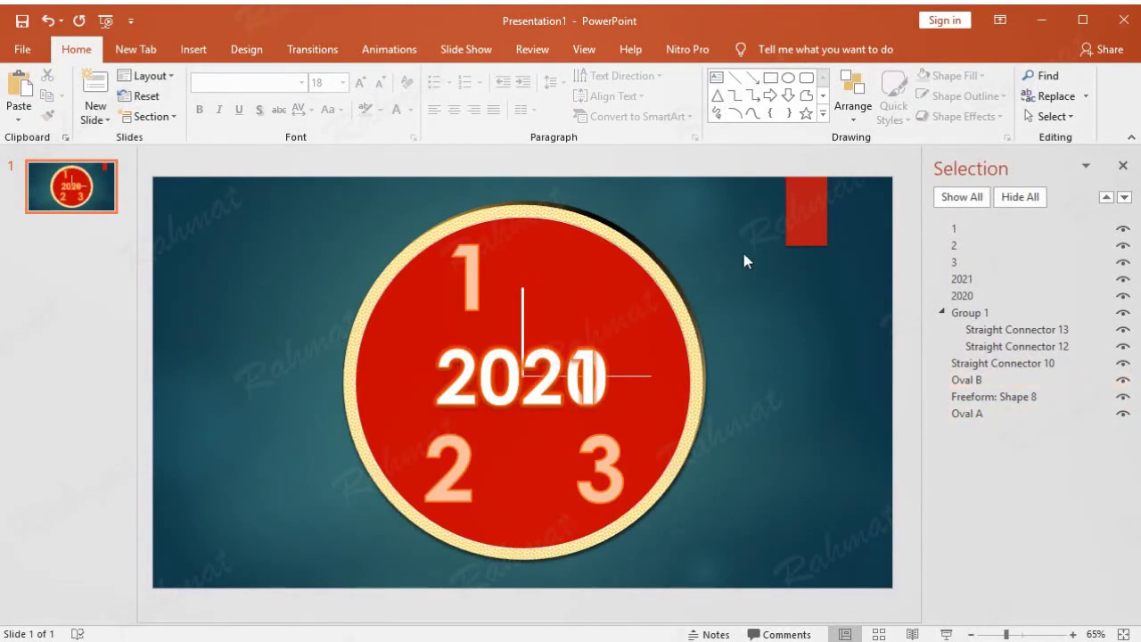
{"action": "left_click", "coordinate": [1123, 165]}
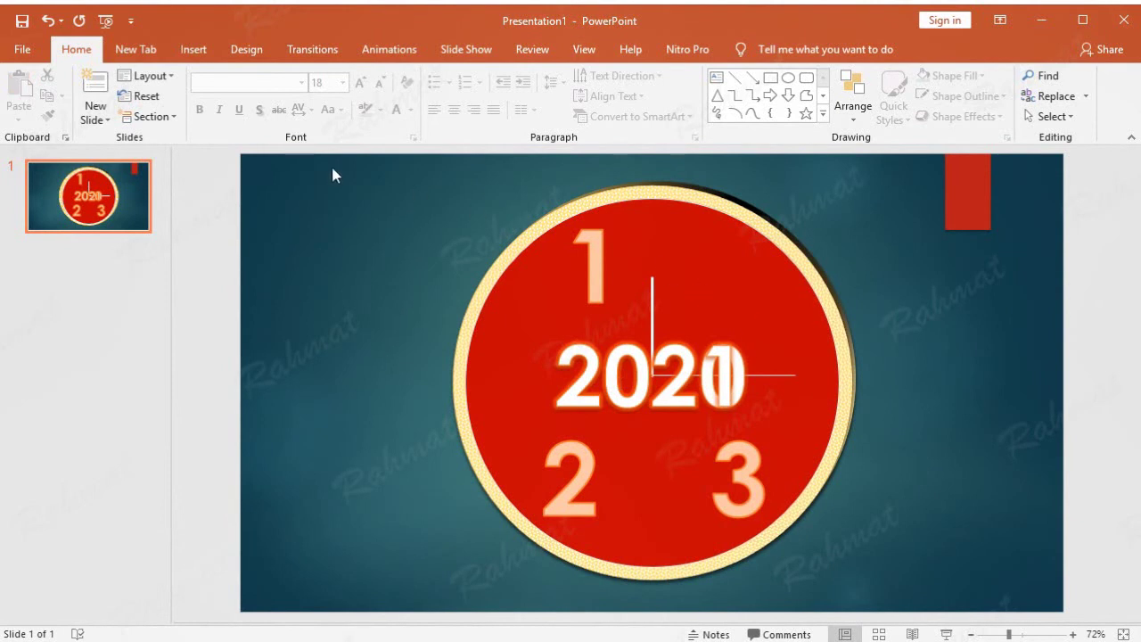
Insert a WordArt text box and widen it to 3.76 inches so Welcome shows.
{"action": "left_click", "coordinate": [204, 52]}
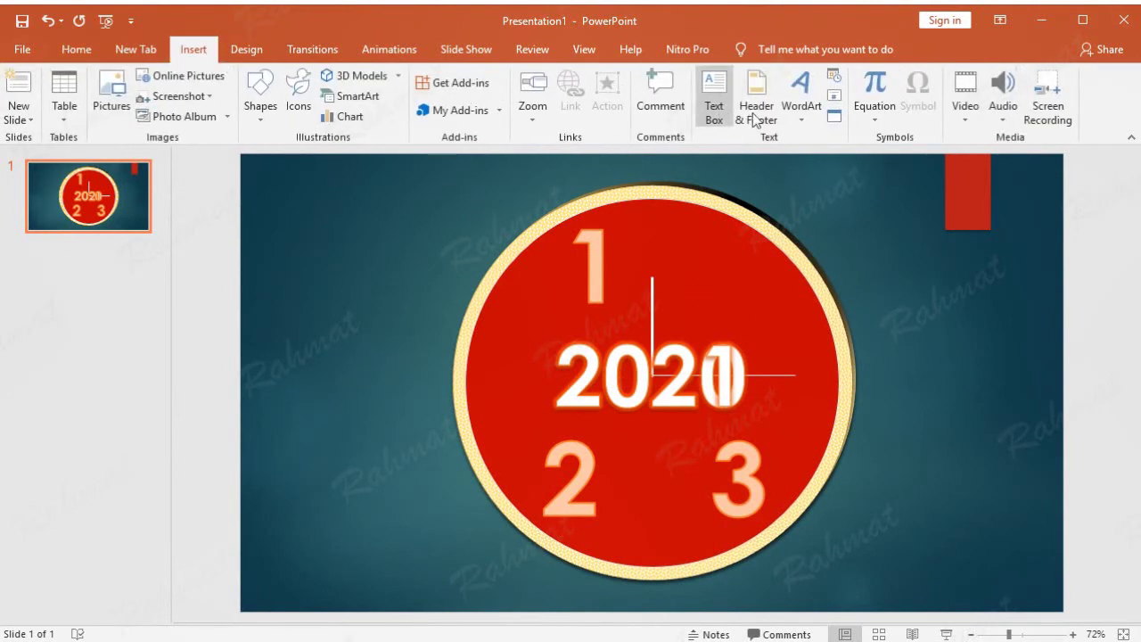
{"action": "left_click", "coordinate": [801, 115]}
{"action": "left_click", "coordinate": [854, 210]}
{"action": "type", "text": "W"}
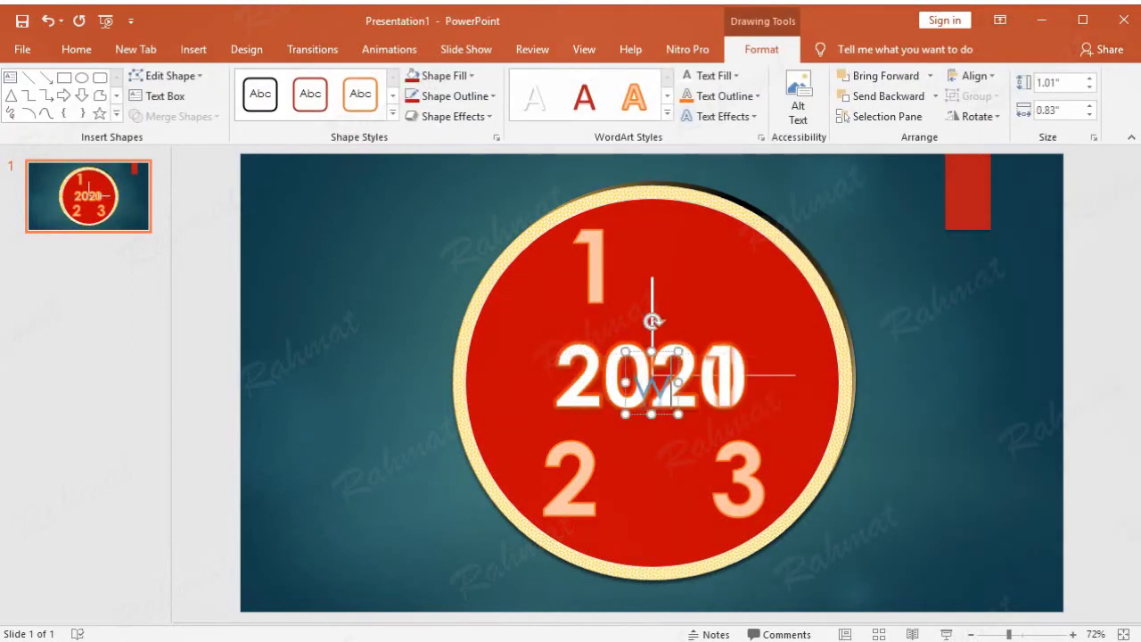
{"action": "type", "text": "0.2"}
{"action": "key", "text": "Return"}
{"action": "type", "text": "1.42"}
{"action": "key", "text": "Return"}
{"action": "type", "text": "3.76"}
{"action": "key", "text": "Return"}
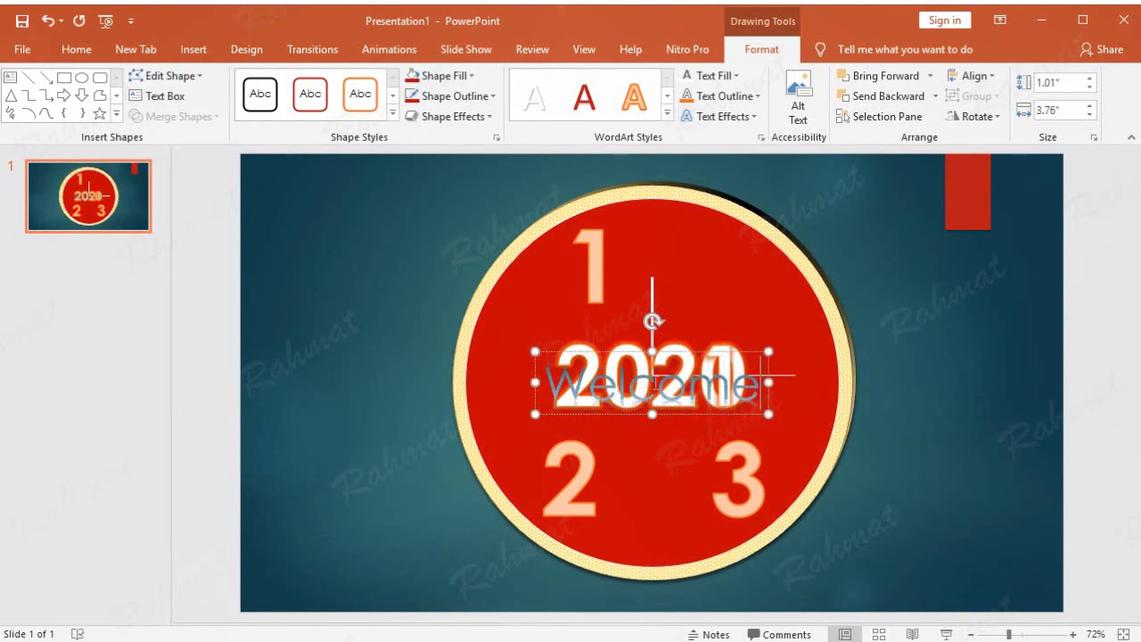
Set the Welcome text in the Arial Black font.
{"action": "double_click", "coordinate": [655, 382]}
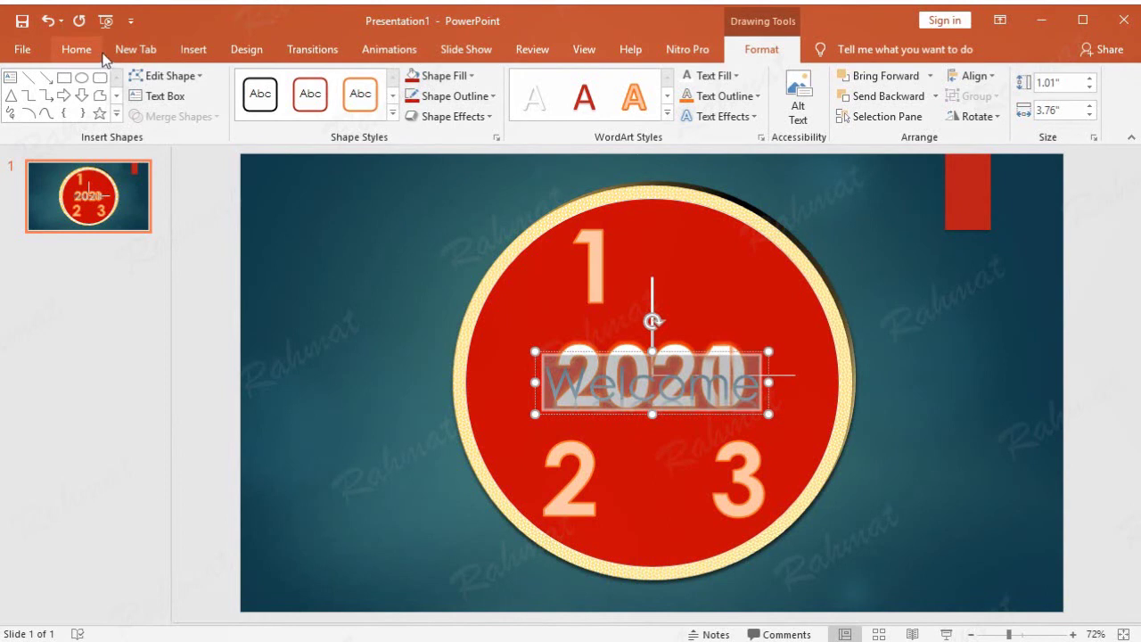
{"action": "left_click", "coordinate": [92, 54]}
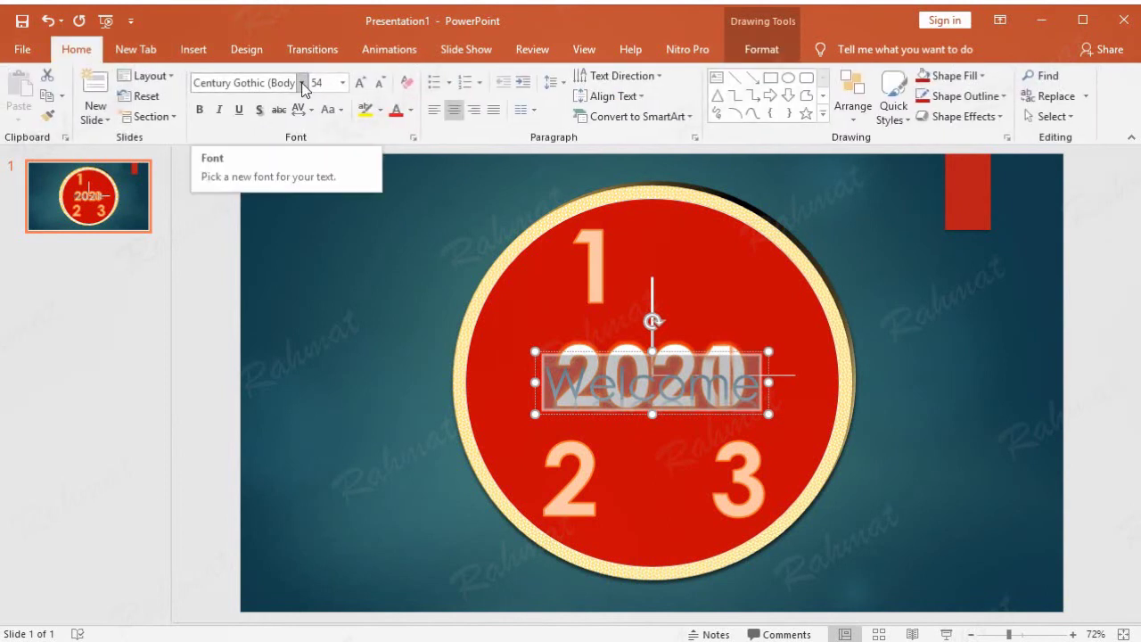
{"action": "left_click", "coordinate": [301, 83]}
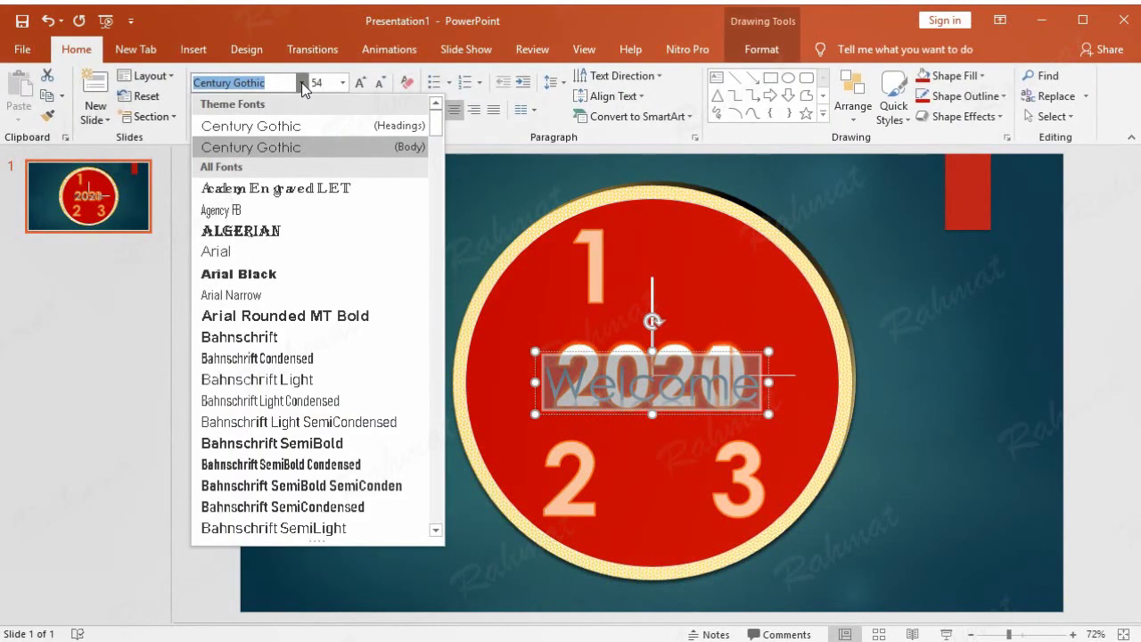
{"action": "left_click", "coordinate": [278, 272]}
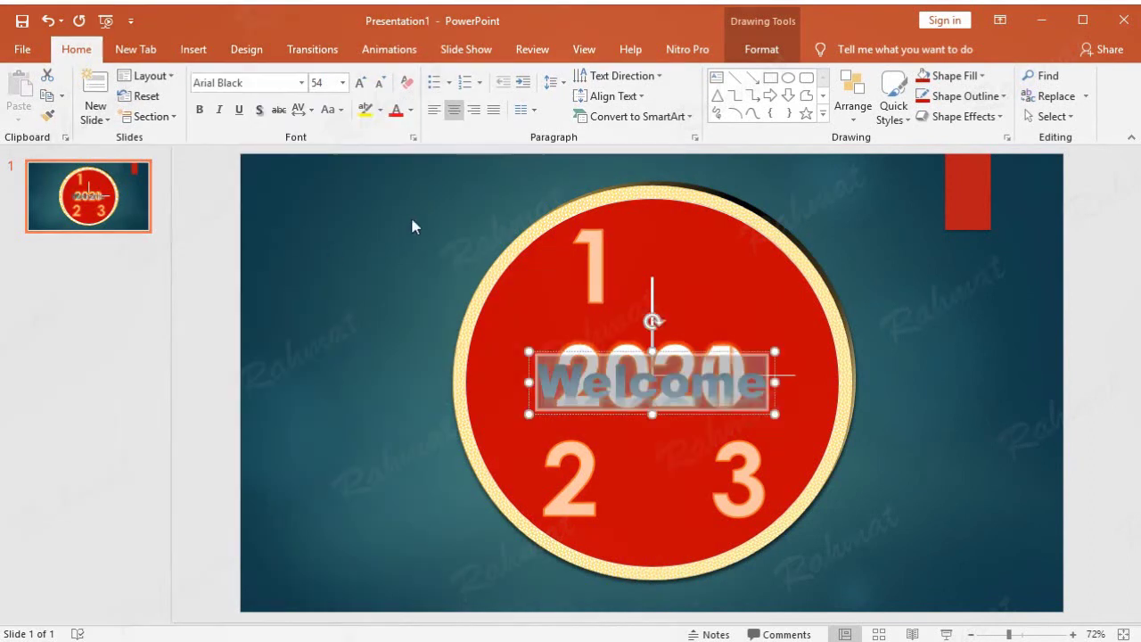
{"action": "left_click", "coordinate": [698, 350]}
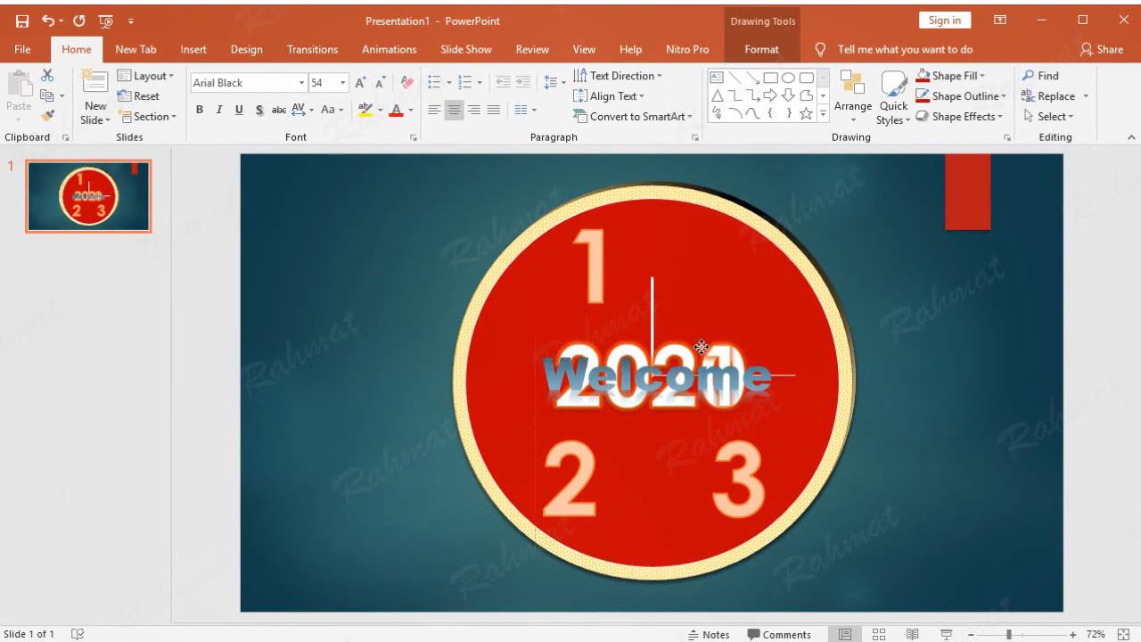
{"action": "left_click", "coordinate": [702, 347]}
{"action": "left_click", "coordinate": [1032, 298]}
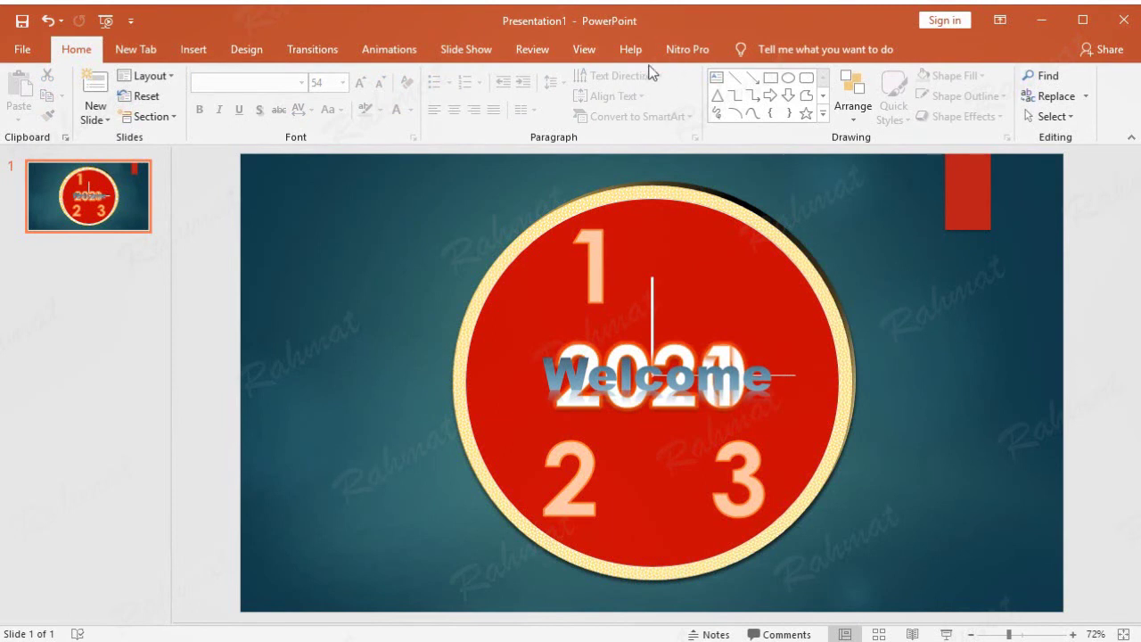
In the Selection Pane, rename Rectangle 20 to Welcome, then close the pane.
{"action": "left_click", "coordinate": [389, 50]}
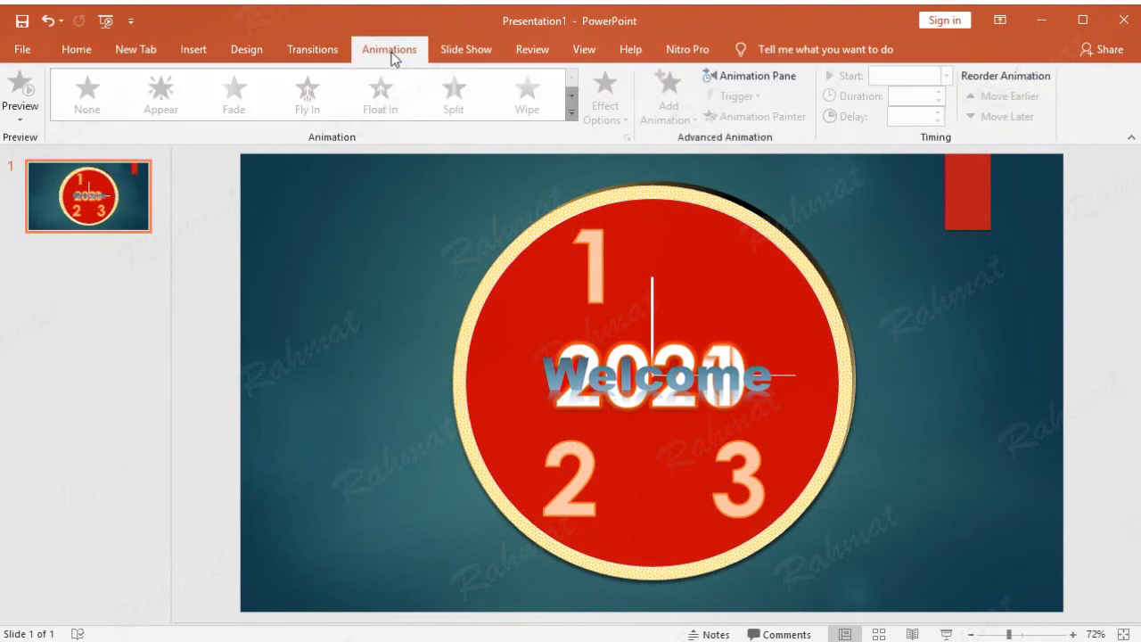
{"action": "left_click", "coordinate": [78, 50]}
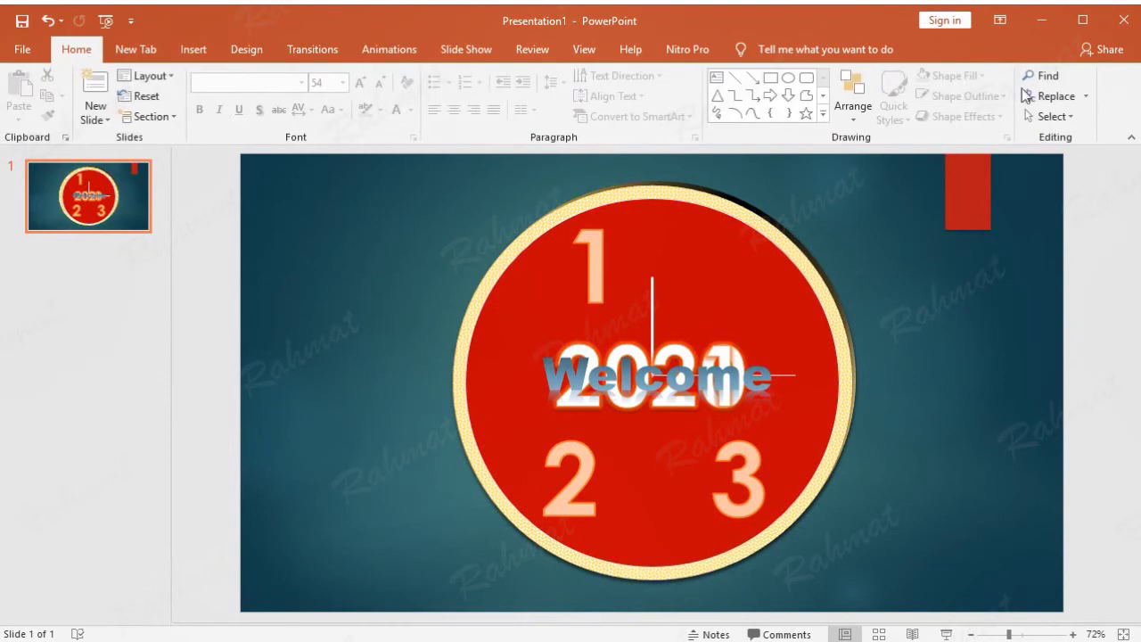
{"action": "left_click", "coordinate": [1071, 117]}
{"action": "left_click", "coordinate": [1065, 182]}
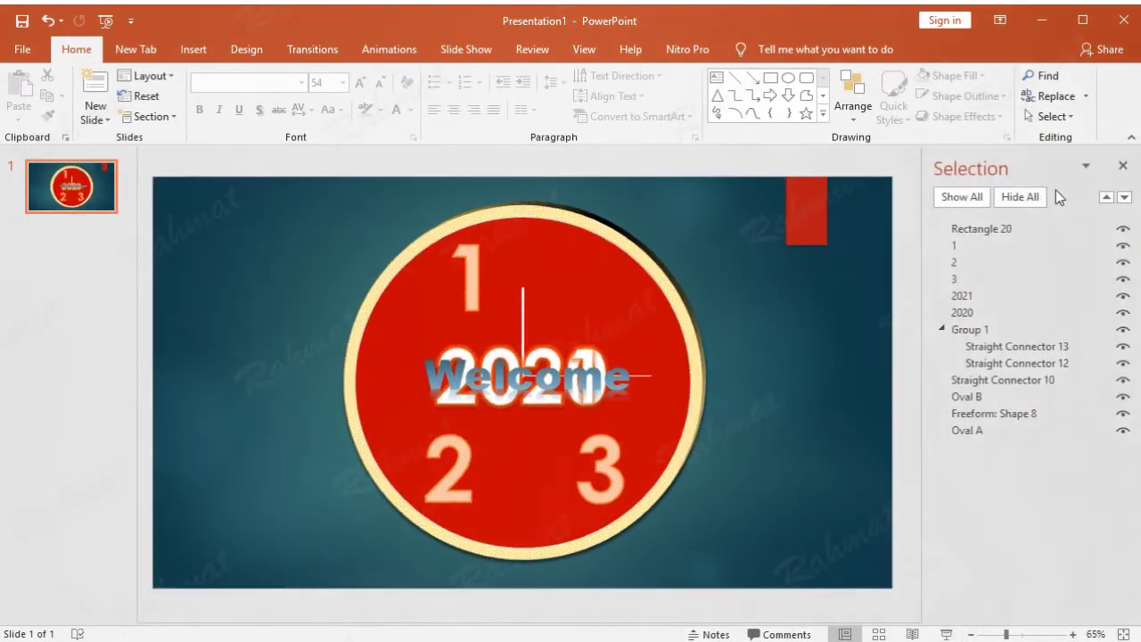
{"action": "left_click", "coordinate": [528, 376]}
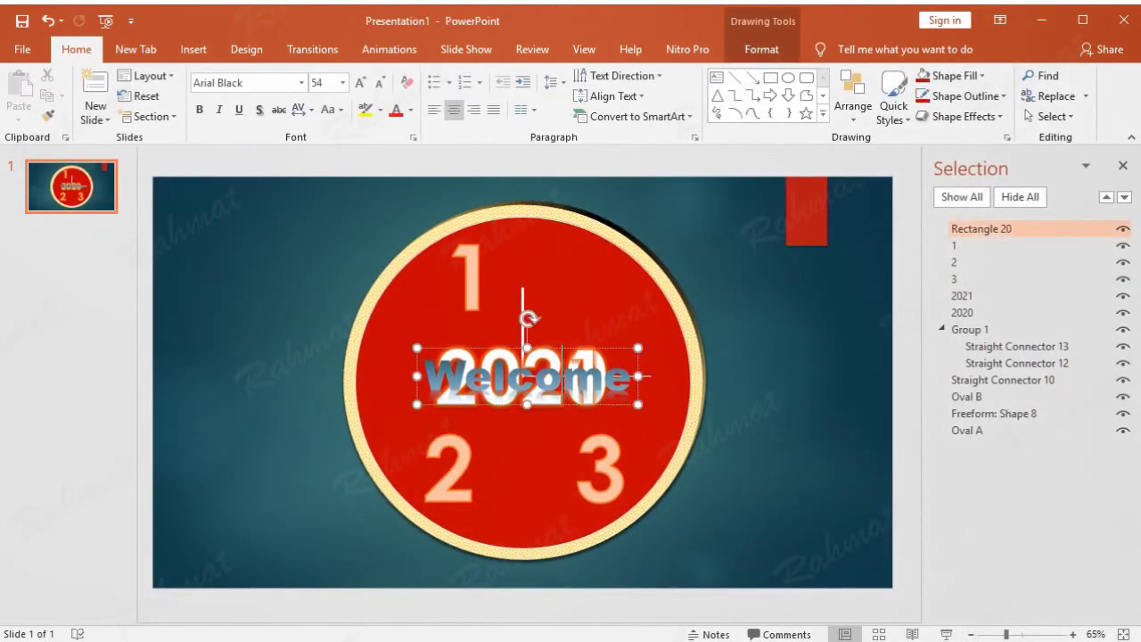
{"action": "double_click", "coordinate": [1038, 223]}
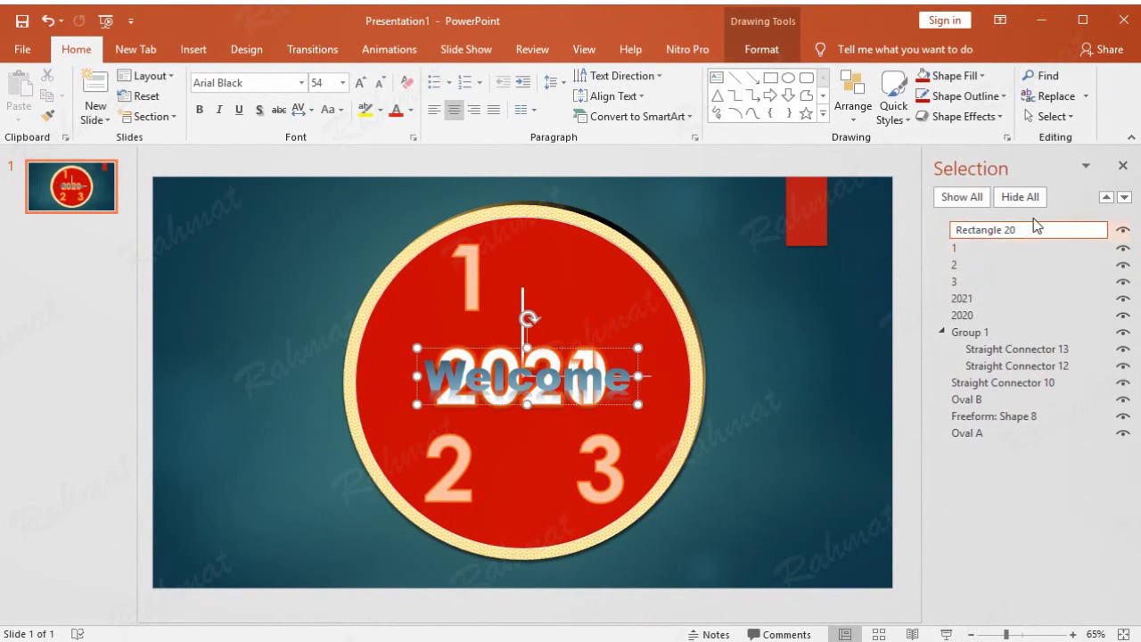
{"action": "key", "text": "ctrl+a"}
{"action": "type", "text": "we"}
{"action": "left_click", "coordinate": [855, 233]}
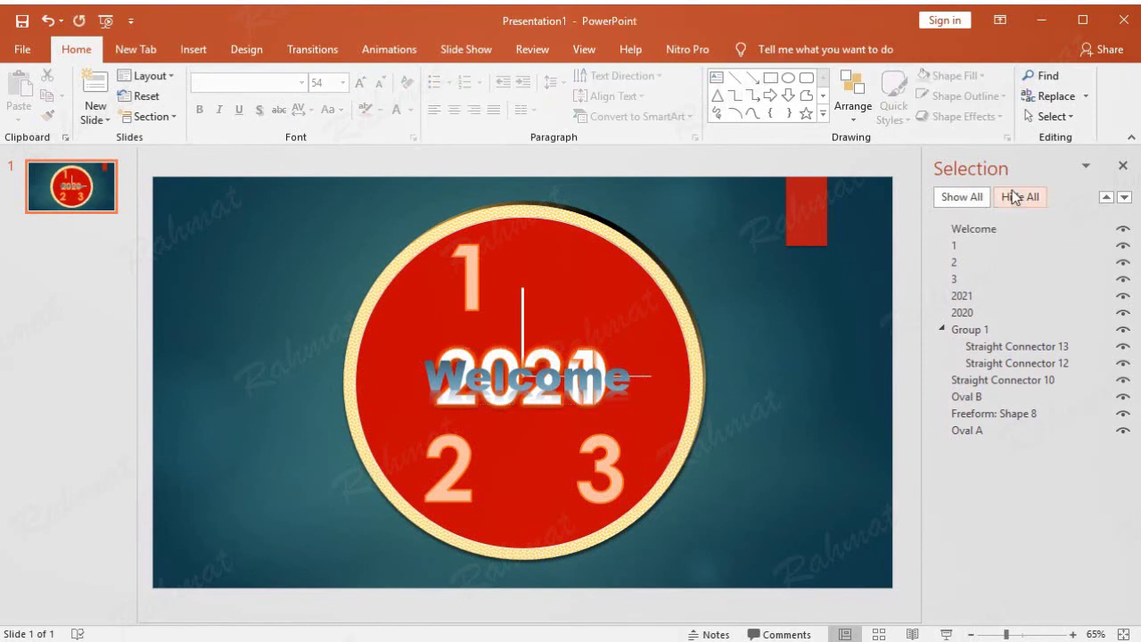
{"action": "left_click", "coordinate": [1122, 165]}
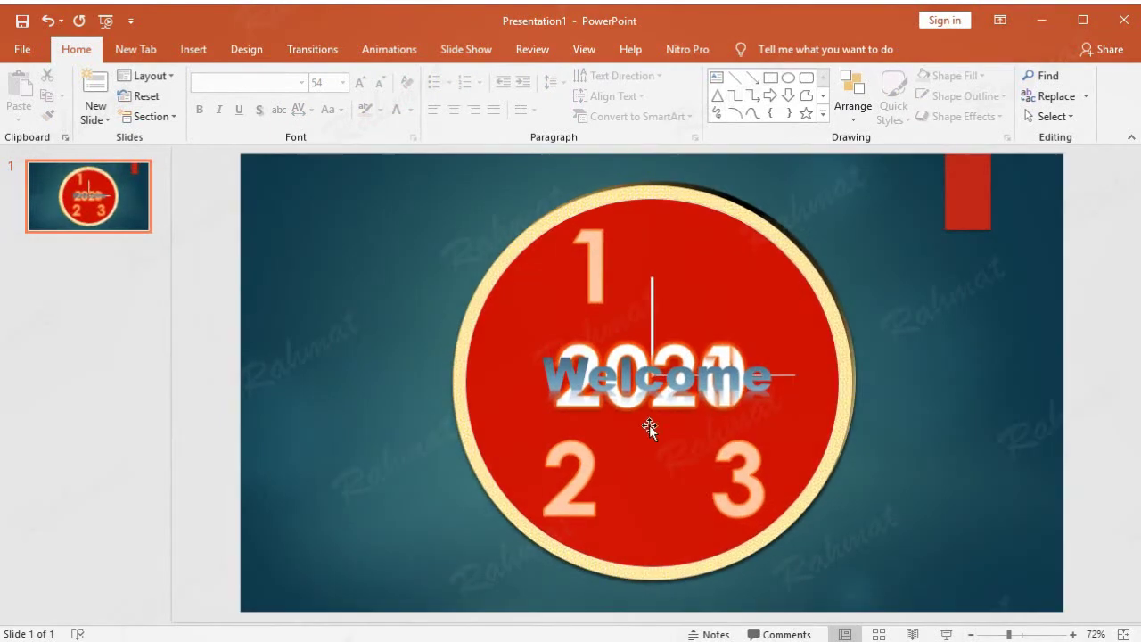
Show the Animation Pane and select the clock hands group, undoing an accidental move of the hand.
{"action": "double_click", "coordinate": [712, 380]}
{"action": "left_click", "coordinate": [944, 272]}
{"action": "left_click", "coordinate": [362, 51]}
{"action": "left_click", "coordinate": [729, 76]}
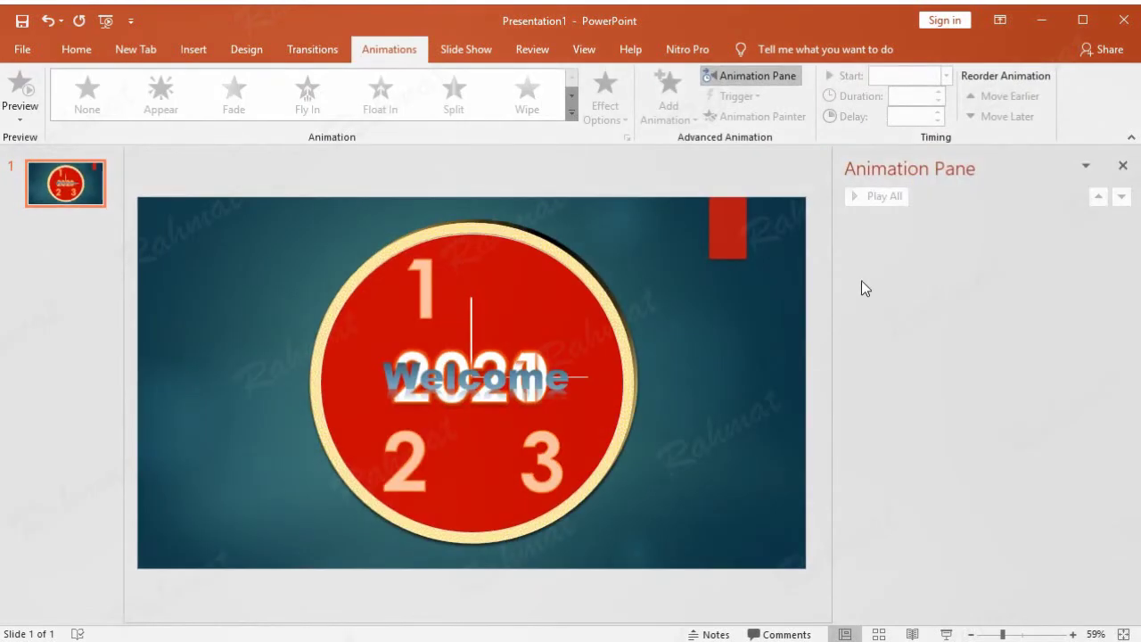
{"action": "left_click", "coordinate": [580, 377]}
{"action": "left_click_drag", "start_coordinate": [580, 376], "coordinate": [809, 401]}
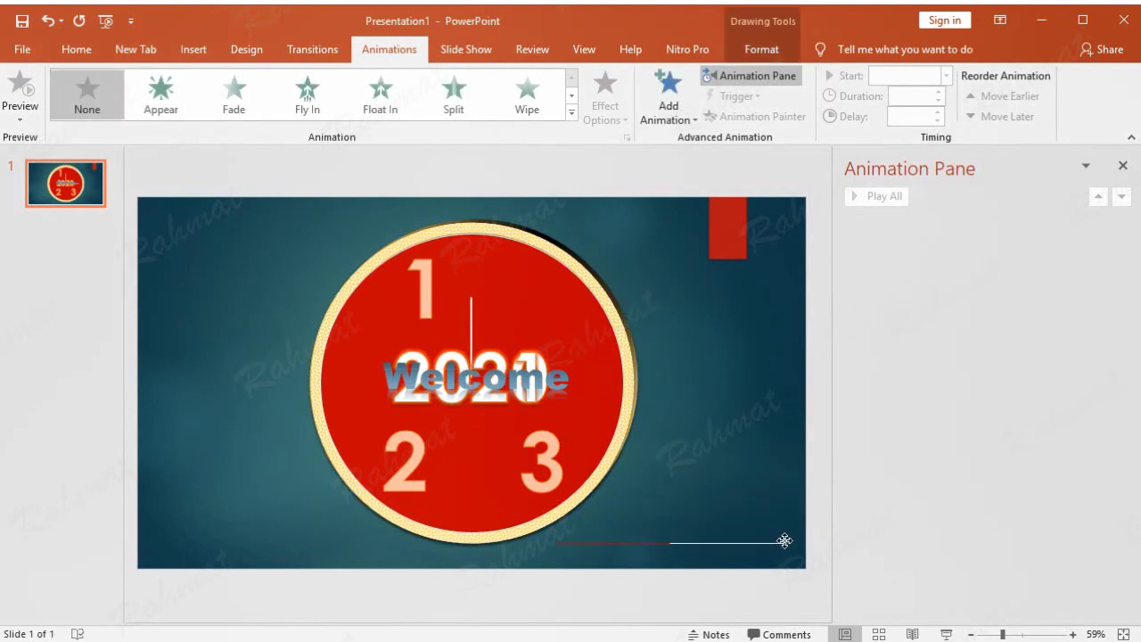
{"action": "left_click_drag", "start_coordinate": [808, 402], "coordinate": [793, 542]}
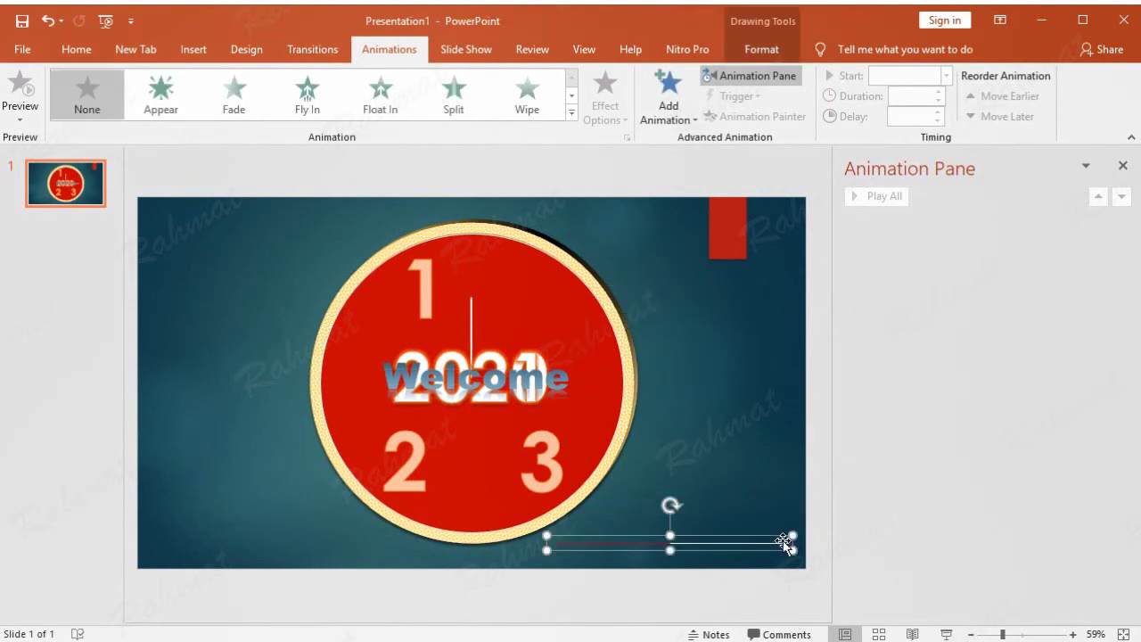
{"action": "left_click", "coordinate": [45, 20]}
Add a Spin emphasis to the clock hands group, starting With Previous and lasting 5 seconds.
{"action": "left_click", "coordinate": [685, 119]}
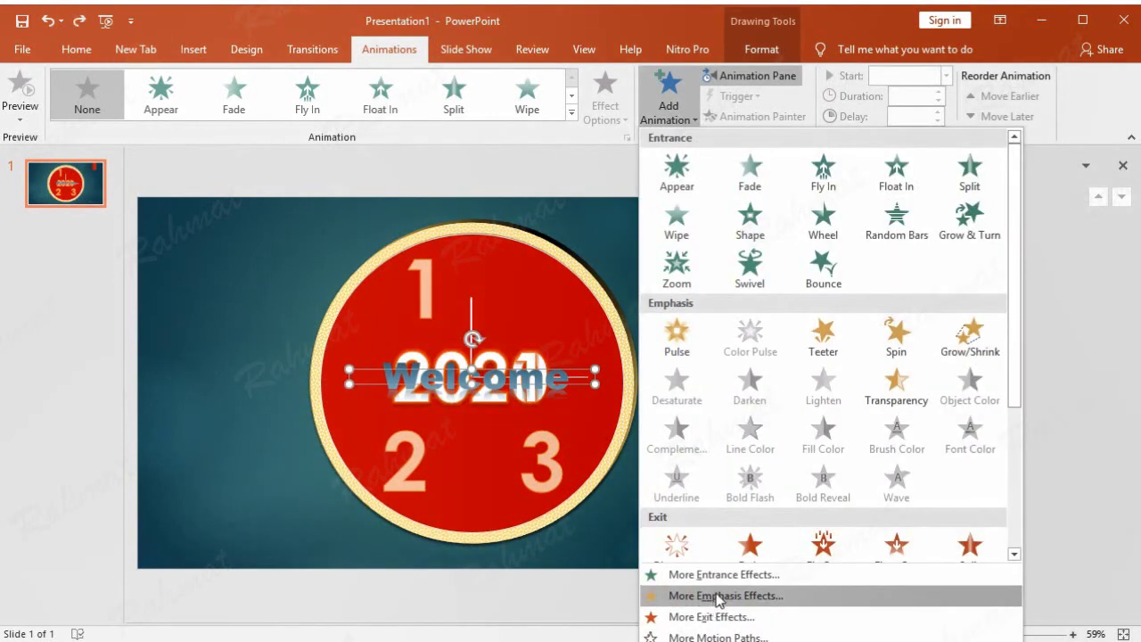
{"action": "left_click", "coordinate": [716, 596]}
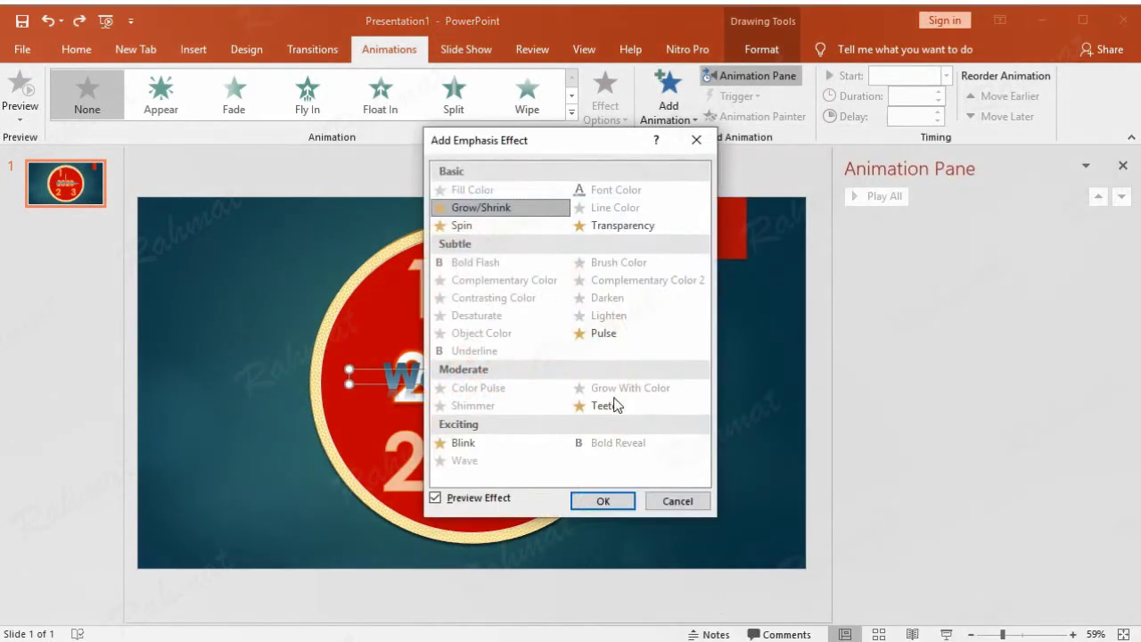
{"action": "left_click", "coordinate": [496, 226]}
{"action": "left_click", "coordinate": [603, 501]}
{"action": "left_click", "coordinate": [1122, 224]}
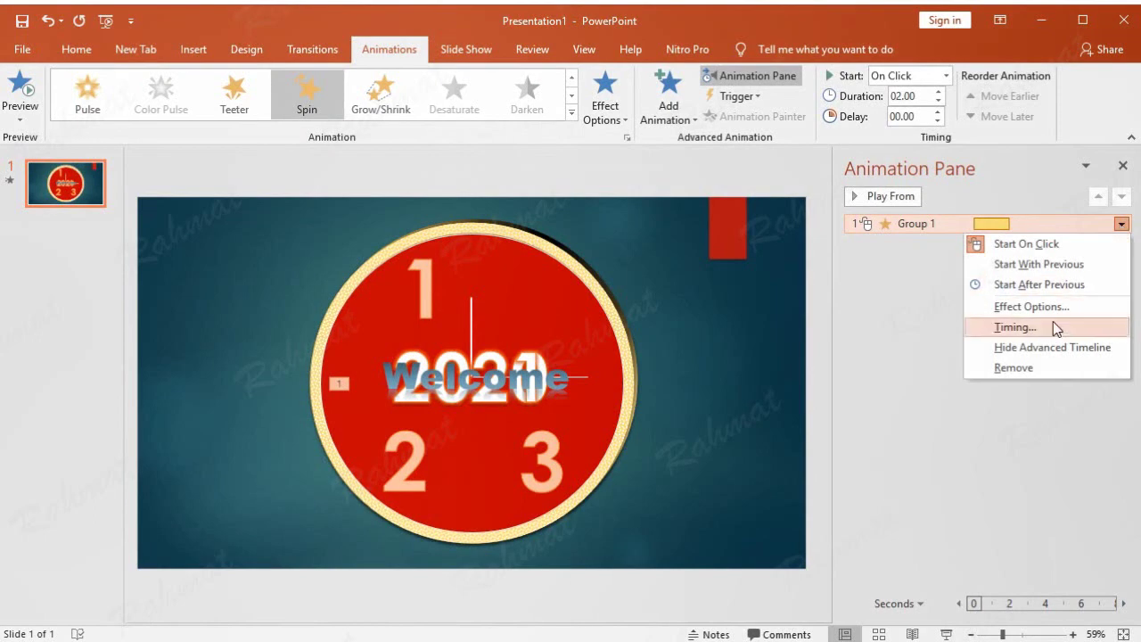
{"action": "left_click", "coordinate": [1057, 327]}
{"action": "left_click", "coordinate": [426, 343]}
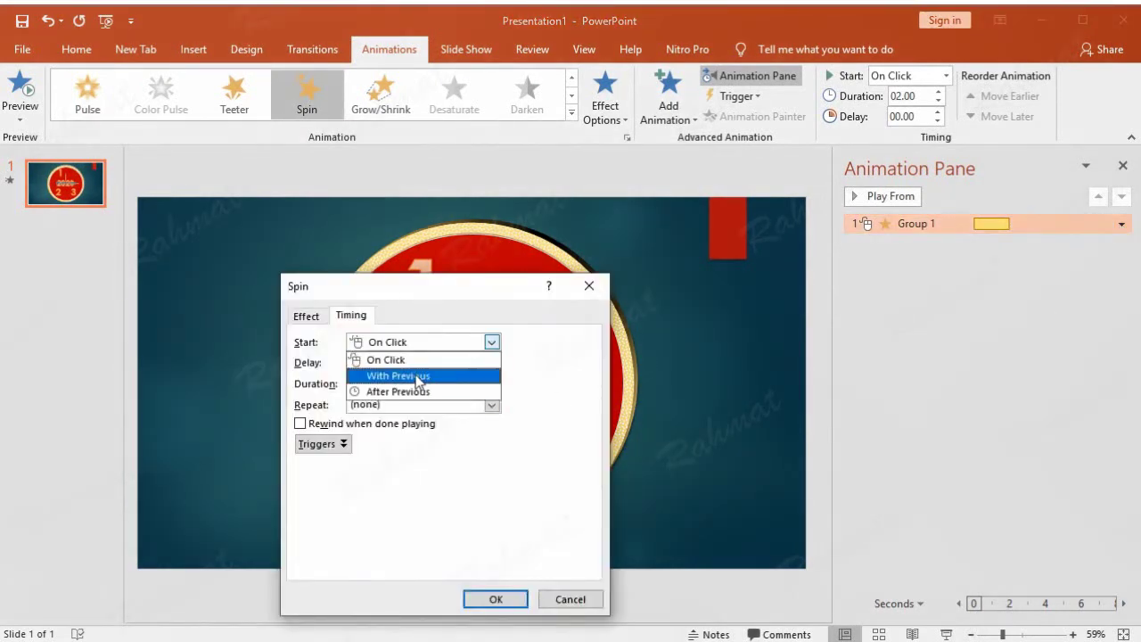
{"action": "left_click", "coordinate": [418, 376]}
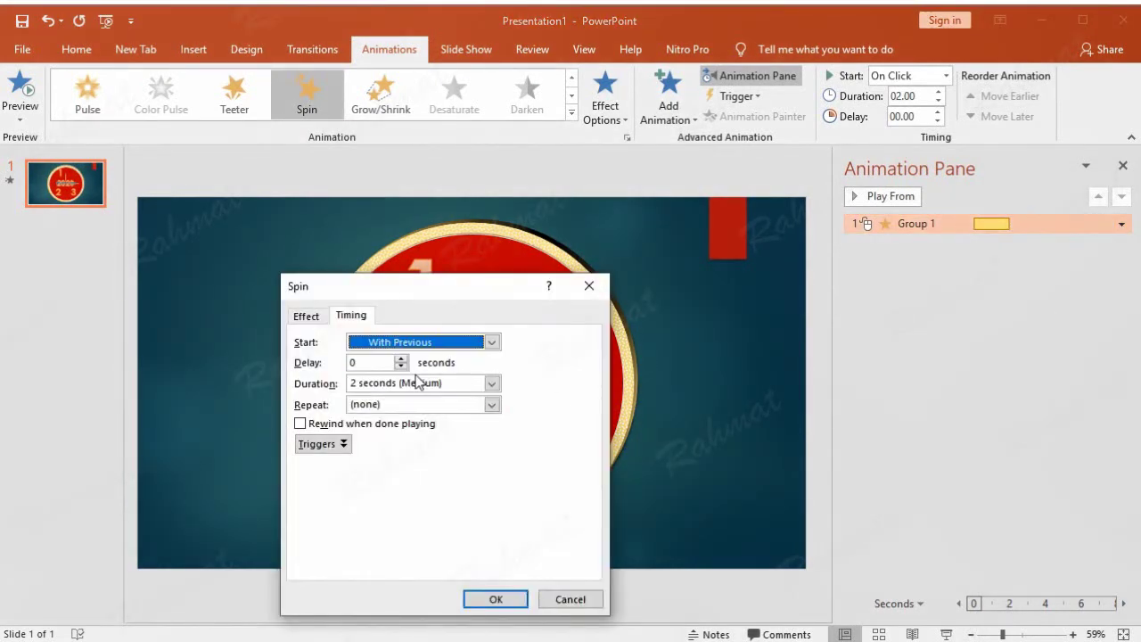
{"action": "left_click", "coordinate": [491, 383]}
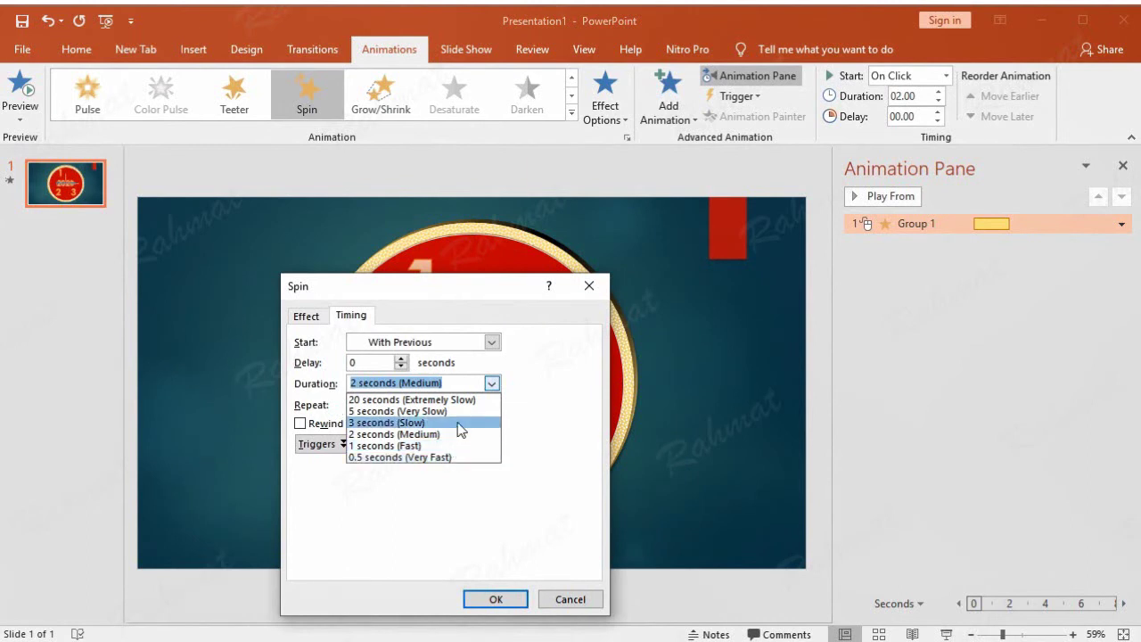
{"action": "left_click", "coordinate": [455, 411]}
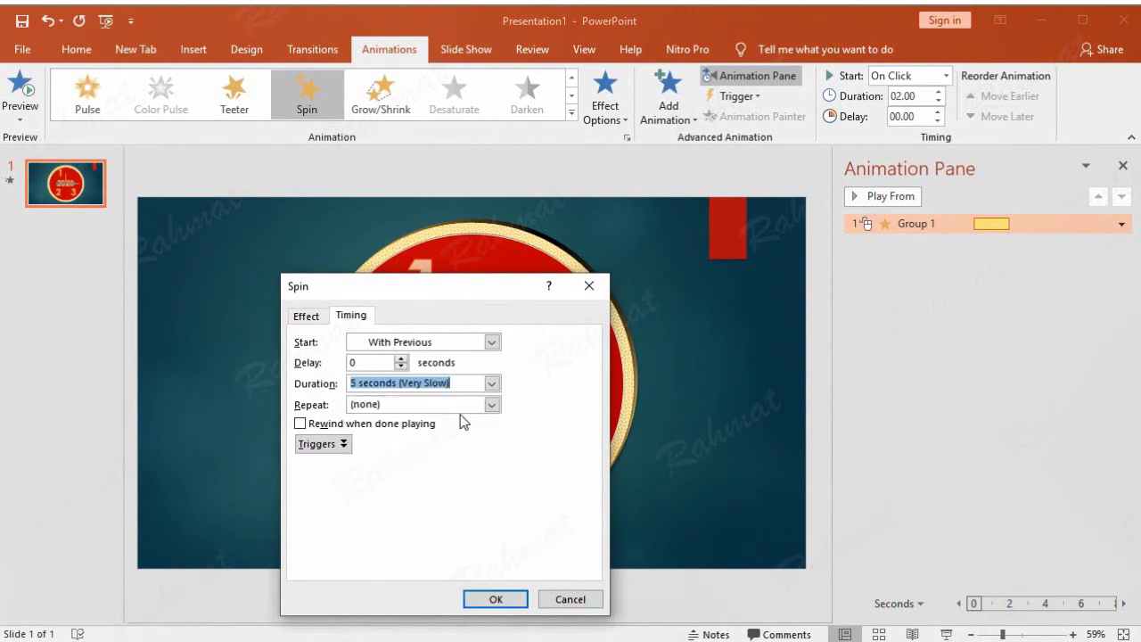
Set the spin amount to a custom 270° clockwise and apply it.
{"action": "left_click", "coordinate": [306, 318]}
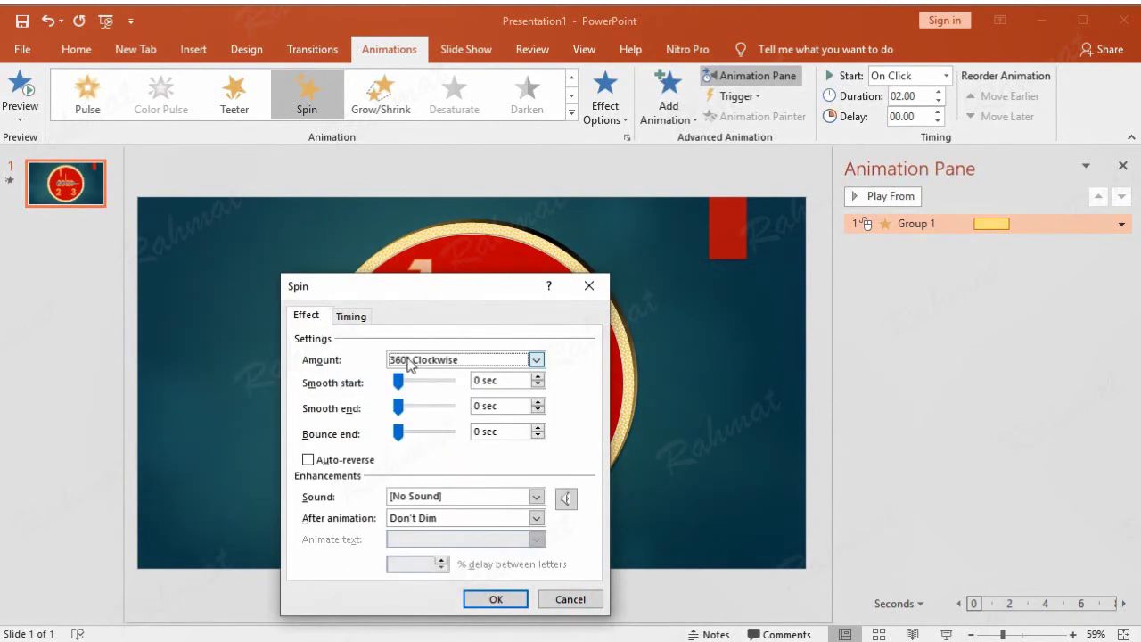
{"action": "left_click", "coordinate": [414, 362]}
{"action": "left_click", "coordinate": [477, 460]}
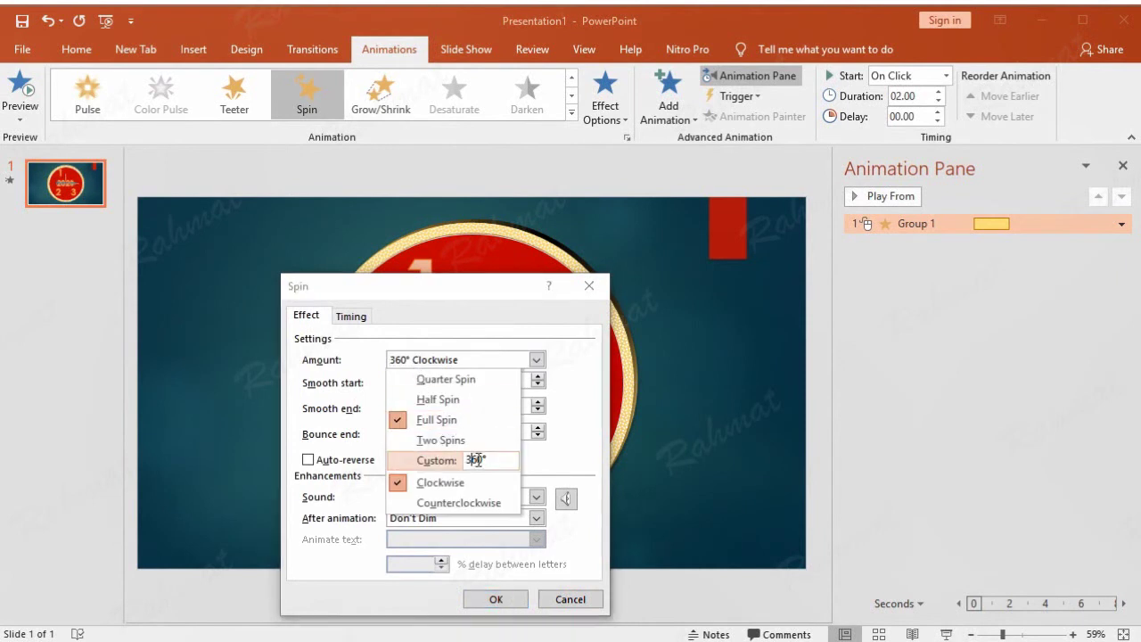
{"action": "double_click", "coordinate": [477, 459]}
{"action": "type", "text": "27"}
{"action": "key", "text": "Return"}
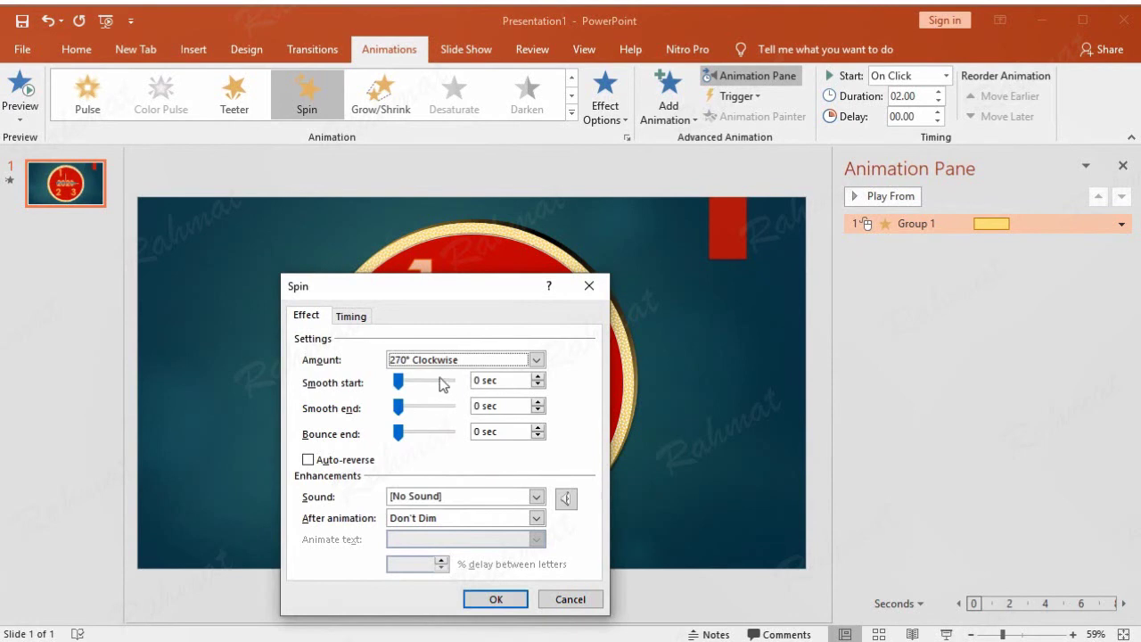
{"action": "left_click", "coordinate": [504, 600]}
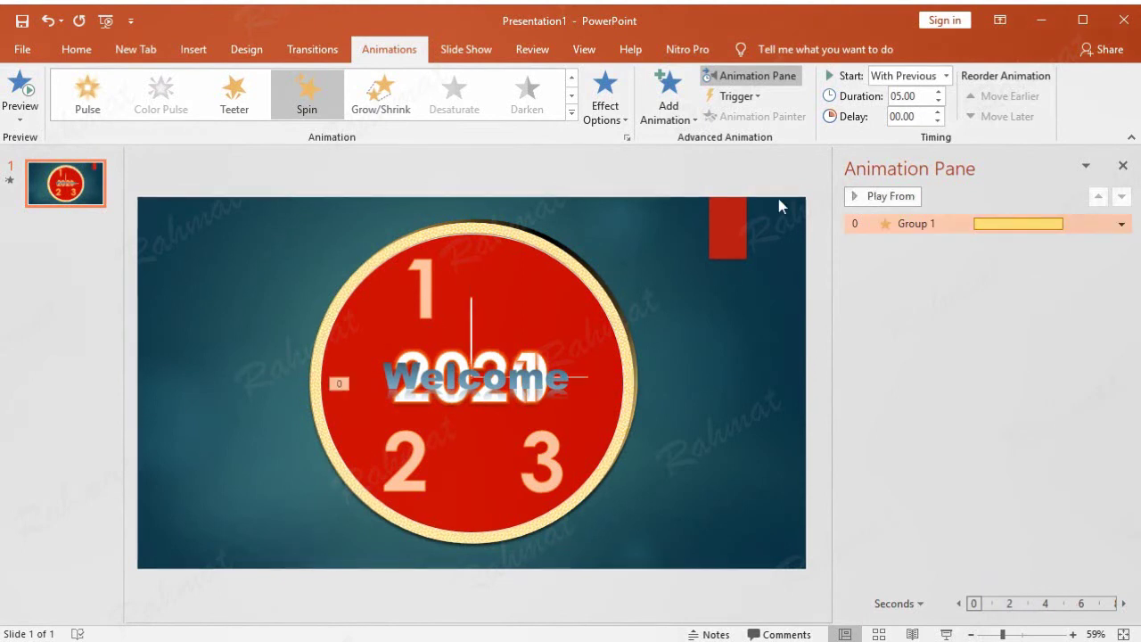
Bring the clock-hand line to the front.
{"action": "left_click", "coordinate": [791, 170]}
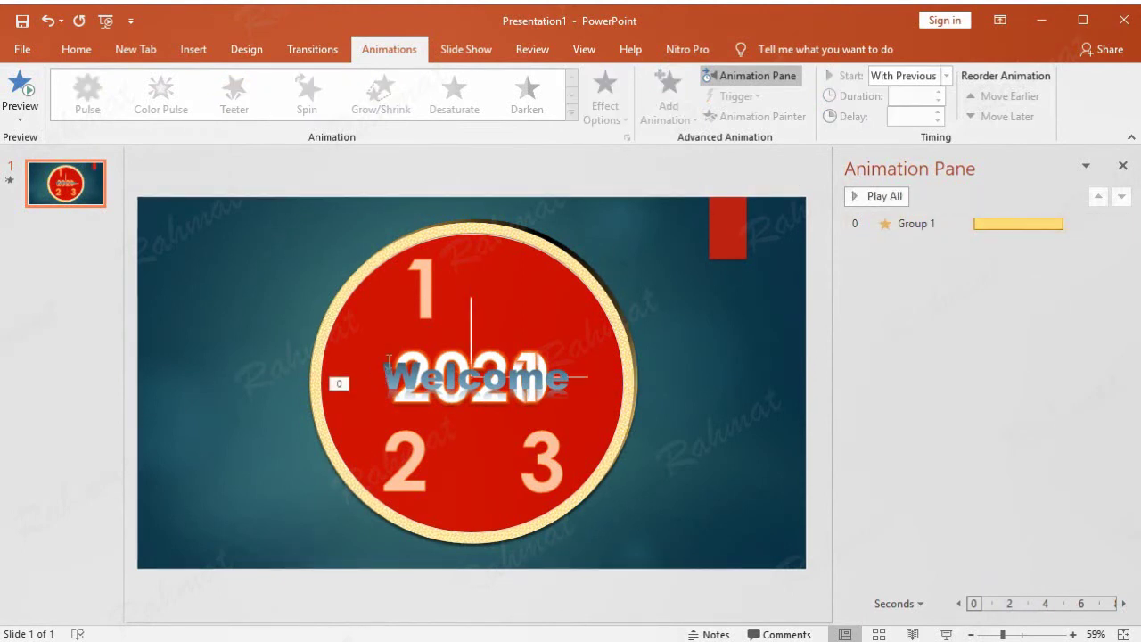
{"action": "left_click", "coordinate": [470, 321]}
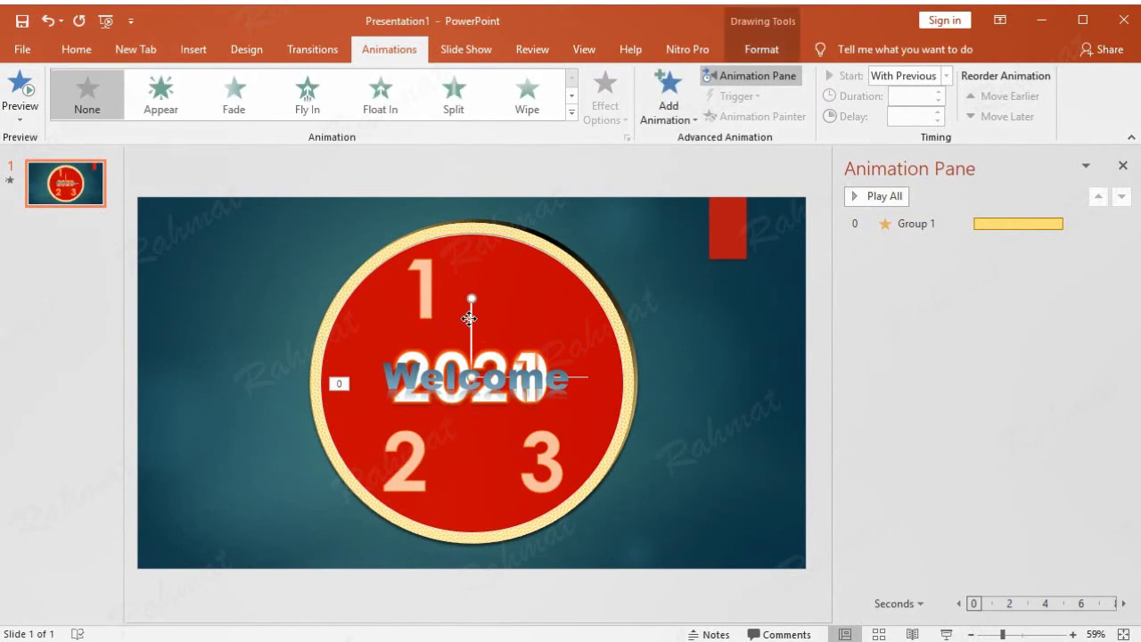
{"action": "right_click", "coordinate": [470, 320]}
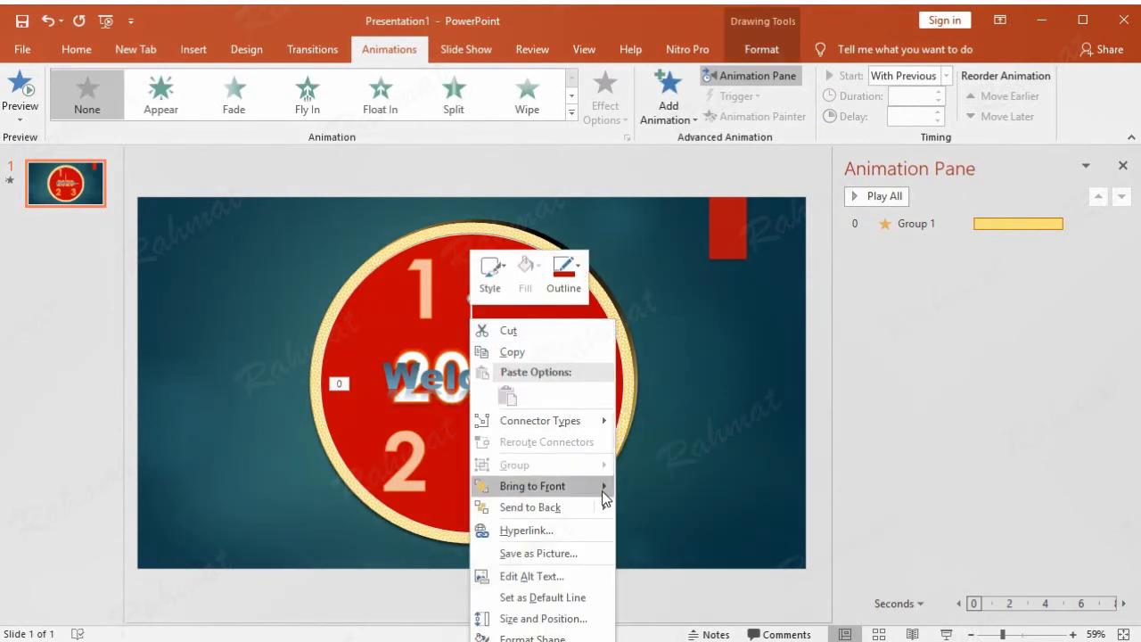
{"action": "mouse_move", "coordinate": [603, 489]}
{"action": "left_click", "coordinate": [640, 490]}
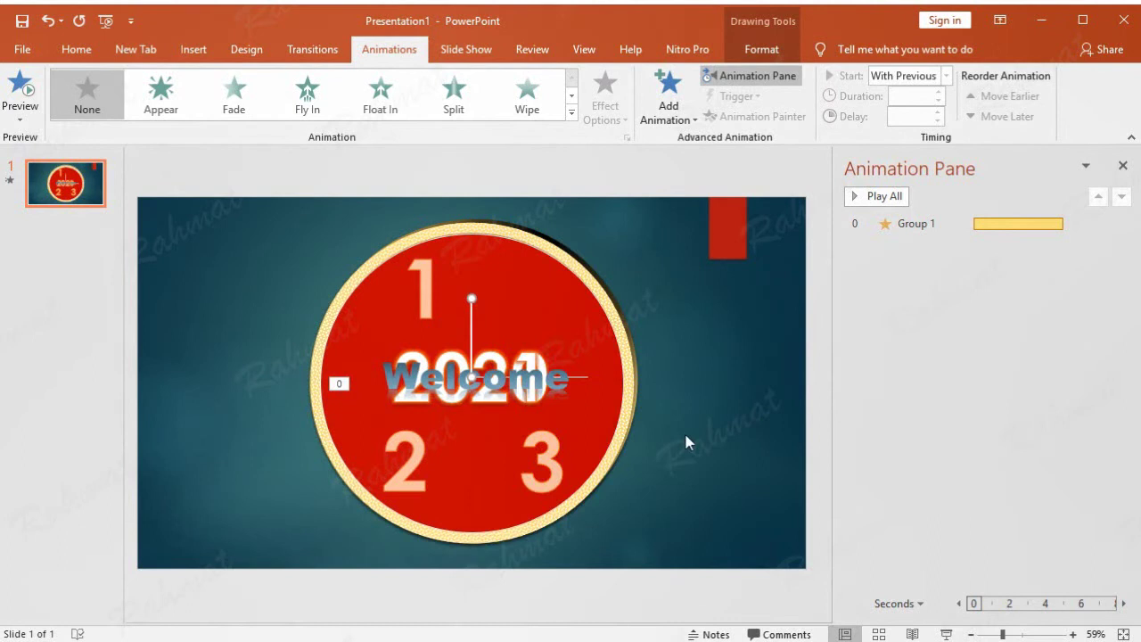
Preview the Group 1 spin animation, stop it, and select numeral 3.
{"action": "left_click", "coordinate": [902, 225]}
{"action": "left_click", "coordinate": [886, 197]}
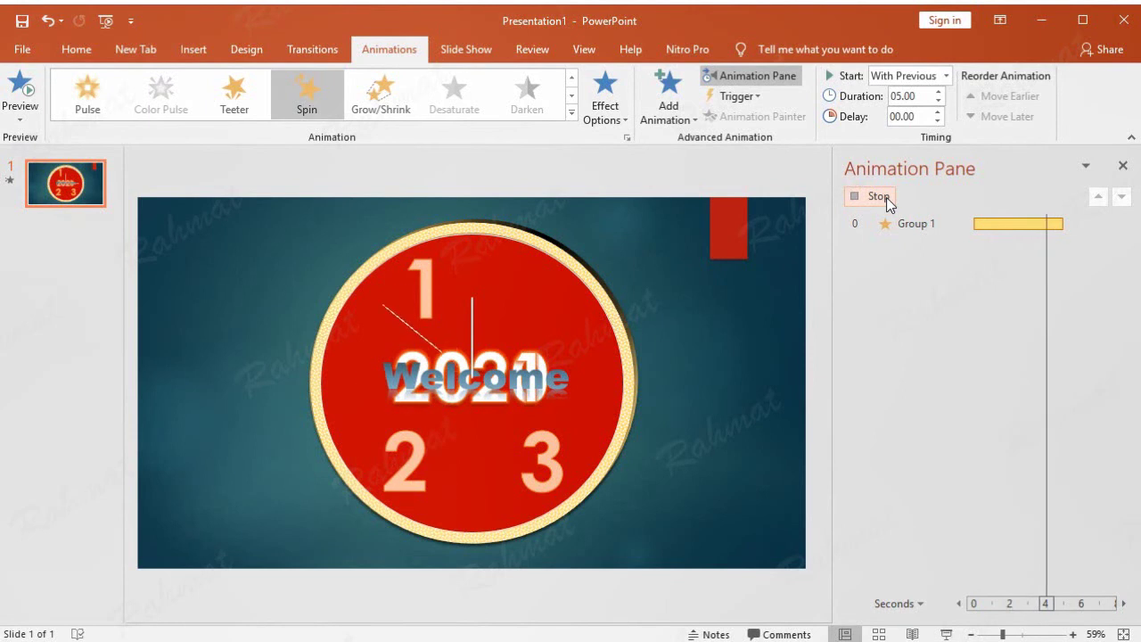
{"action": "left_click", "coordinate": [753, 171]}
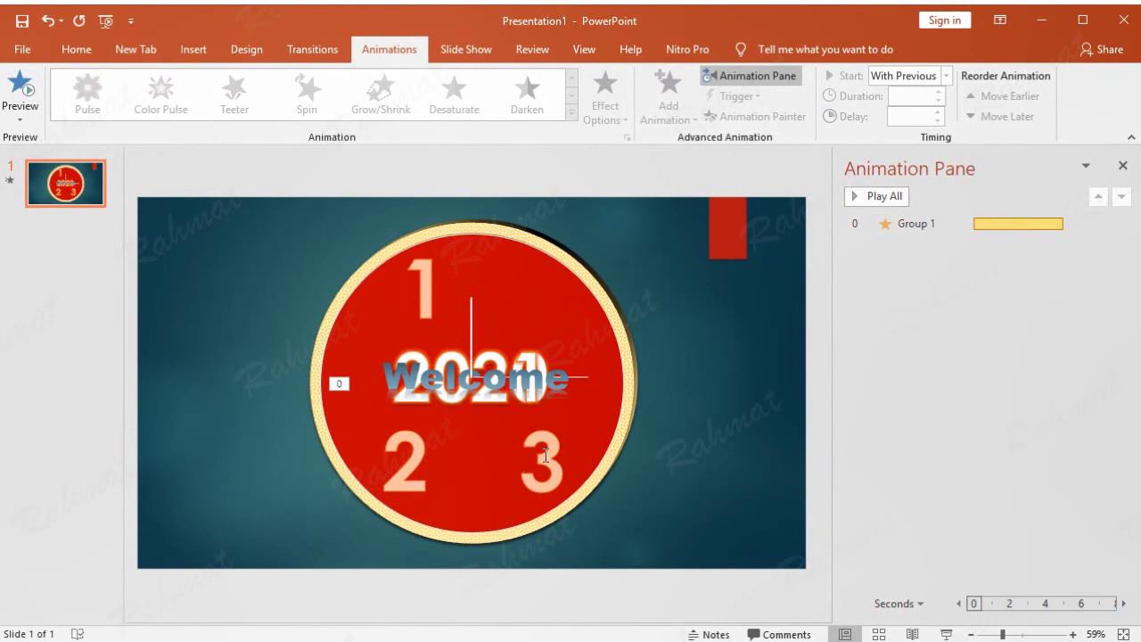
{"action": "left_click", "coordinate": [546, 457]}
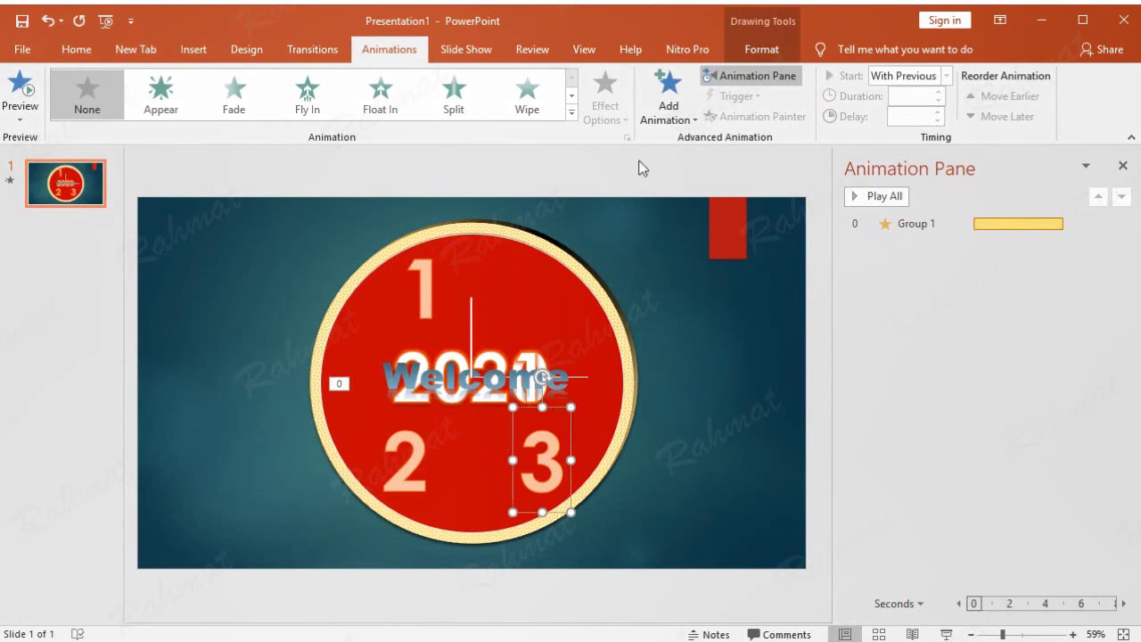
Give numeral 3 a Zoom entrance starting With Previous after a 0.5-second delay.
{"action": "left_click", "coordinate": [668, 100]}
{"action": "left_click", "coordinate": [695, 575]}
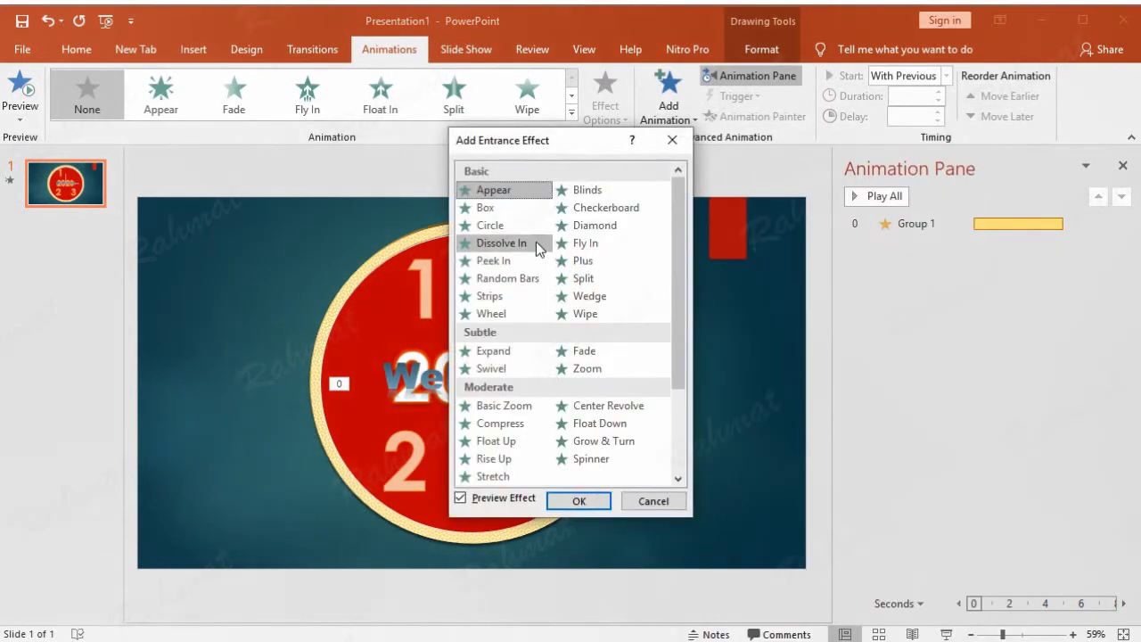
{"action": "left_click", "coordinate": [596, 364]}
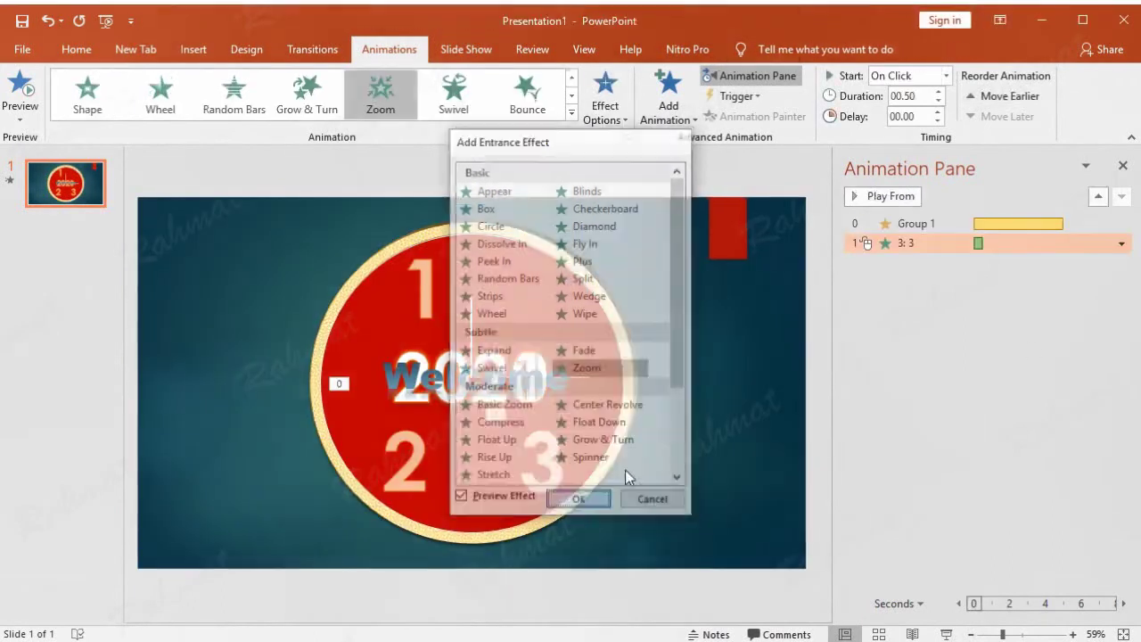
{"action": "left_click", "coordinate": [578, 499]}
{"action": "left_click", "coordinate": [1123, 244]}
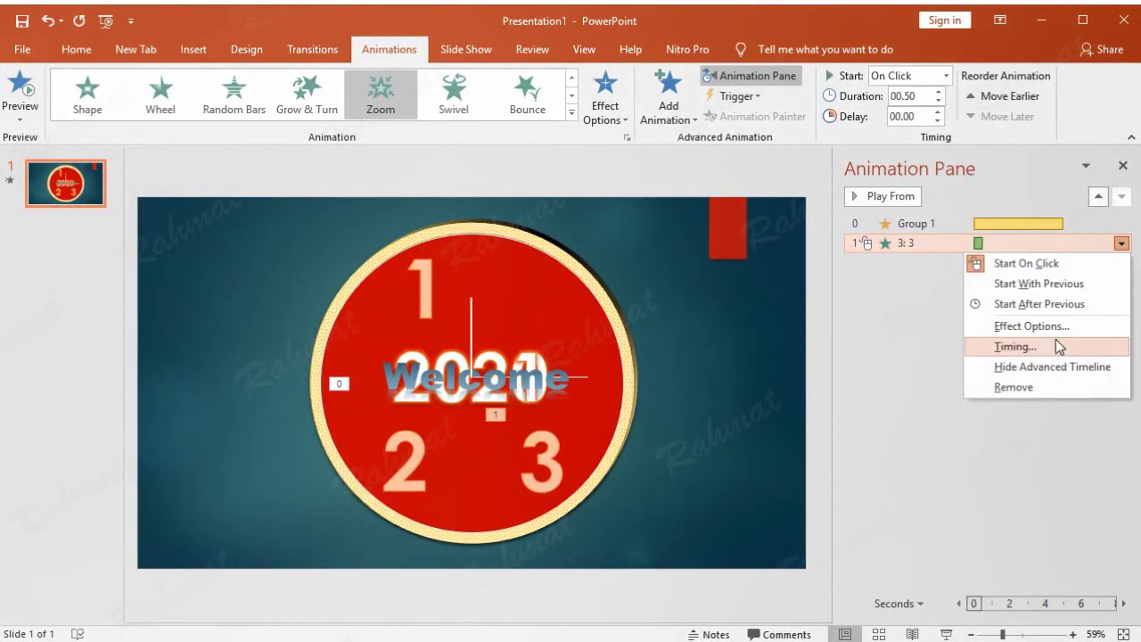
{"action": "left_click", "coordinate": [1048, 350]}
{"action": "left_click", "coordinate": [462, 370]}
{"action": "left_click", "coordinate": [430, 406]}
{"action": "left_click", "coordinate": [401, 389]}
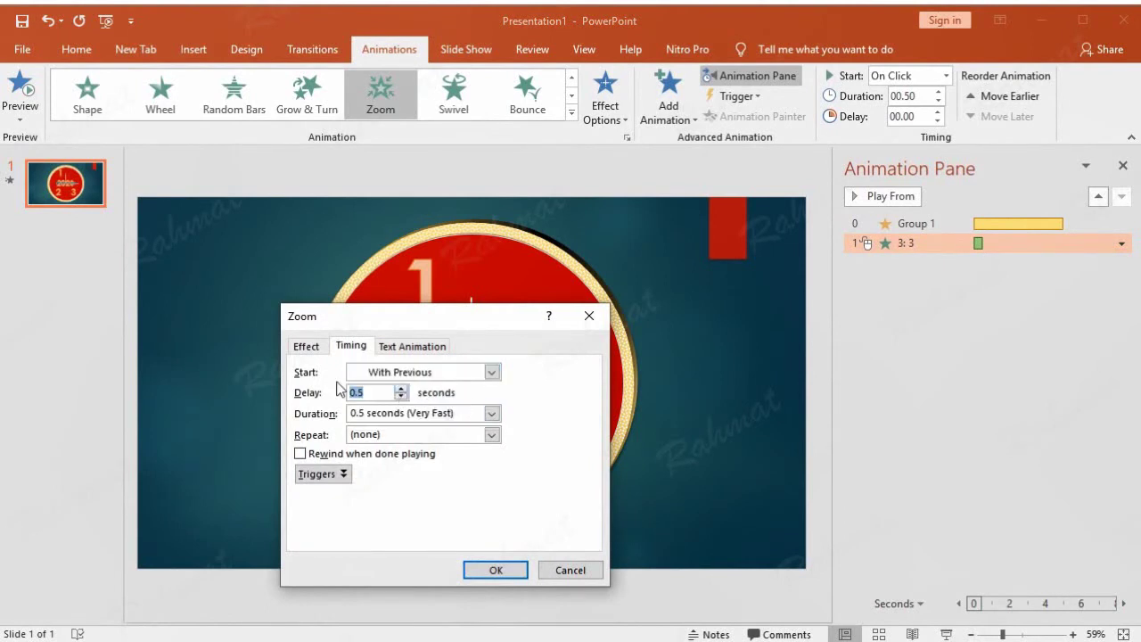
{"action": "left_click", "coordinate": [308, 347]}
{"action": "left_click", "coordinate": [492, 571]}
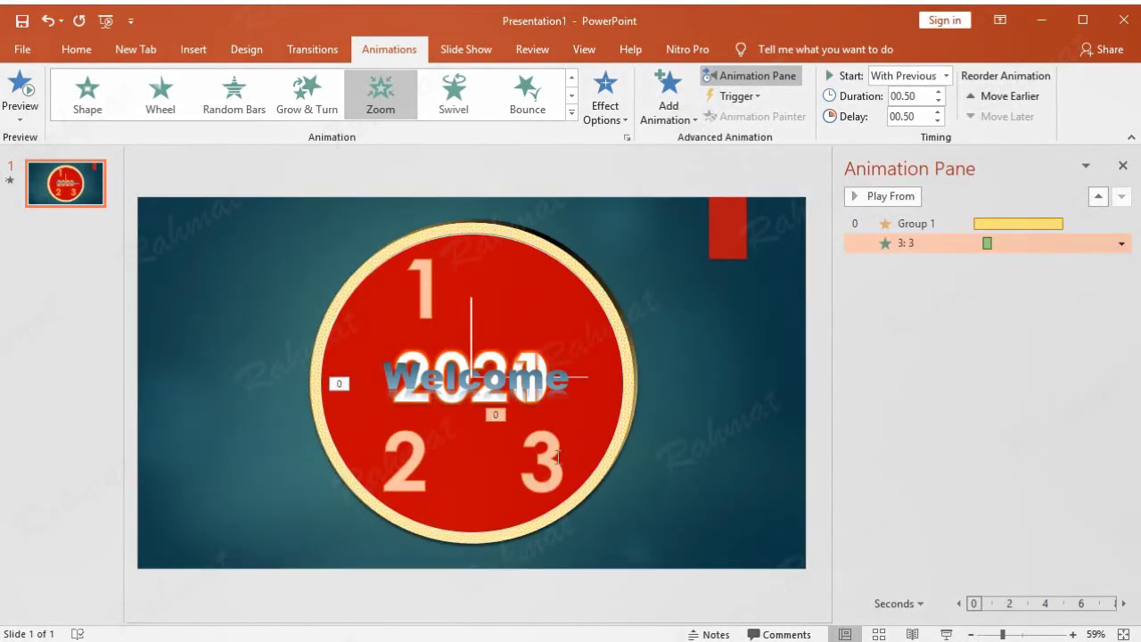
{"action": "left_click", "coordinate": [557, 457]}
Add a Zoom exit to numeral 3, starting With Previous after a 1.5-second delay.
{"action": "left_click", "coordinate": [669, 96]}
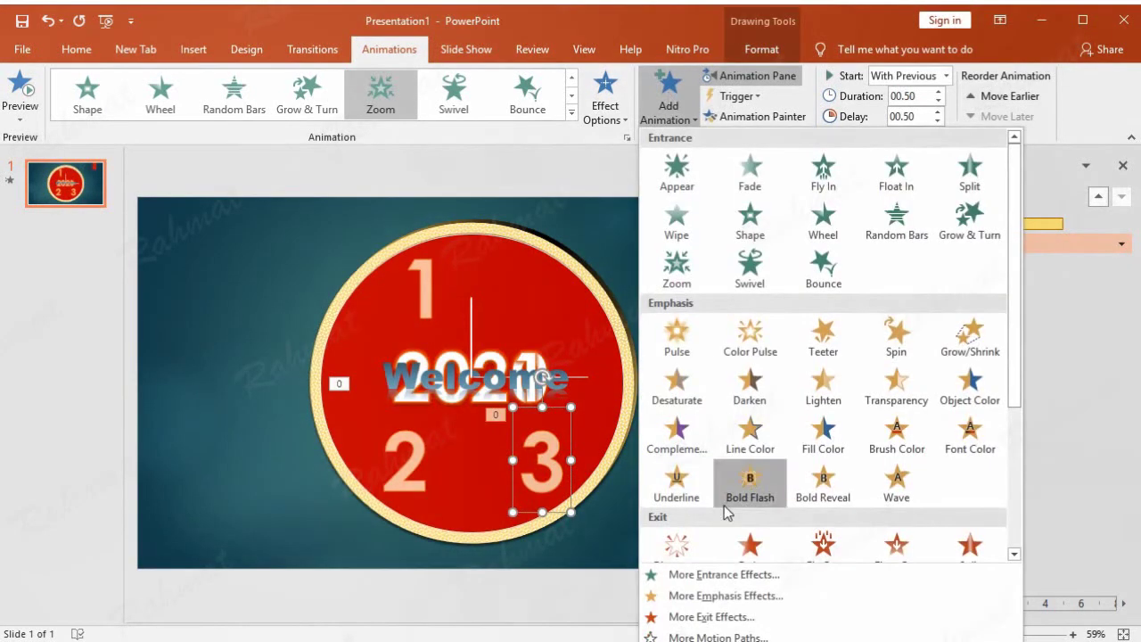
{"action": "left_click", "coordinate": [702, 618]}
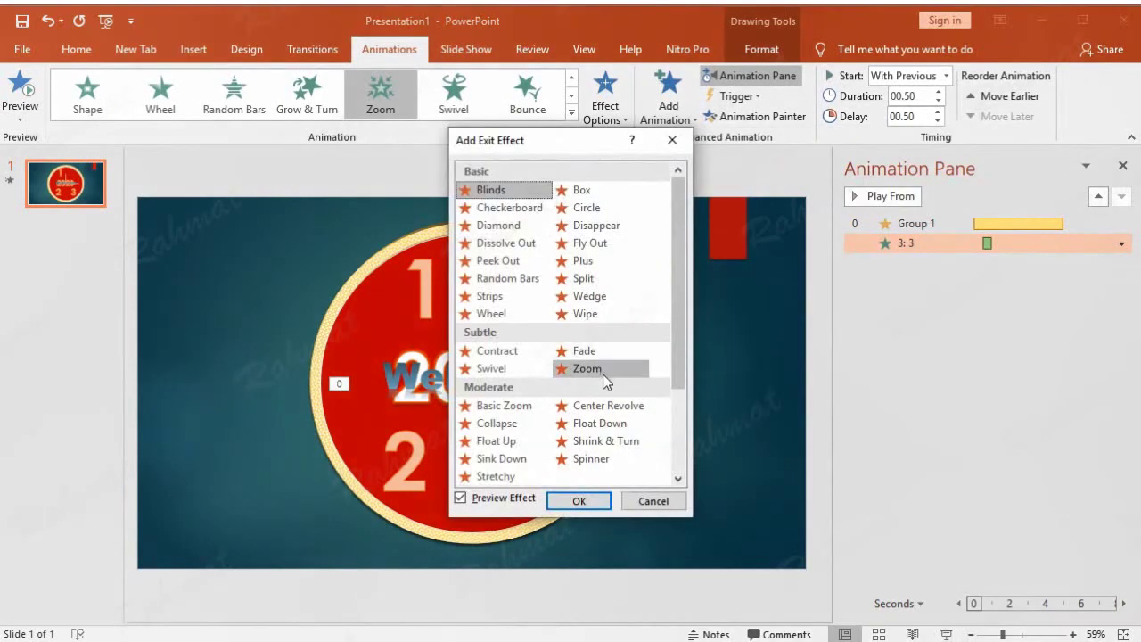
{"action": "left_click", "coordinate": [604, 370]}
{"action": "left_click", "coordinate": [579, 501]}
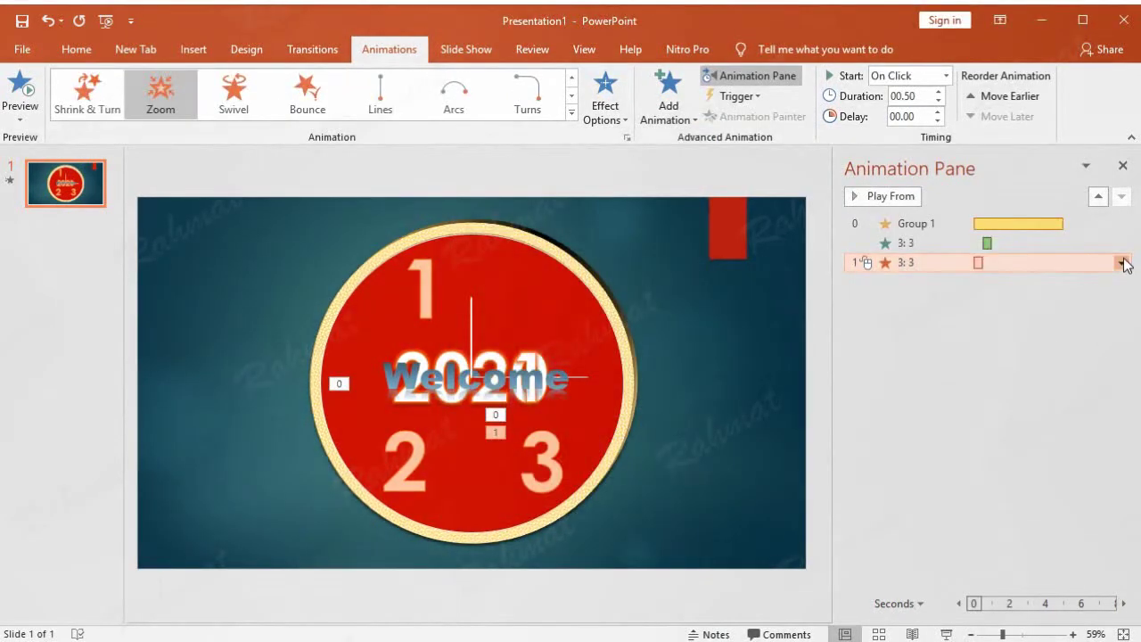
{"action": "left_click", "coordinate": [1122, 263]}
{"action": "left_click", "coordinate": [1075, 368]}
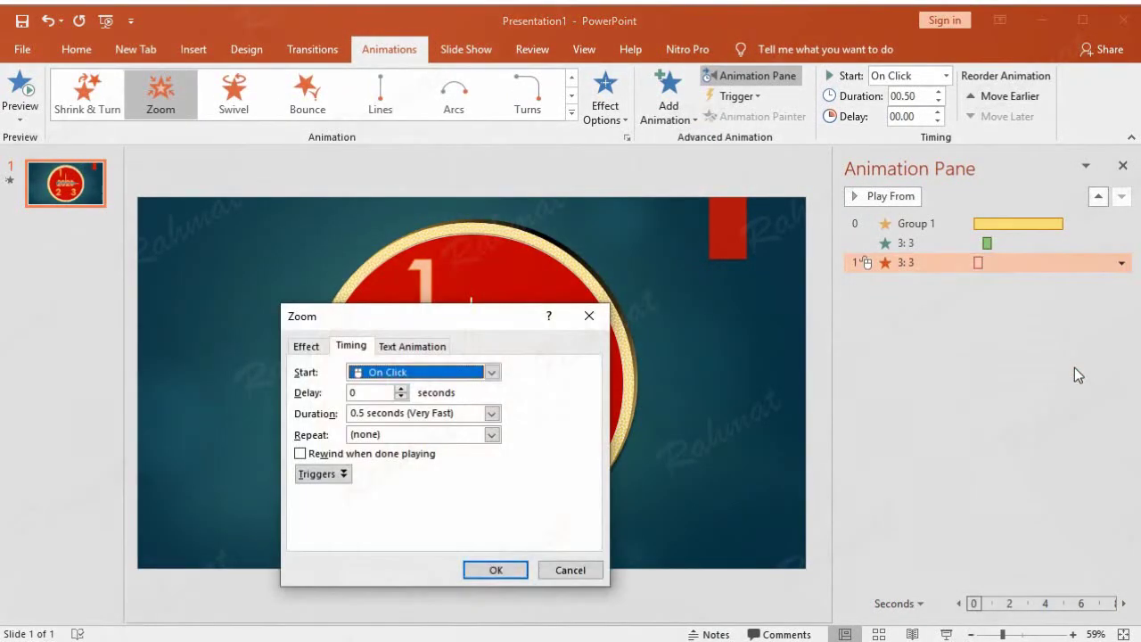
{"action": "left_click", "coordinate": [426, 373]}
{"action": "left_click", "coordinate": [428, 401]}
{"action": "key", "text": "Tab"}
{"action": "type", "text": "1."}
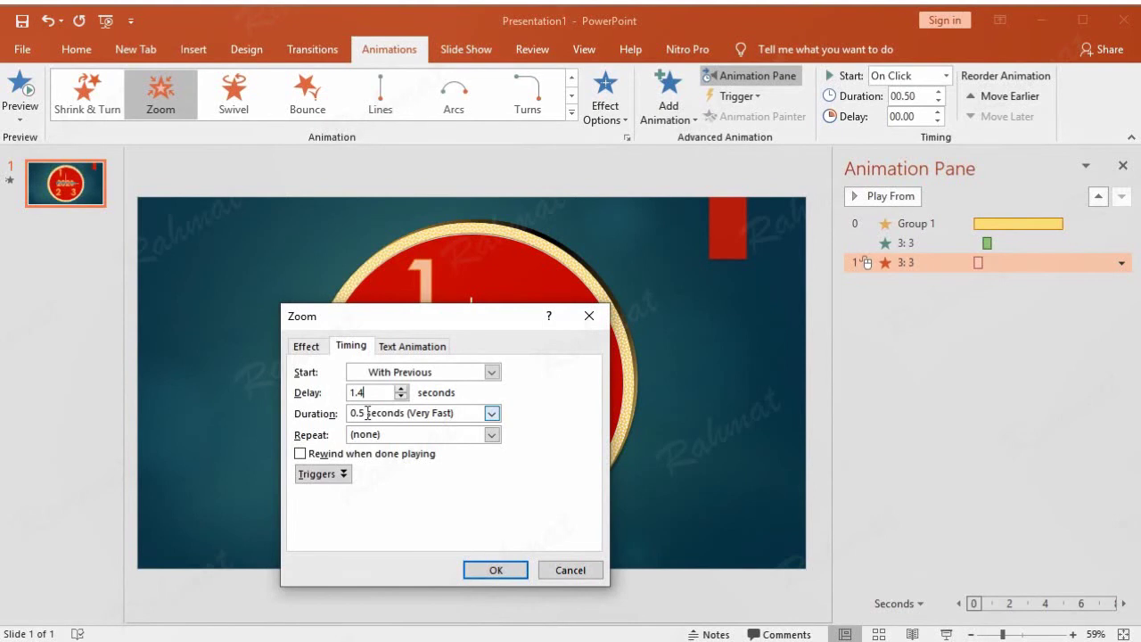
{"action": "type", "text": "5"}
{"action": "left_click", "coordinate": [307, 346]}
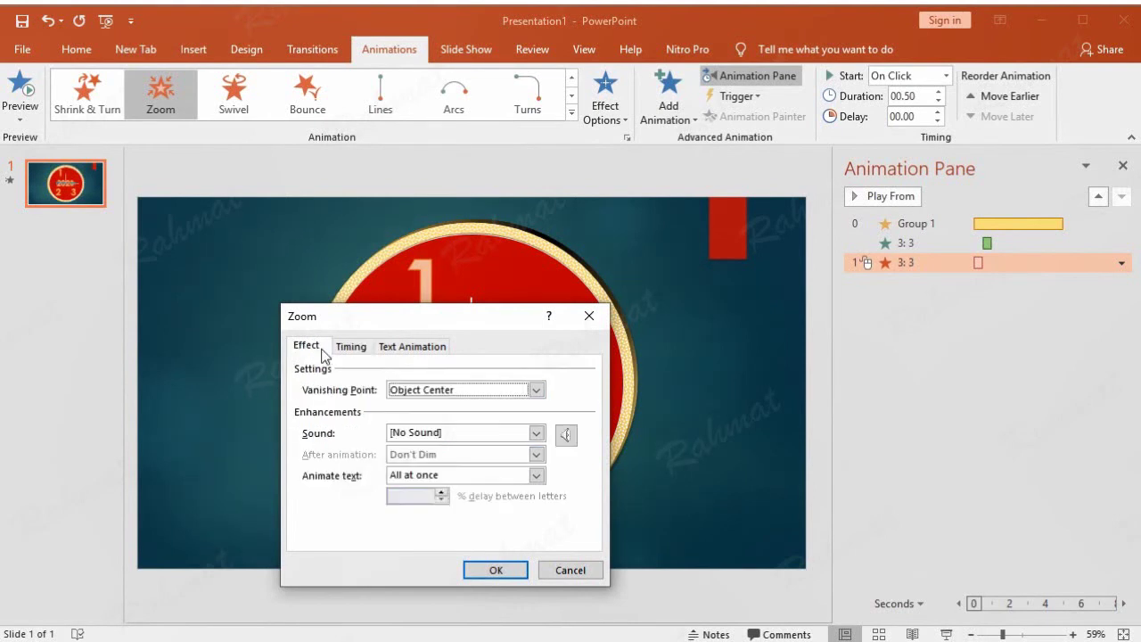
{"action": "left_click", "coordinate": [509, 565]}
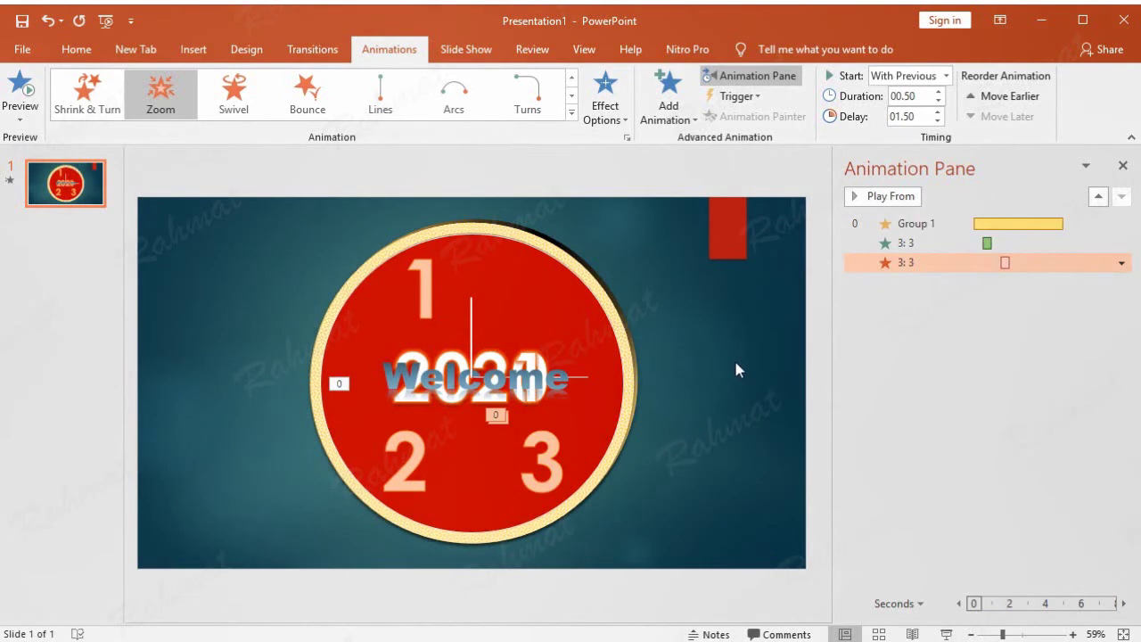
Give numeral 2 a Zoom entrance, starting With Previous after a 2.2-second delay.
{"action": "left_click", "coordinate": [428, 412]}
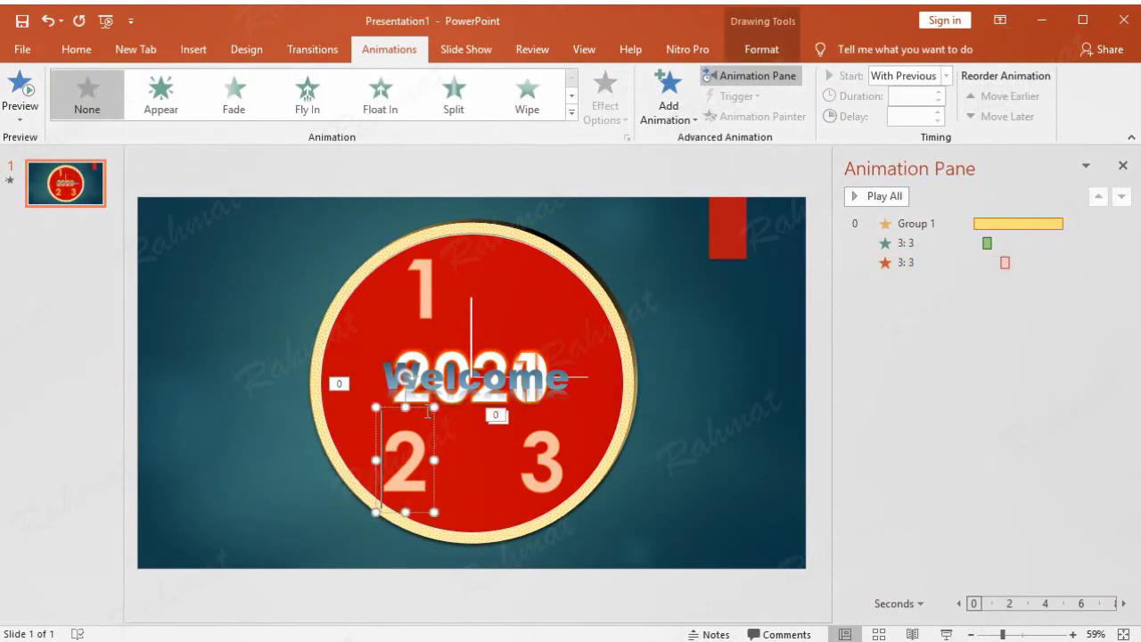
{"action": "left_click", "coordinate": [668, 100]}
{"action": "left_click", "coordinate": [693, 578]}
{"action": "left_click", "coordinate": [589, 367]}
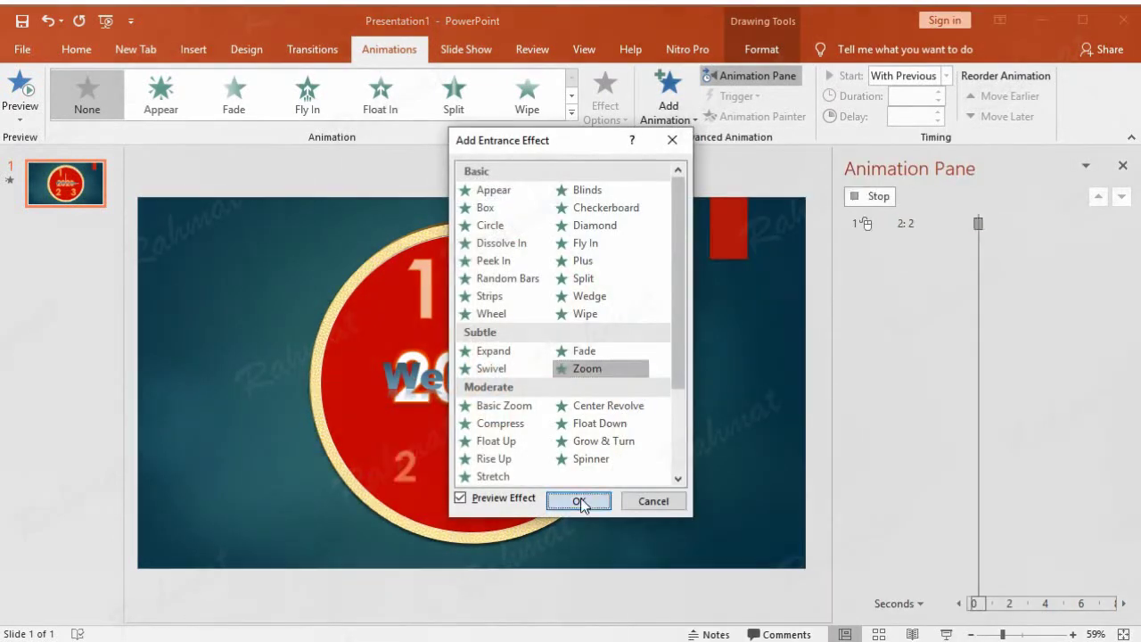
{"action": "left_click", "coordinate": [580, 499]}
{"action": "left_click", "coordinate": [1121, 282]}
{"action": "left_click", "coordinate": [1040, 383]}
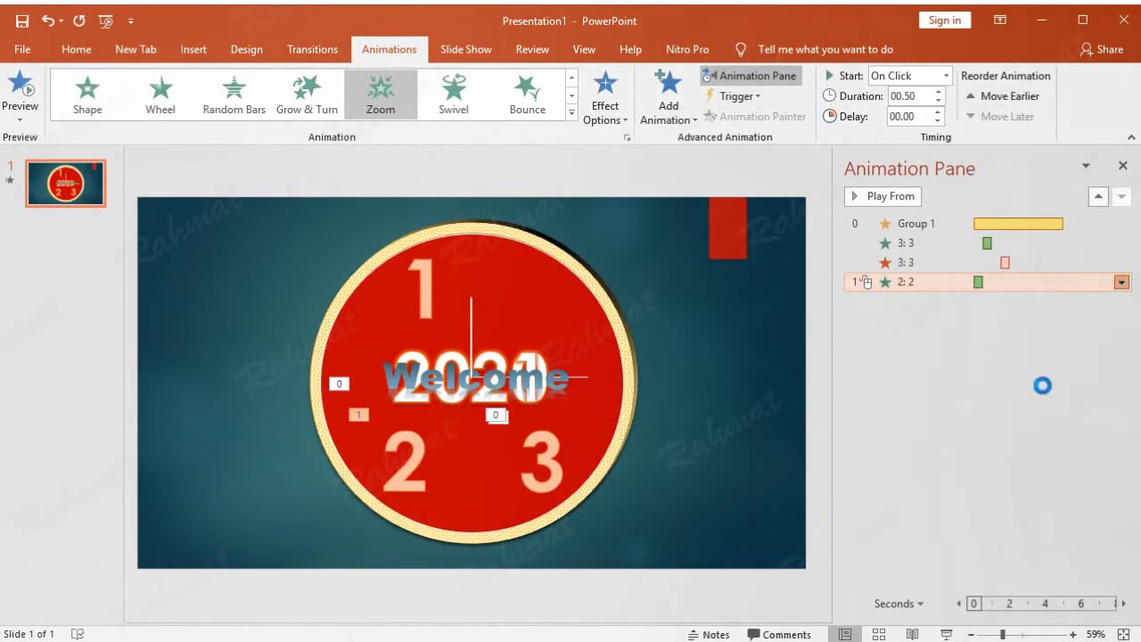
{"action": "left_click", "coordinate": [419, 372]}
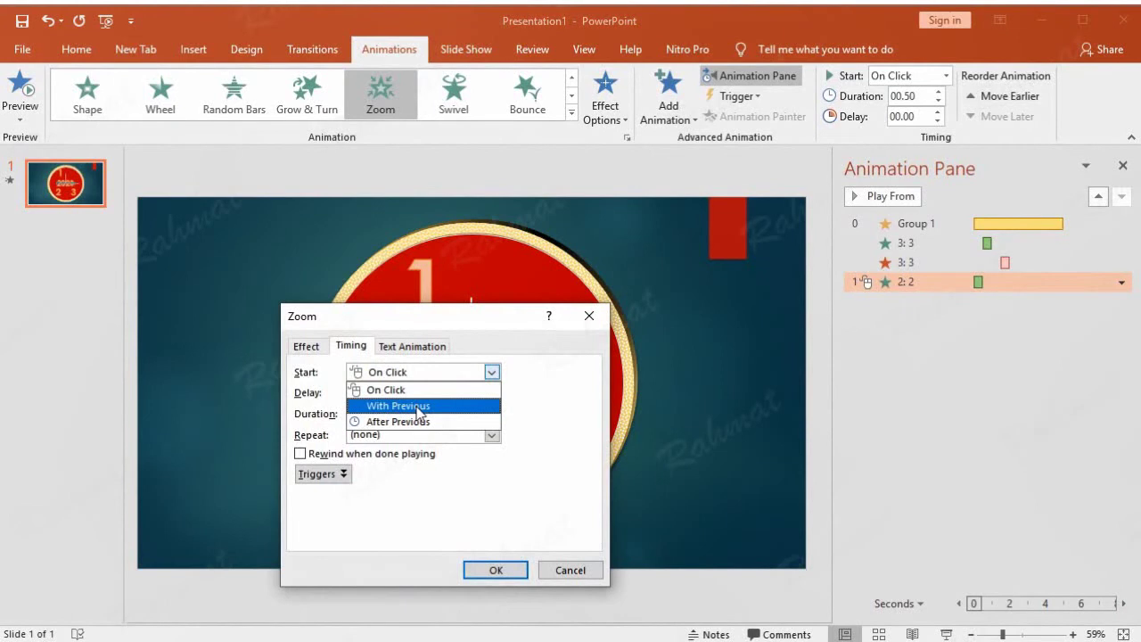
{"action": "left_click", "coordinate": [418, 408]}
{"action": "key", "text": "Tab"}
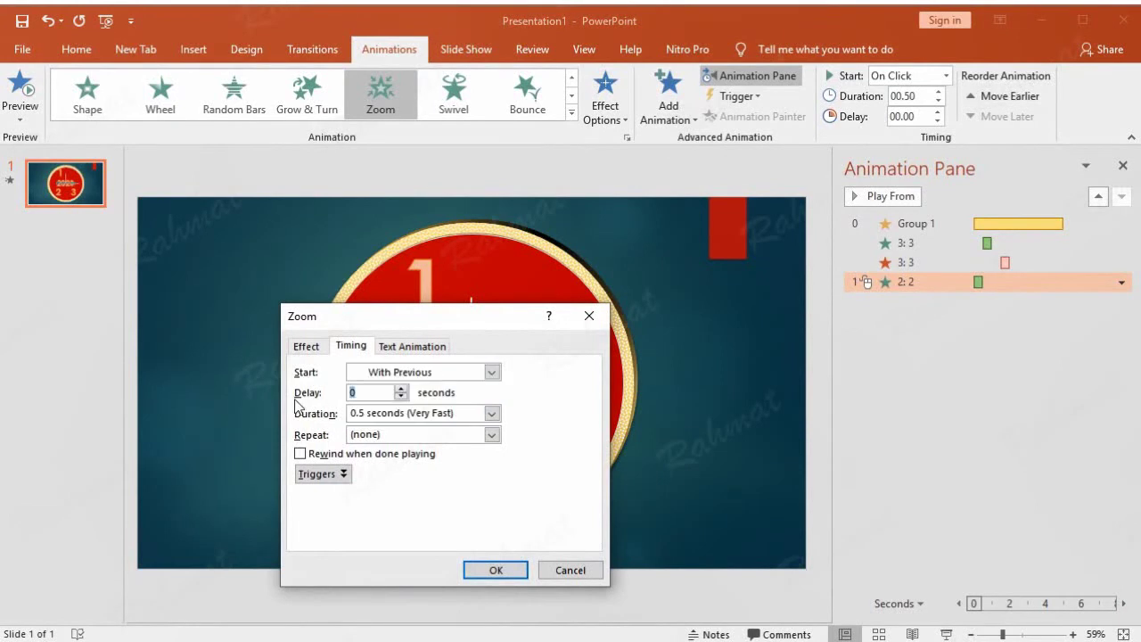
{"action": "type", "text": "0"}
{"action": "left_click", "coordinate": [306, 346]}
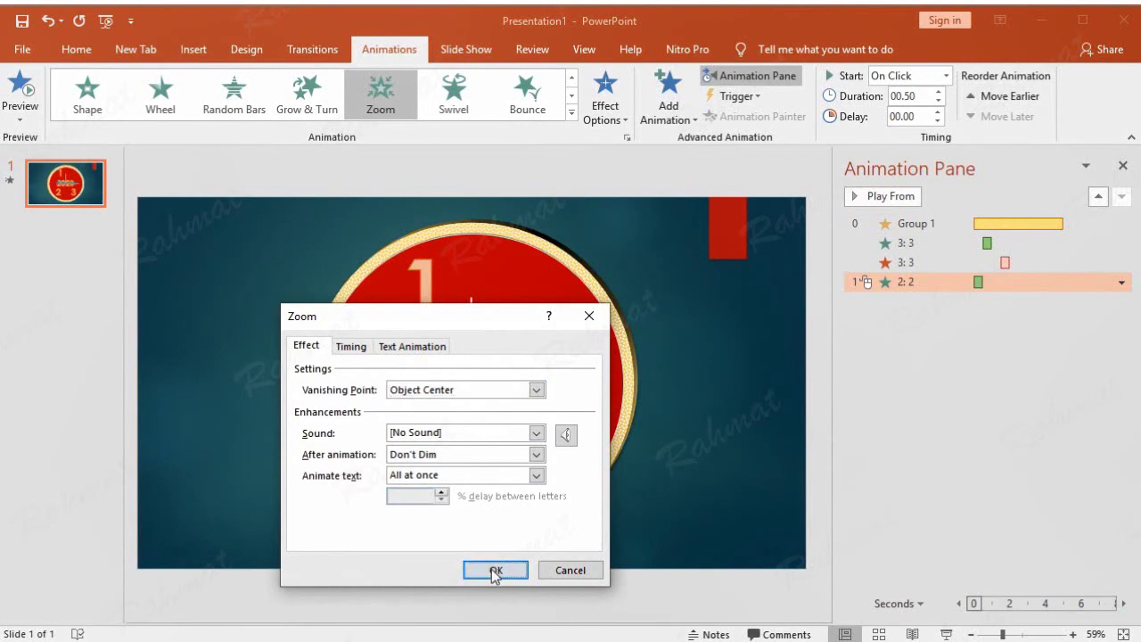
{"action": "left_click", "coordinate": [497, 569]}
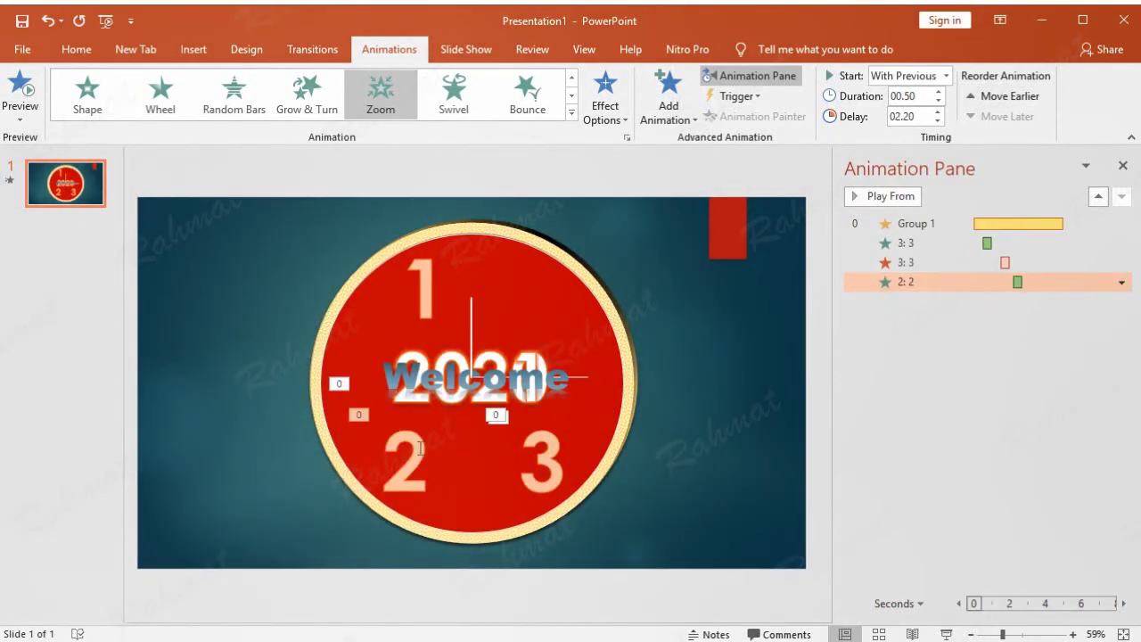
Add a Zoom exit to numeral 2, starting With Previous after a 3.2-second delay.
{"action": "left_click", "coordinate": [420, 448]}
{"action": "left_click", "coordinate": [675, 111]}
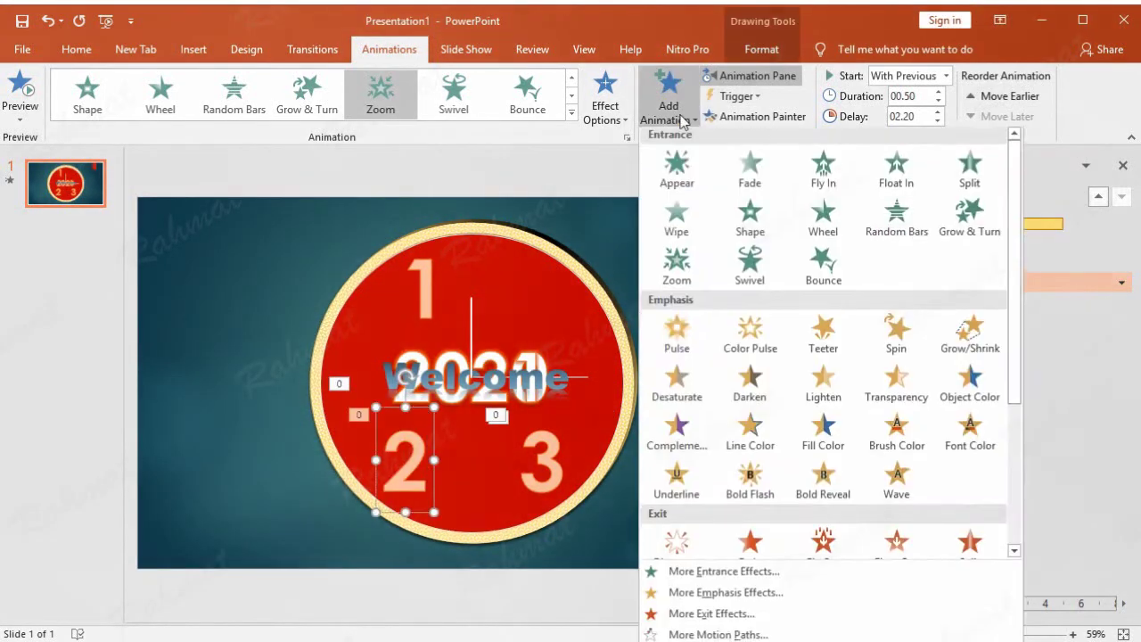
{"action": "left_click", "coordinate": [662, 617]}
{"action": "left_click", "coordinate": [600, 365]}
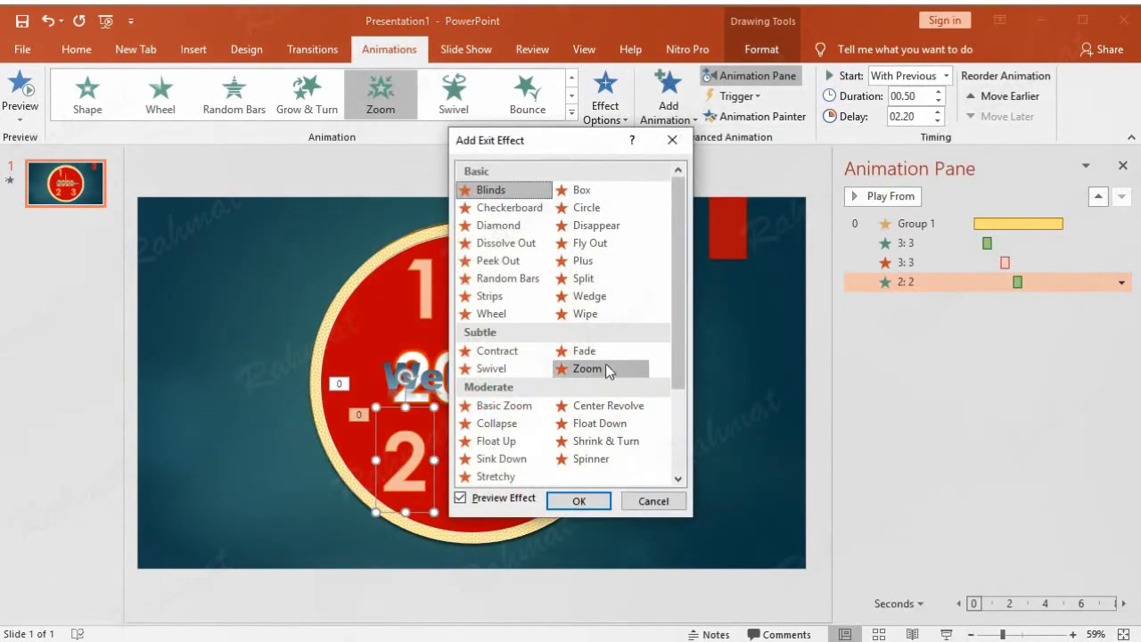
{"action": "left_click", "coordinate": [576, 501]}
{"action": "left_click", "coordinate": [1121, 301]}
{"action": "left_click", "coordinate": [990, 401]}
{"action": "left_click", "coordinate": [459, 372]}
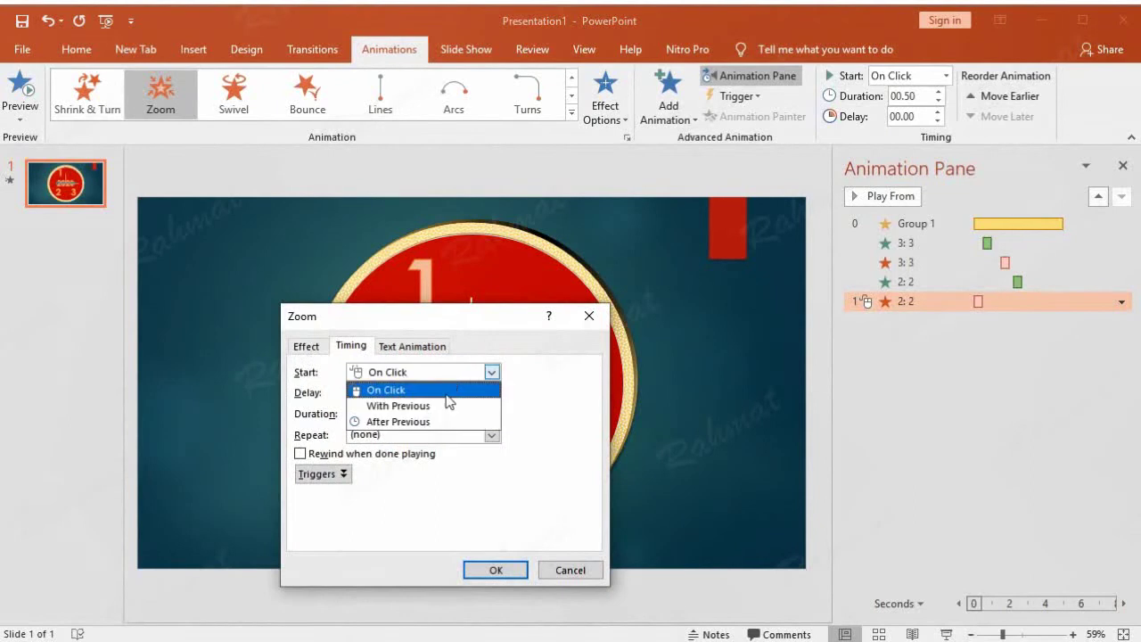
{"action": "left_click", "coordinate": [437, 402]}
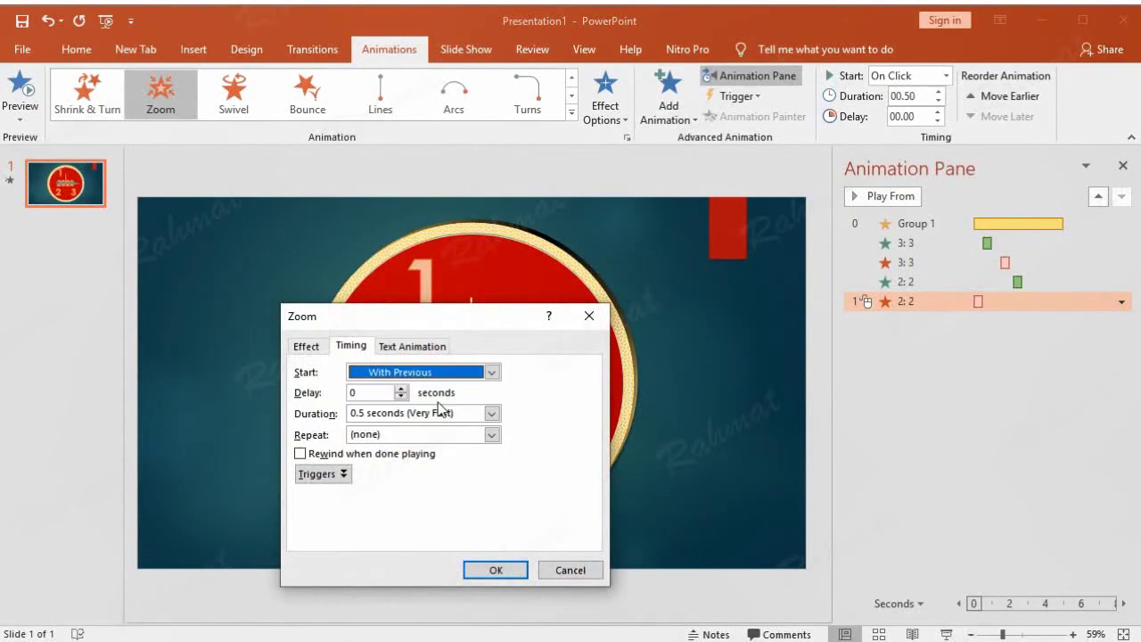
{"action": "double_click", "coordinate": [354, 393]}
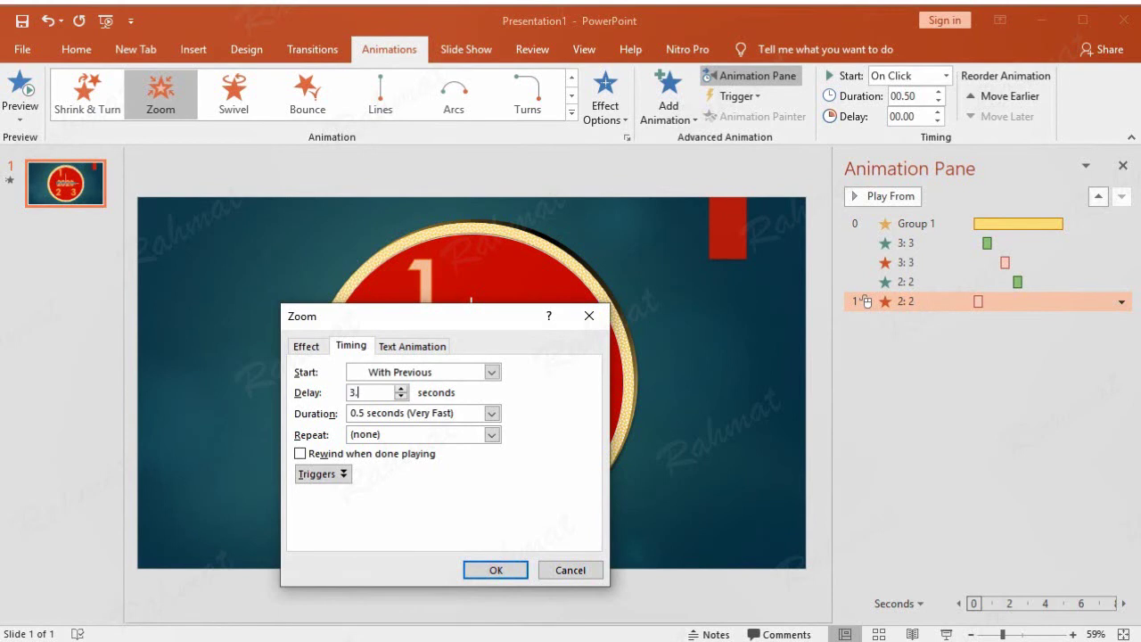
{"action": "left_click", "coordinate": [310, 348]}
{"action": "left_click", "coordinate": [494, 571]}
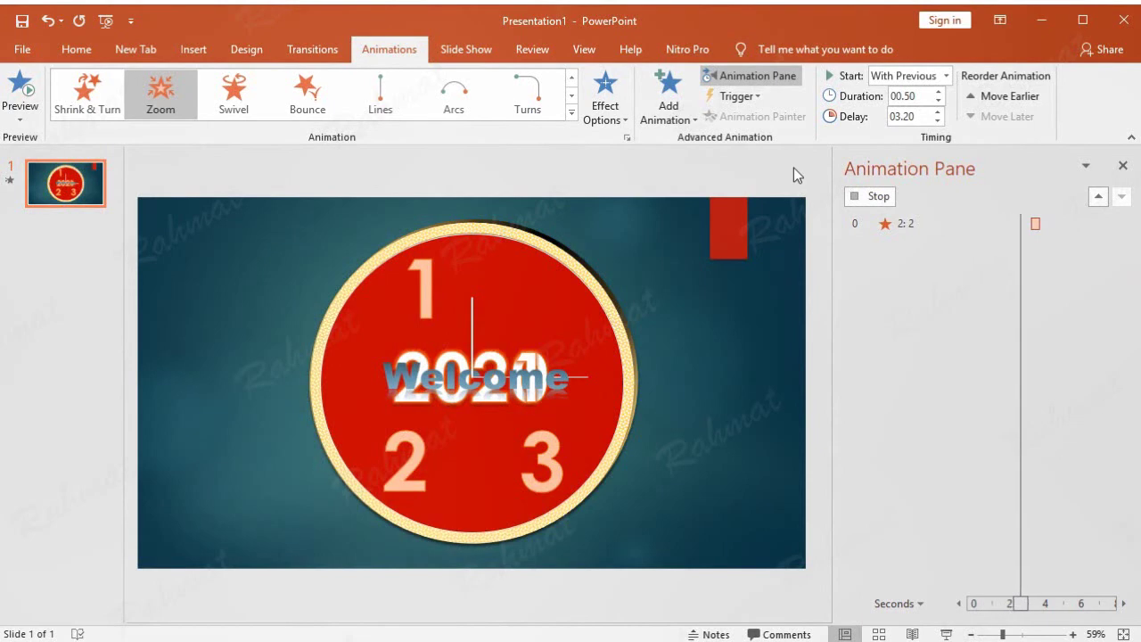
{"action": "left_click", "coordinate": [422, 294]}
Give numeral 1 a Zoom entrance, starting With Previous after a 4-second delay.
{"action": "left_click", "coordinate": [669, 98]}
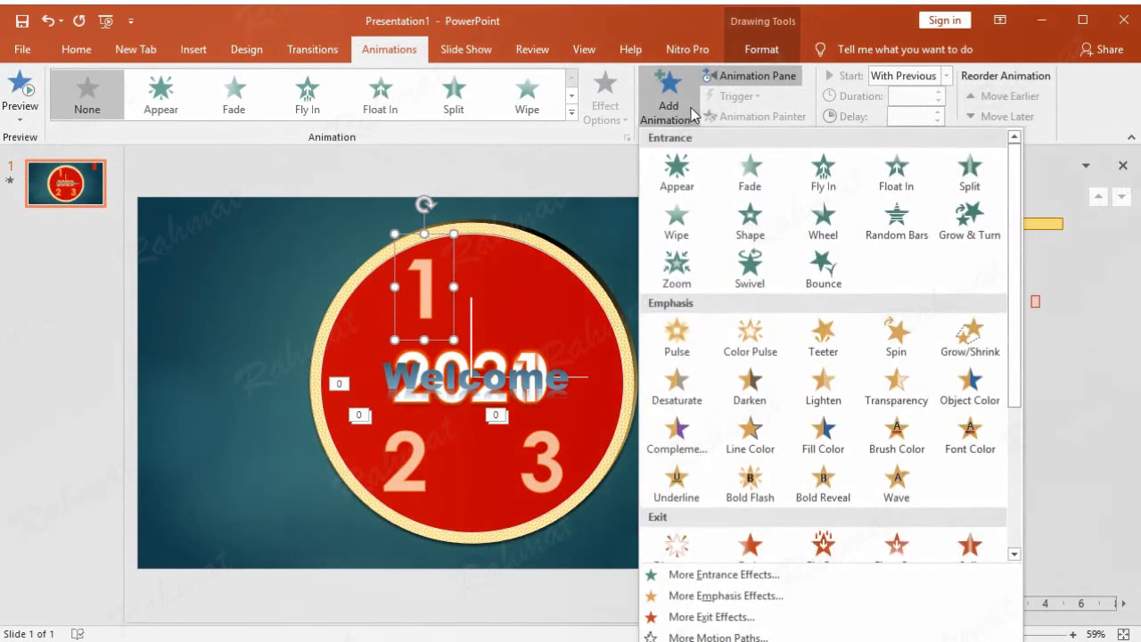
{"action": "left_click", "coordinate": [675, 576]}
{"action": "left_click", "coordinate": [588, 368]}
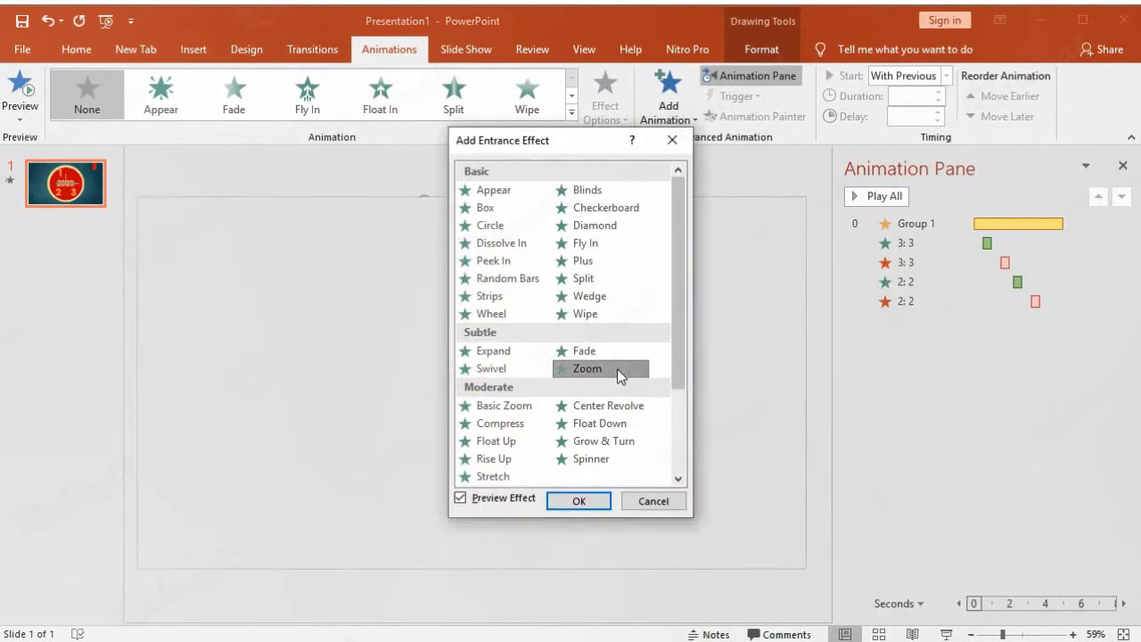
{"action": "left_click", "coordinate": [592, 501]}
{"action": "left_click", "coordinate": [1122, 322]}
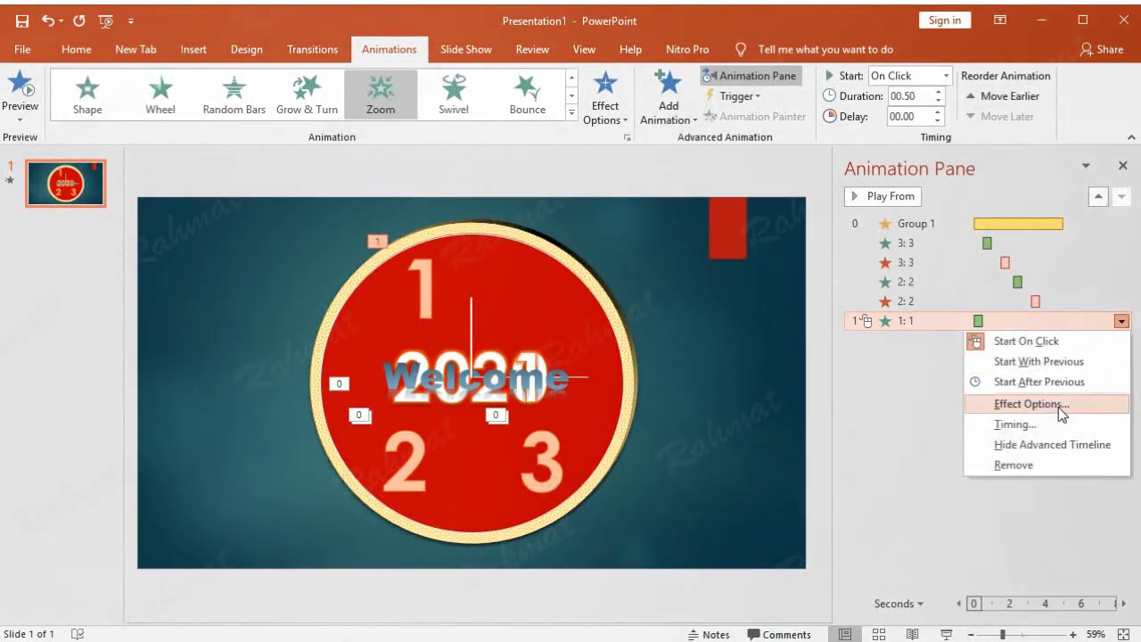
{"action": "left_click", "coordinate": [1043, 425]}
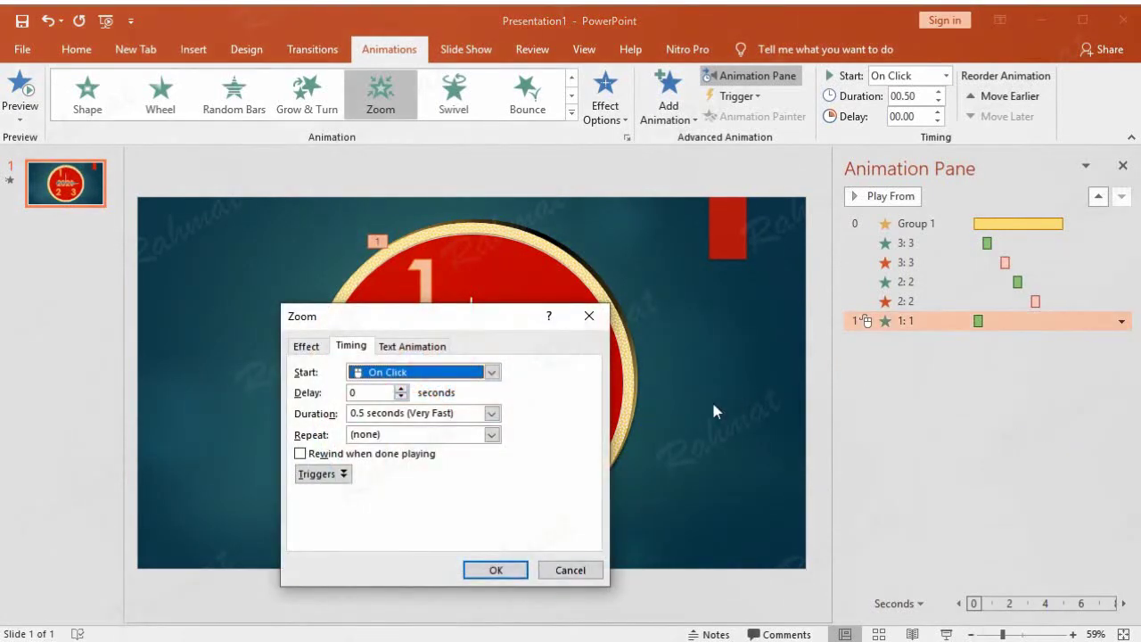
{"action": "left_click", "coordinate": [407, 372]}
{"action": "left_click", "coordinate": [404, 407]}
{"action": "key", "text": "Tab"}
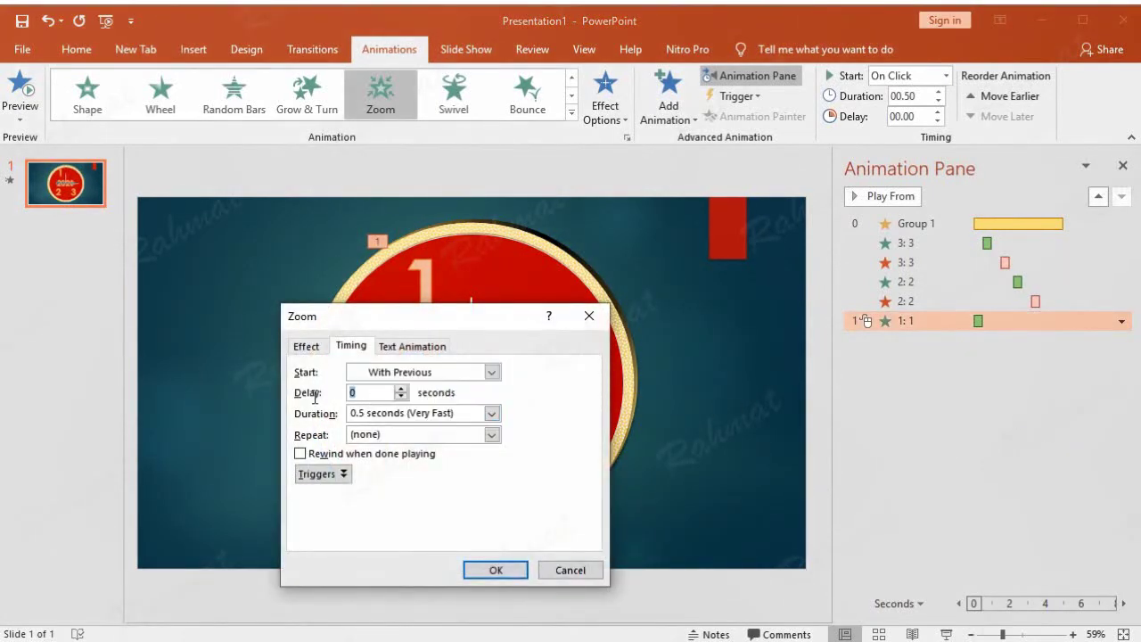
{"action": "type", "text": "4"}
{"action": "left_click", "coordinate": [319, 349]}
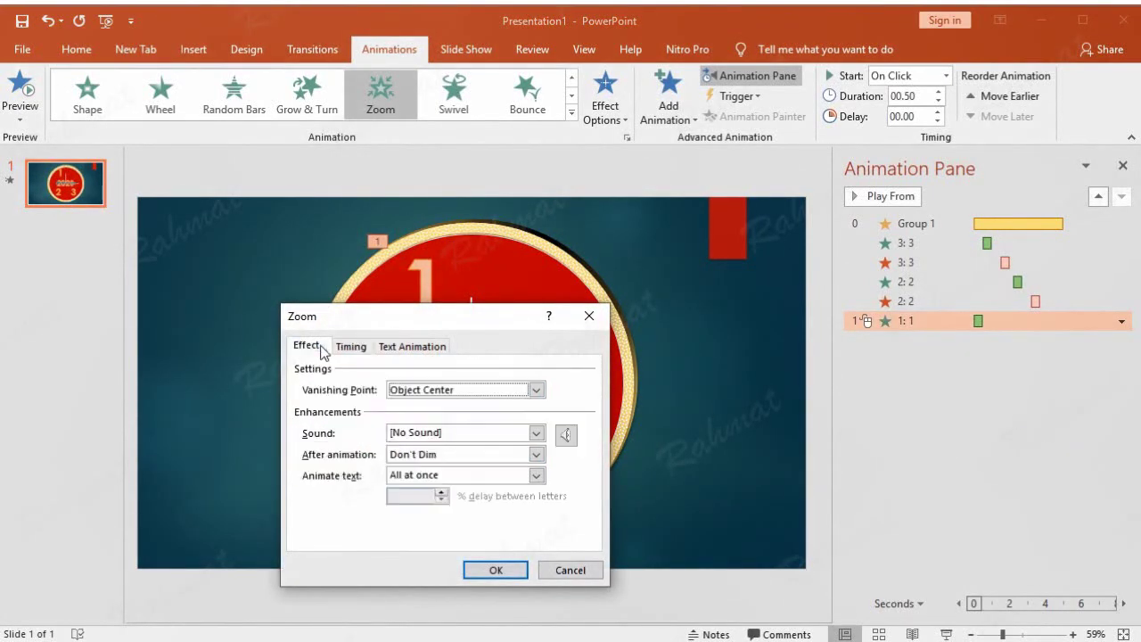
{"action": "left_click", "coordinate": [497, 570]}
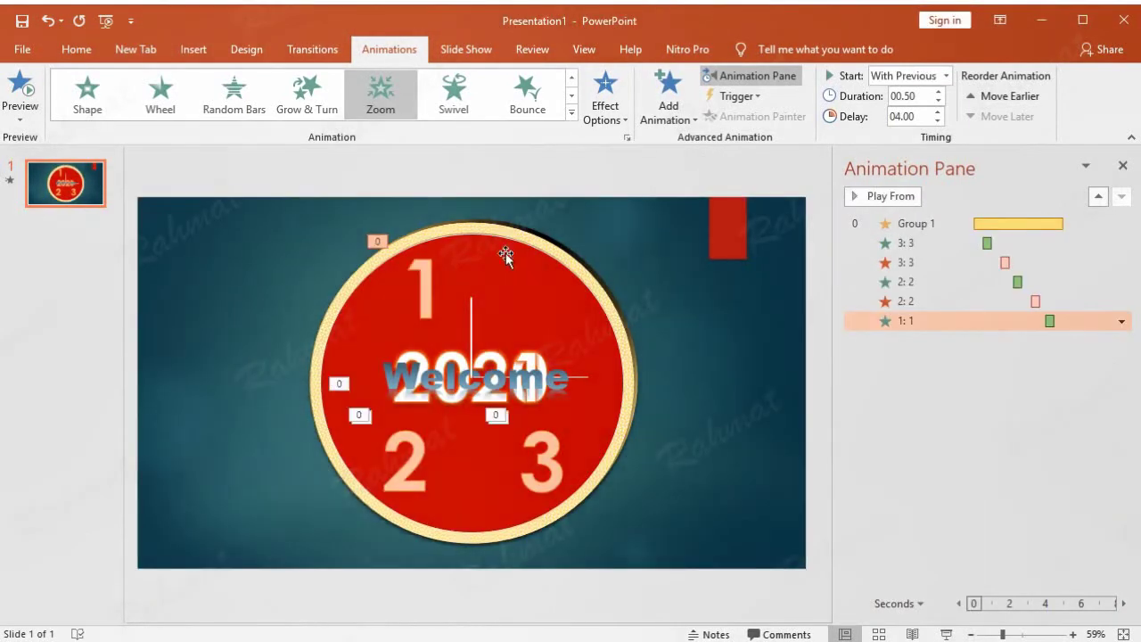
Add a Zoom exit to numeral 1, starting With Previous after a 5-second delay.
{"action": "left_click", "coordinate": [425, 277]}
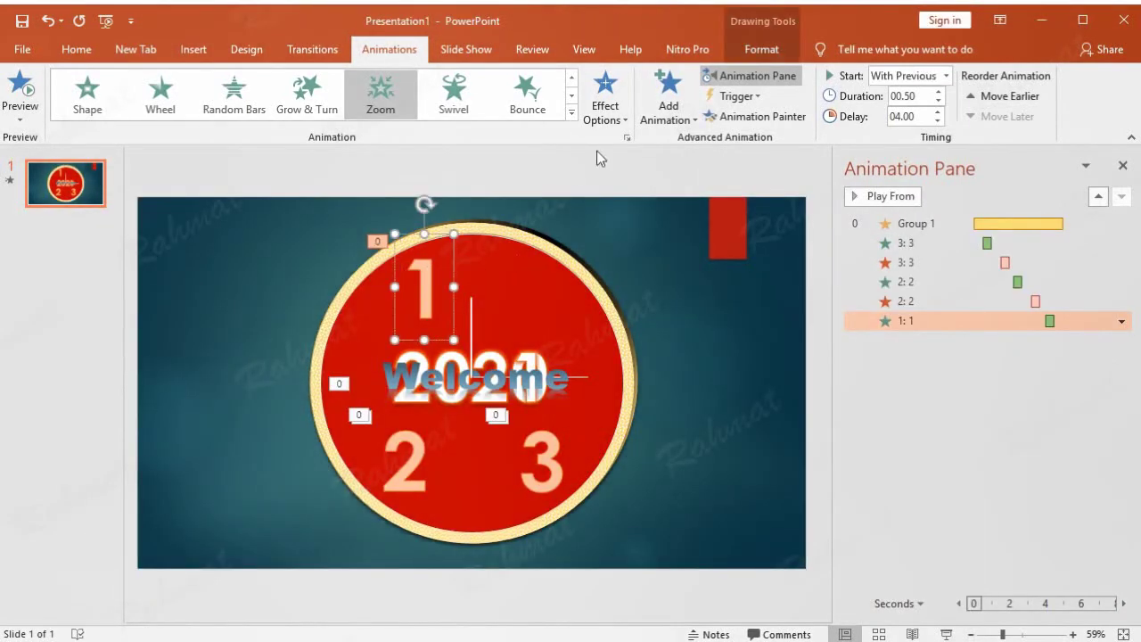
{"action": "left_click", "coordinate": [669, 98]}
{"action": "left_click", "coordinate": [702, 618]}
{"action": "left_click", "coordinate": [603, 370]}
{"action": "left_click", "coordinate": [580, 502]}
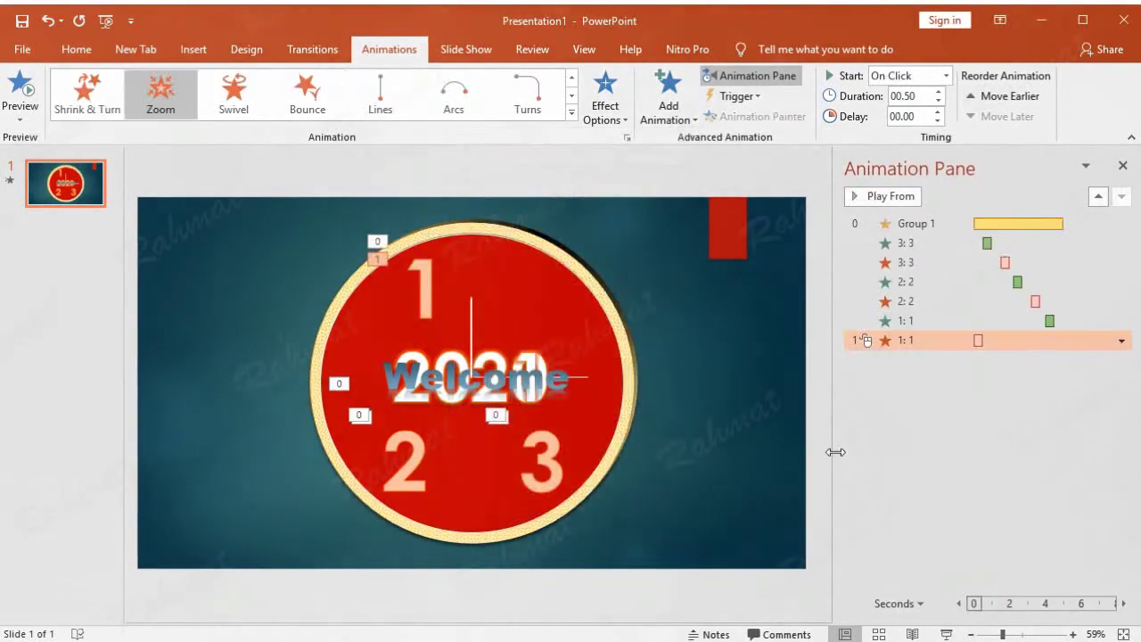
{"action": "left_click", "coordinate": [1121, 341]}
{"action": "left_click", "coordinate": [1045, 439]}
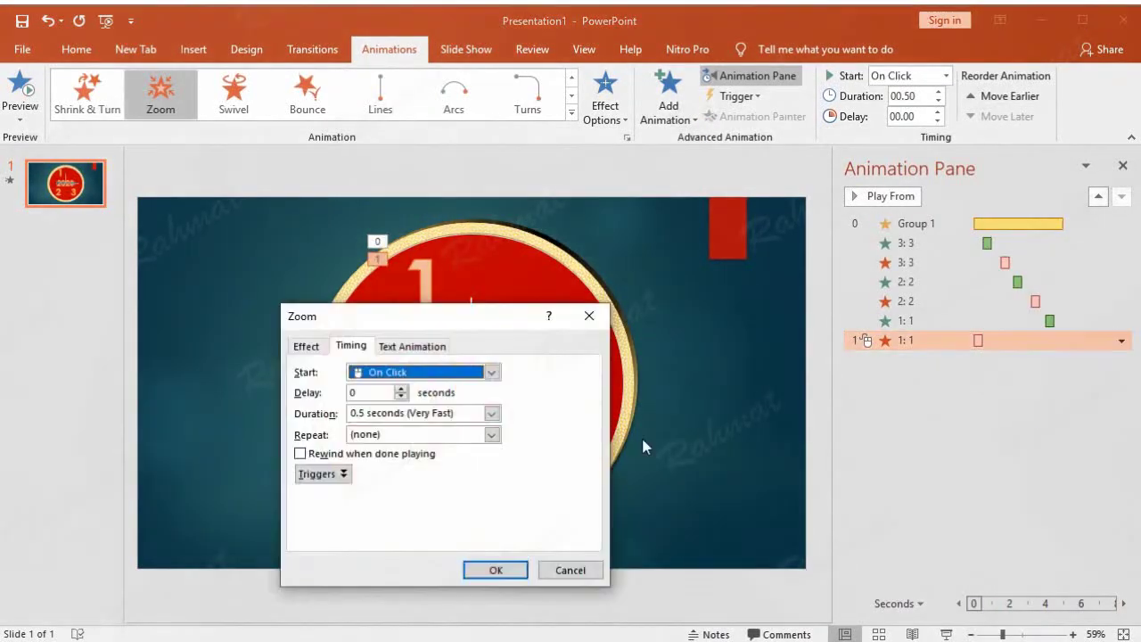
{"action": "left_click", "coordinate": [492, 372]}
{"action": "left_click", "coordinate": [456, 407]}
{"action": "double_click", "coordinate": [378, 396]}
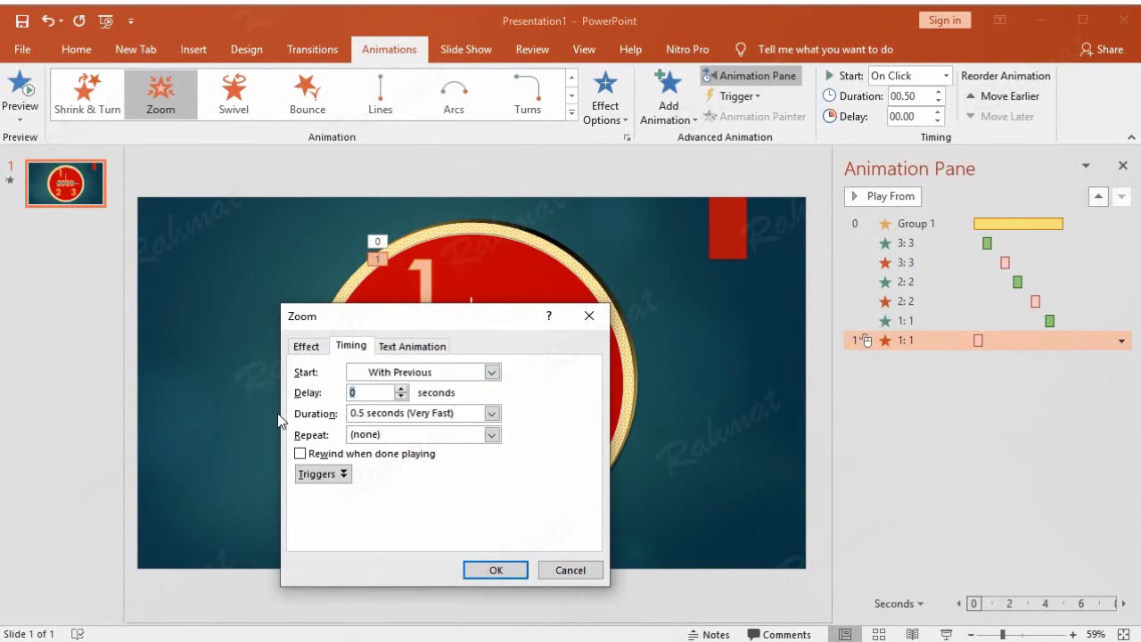
{"action": "type", "text": "5"}
{"action": "left_click", "coordinate": [306, 346]}
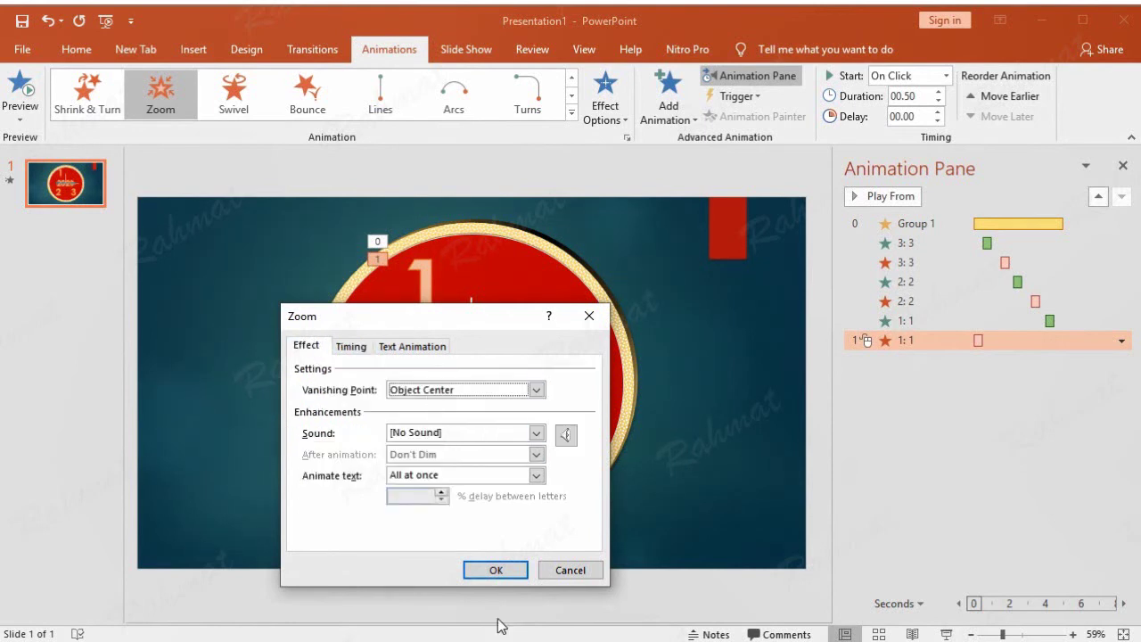
{"action": "left_click", "coordinate": [511, 571]}
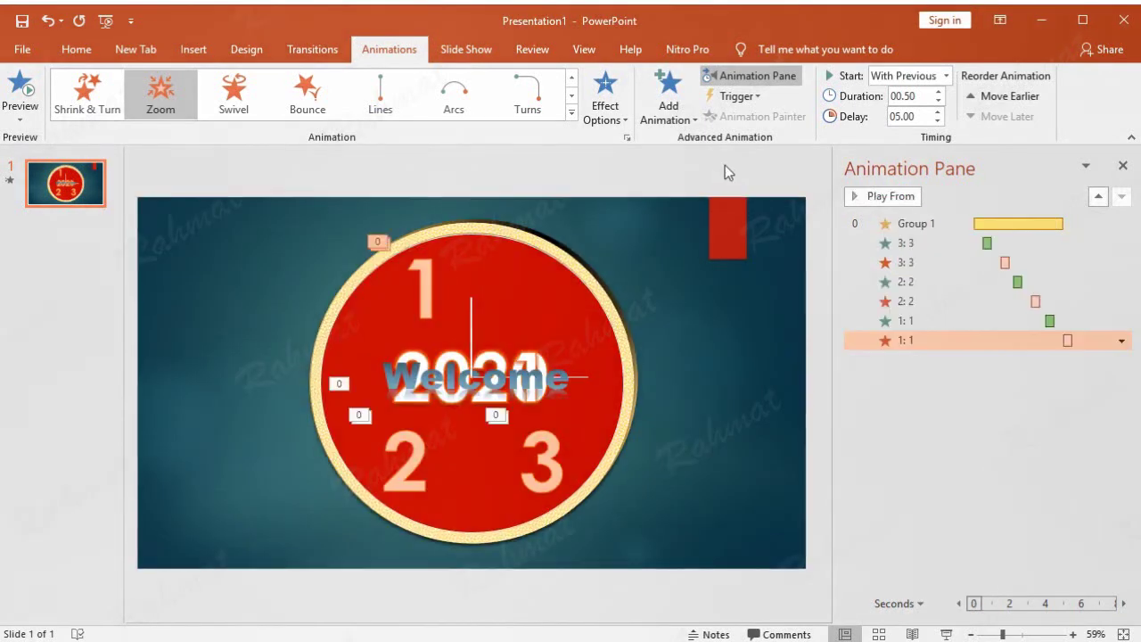
{"action": "left_click", "coordinate": [679, 184]}
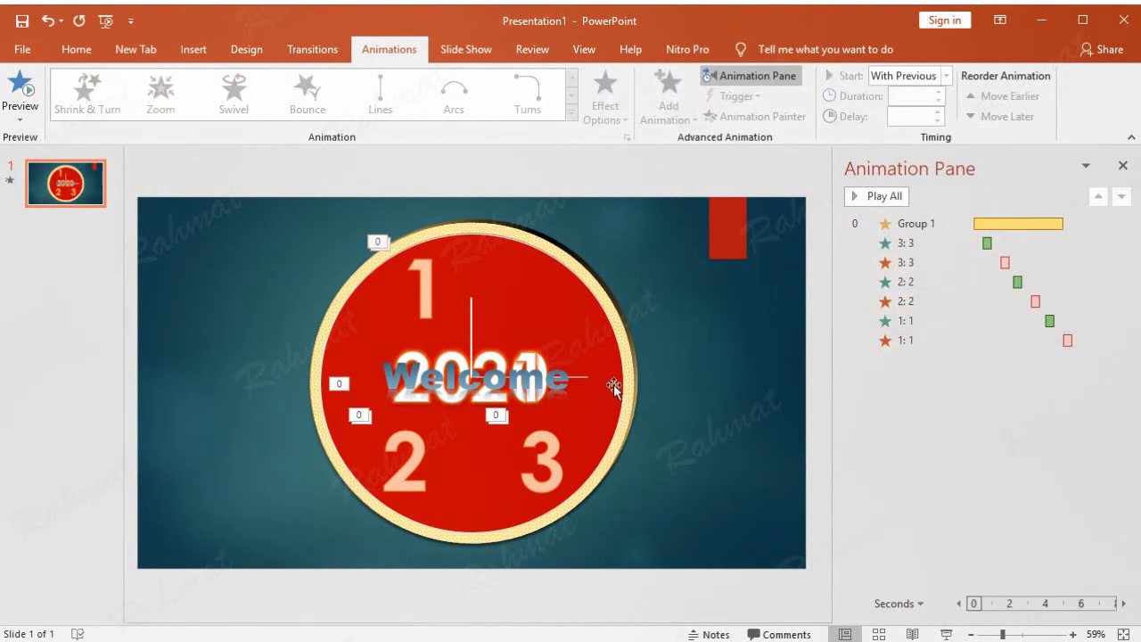
Add a Disappear exit to clock-hands Group 1, starting After Previous.
{"action": "left_click", "coordinate": [587, 379]}
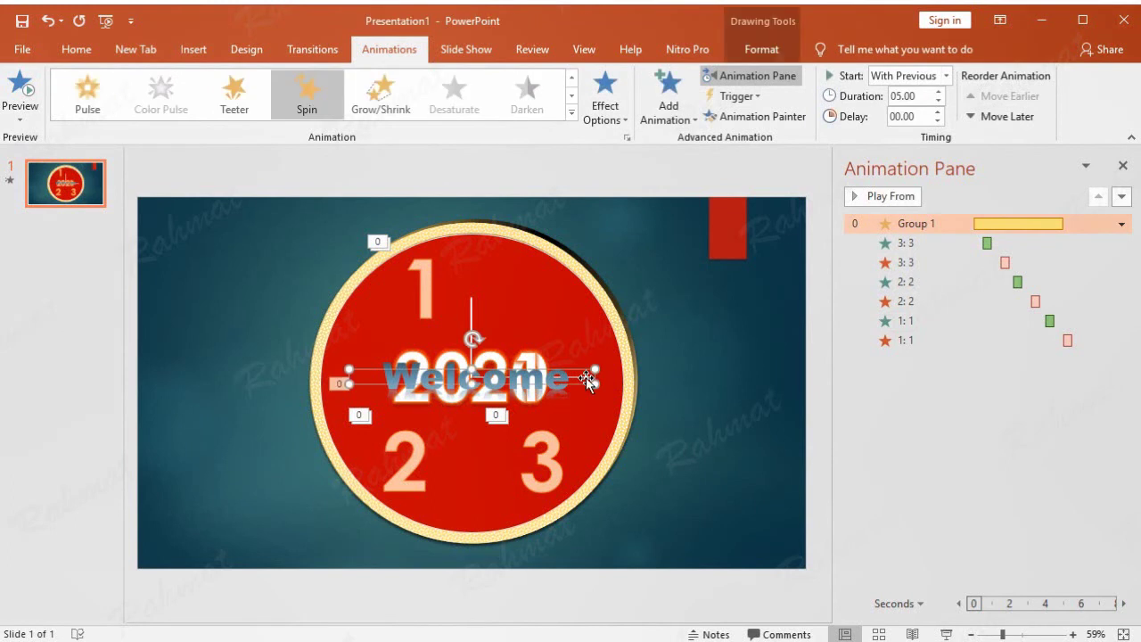
{"action": "left_click", "coordinate": [669, 109]}
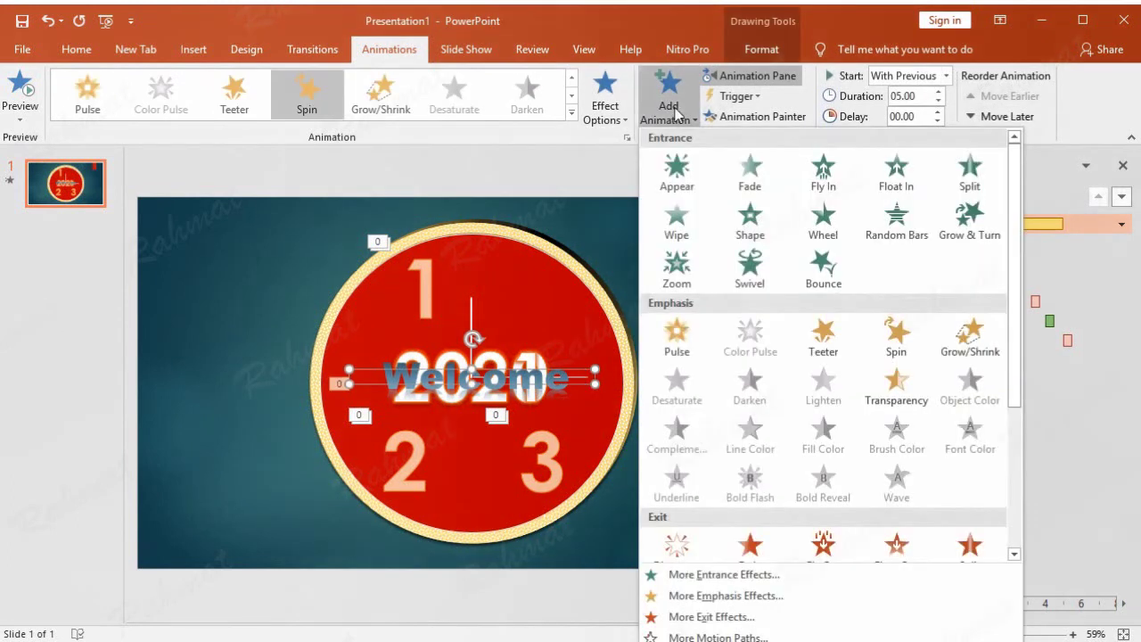
{"action": "left_click", "coordinate": [694, 617]}
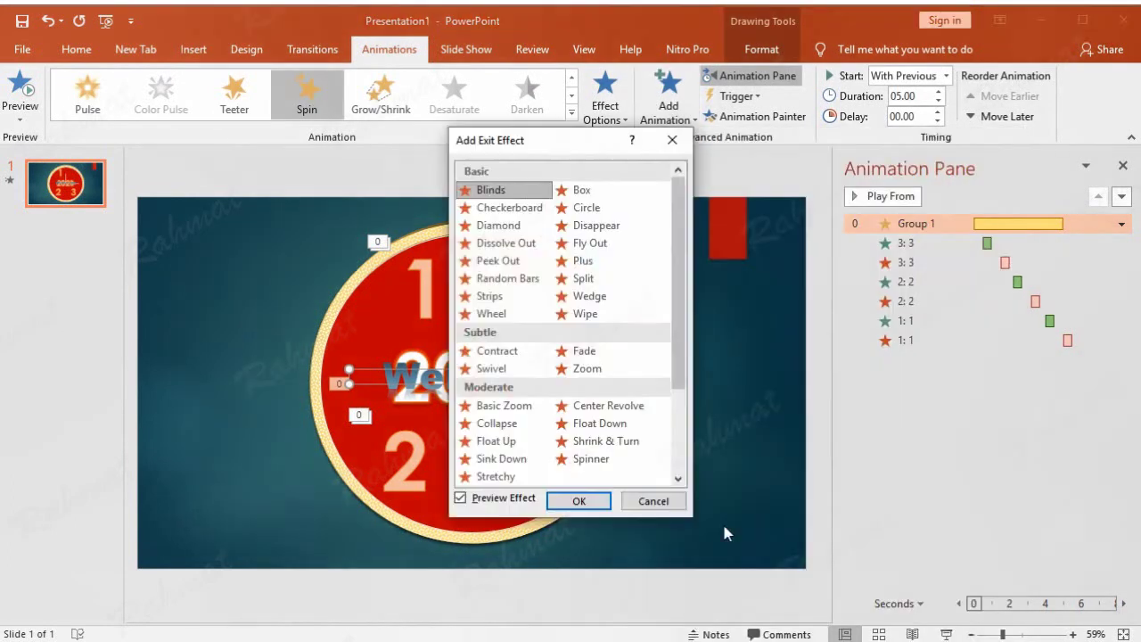
{"action": "left_click", "coordinate": [616, 225]}
{"action": "left_click", "coordinate": [589, 501]}
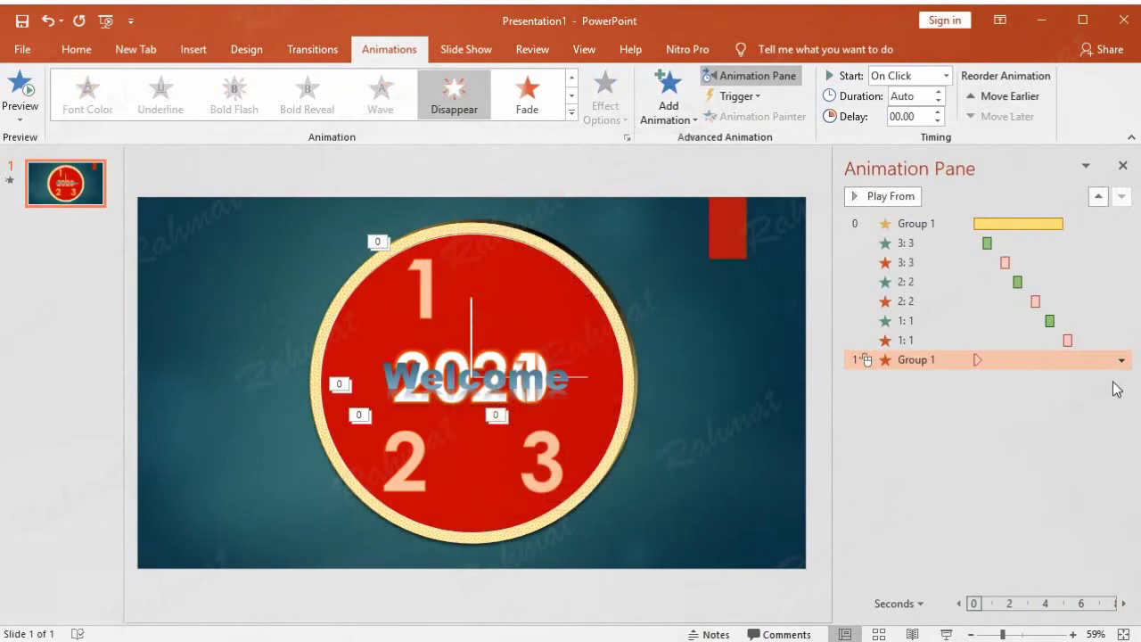
{"action": "left_click", "coordinate": [1121, 360]}
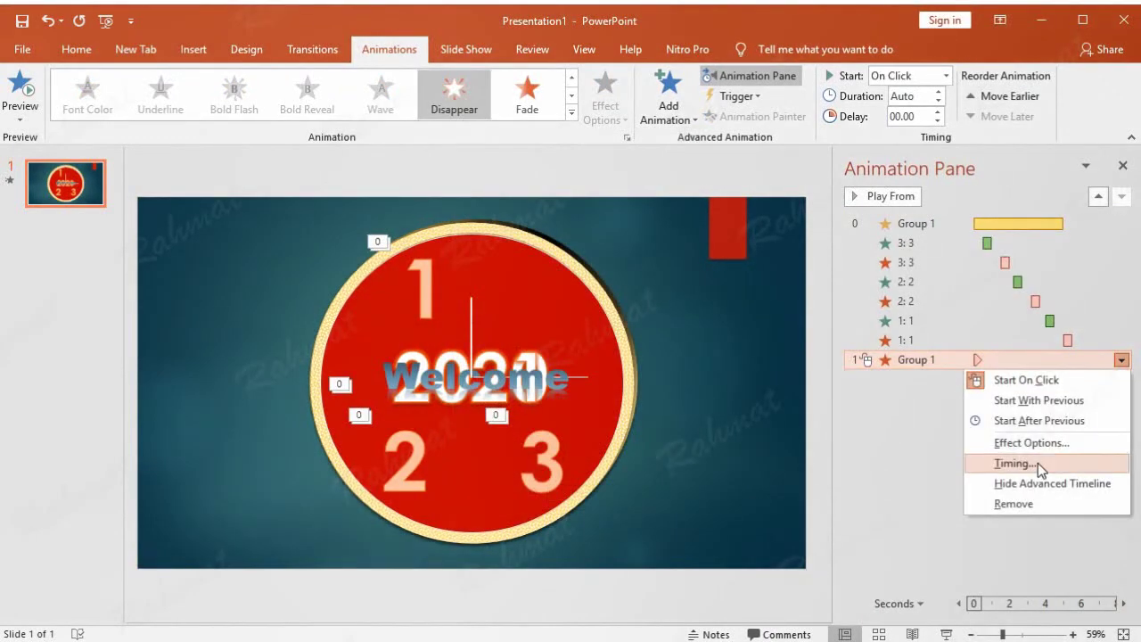
{"action": "left_click", "coordinate": [1038, 463]}
{"action": "left_click", "coordinate": [443, 372]}
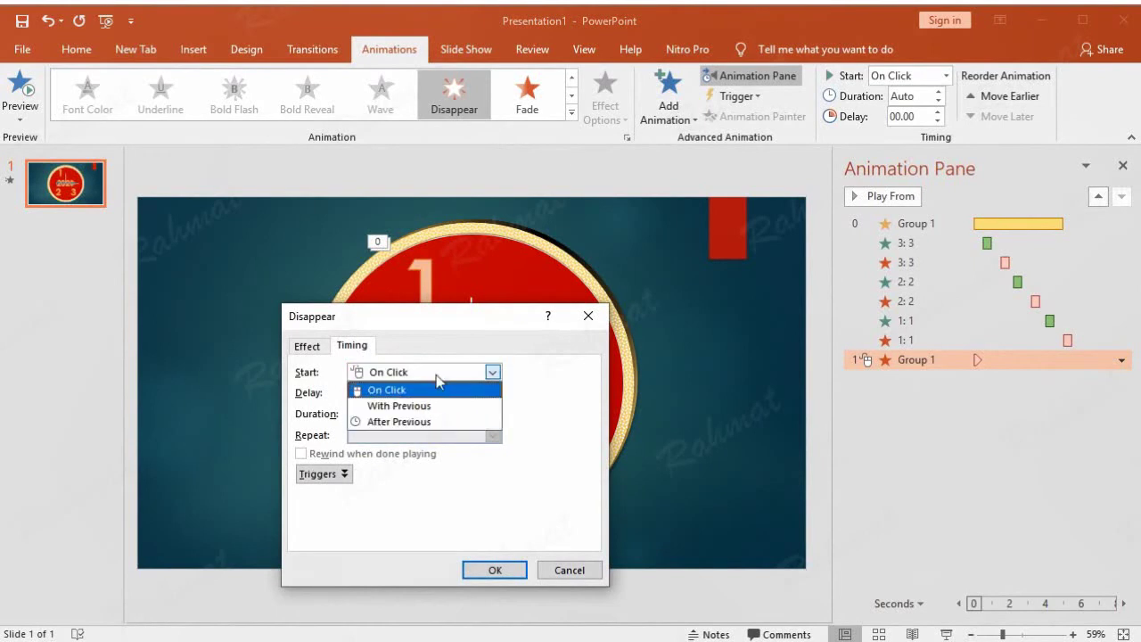
{"action": "left_click", "coordinate": [374, 420]}
{"action": "left_click", "coordinate": [481, 571]}
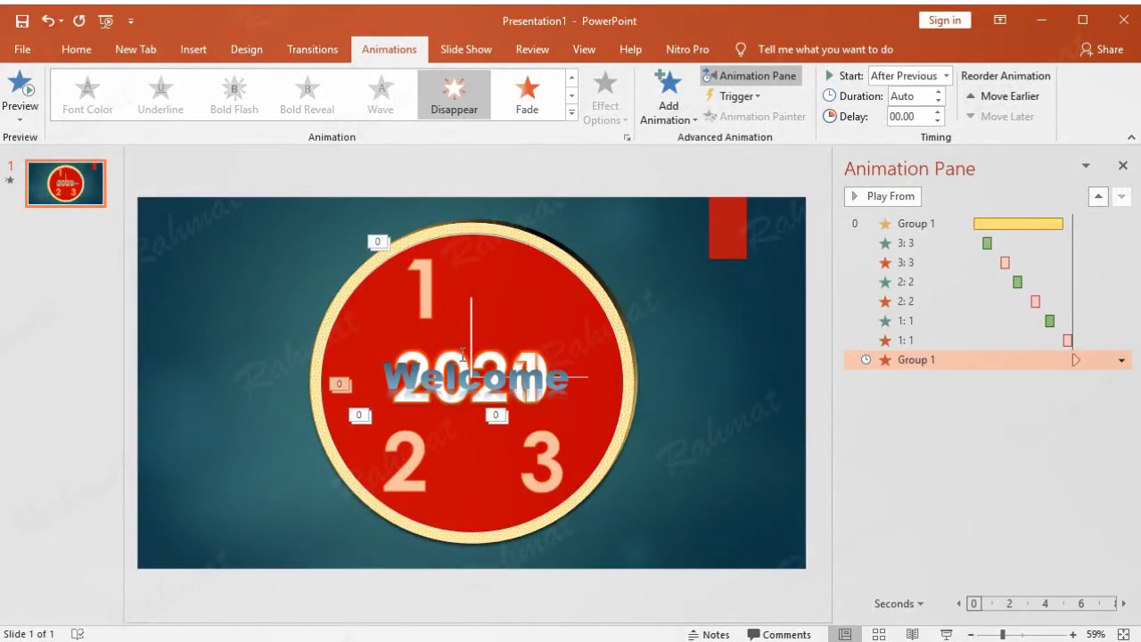
Add a Disappear exit to the vertical clock hand, starting With Previous.
{"action": "left_click", "coordinate": [472, 301]}
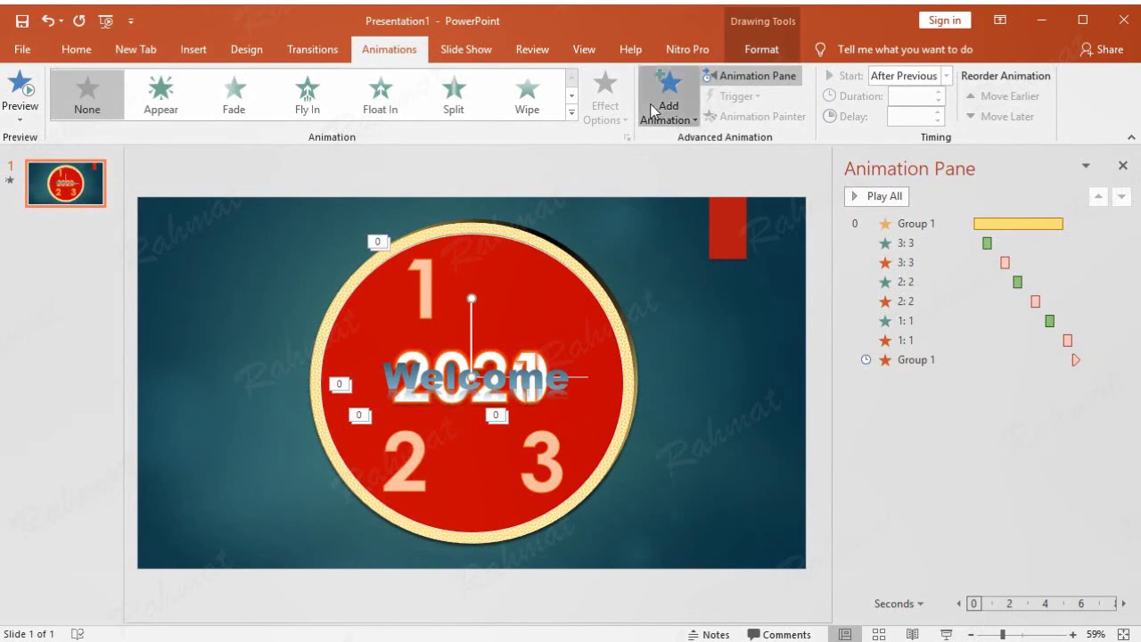
{"action": "left_click", "coordinate": [669, 94]}
{"action": "left_click", "coordinate": [731, 614]}
{"action": "left_click", "coordinate": [596, 227]}
{"action": "left_click", "coordinate": [579, 499]}
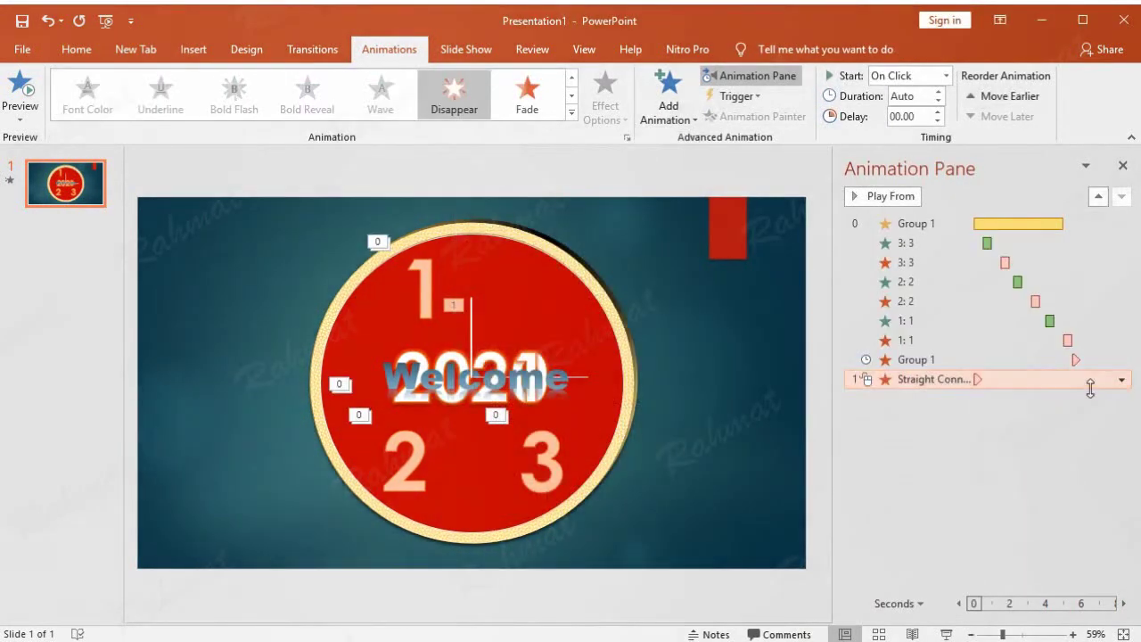
{"action": "left_click", "coordinate": [1122, 379]}
{"action": "left_click", "coordinate": [1034, 488]}
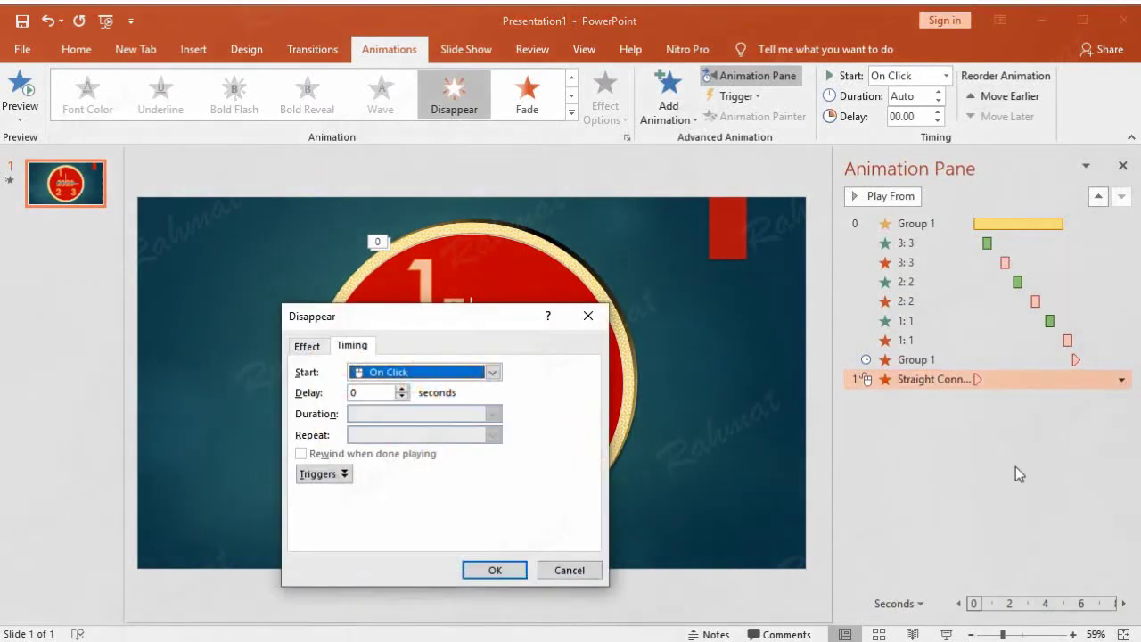
{"action": "left_click", "coordinate": [442, 372]}
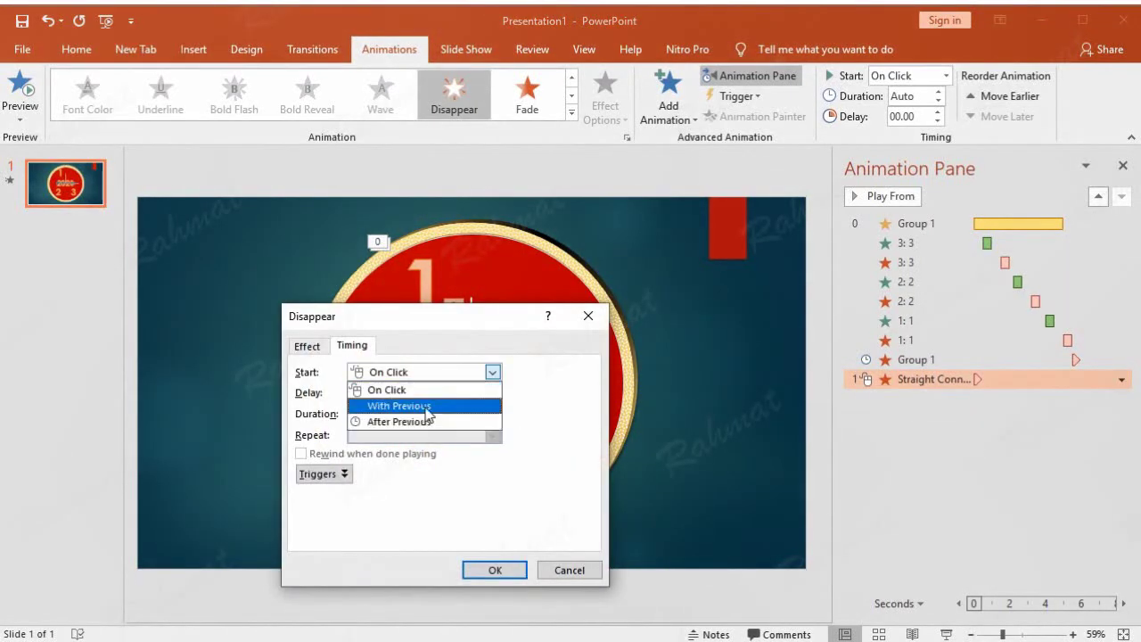
{"action": "left_click", "coordinate": [374, 402]}
{"action": "left_click", "coordinate": [486, 569]}
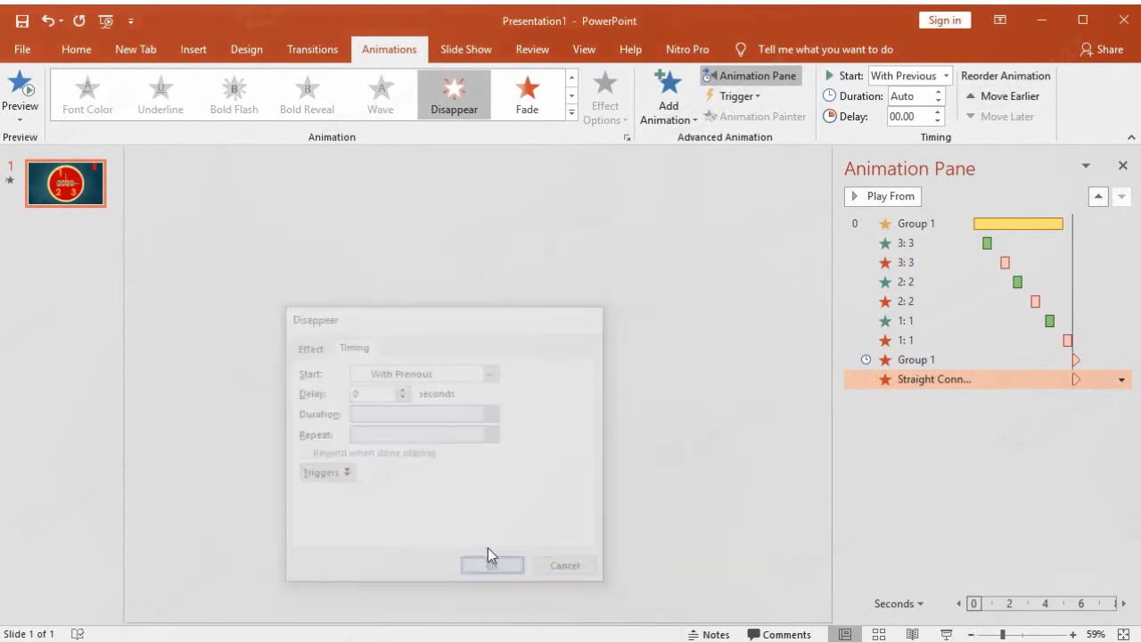
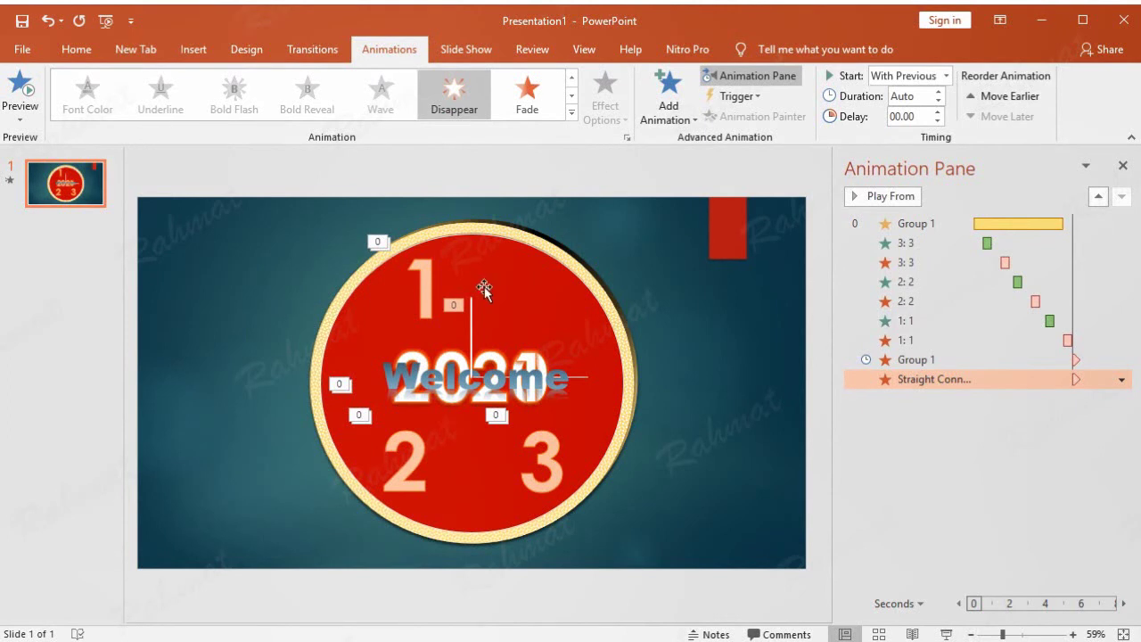
Give the red clock face (Oval B) a Wheel exit effect.
{"action": "left_click", "coordinate": [522, 259]}
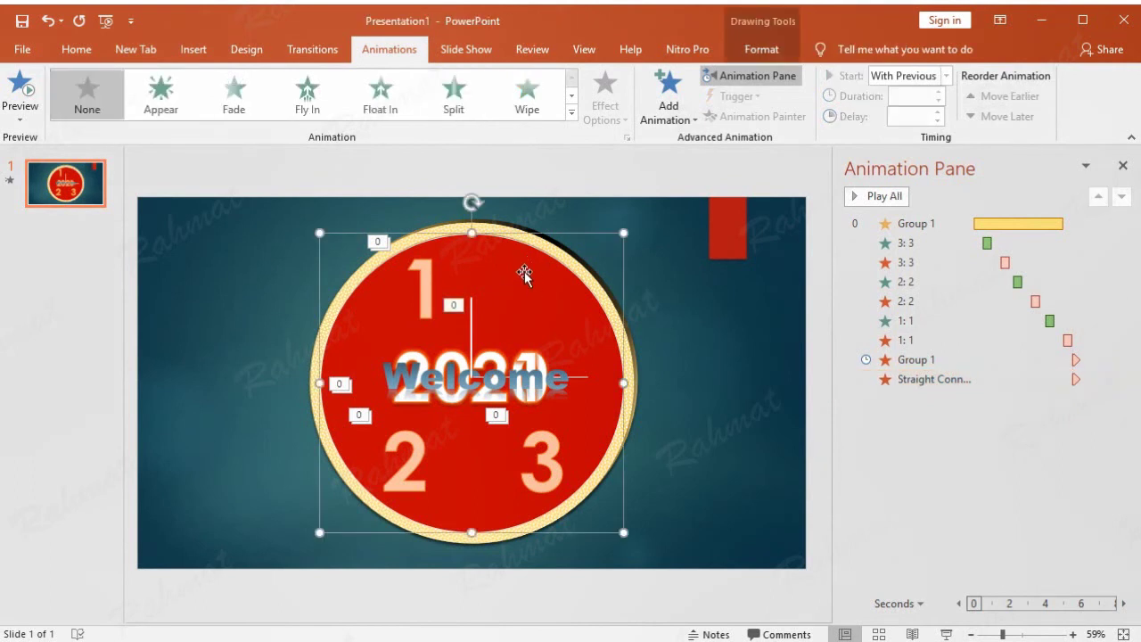
{"action": "left_click_drag", "start_coordinate": [525, 271], "coordinate": [525, 315]}
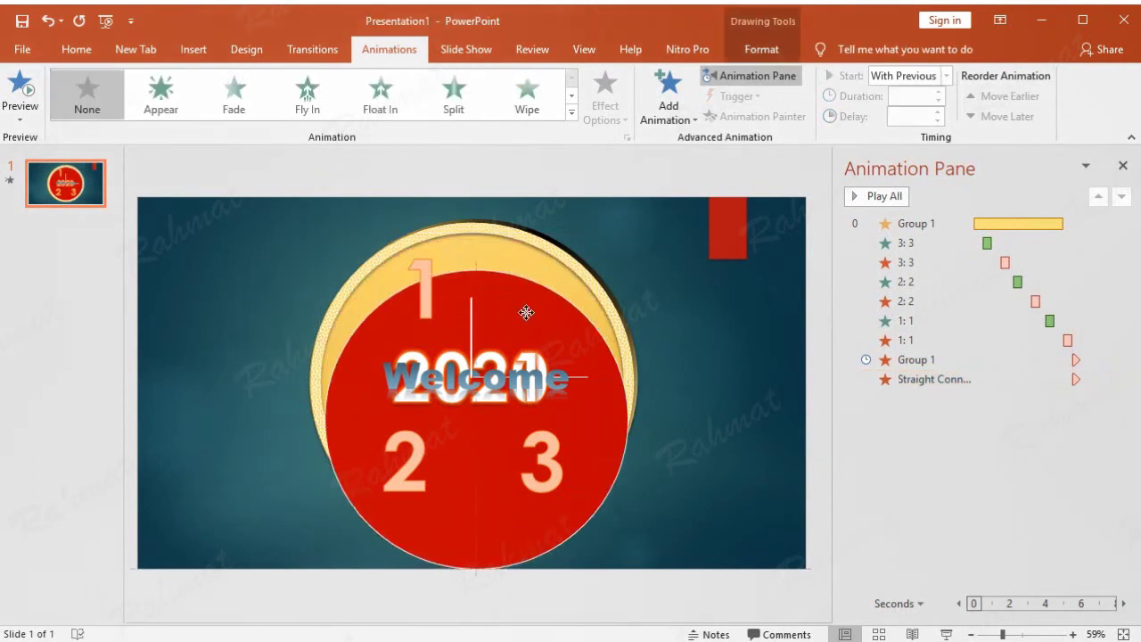
{"action": "left_click", "coordinate": [47, 20]}
{"action": "left_click", "coordinate": [666, 123]}
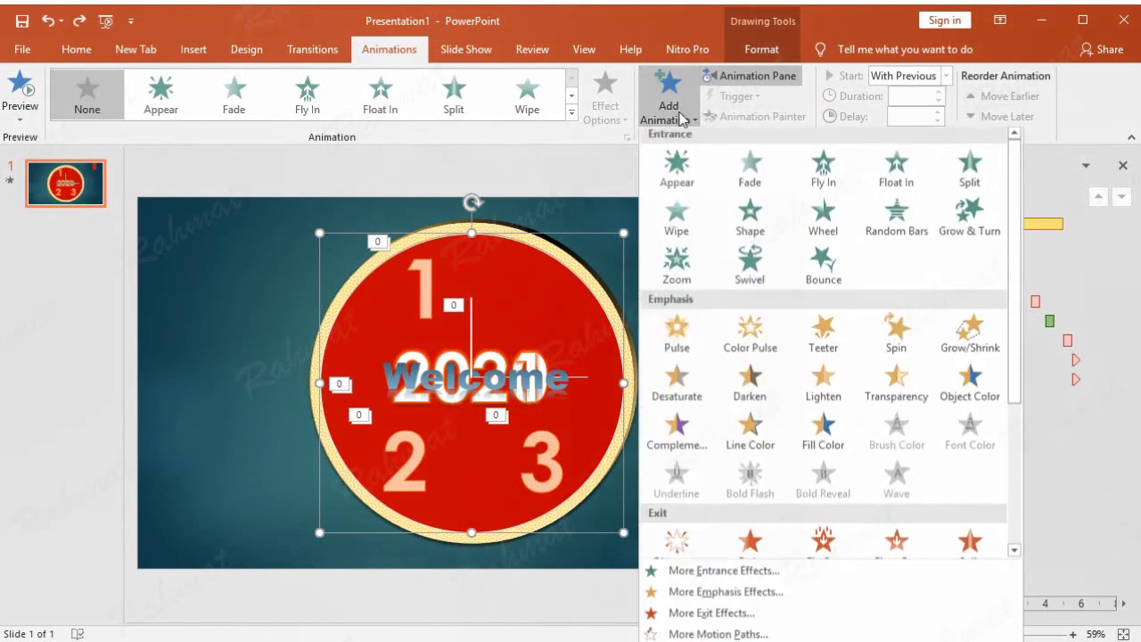
{"action": "left_click", "coordinate": [724, 574]}
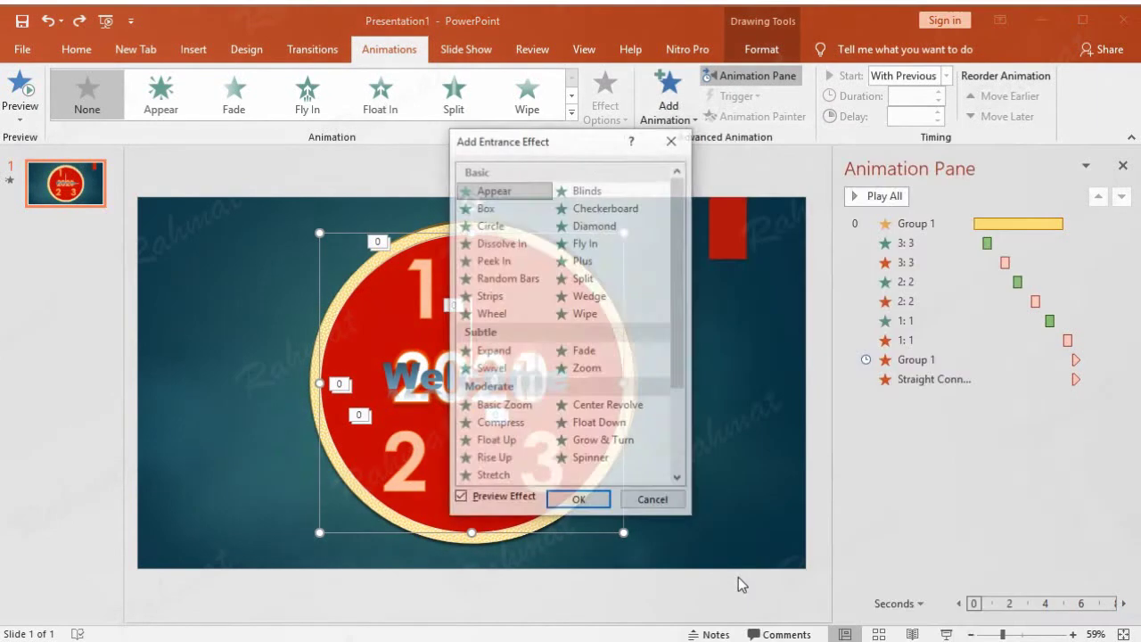
{"action": "left_click", "coordinate": [652, 501]}
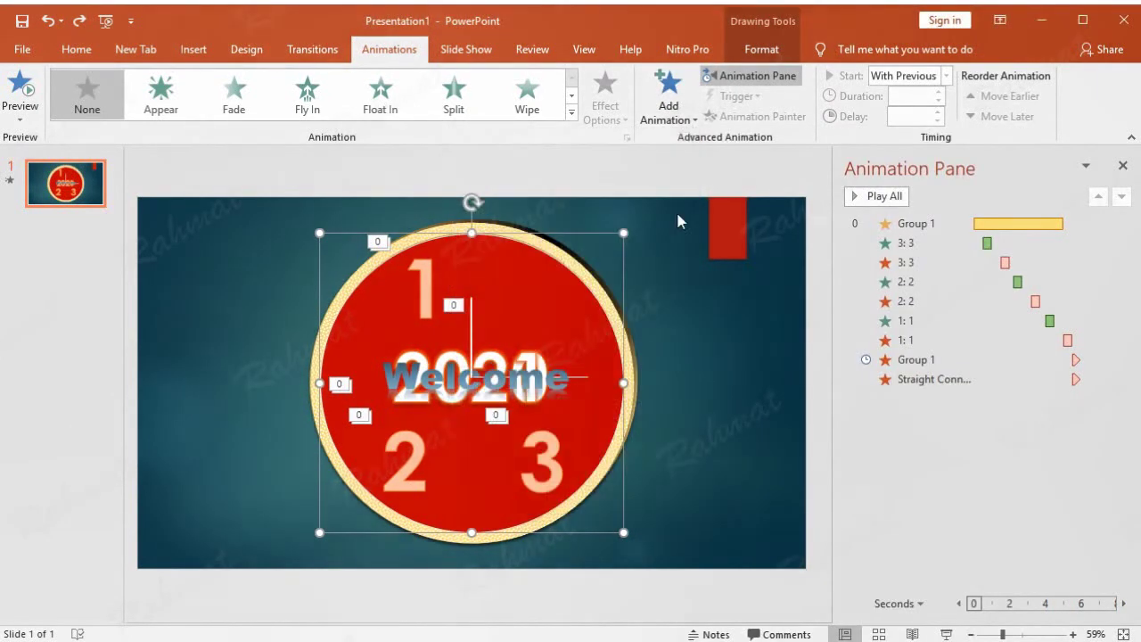
{"action": "left_click", "coordinate": [669, 100]}
{"action": "left_click", "coordinate": [712, 617]}
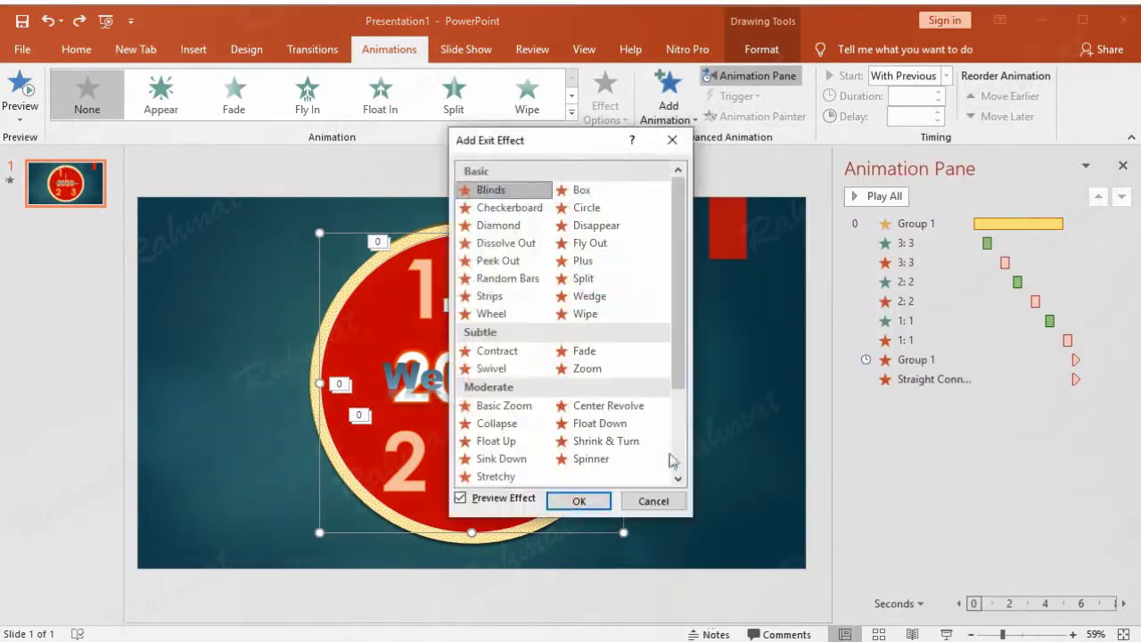
{"action": "left_click", "coordinate": [492, 314]}
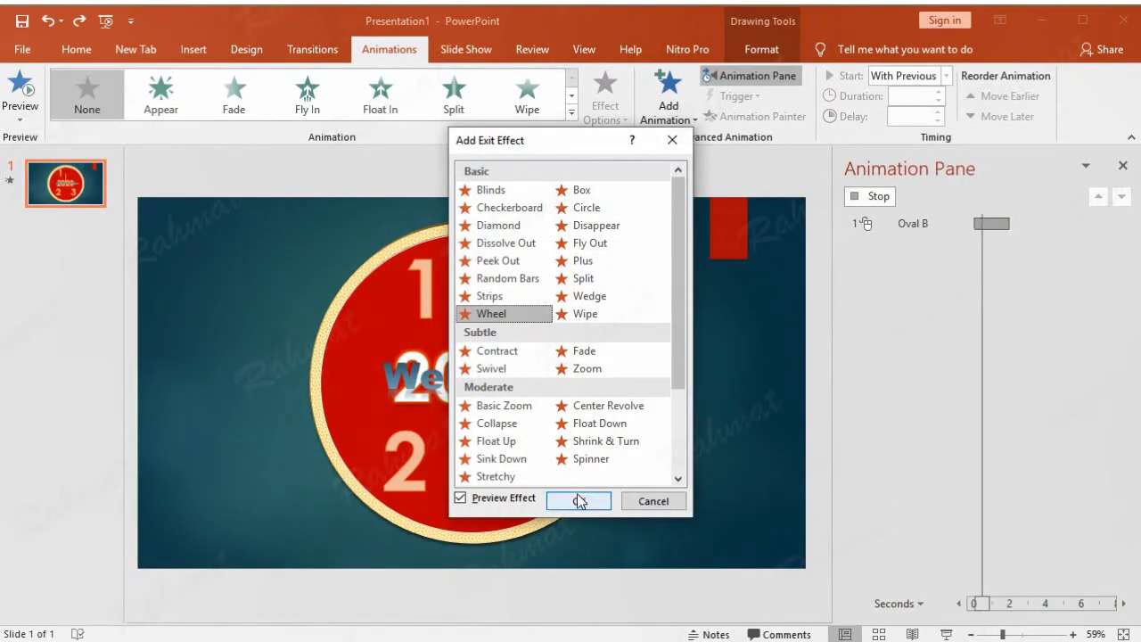
{"action": "left_click", "coordinate": [579, 501]}
Set the Oval B Wheel exit to start After Previous.
{"action": "left_click", "coordinate": [1122, 398]}
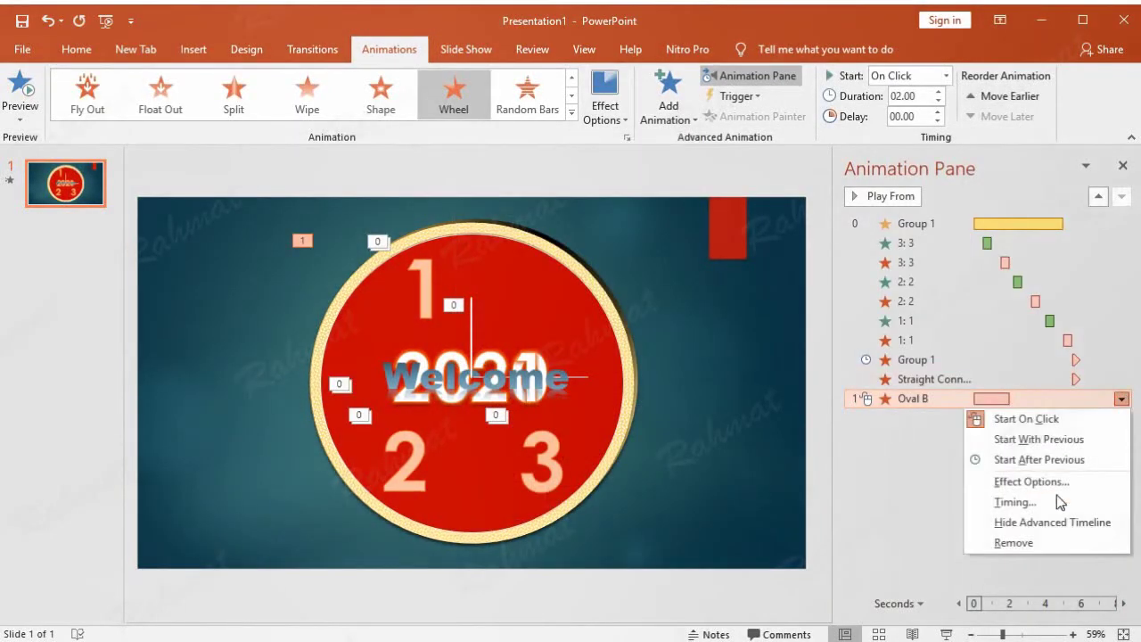
{"action": "left_click", "coordinate": [1049, 503]}
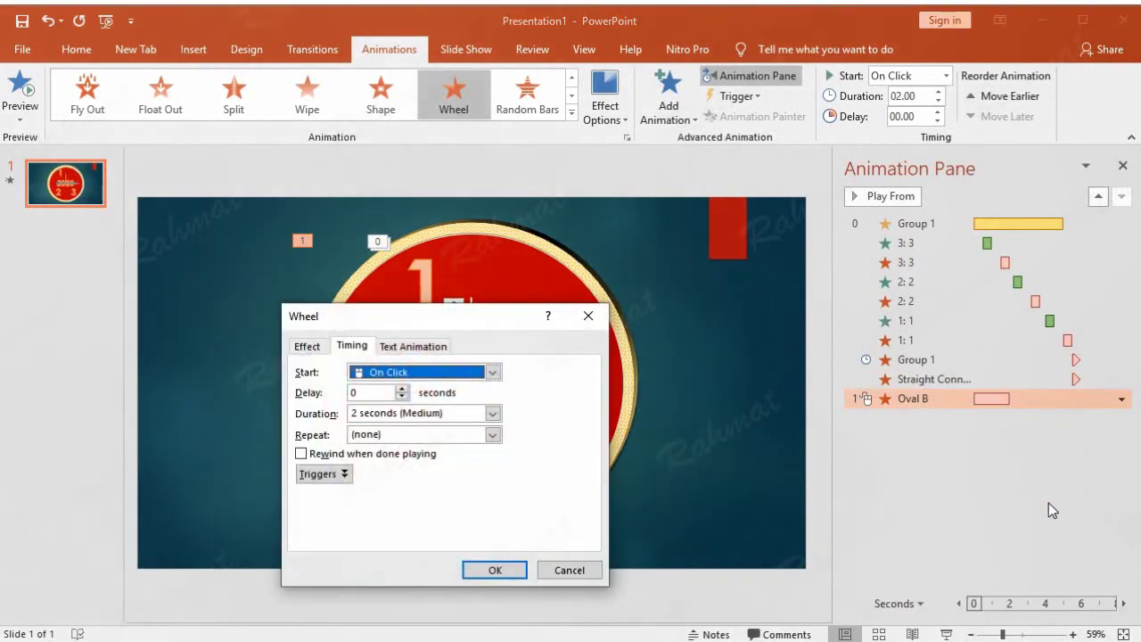
{"action": "left_click", "coordinate": [453, 375]}
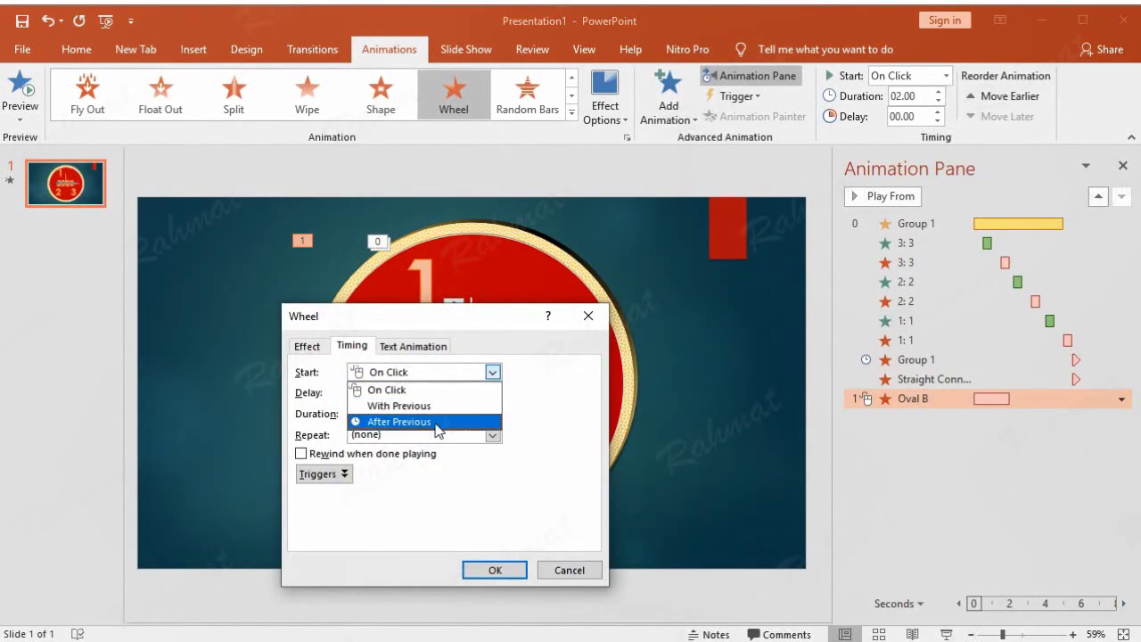
{"action": "left_click", "coordinate": [437, 422]}
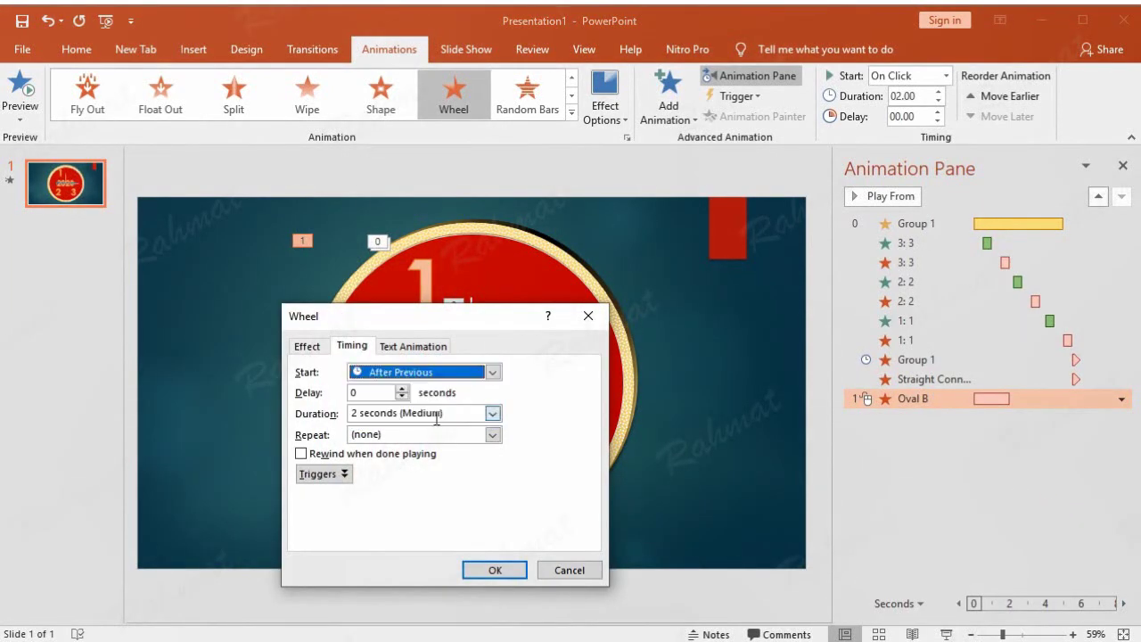
{"action": "left_click", "coordinate": [312, 350]}
{"action": "left_click", "coordinate": [496, 573]}
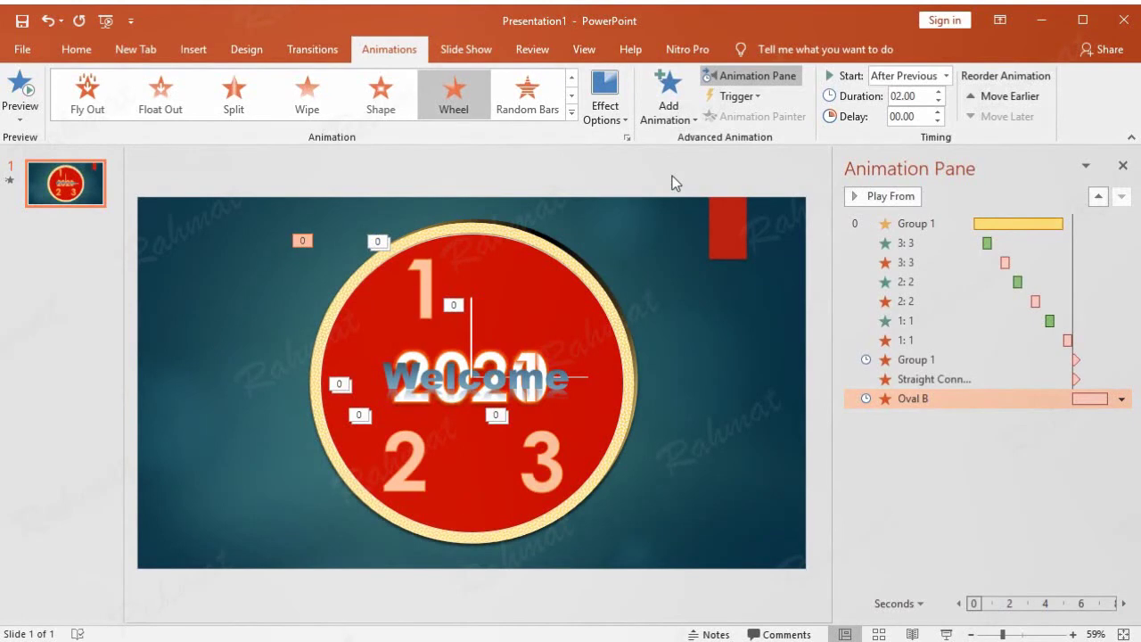
Select the 2020 text object using the Selection Pane.
{"action": "left_click", "coordinate": [76, 49]}
{"action": "left_click", "coordinate": [1052, 116]}
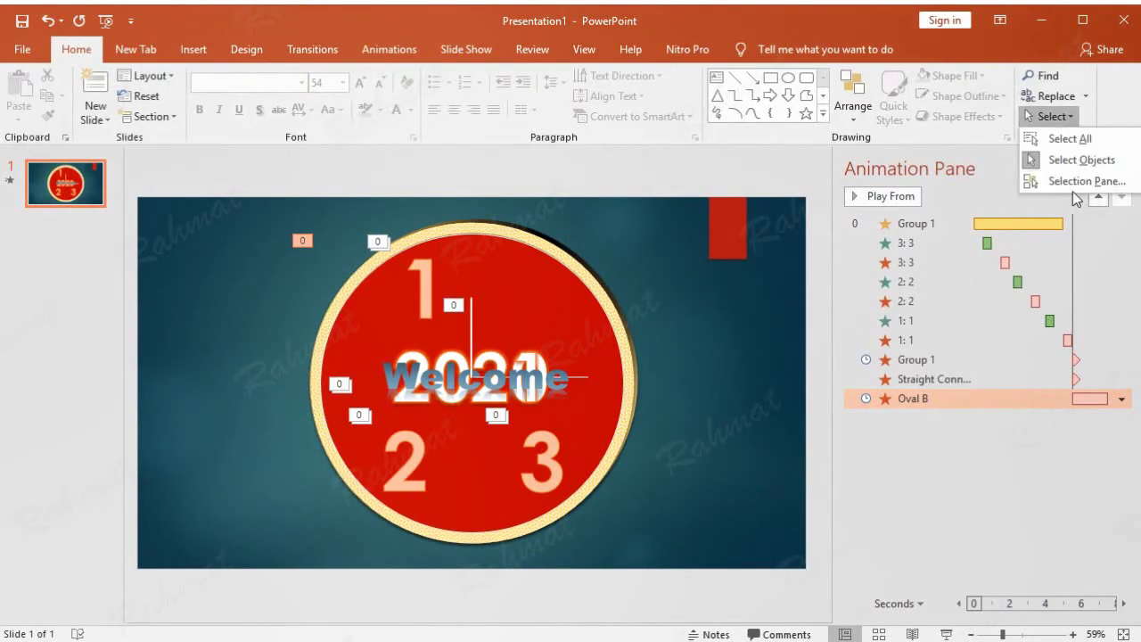
{"action": "left_click", "coordinate": [1073, 188]}
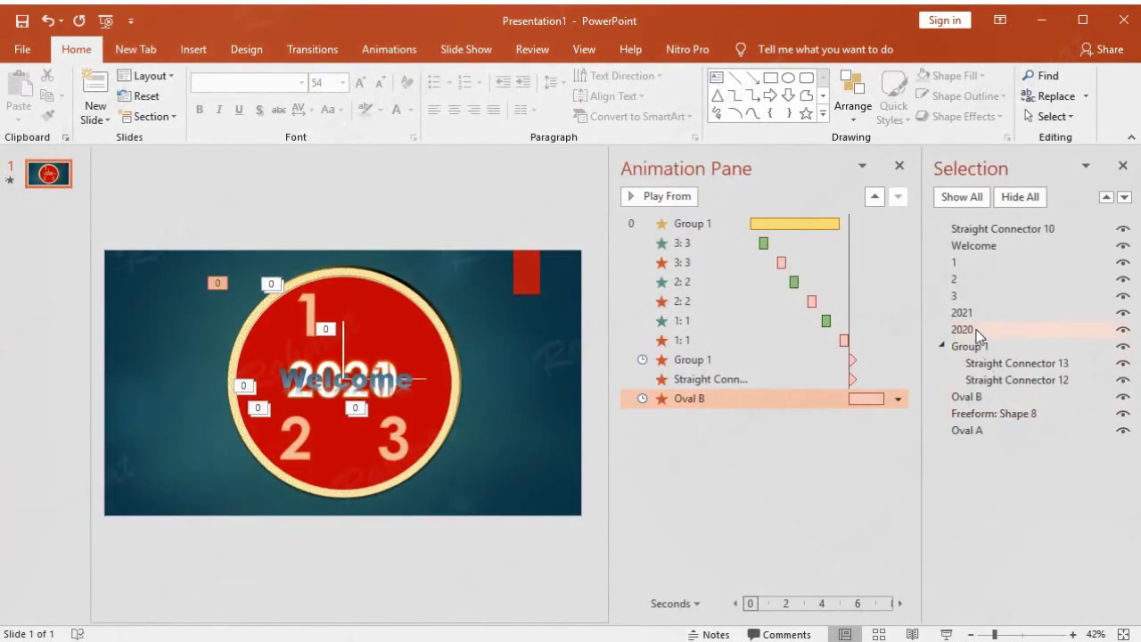
{"action": "left_click", "coordinate": [977, 330]}
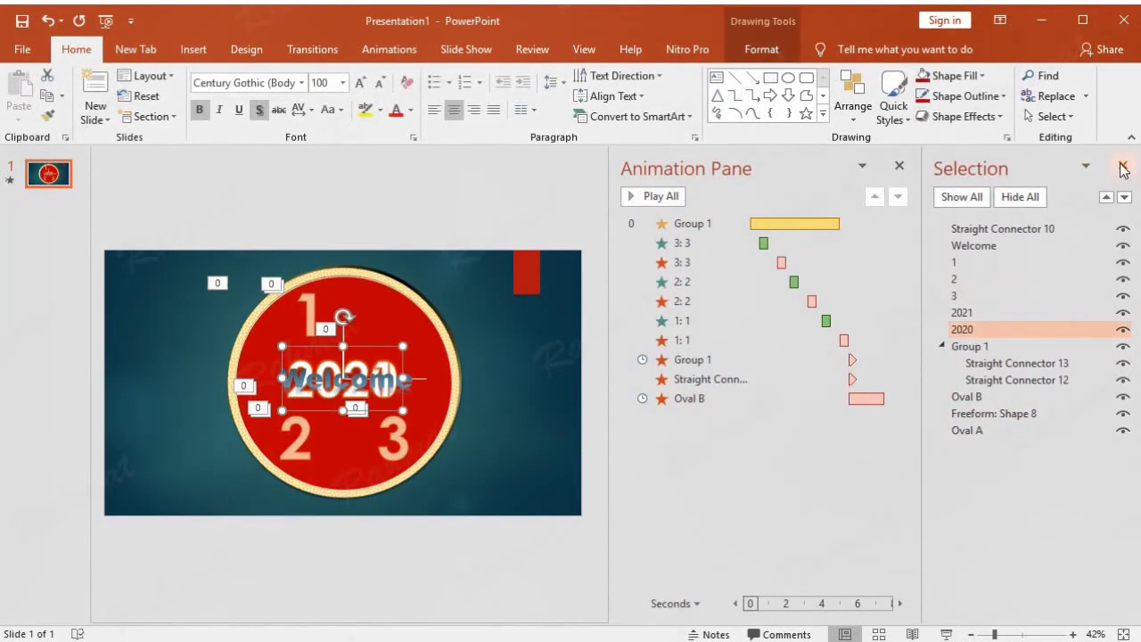
{"action": "left_click", "coordinate": [1123, 167]}
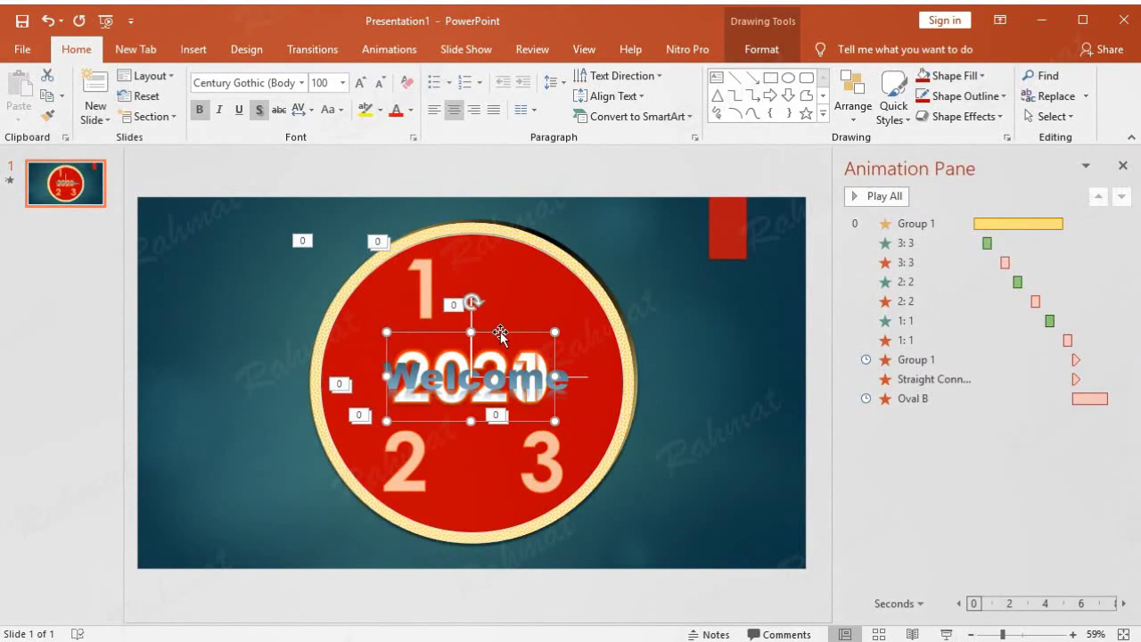
{"action": "left_click_drag", "start_coordinate": [501, 332], "coordinate": [533, 284]}
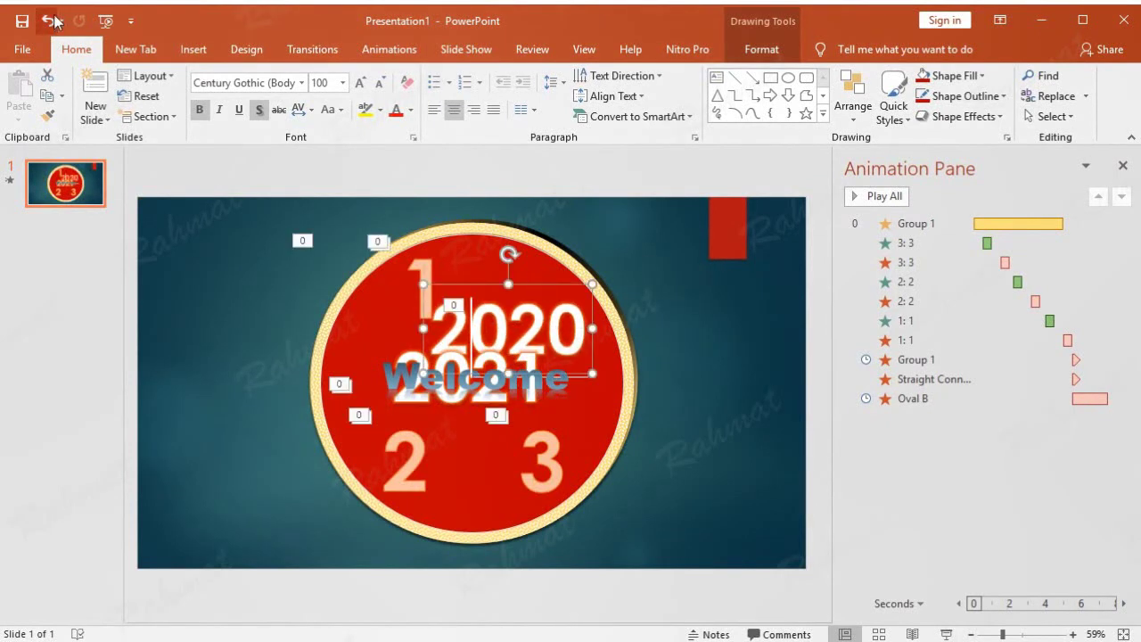
{"action": "key", "text": "ctrl+z"}
Add a Wheel exit effect to the 2020 text.
{"action": "left_click", "coordinate": [389, 49]}
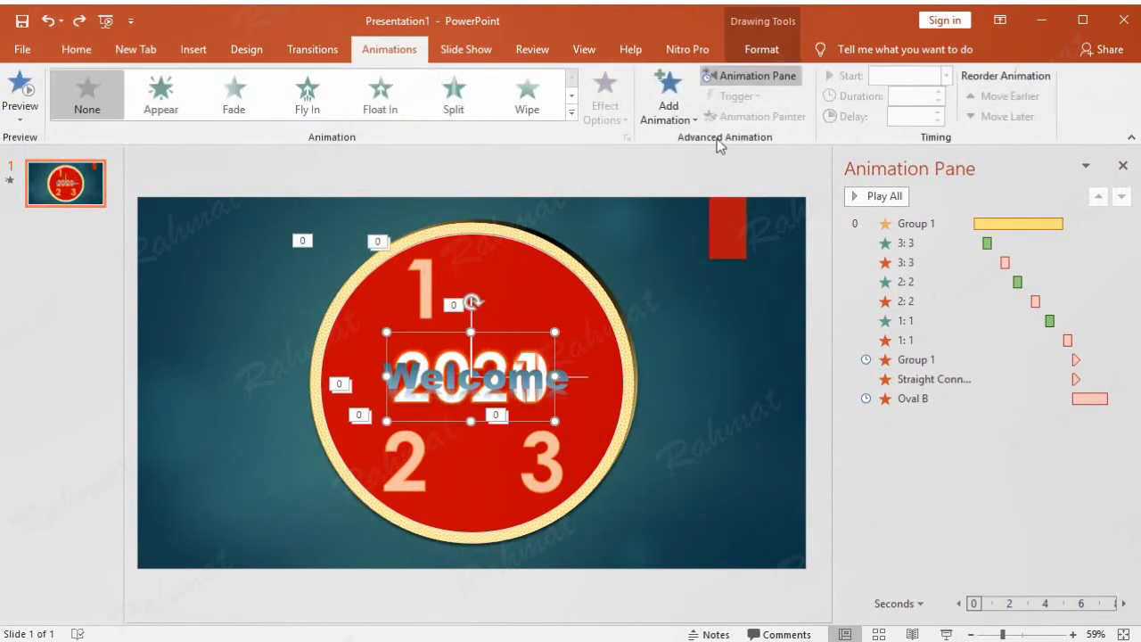
{"action": "left_click", "coordinate": [668, 106]}
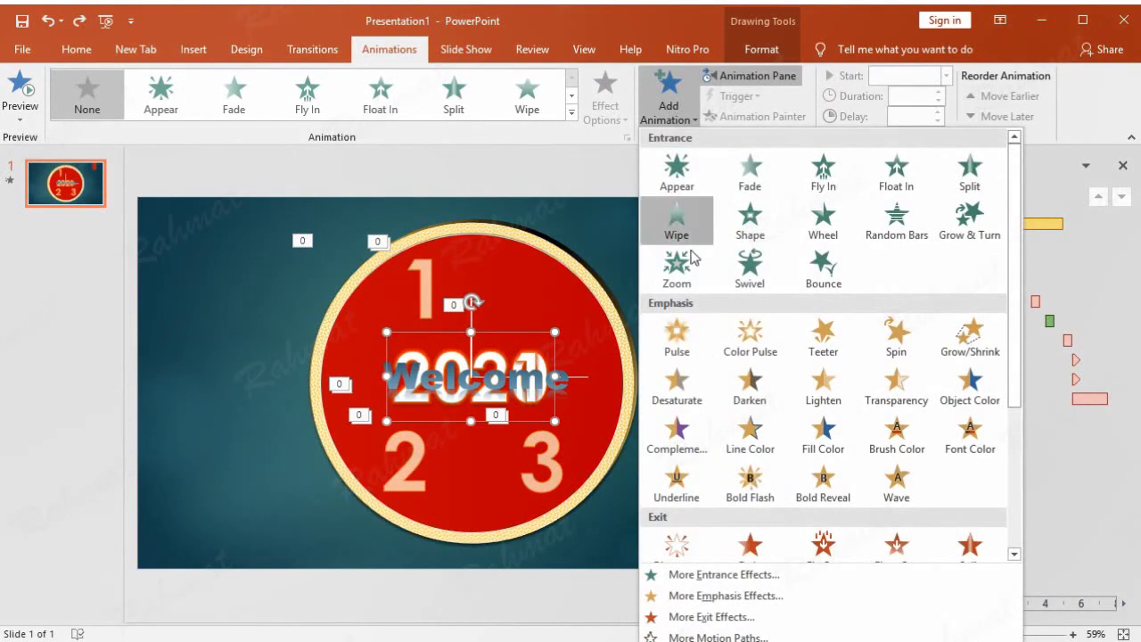
{"action": "left_click", "coordinate": [701, 617]}
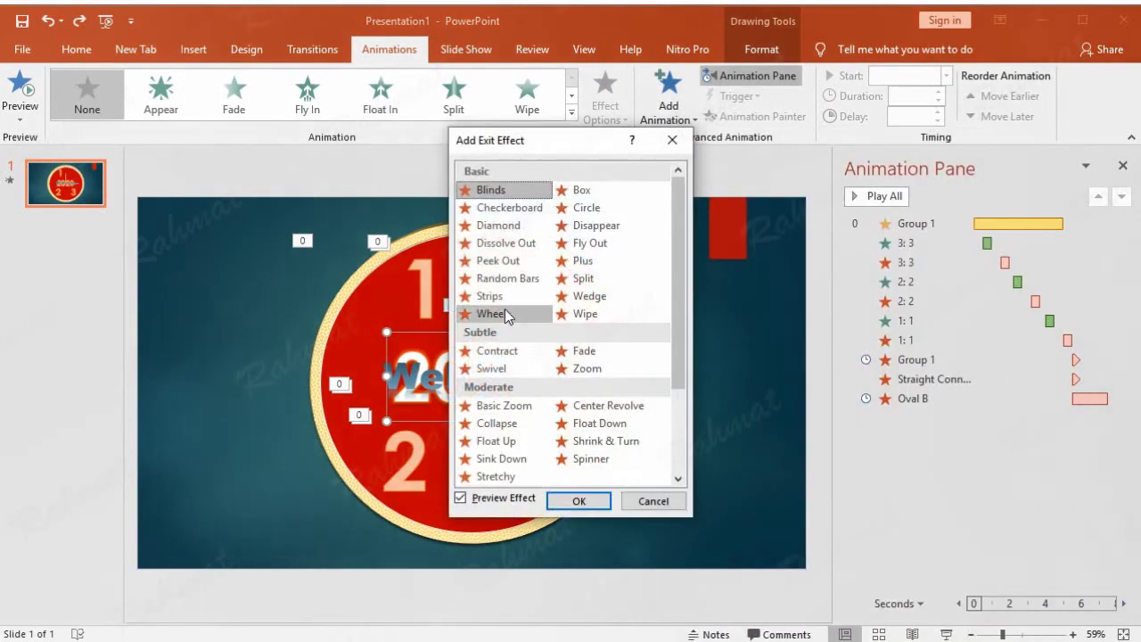
{"action": "left_click", "coordinate": [535, 316]}
{"action": "left_click", "coordinate": [578, 501]}
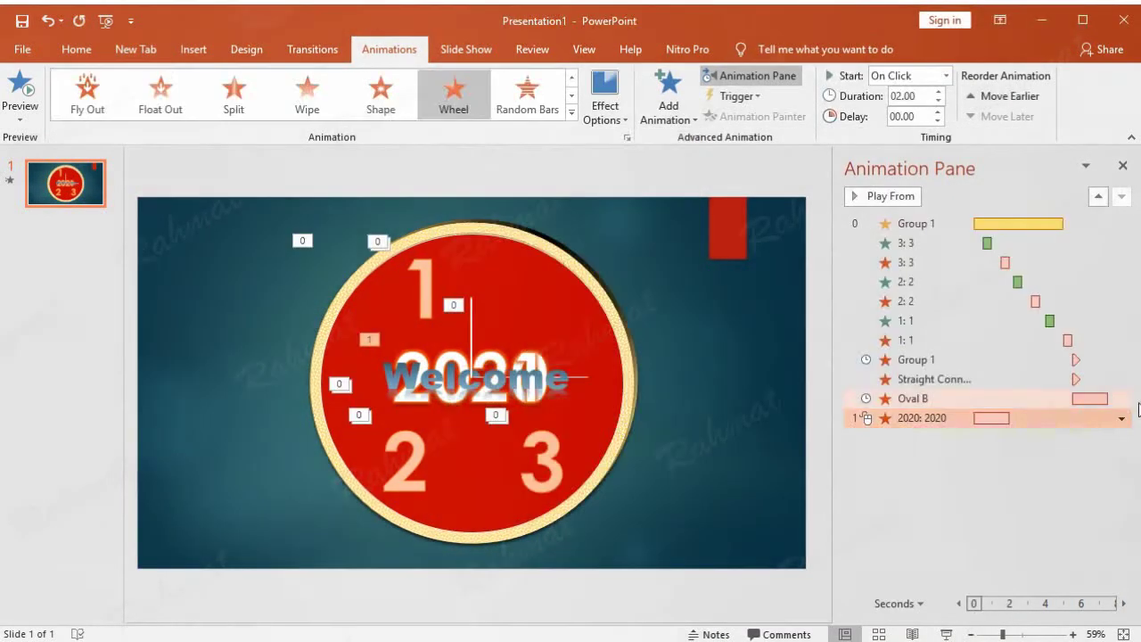
Set the 2020 Wheel exit to start With Previous, then preview from Oval B onward.
{"action": "left_click", "coordinate": [1121, 418]}
{"action": "left_click", "coordinate": [1016, 521]}
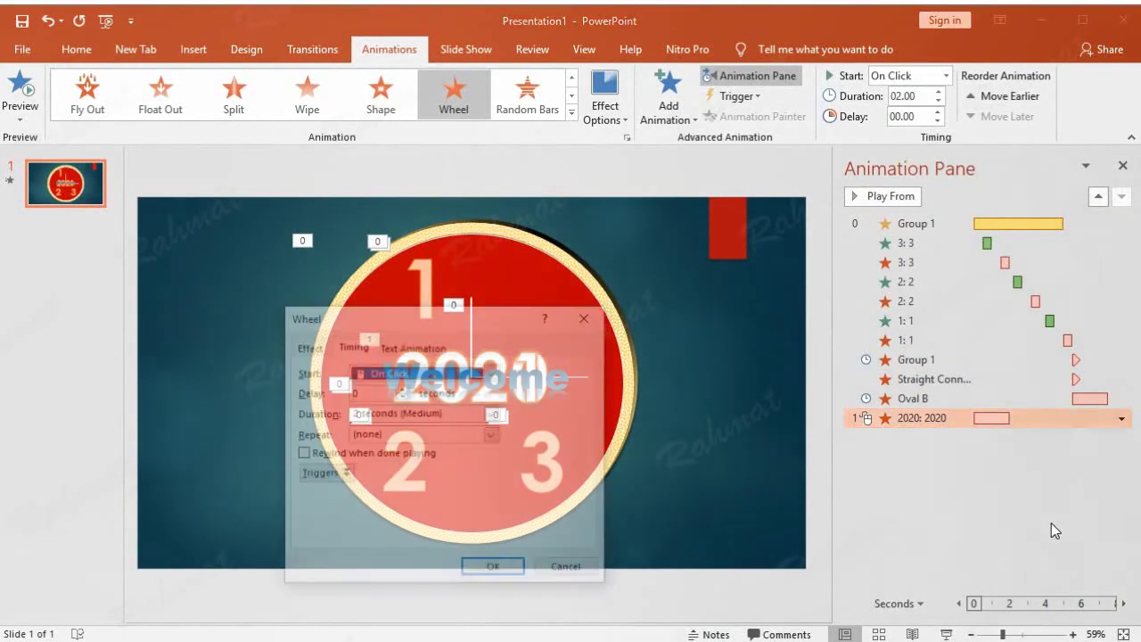
{"action": "left_click", "coordinate": [493, 372]}
{"action": "left_click", "coordinate": [410, 403]}
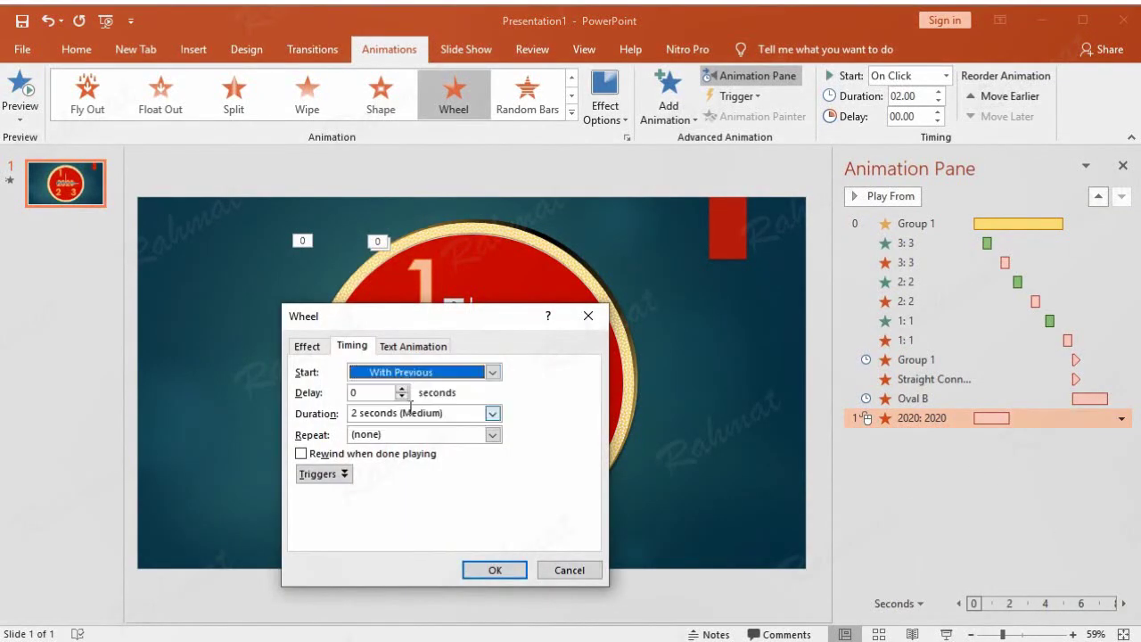
{"action": "left_click", "coordinate": [307, 346]}
{"action": "left_click", "coordinate": [489, 569]}
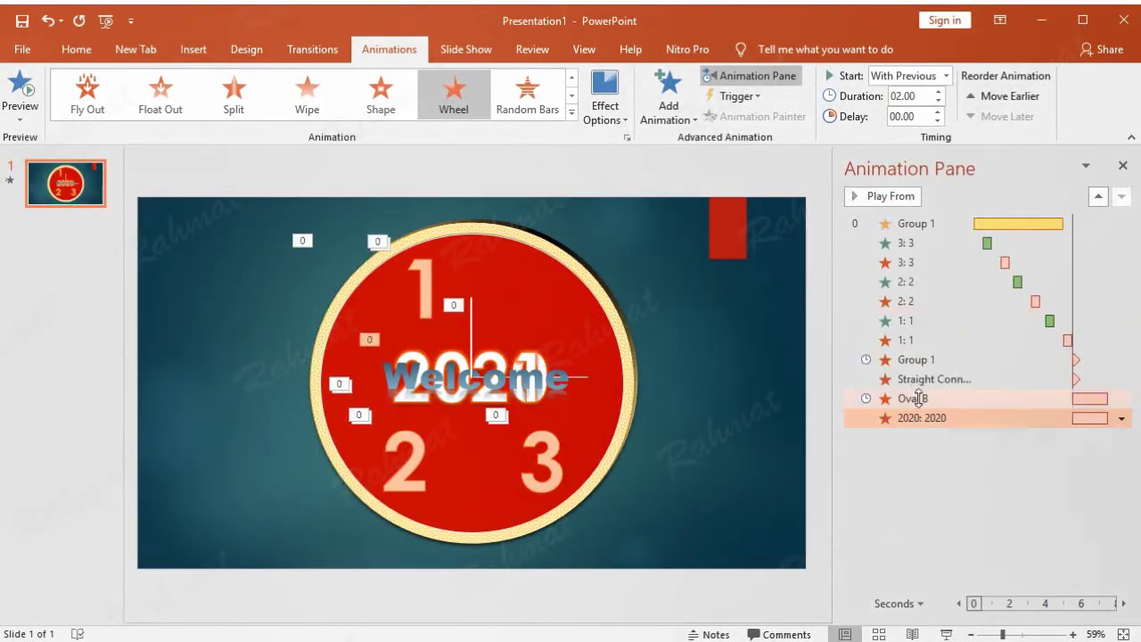
{"action": "left_click", "coordinate": [919, 397]}
{"action": "left_click", "coordinate": [888, 197]}
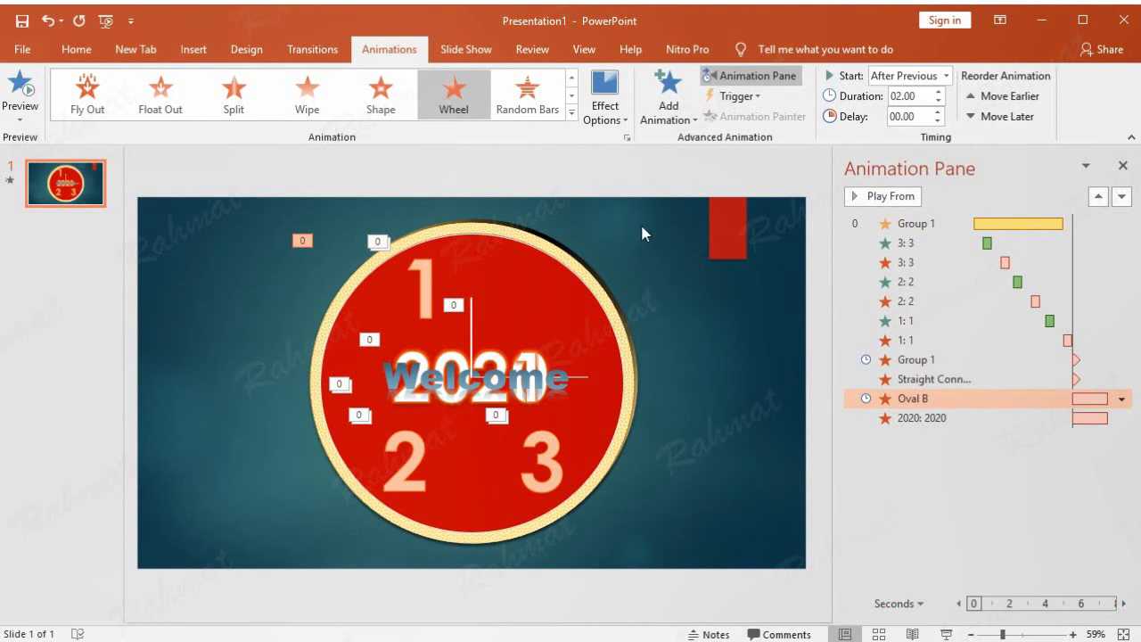
Give the Welcome text a Zoom entrance that starts After Previous.
{"action": "left_click", "coordinate": [541, 355]}
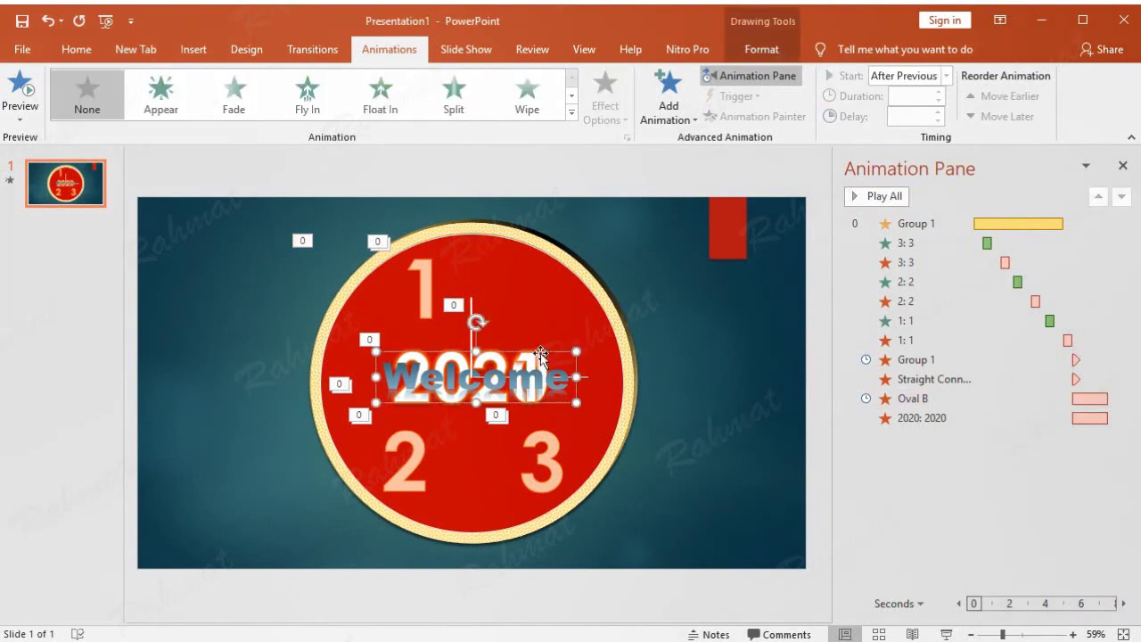
{"action": "left_click", "coordinate": [669, 98]}
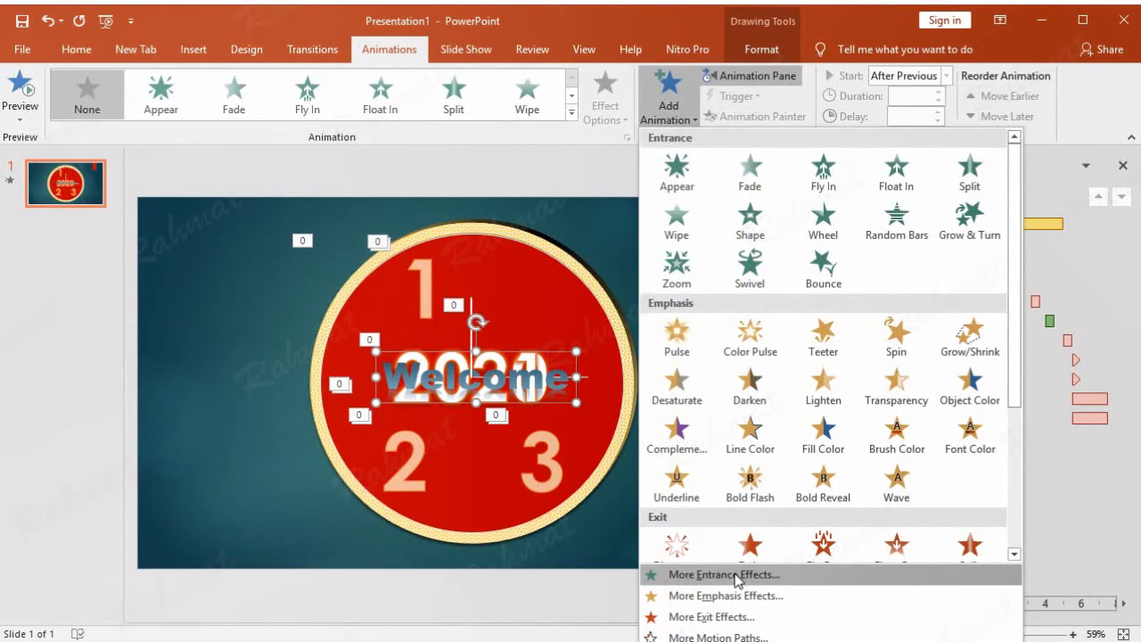
{"action": "left_click", "coordinate": [724, 574]}
{"action": "left_click", "coordinate": [588, 370]}
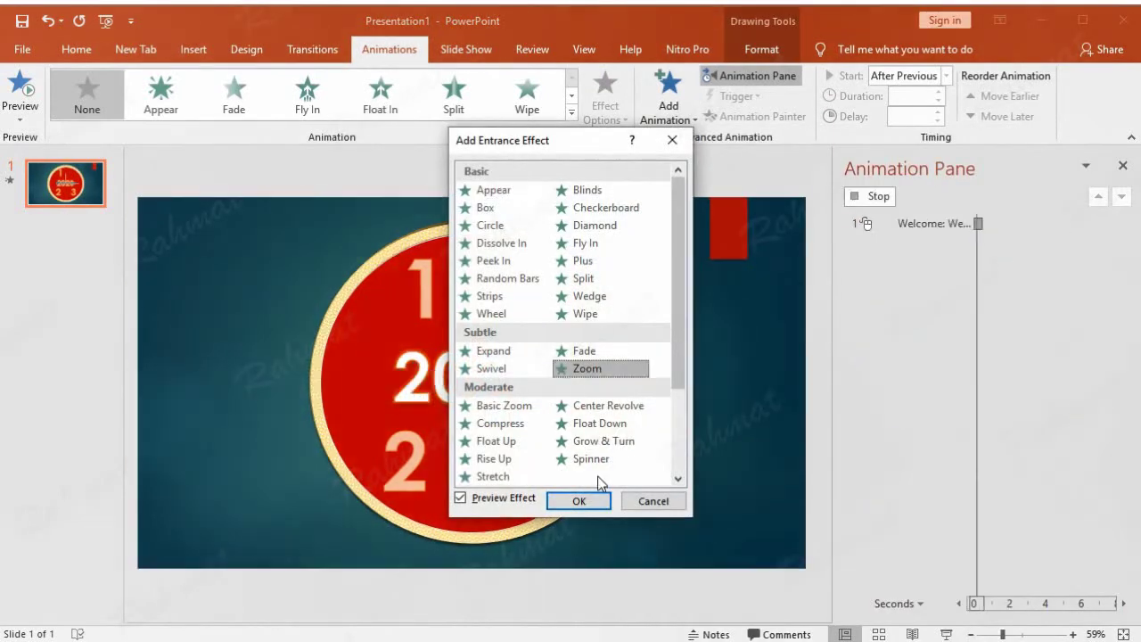
{"action": "left_click", "coordinate": [579, 502]}
{"action": "left_click", "coordinate": [1121, 438]}
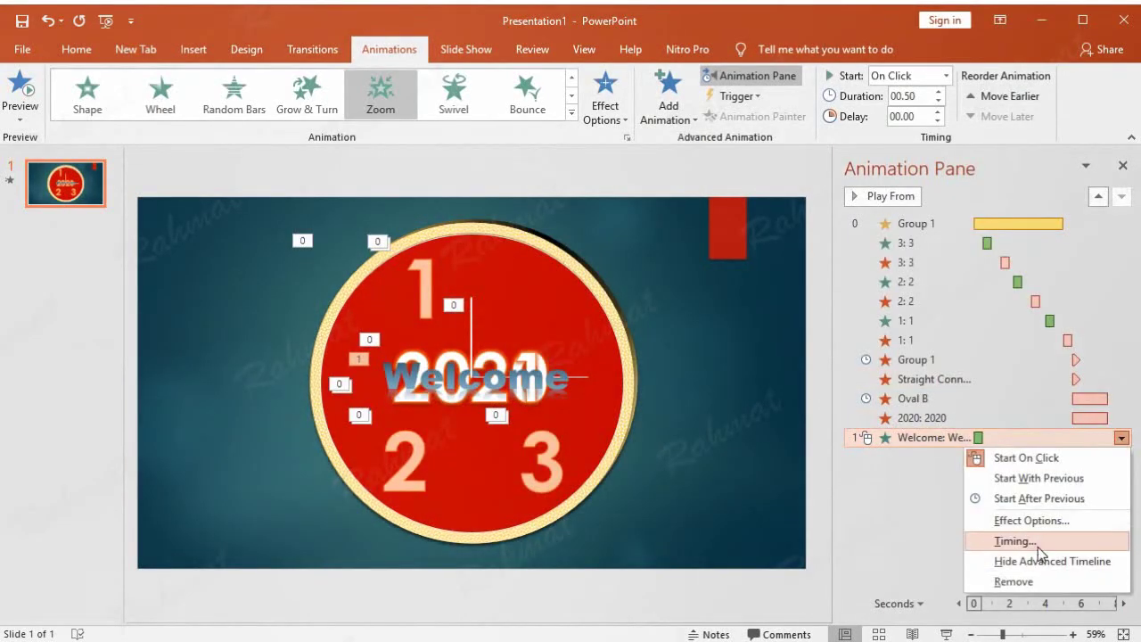
{"action": "left_click", "coordinate": [1040, 539]}
{"action": "left_click", "coordinate": [491, 372]}
{"action": "left_click", "coordinate": [434, 428]}
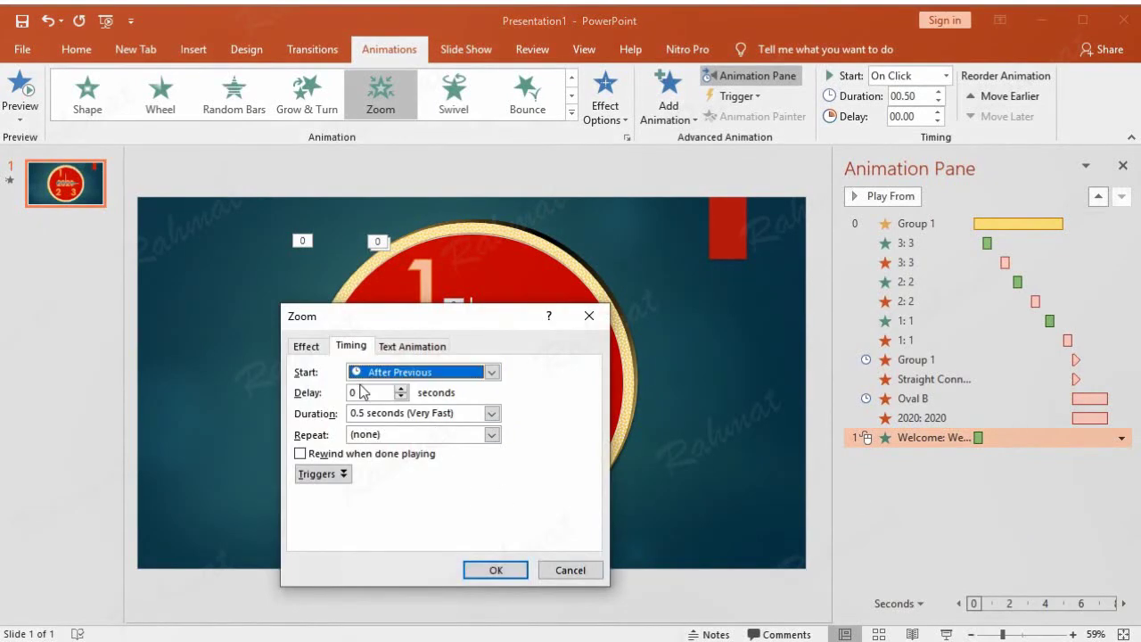
{"action": "left_click", "coordinate": [305, 346]}
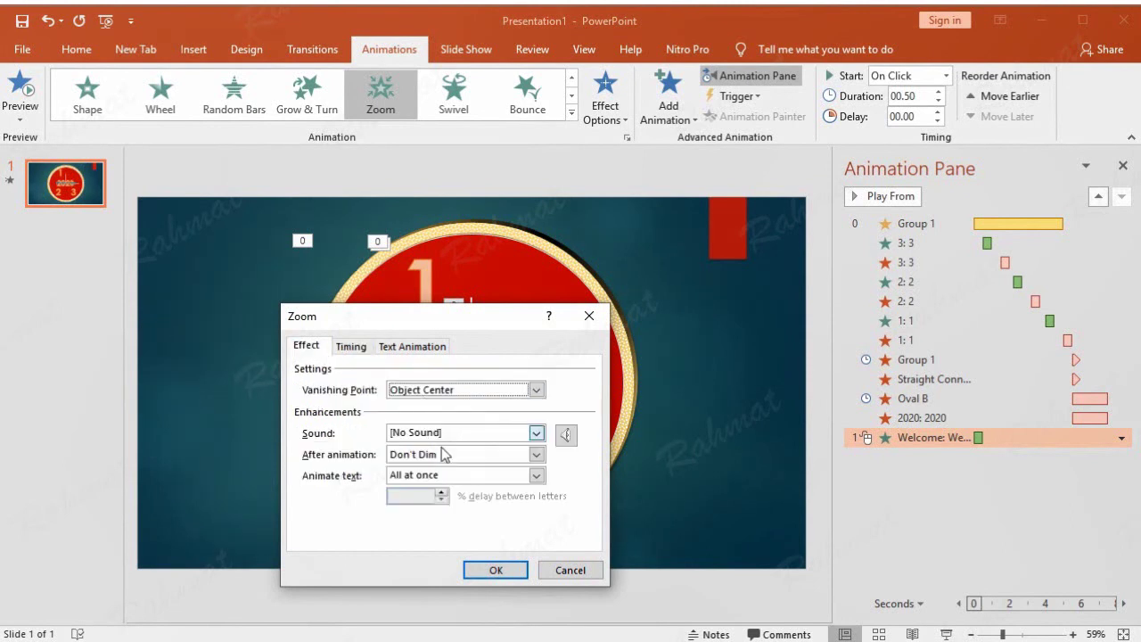
{"action": "left_click", "coordinate": [499, 572]}
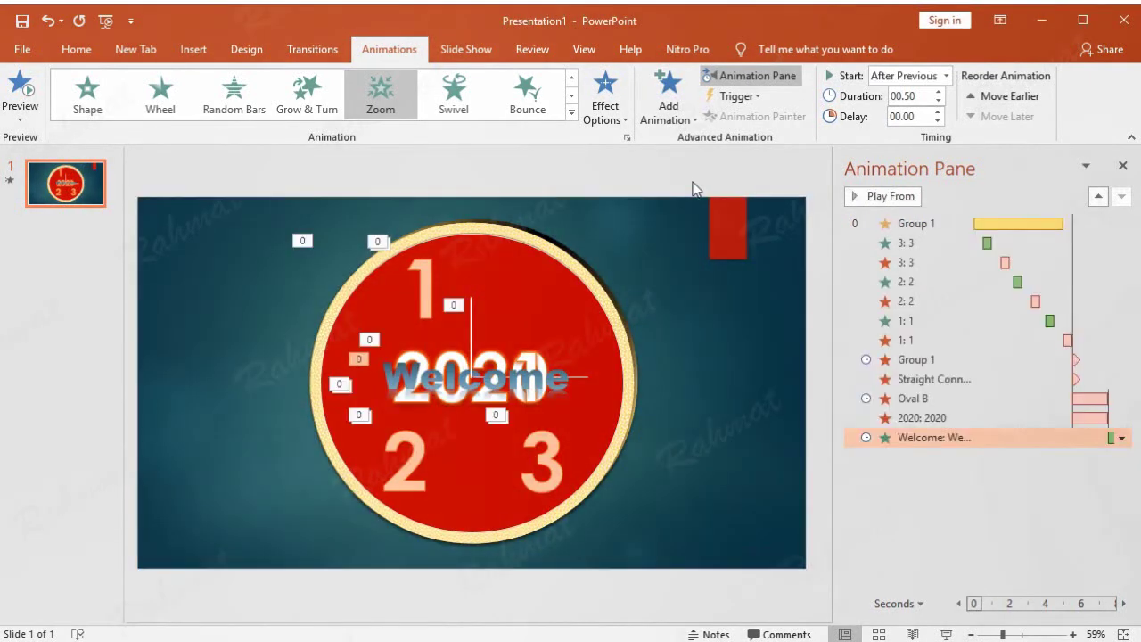
Add a Zoom exit to Welcome, starting After Previous with a 0.5-second delay.
{"action": "left_click", "coordinate": [568, 386]}
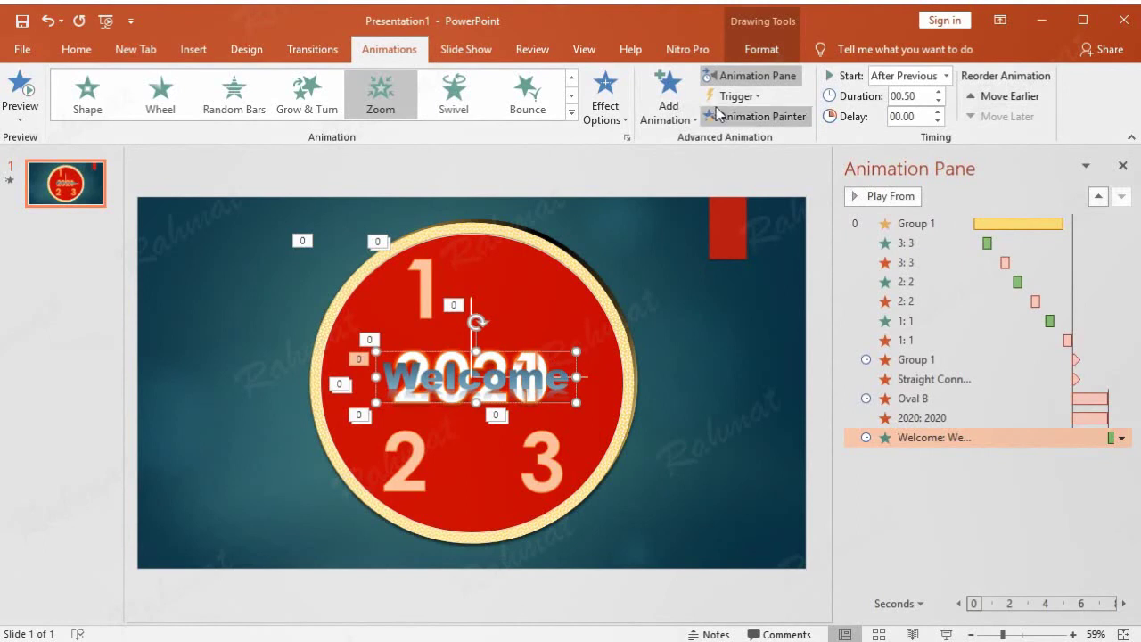
{"action": "left_click", "coordinate": [669, 100]}
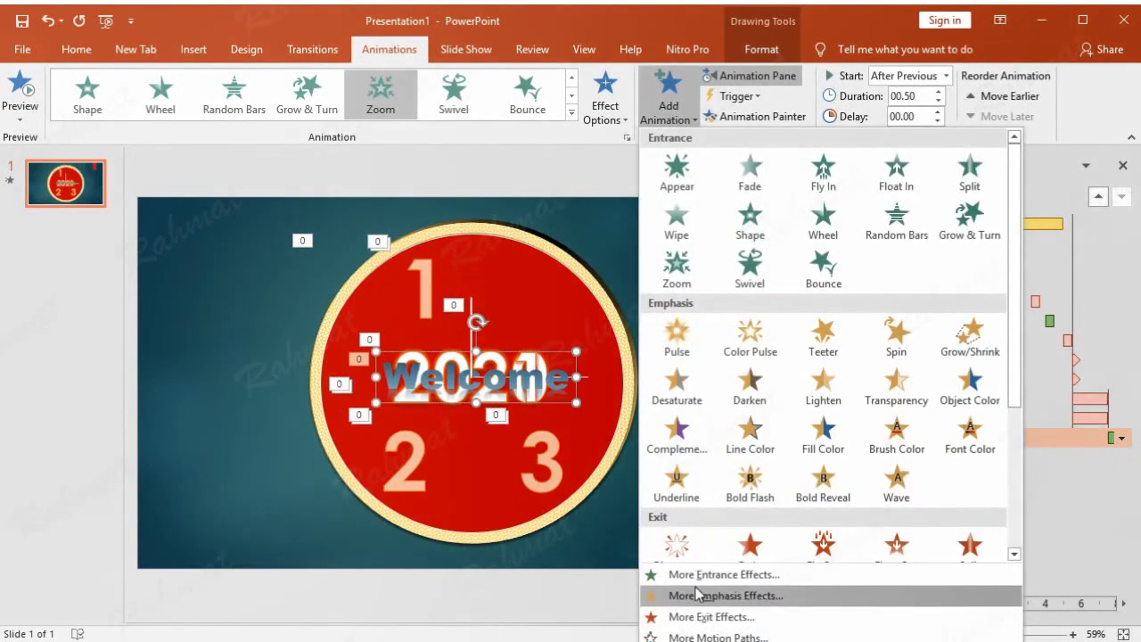
{"action": "left_click", "coordinate": [700, 618]}
{"action": "left_click", "coordinate": [606, 374]}
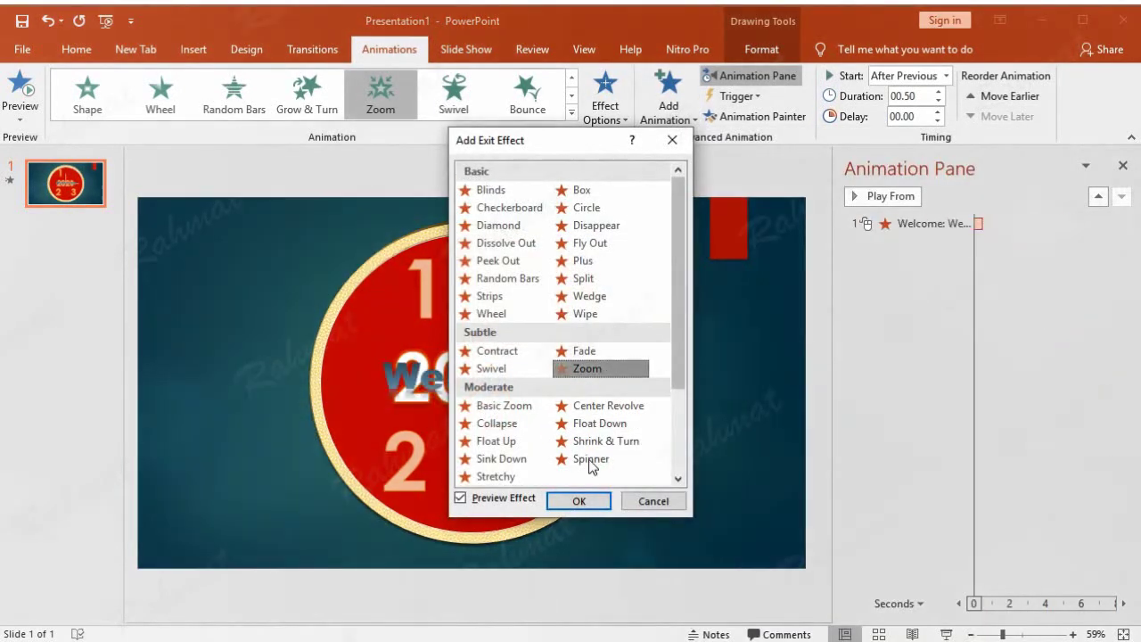
{"action": "left_click", "coordinate": [589, 498]}
{"action": "left_click", "coordinate": [1122, 458]}
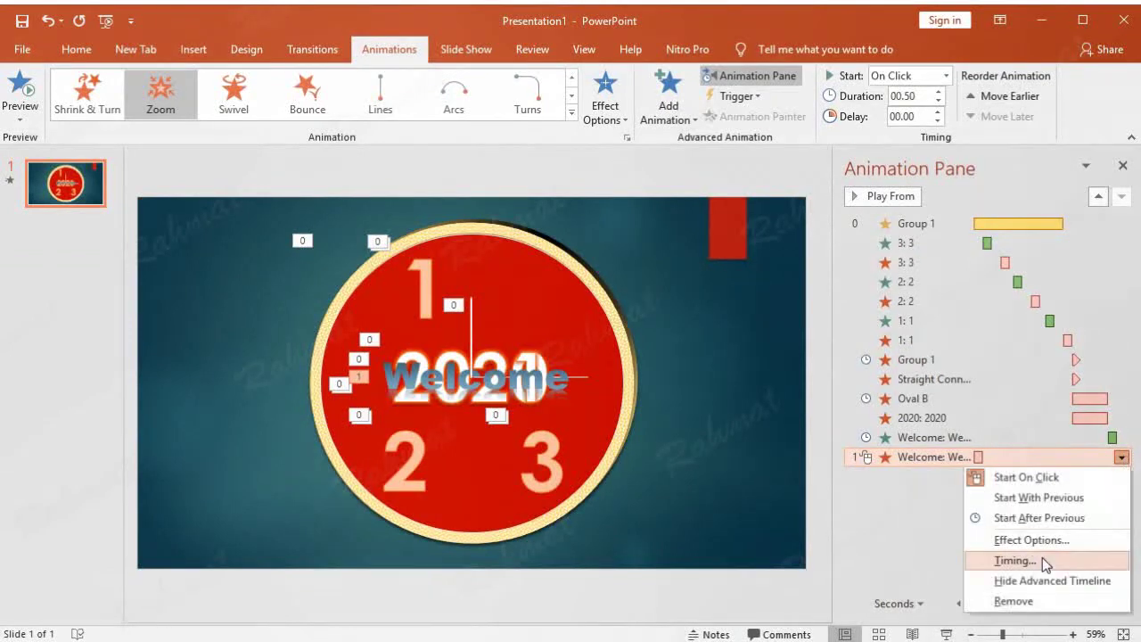
{"action": "left_click", "coordinate": [1043, 557]}
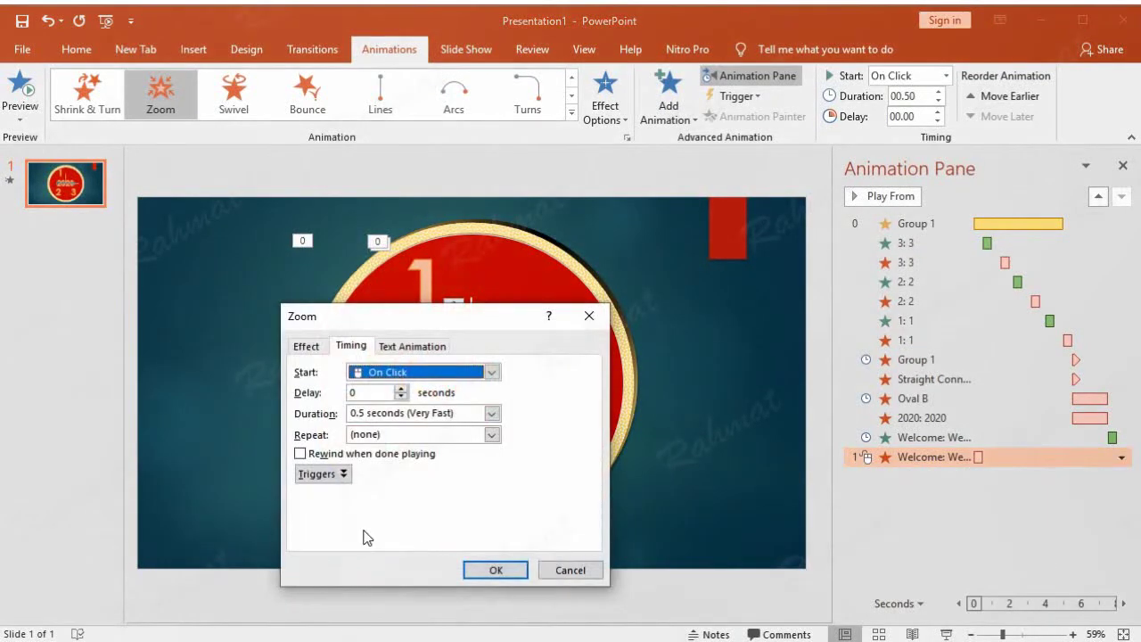
{"action": "left_click", "coordinate": [426, 372]}
{"action": "left_click", "coordinate": [416, 421]}
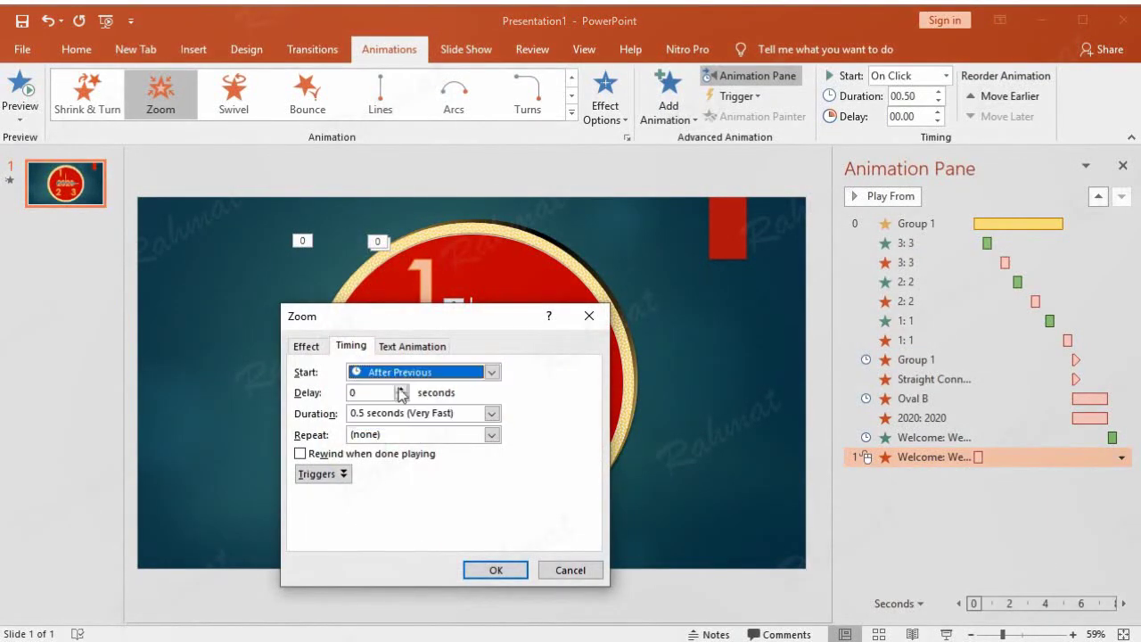
{"action": "left_click", "coordinate": [399, 389]}
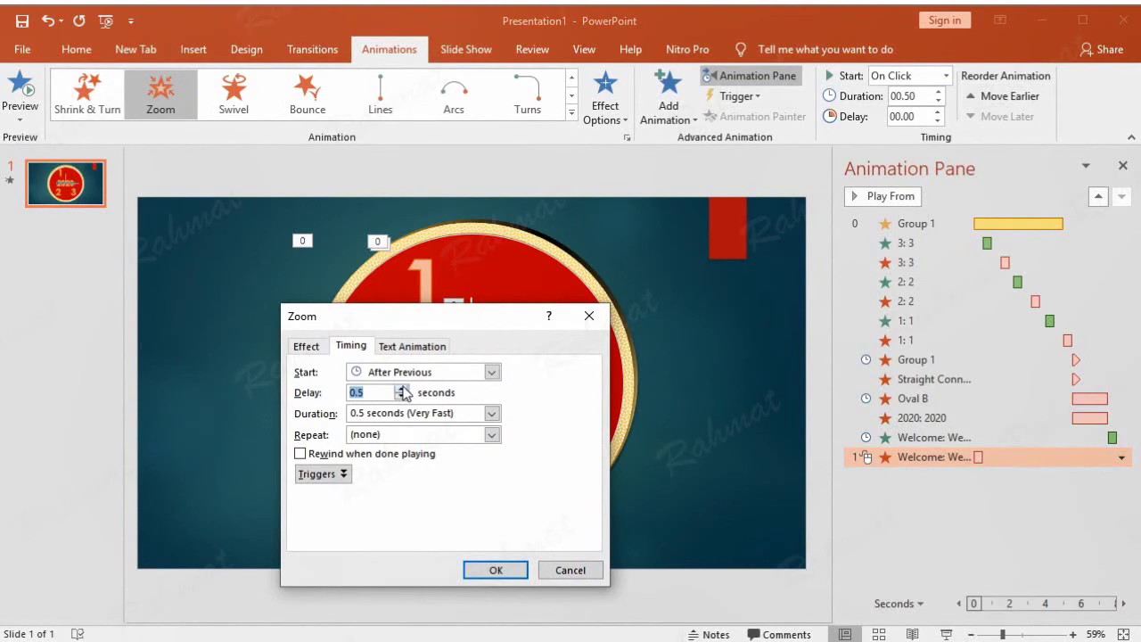
{"action": "left_click", "coordinate": [306, 346]}
{"action": "left_click", "coordinate": [492, 571]}
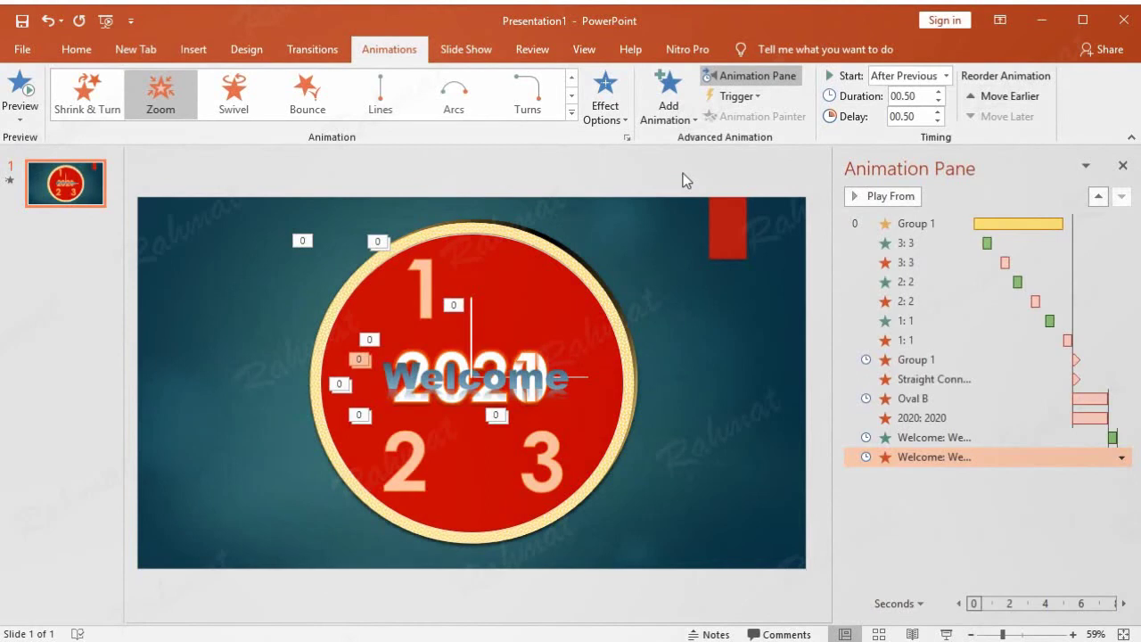
Add a Wheel entrance effect to the red oval (Oval B).
{"action": "left_click", "coordinate": [546, 295]}
{"action": "left_click_drag", "start_coordinate": [548, 296], "coordinate": [579, 276]}
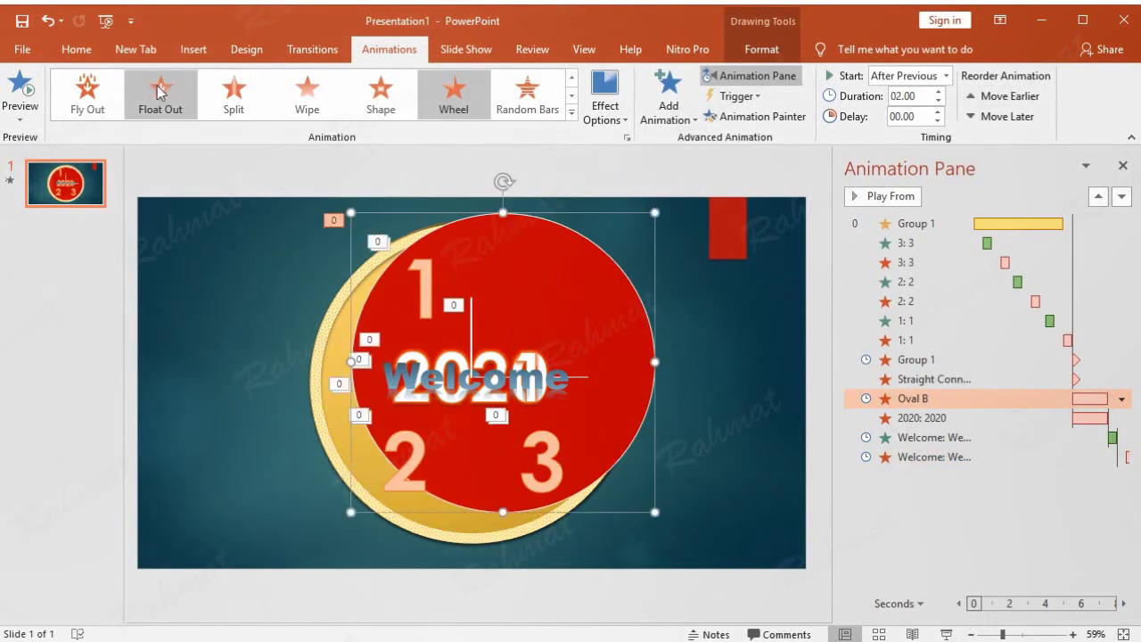
{"action": "left_click", "coordinate": [46, 21]}
{"action": "left_click", "coordinate": [669, 98]}
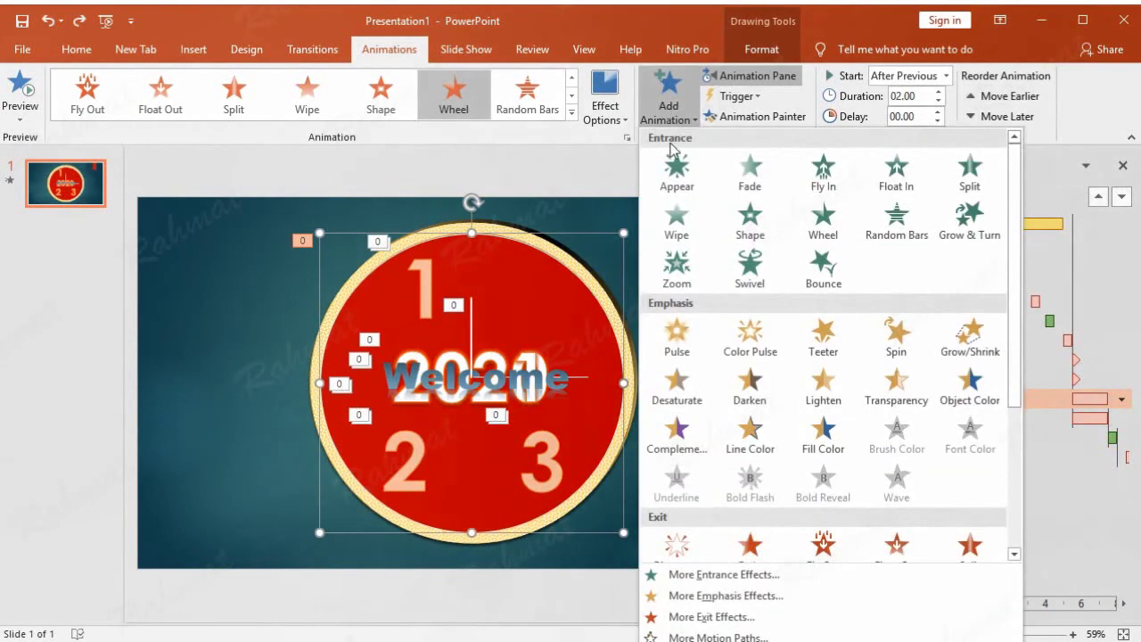
{"action": "left_click", "coordinate": [718, 575]}
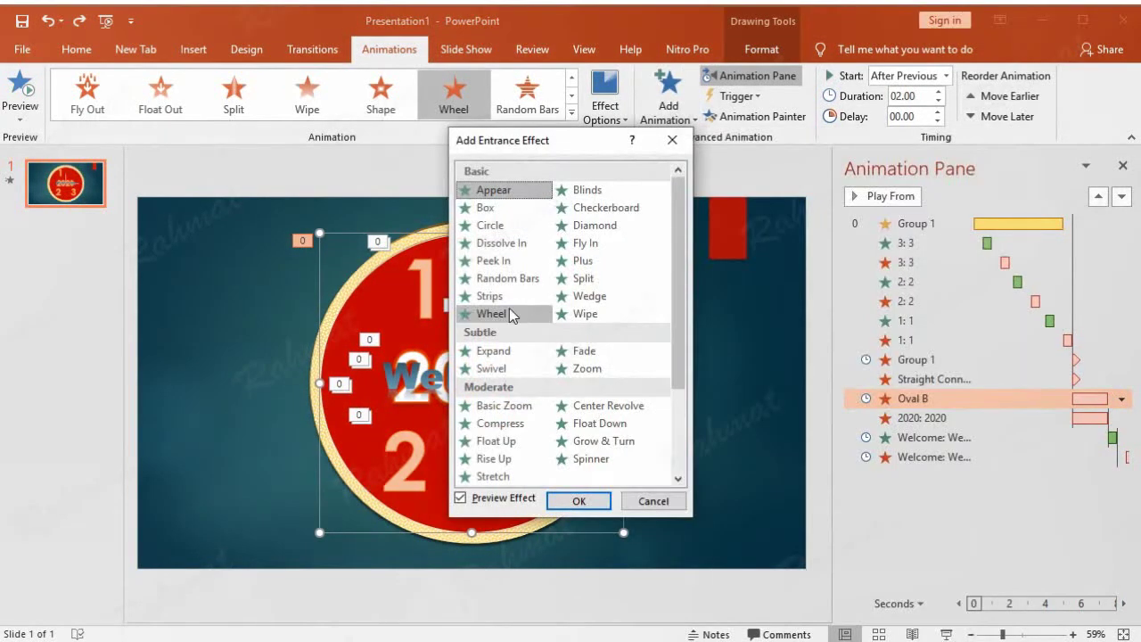
{"action": "left_click", "coordinate": [509, 313]}
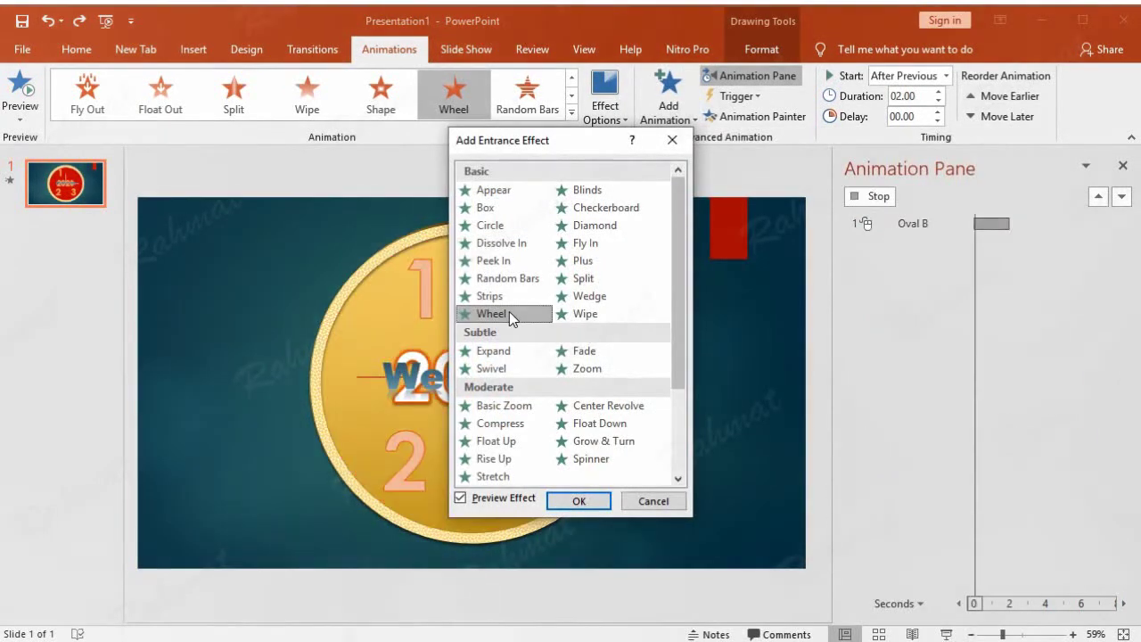
{"action": "left_click", "coordinate": [589, 508]}
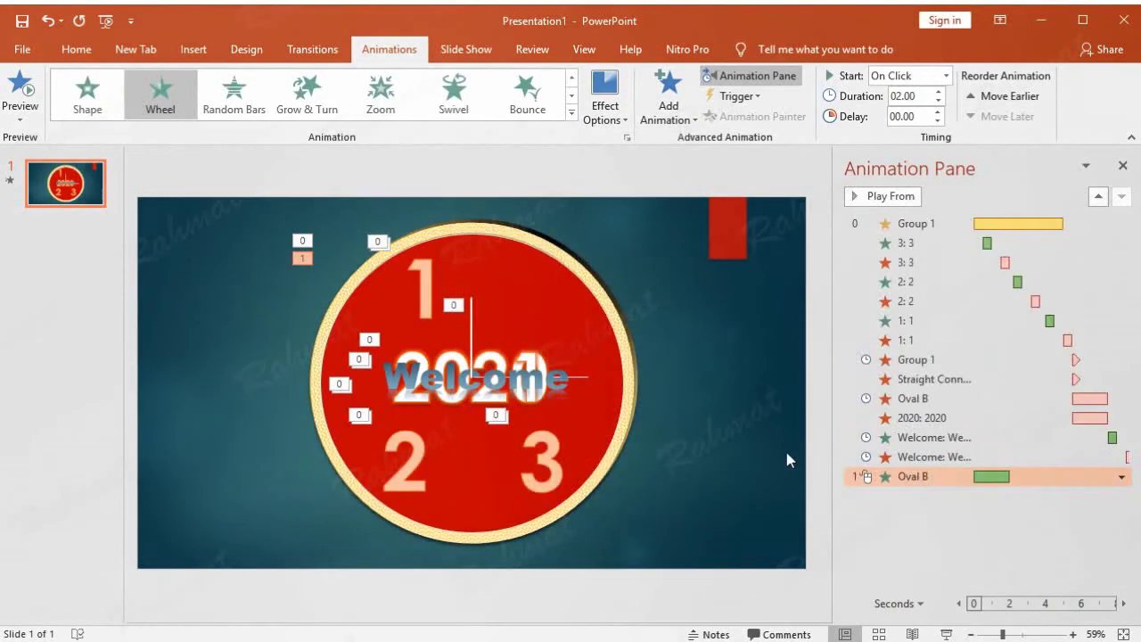
Set the Oval B Wheel entrance to start After Previous with a 0.5-second delay.
{"action": "left_click", "coordinate": [1120, 477]}
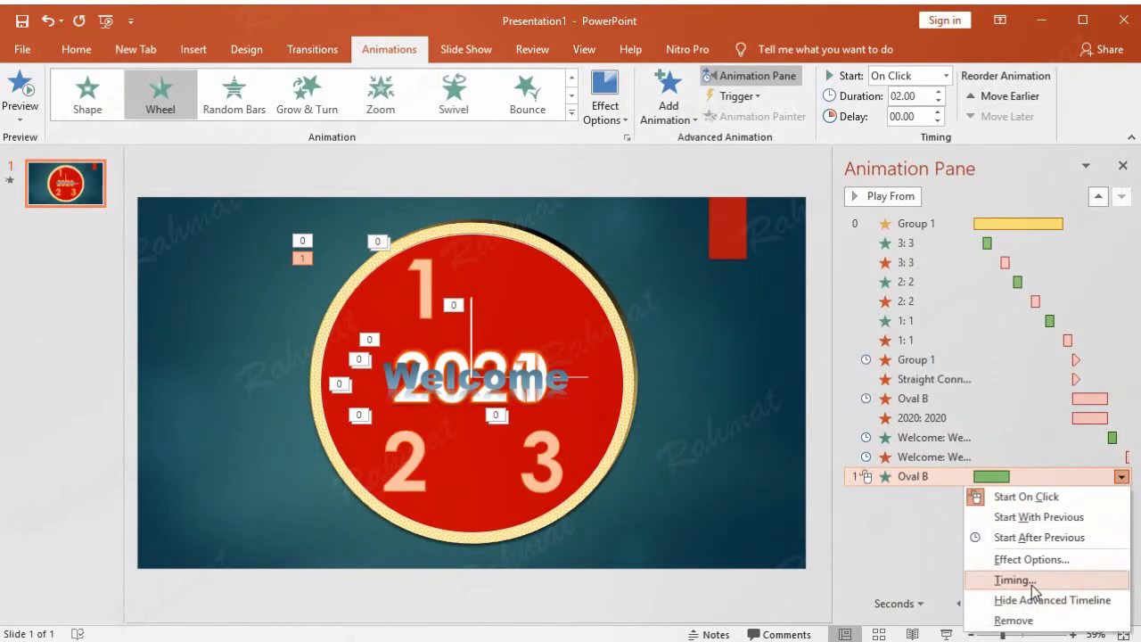
{"action": "left_click", "coordinate": [1031, 584]}
{"action": "left_click", "coordinate": [362, 371]}
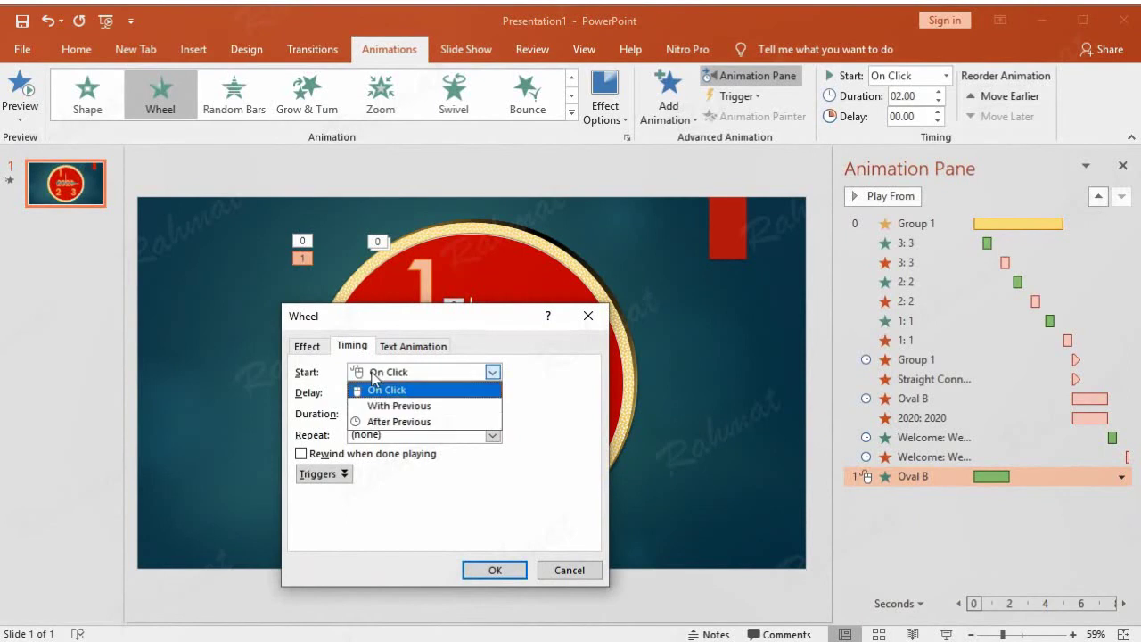
{"action": "left_click", "coordinate": [374, 420]}
{"action": "left_click", "coordinate": [402, 389]}
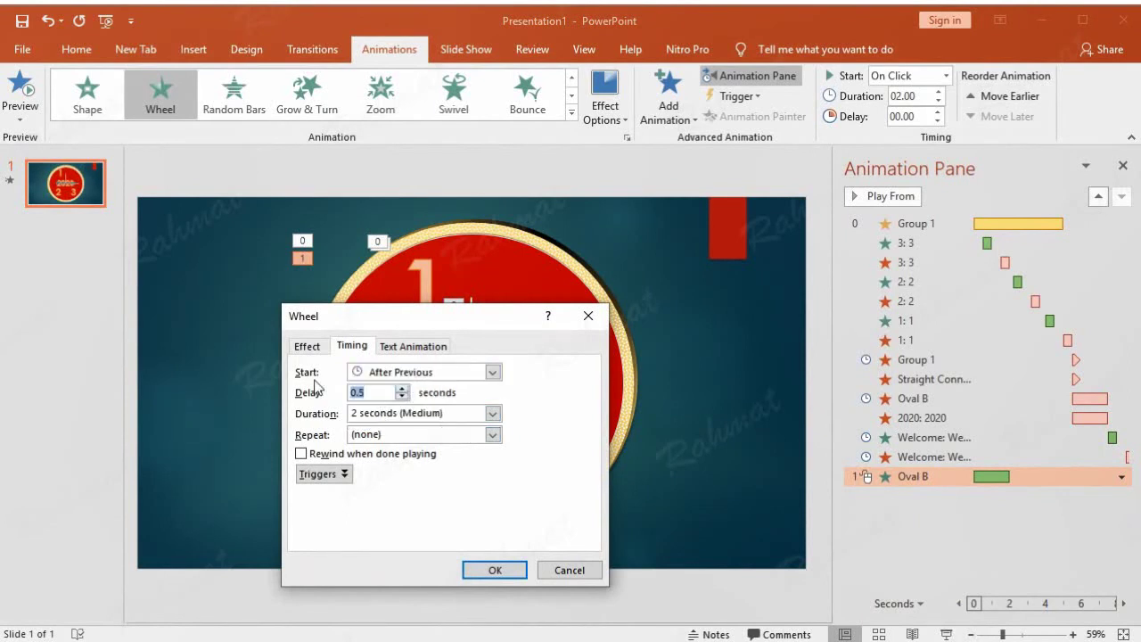
{"action": "left_click", "coordinate": [308, 346]}
{"action": "left_click", "coordinate": [493, 571]}
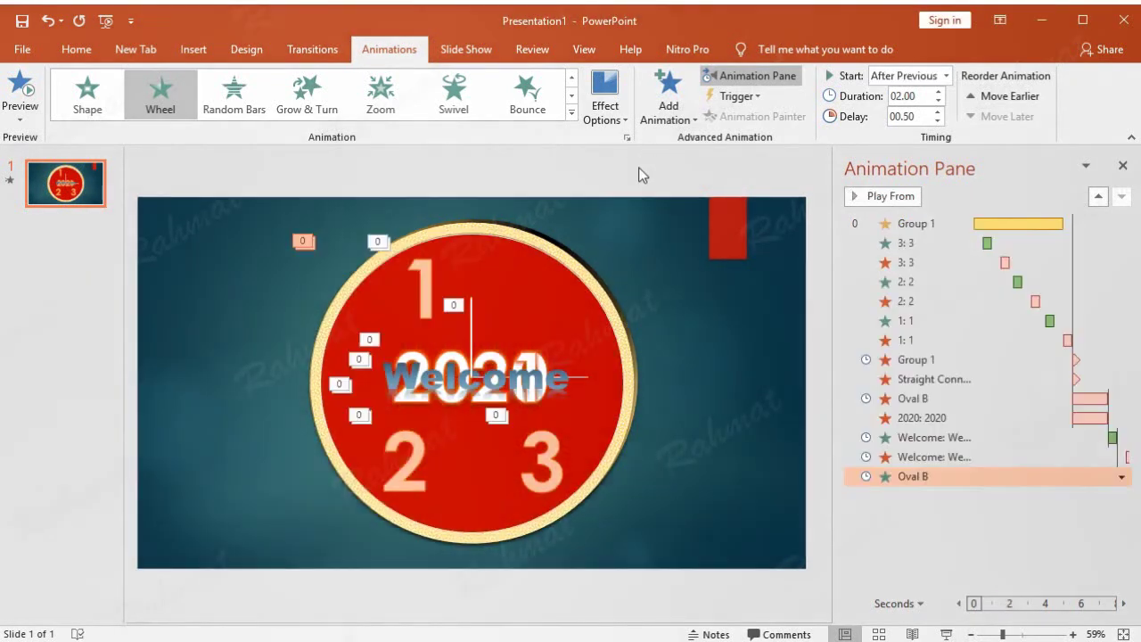
Select the 2021 text object using the Selection Pane.
{"action": "left_click", "coordinate": [530, 360]}
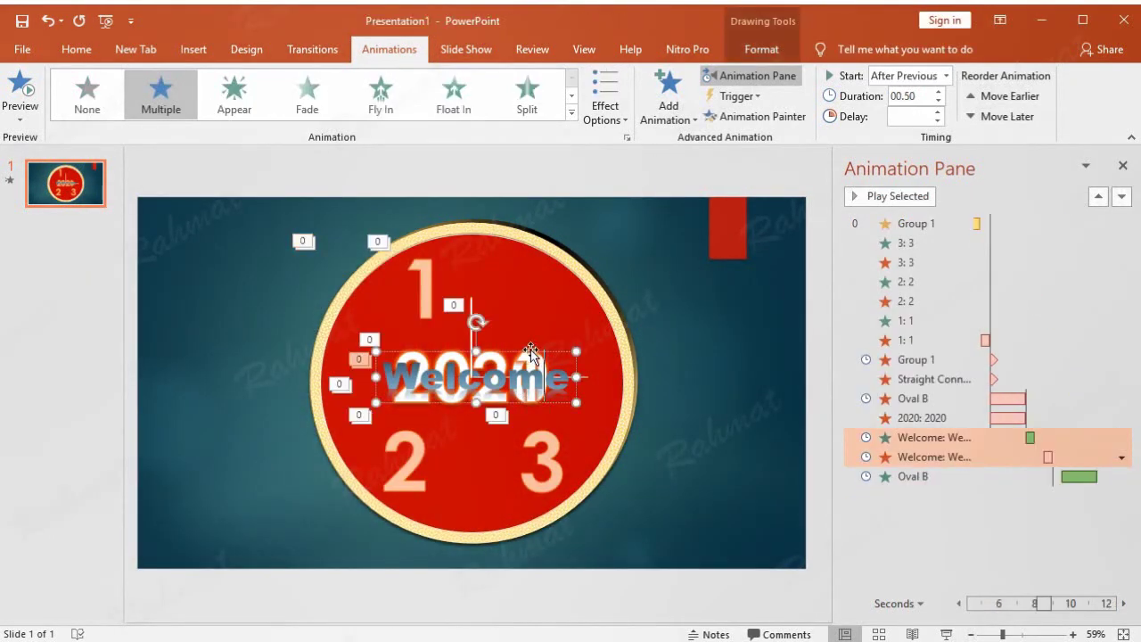
{"action": "left_click_drag", "start_coordinate": [530, 351], "coordinate": [558, 287]}
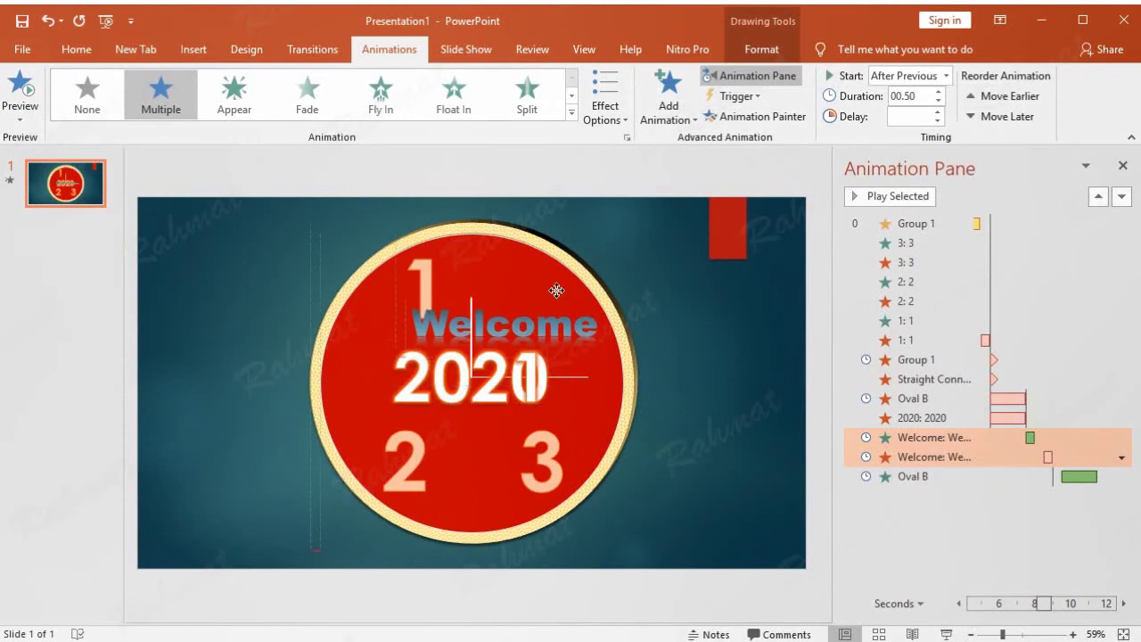
{"action": "left_click", "coordinate": [47, 21]}
{"action": "left_click", "coordinate": [78, 50]}
{"action": "left_click", "coordinate": [1070, 117]}
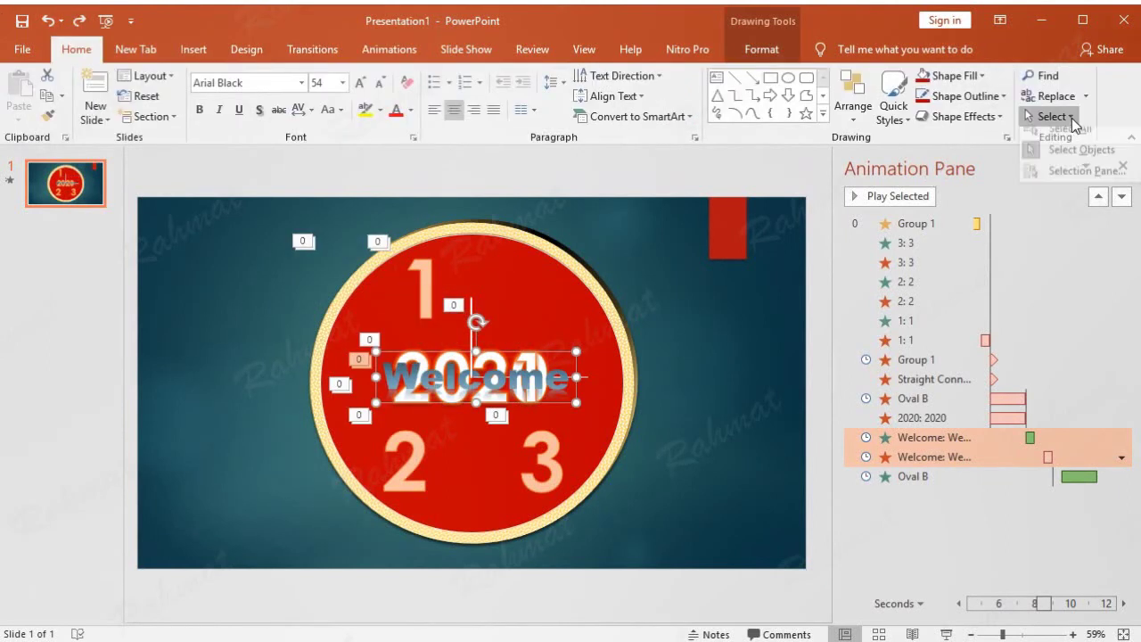
{"action": "left_click", "coordinate": [1079, 170]}
{"action": "left_click", "coordinate": [967, 312]}
{"action": "left_click", "coordinate": [1121, 167]}
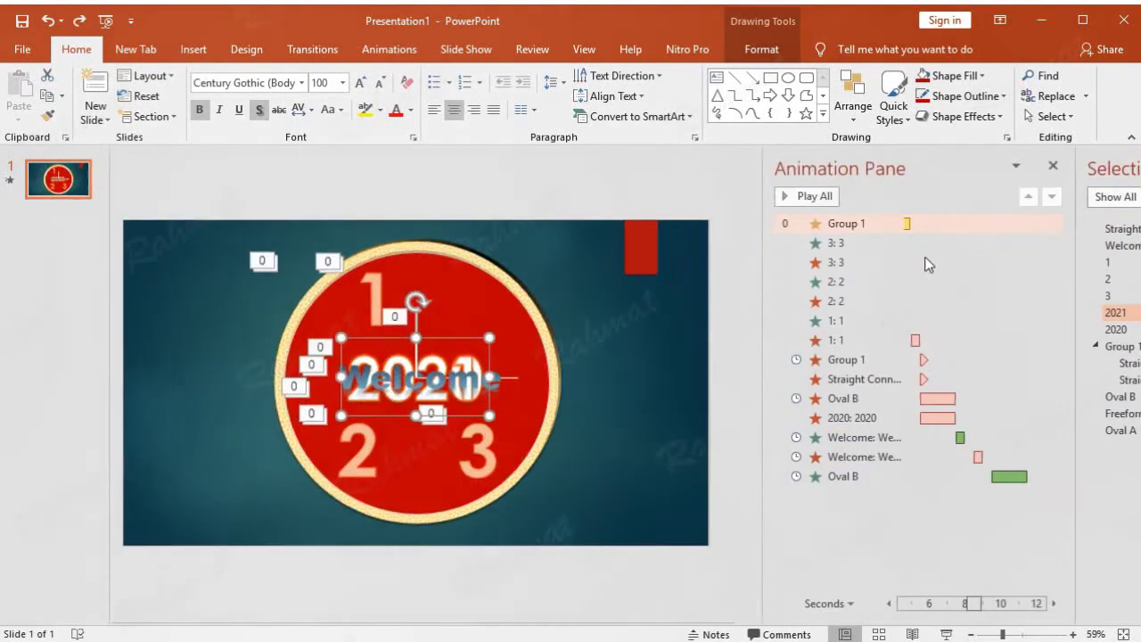
{"action": "left_click_drag", "start_coordinate": [515, 334], "coordinate": [548, 287]}
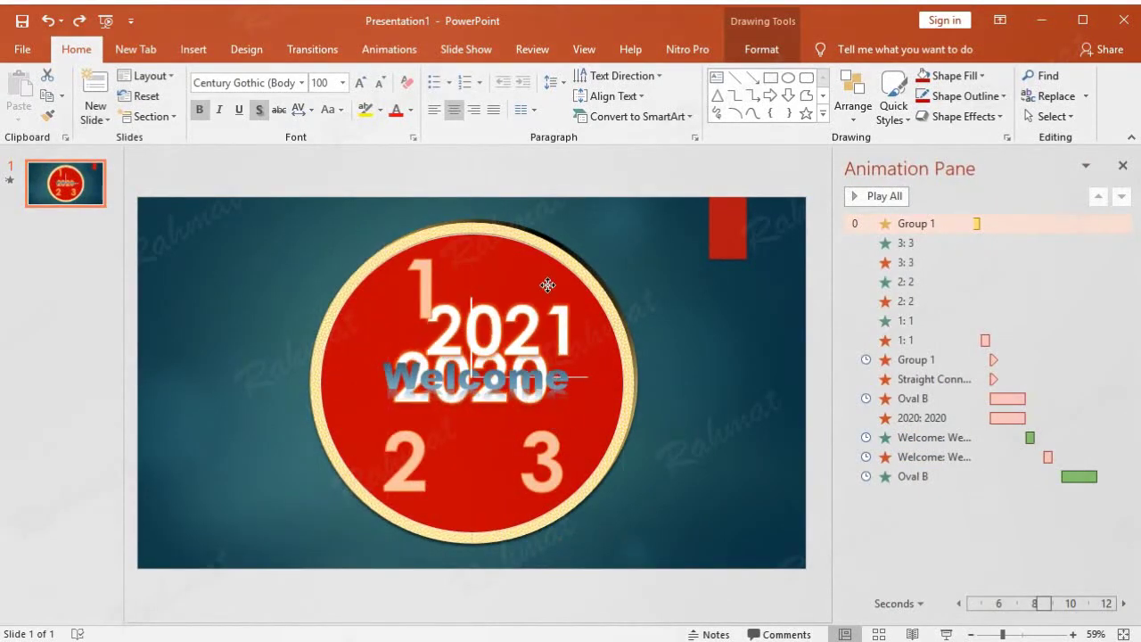
{"action": "left_click", "coordinate": [48, 21]}
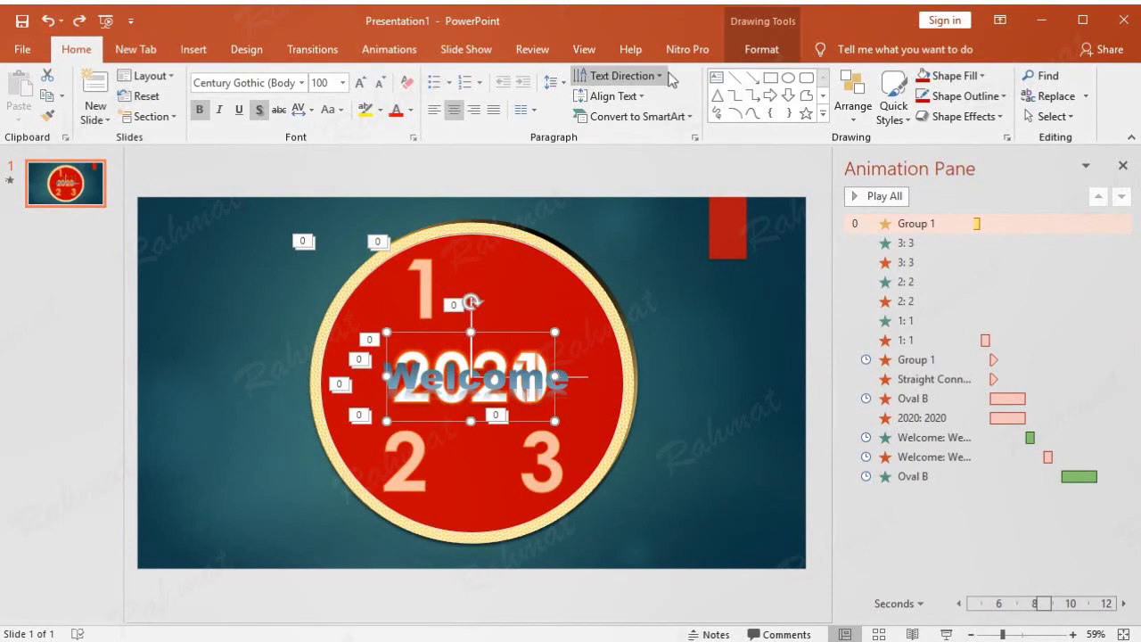
Add a Wheel entrance effect to the 2021 text.
{"action": "left_click", "coordinate": [388, 49]}
{"action": "left_click", "coordinate": [669, 103]}
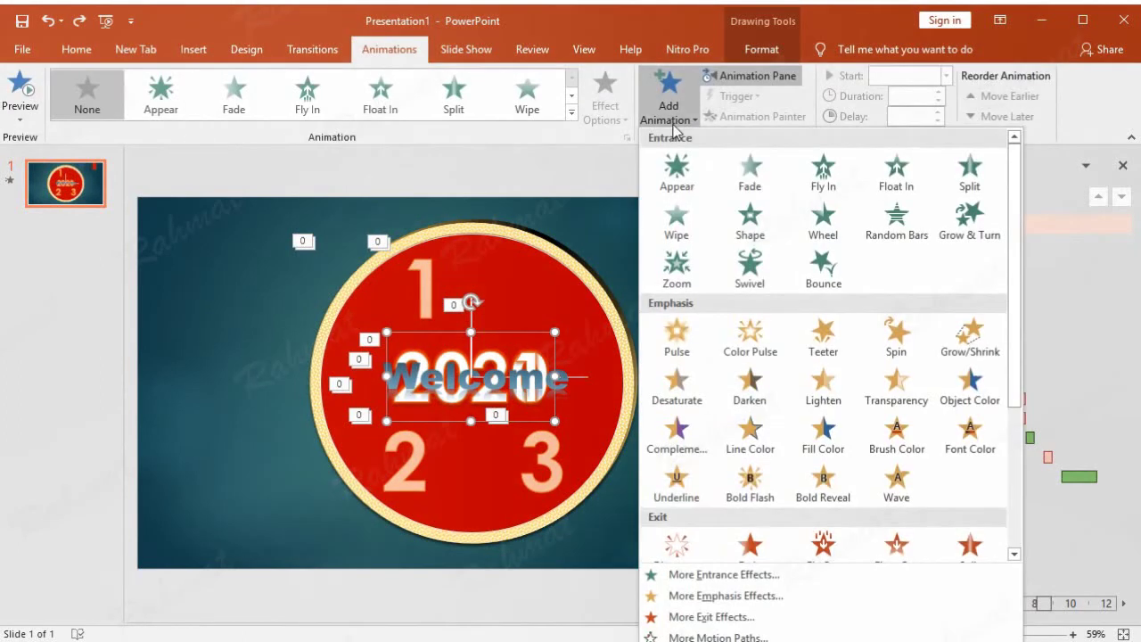
{"action": "left_click", "coordinate": [706, 576]}
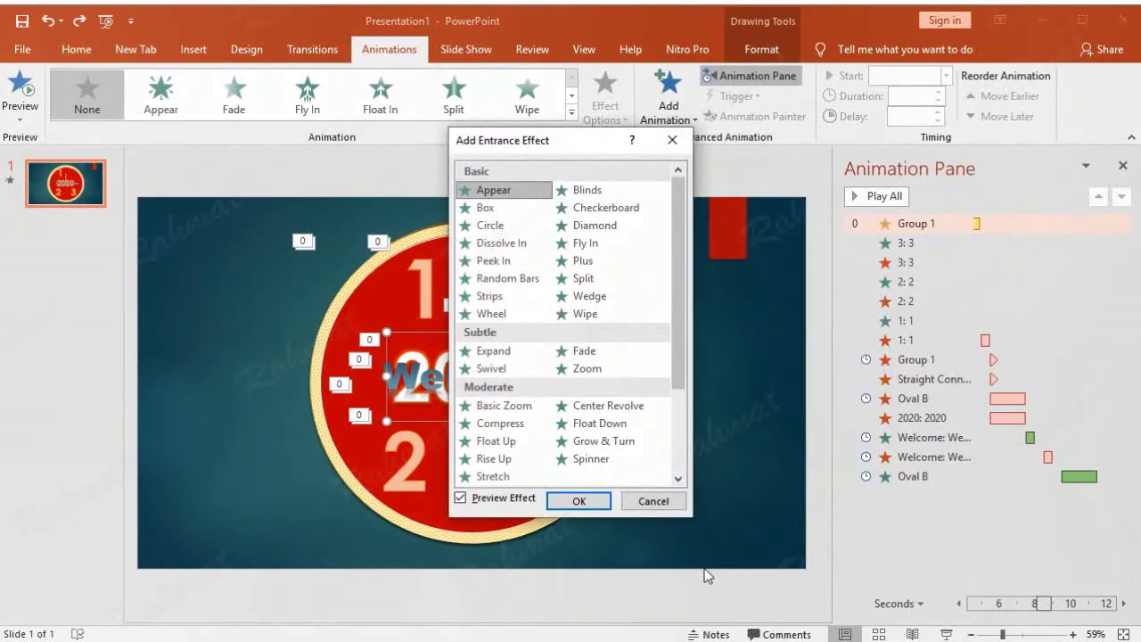
{"action": "left_click", "coordinate": [511, 309]}
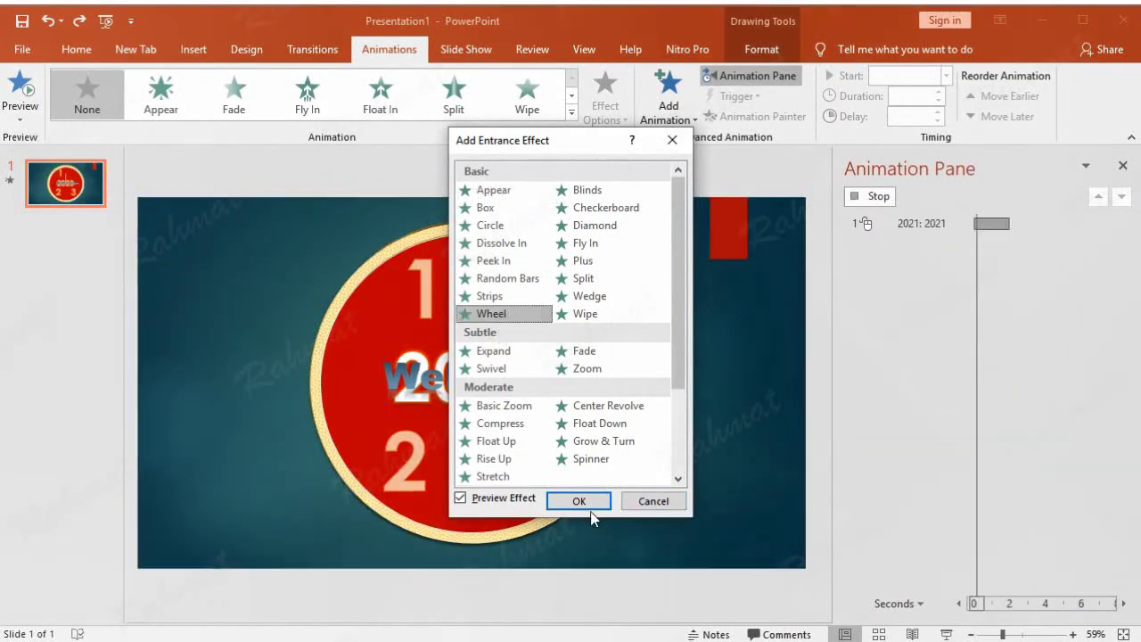
{"action": "left_click", "coordinate": [589, 505]}
Set the 2021 Wheel entrance to start With Previous with a 0.5-second delay.
{"action": "left_click", "coordinate": [1121, 496]}
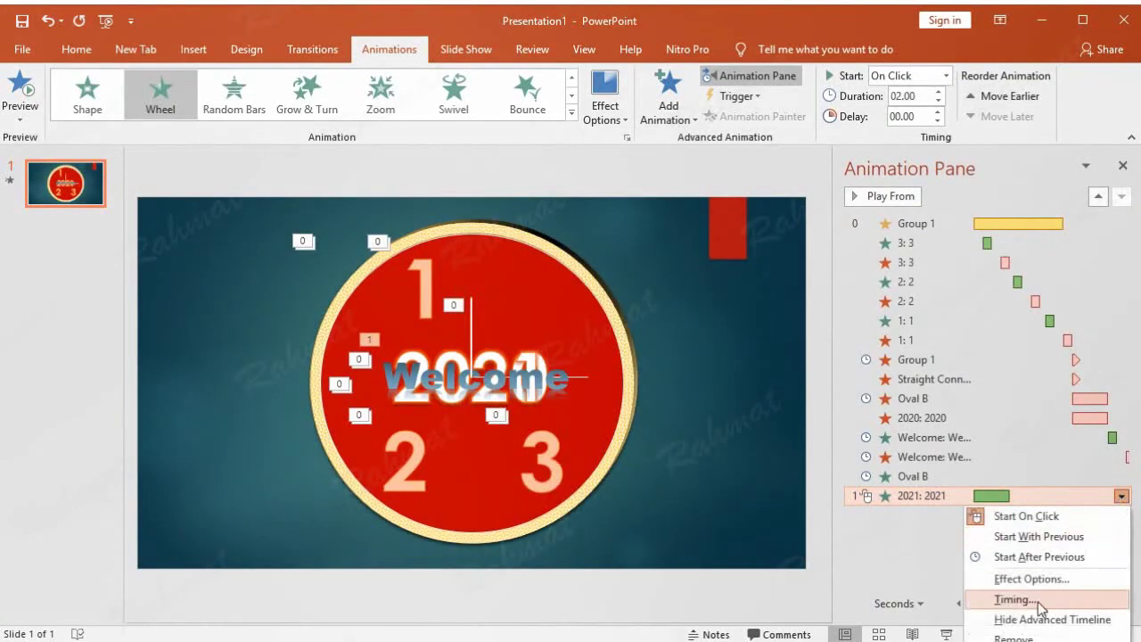
{"action": "left_click", "coordinate": [1016, 599]}
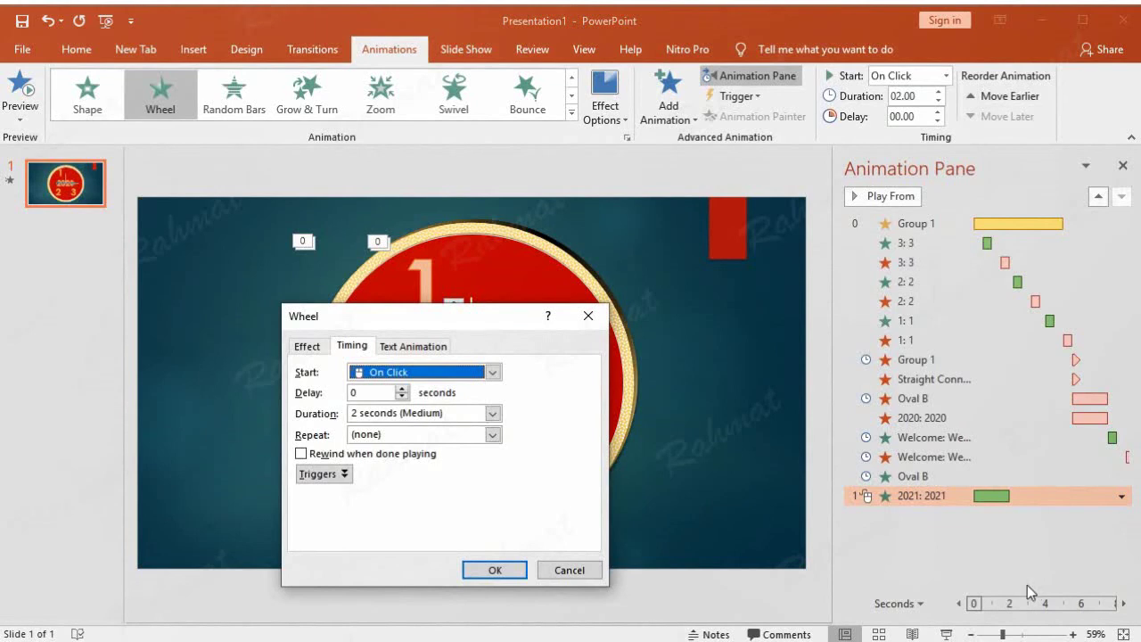
{"action": "left_click", "coordinate": [435, 378]}
{"action": "left_click", "coordinate": [425, 402]}
{"action": "left_click", "coordinate": [403, 389]}
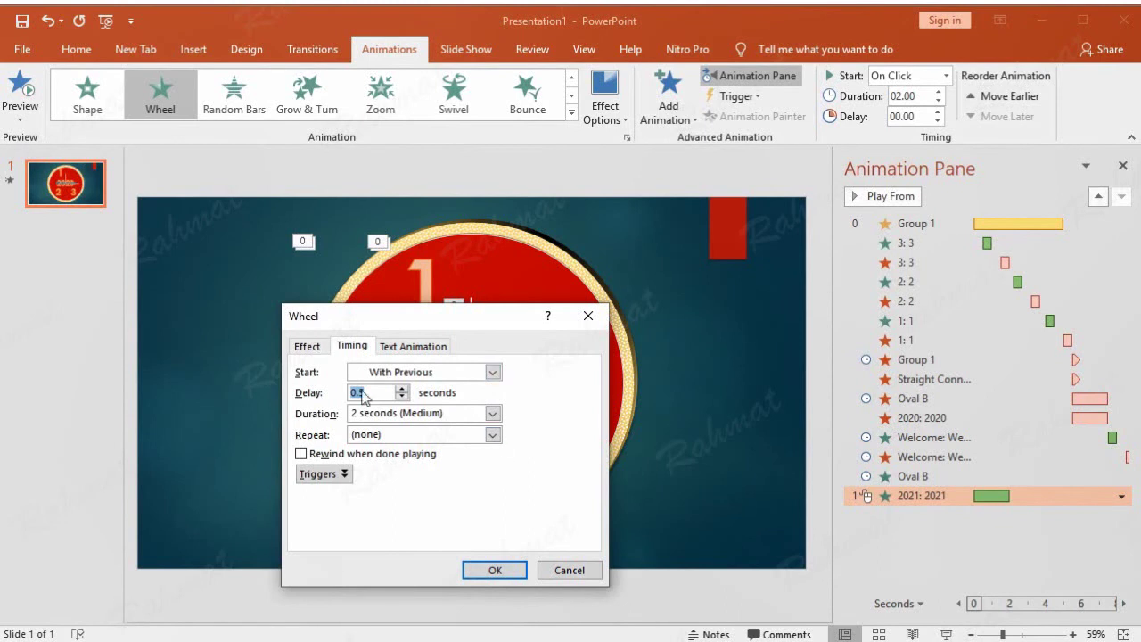
{"action": "left_click", "coordinate": [307, 346]}
{"action": "left_click", "coordinate": [352, 345]}
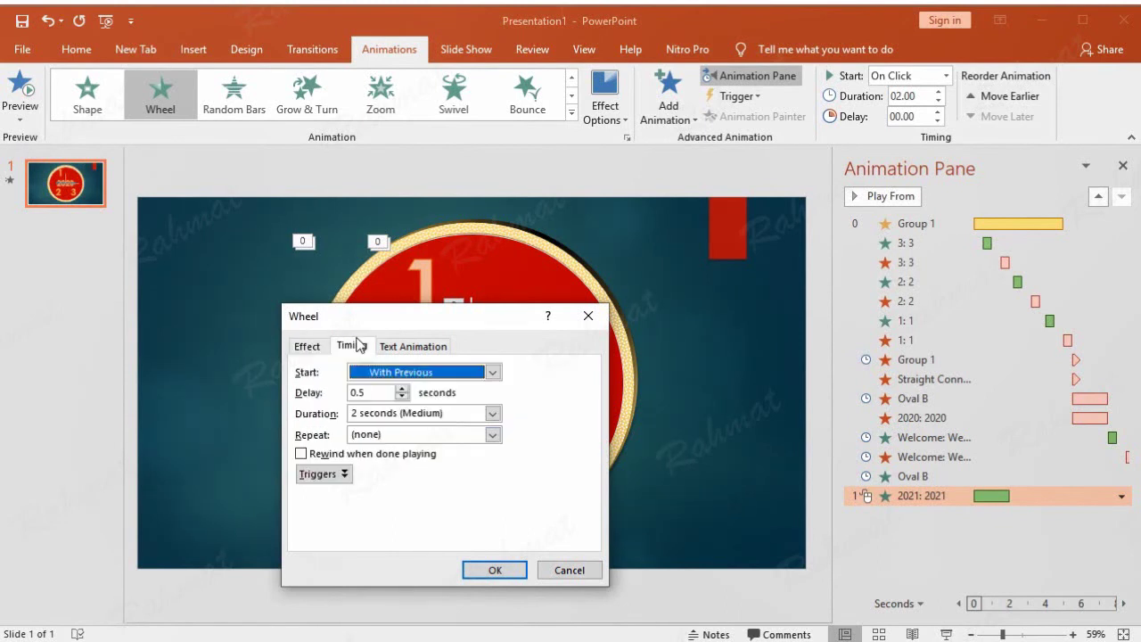
{"action": "left_click", "coordinate": [502, 572]}
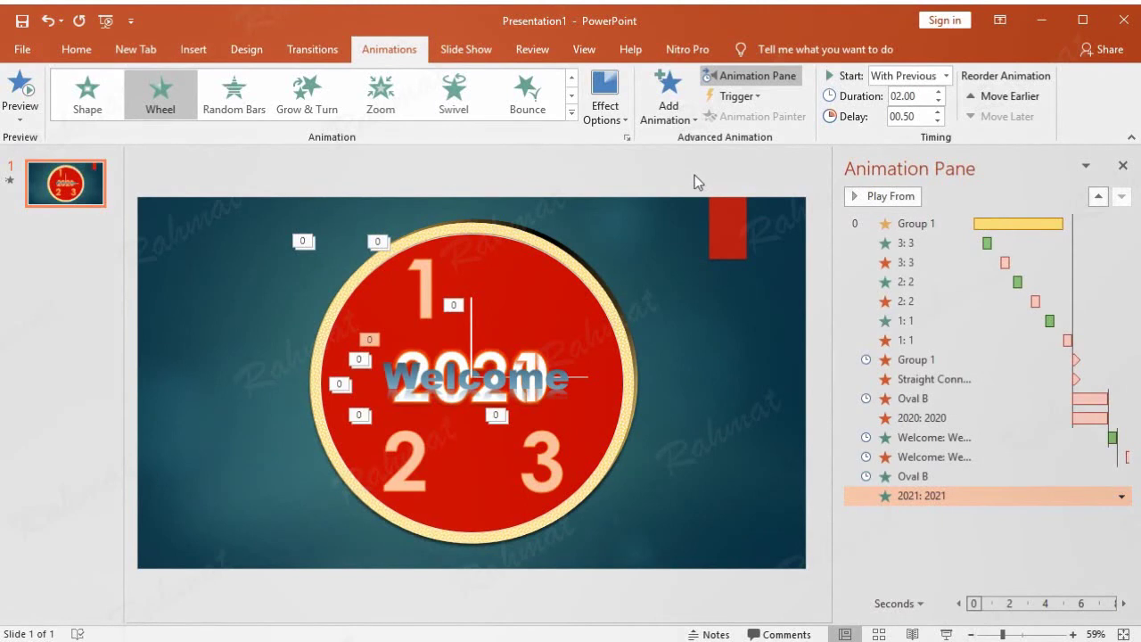
Add a second entrance, Appear, to the 2021 text.
{"action": "left_click", "coordinate": [415, 353]}
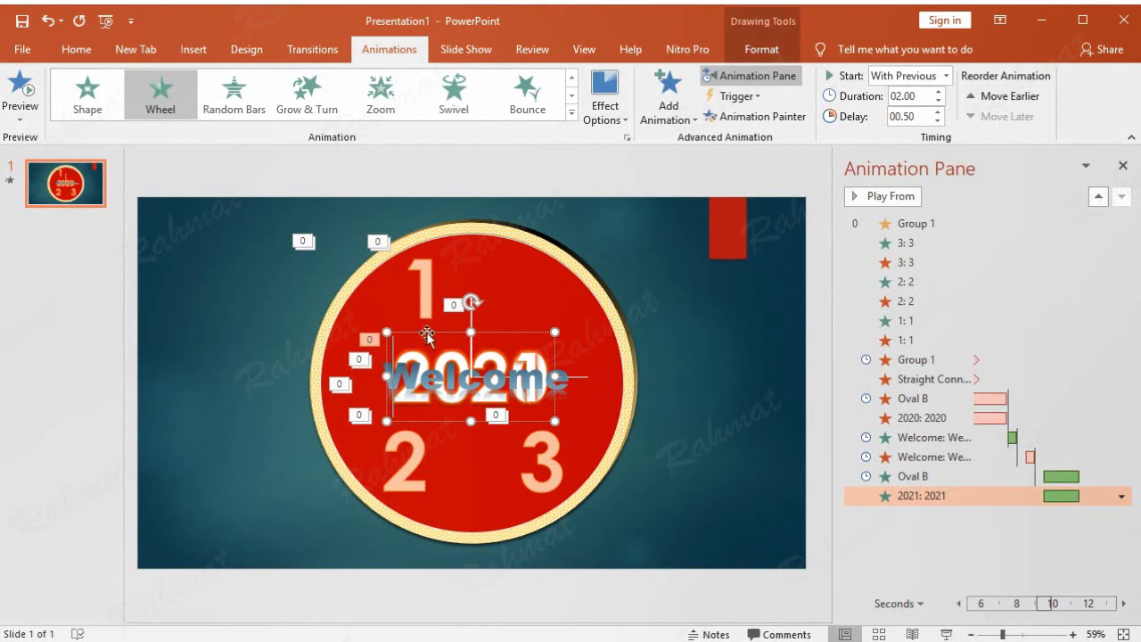
{"action": "left_click_drag", "start_coordinate": [428, 334], "coordinate": [454, 286]}
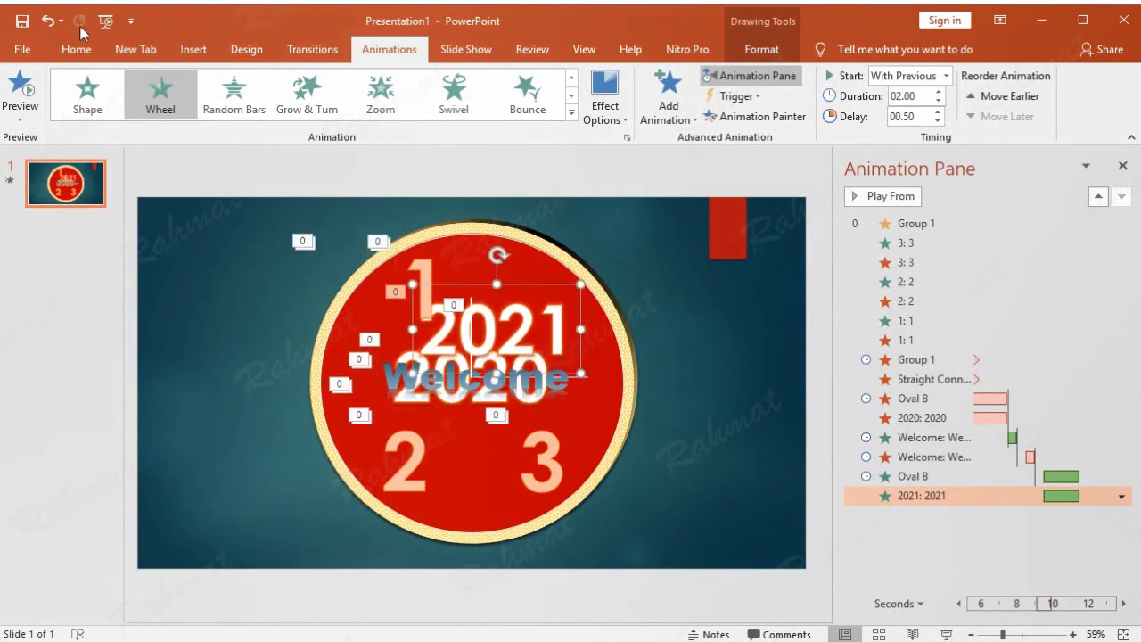
{"action": "left_click", "coordinate": [52, 24]}
{"action": "left_click", "coordinate": [678, 125]}
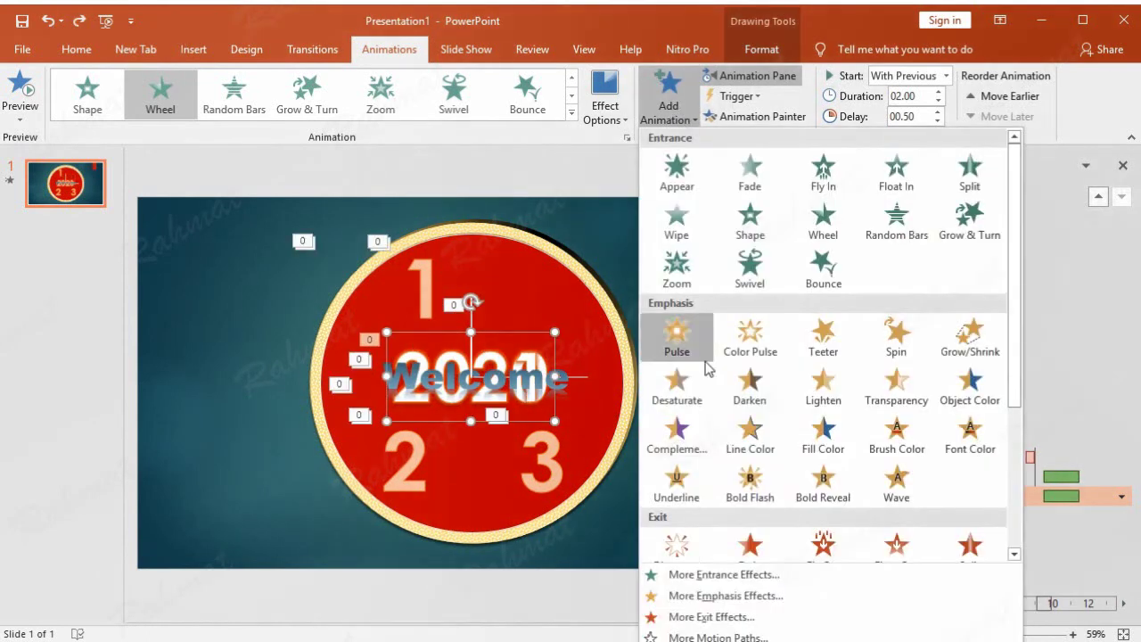
{"action": "left_click", "coordinate": [704, 575]}
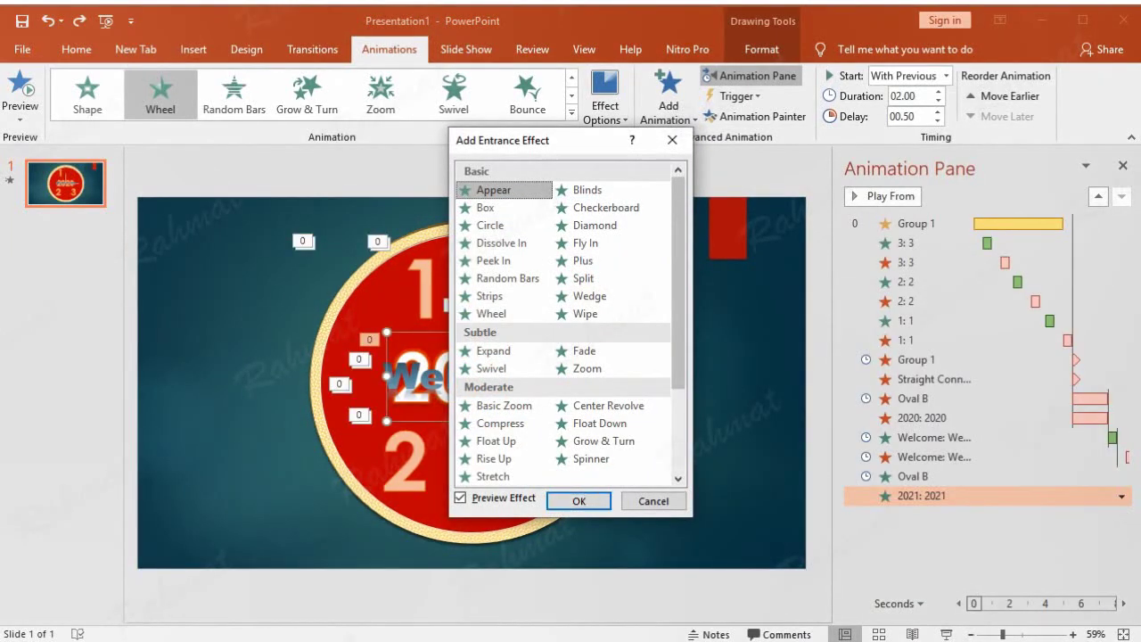
{"action": "left_click", "coordinate": [555, 502]}
Set the 2021 Appear entrance to start After Previous with a 1-second delay.
{"action": "left_click", "coordinate": [1122, 516]}
{"action": "left_click", "coordinate": [1059, 617]}
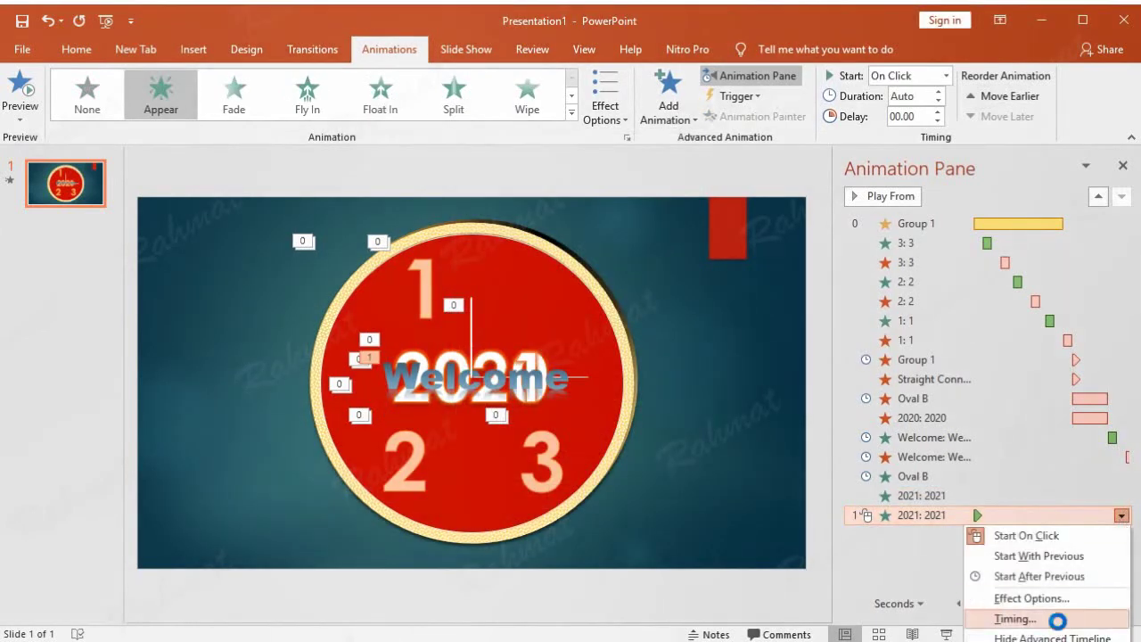
{"action": "left_click", "coordinate": [492, 372]}
{"action": "left_click", "coordinate": [434, 423]}
{"action": "left_click", "coordinate": [401, 389]}
{"action": "left_click", "coordinate": [495, 570]}
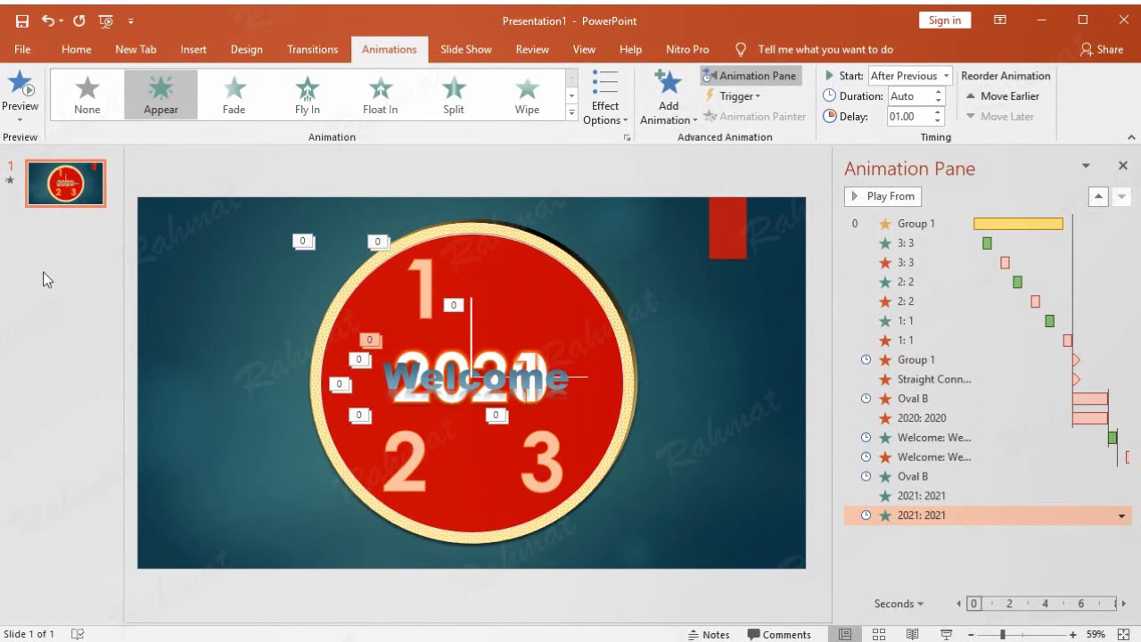
Insert a new second slide and delete its placeholders, leaving it blank.
{"action": "right_click", "coordinate": [68, 270]}
{"action": "left_click", "coordinate": [126, 321]}
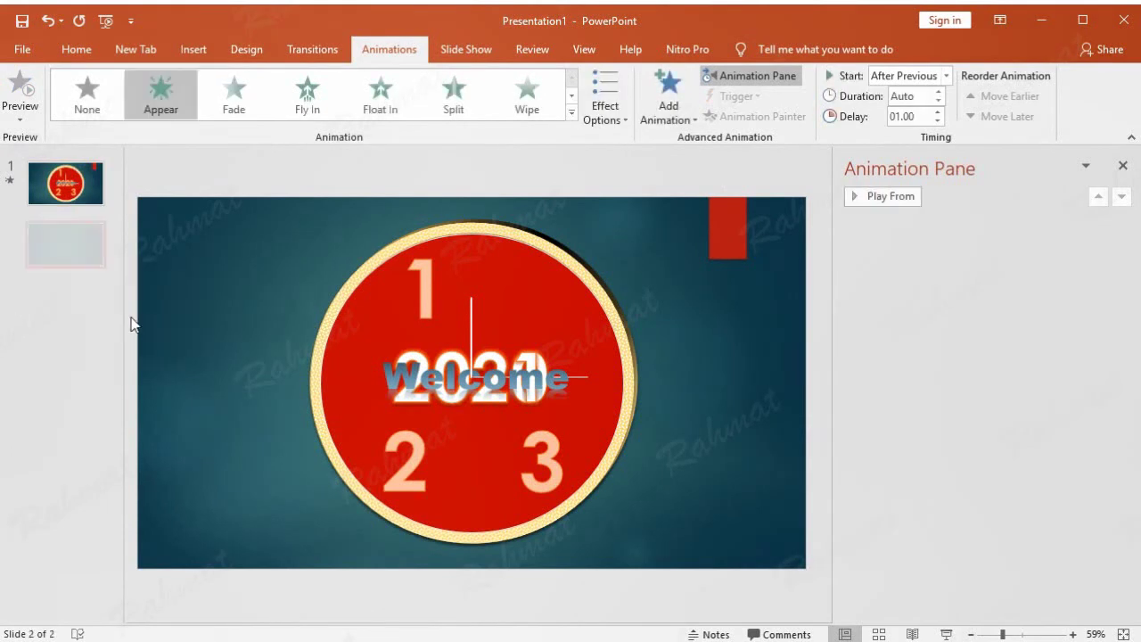
{"action": "mouse_move", "coordinate": [152, 197]}
{"action": "left_mouse_down"}
{"action": "mouse_move", "coordinate": [672, 503]}
{"action": "mouse_move", "coordinate": [737, 567]}
{"action": "left_mouse_up"}
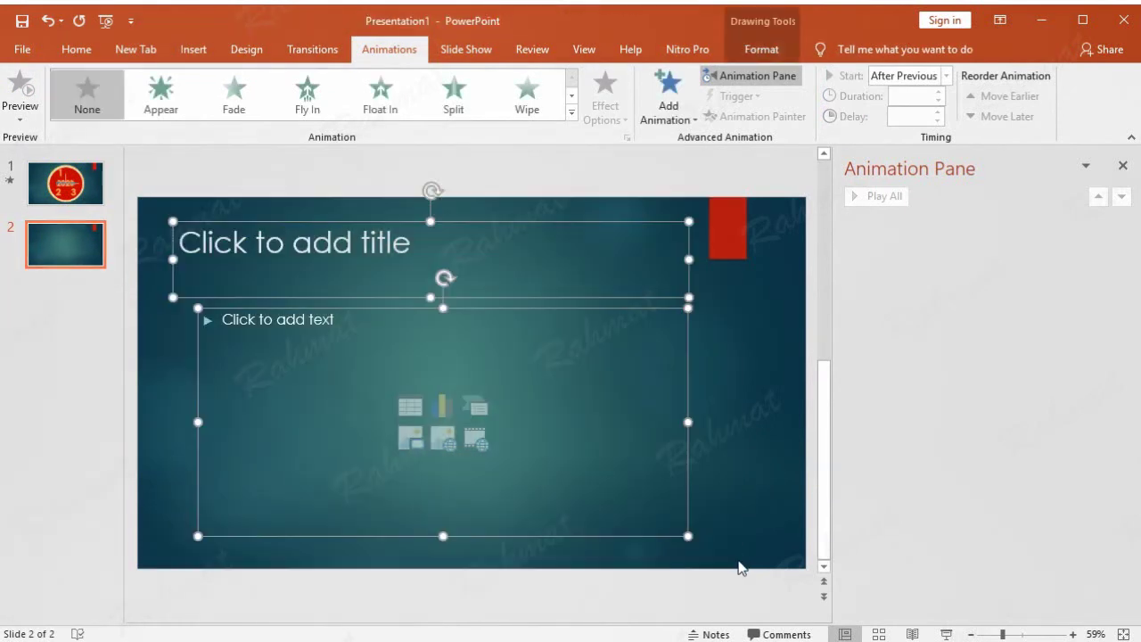
{"action": "key", "text": "Delete"}
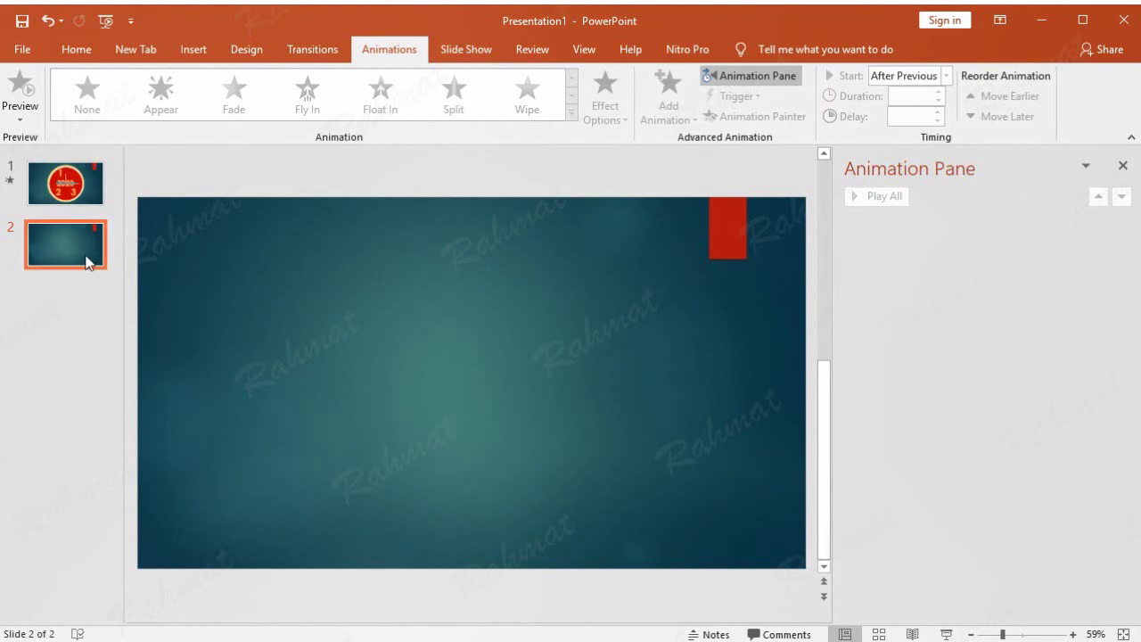
Try the Slipstream colour variant on the whole deck, then undo it.
{"action": "left_click", "coordinate": [247, 49]}
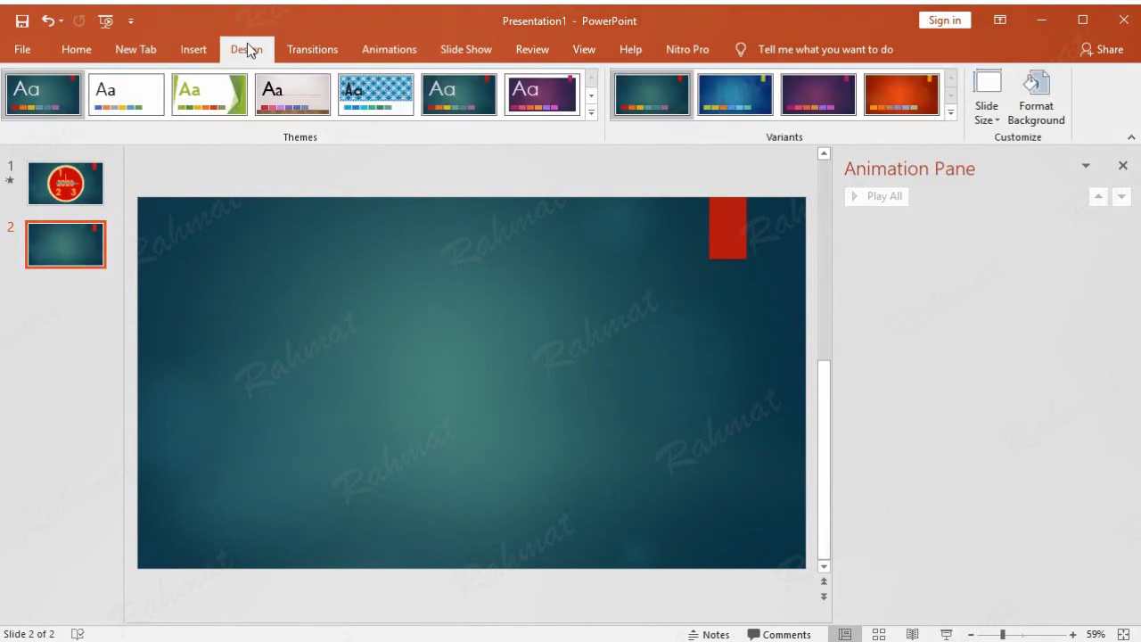
{"action": "left_click", "coordinate": [950, 114]}
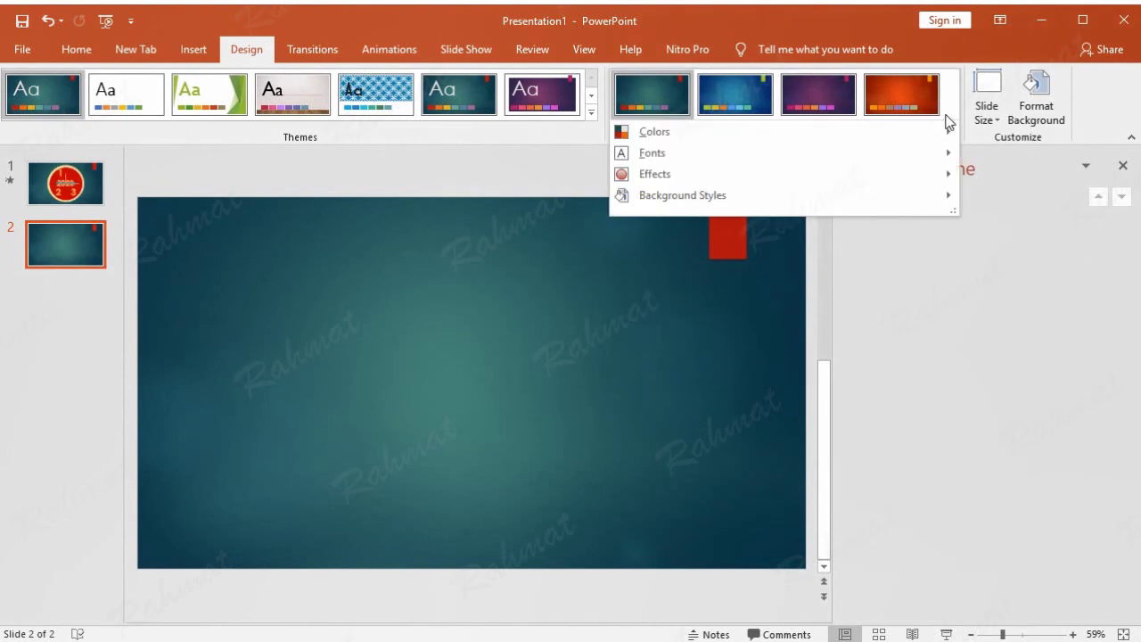
{"action": "mouse_move", "coordinate": [944, 131]}
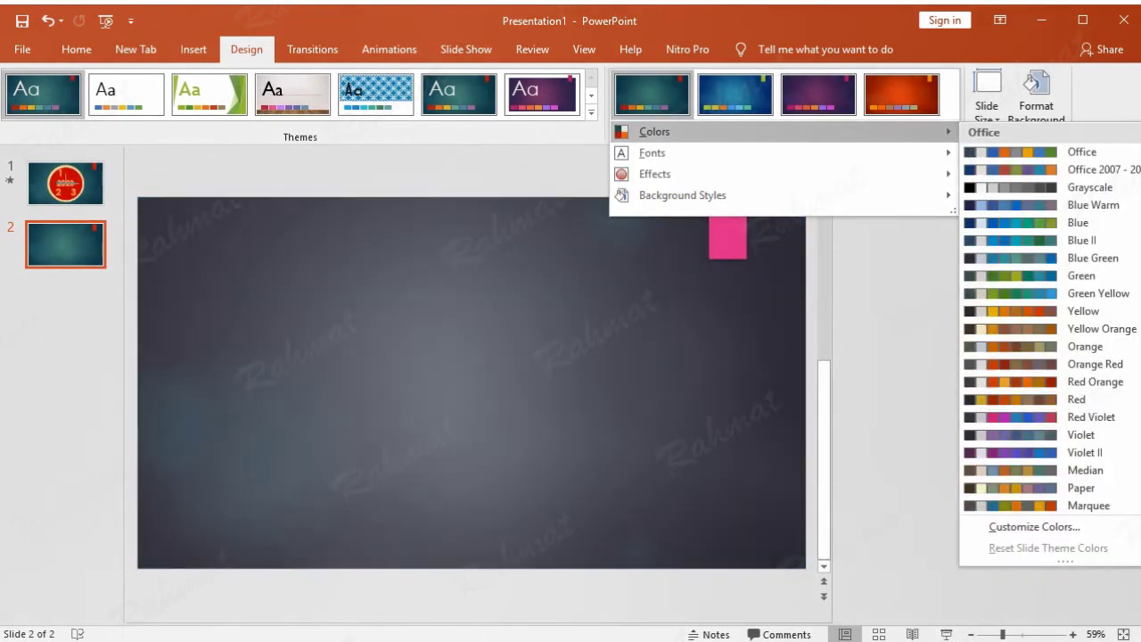
{"action": "scroll", "coordinate": [1140, 494], "scroll_direction": "down", "scroll_amount": 1}
{"action": "left_click", "coordinate": [1140, 494]}
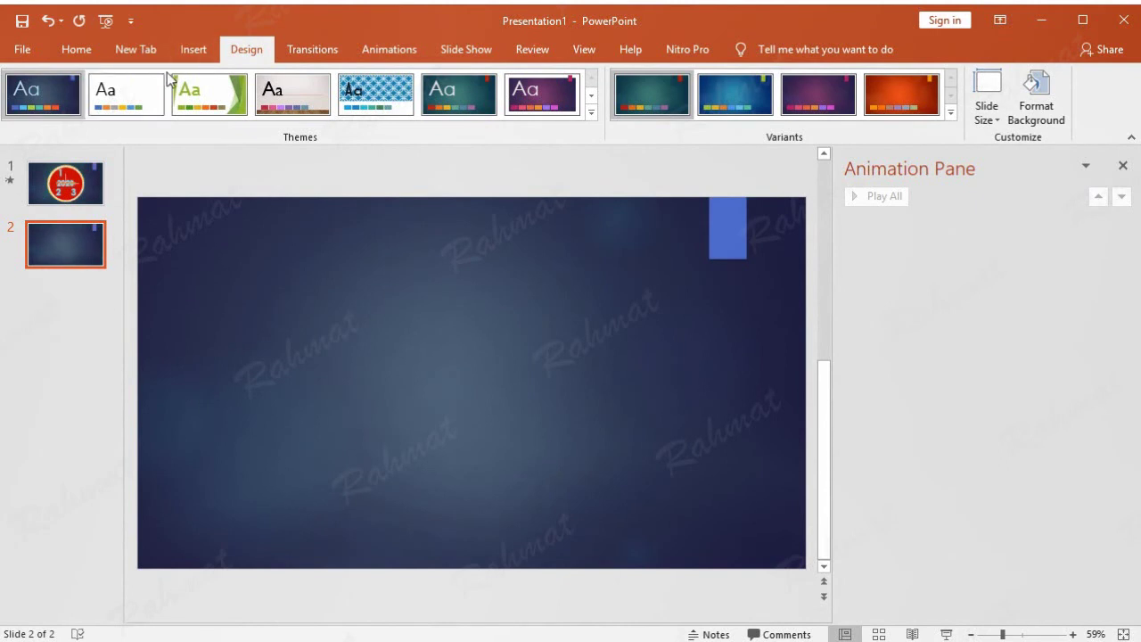
{"action": "left_click", "coordinate": [46, 16]}
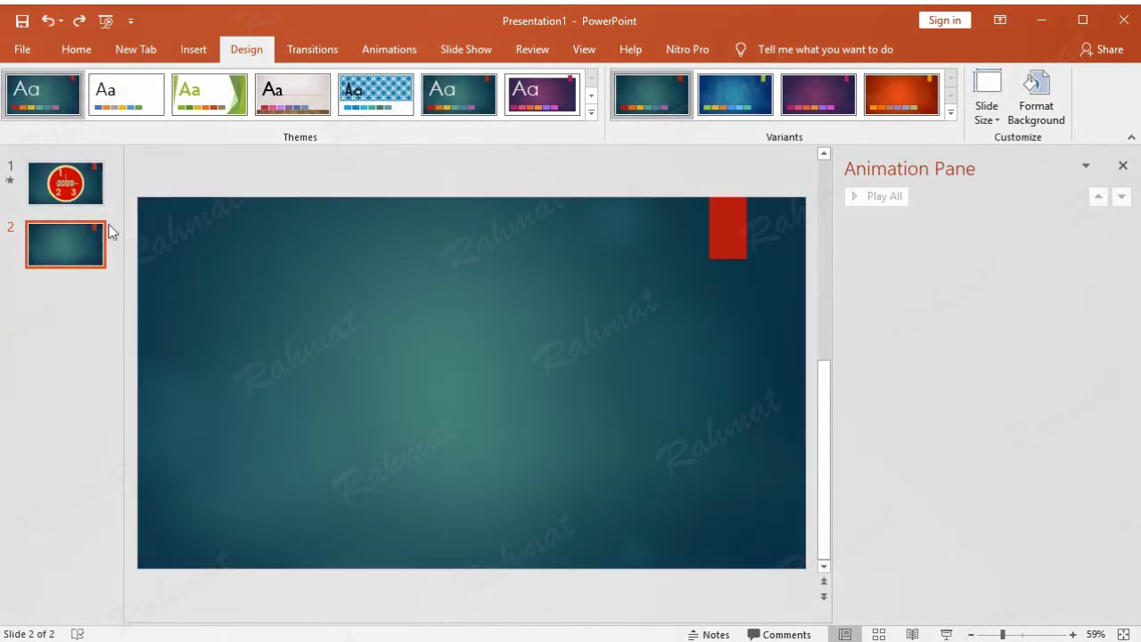
Apply the Slipstream colours to slide 2 only, leaving slide 1 teal.
{"action": "left_click", "coordinate": [950, 113]}
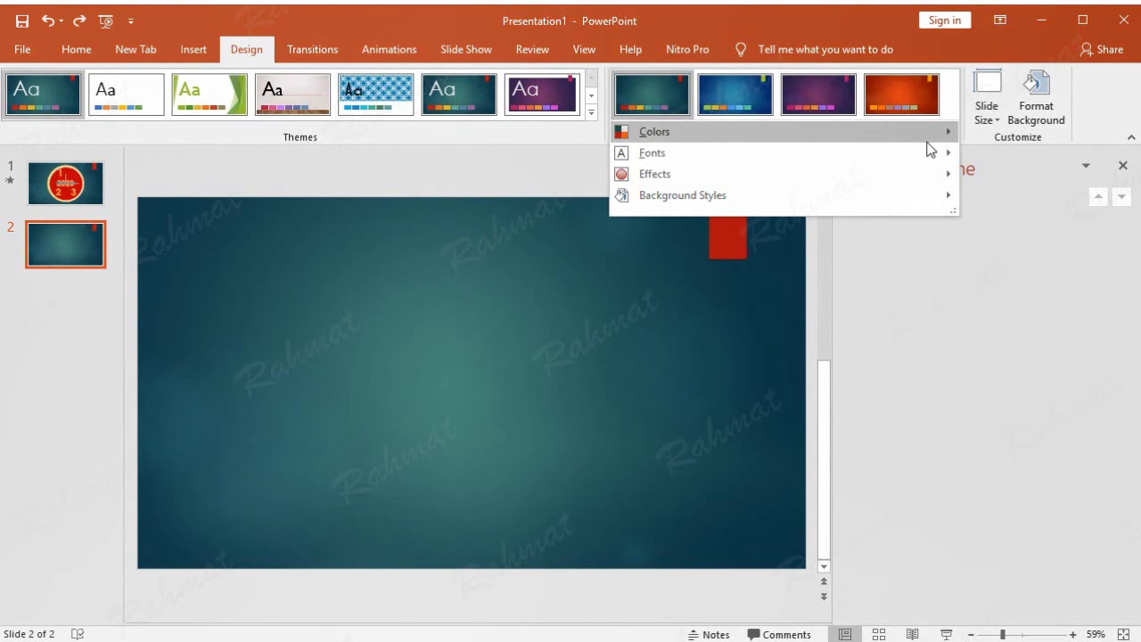
{"action": "mouse_move", "coordinate": [940, 131]}
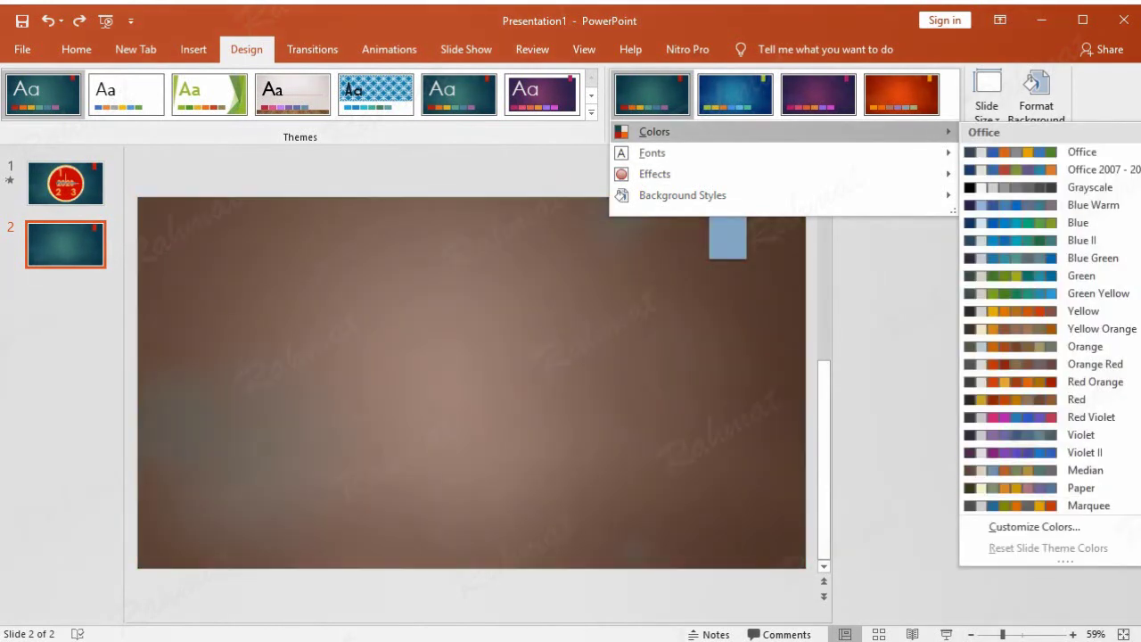
{"action": "scroll", "coordinate": [1106, 481], "scroll_direction": "down", "scroll_amount": 2}
{"action": "right_click", "coordinate": [1120, 489]}
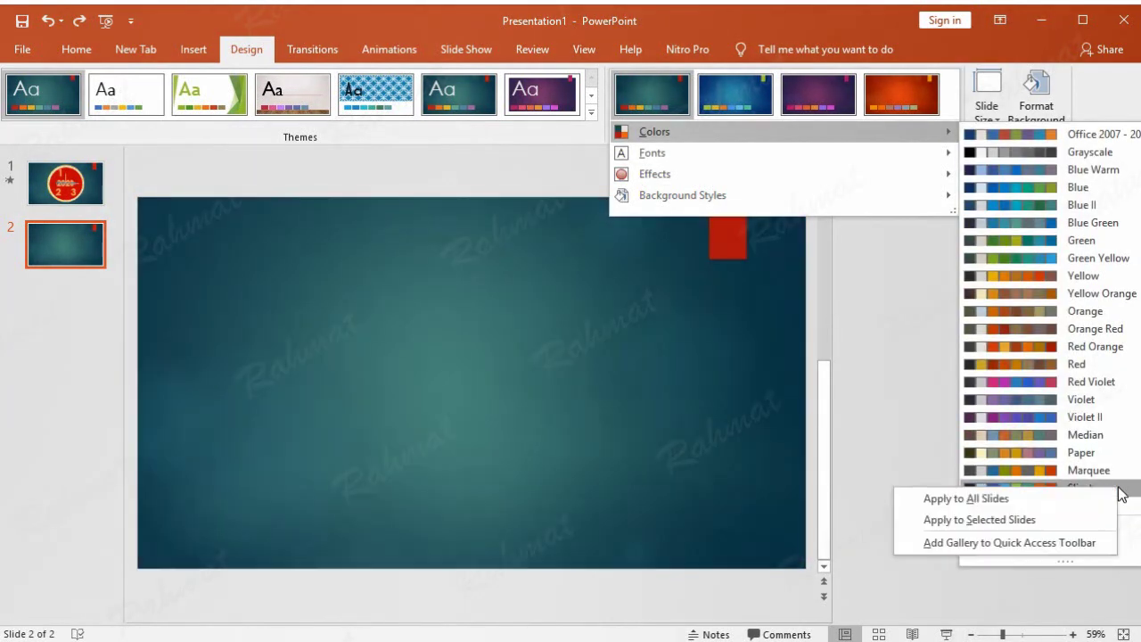
{"action": "left_click", "coordinate": [1032, 523]}
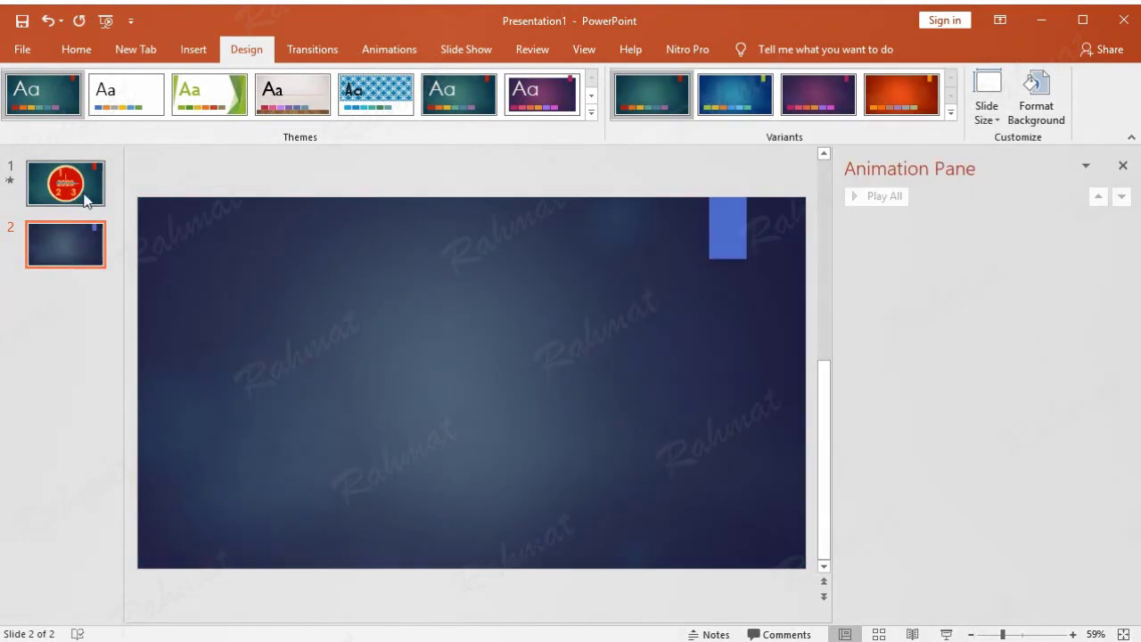
{"action": "left_click", "coordinate": [89, 198]}
{"action": "left_click", "coordinate": [72, 235]}
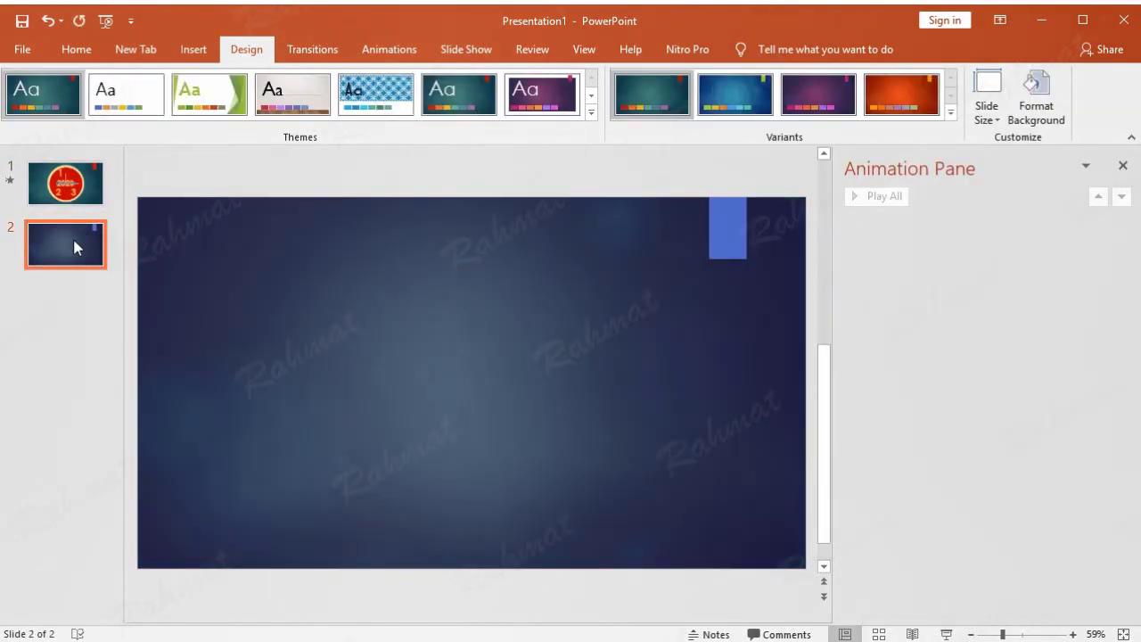
{"action": "left_click", "coordinate": [1123, 166]}
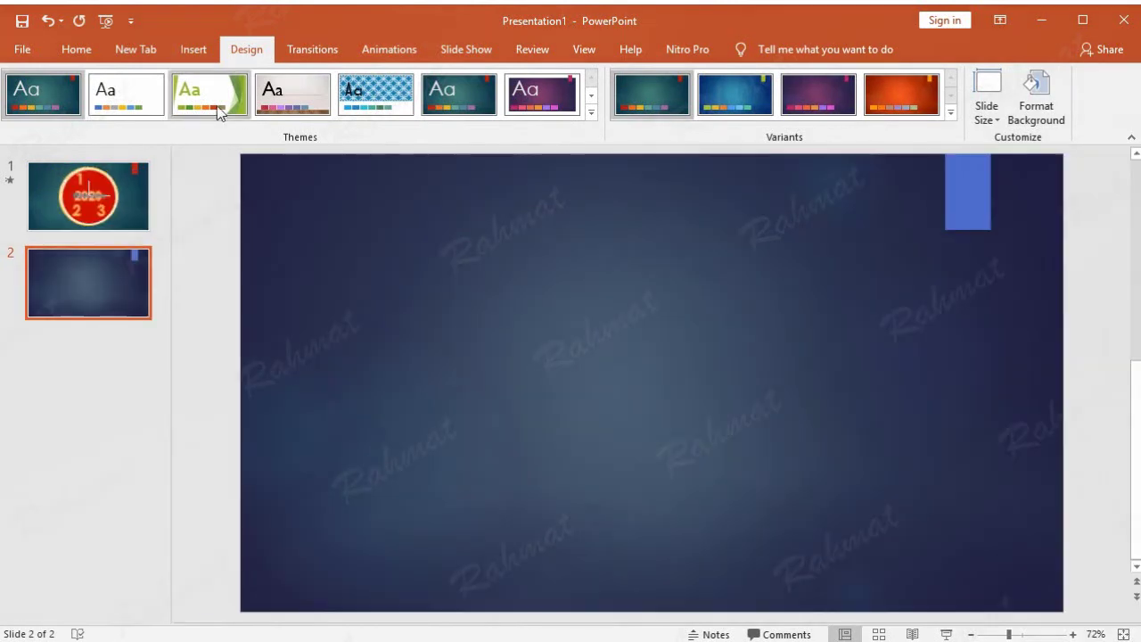
Insert an orange-outline WordArt reading 'Happy New Year' on slide 2.
{"action": "left_click", "coordinate": [190, 49]}
{"action": "left_click", "coordinate": [796, 117]}
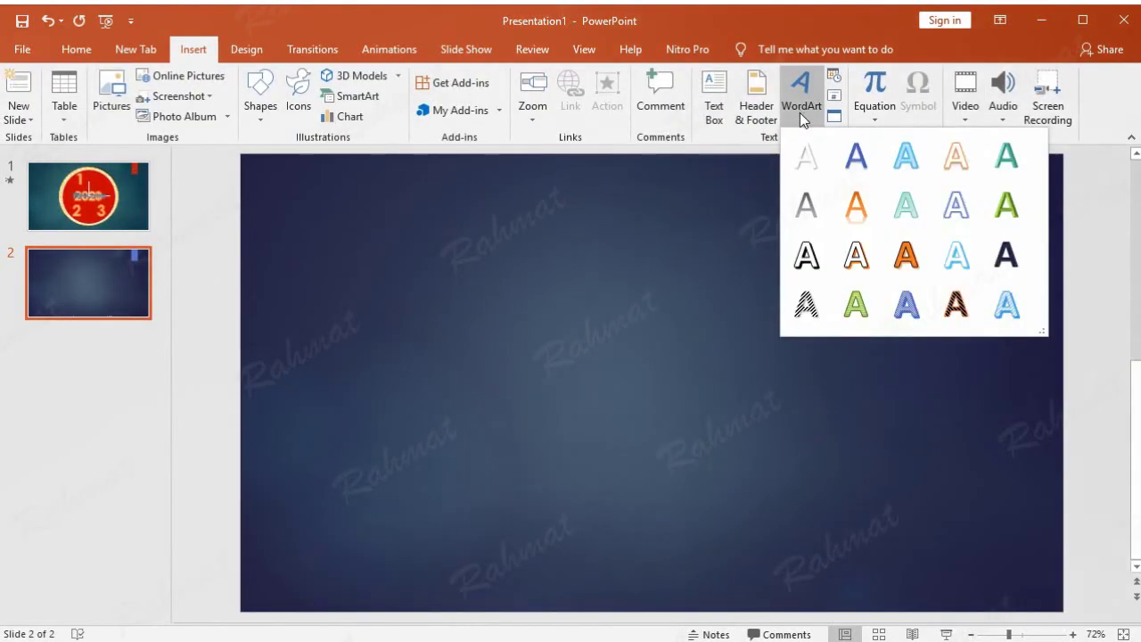
{"action": "left_click", "coordinate": [859, 209]}
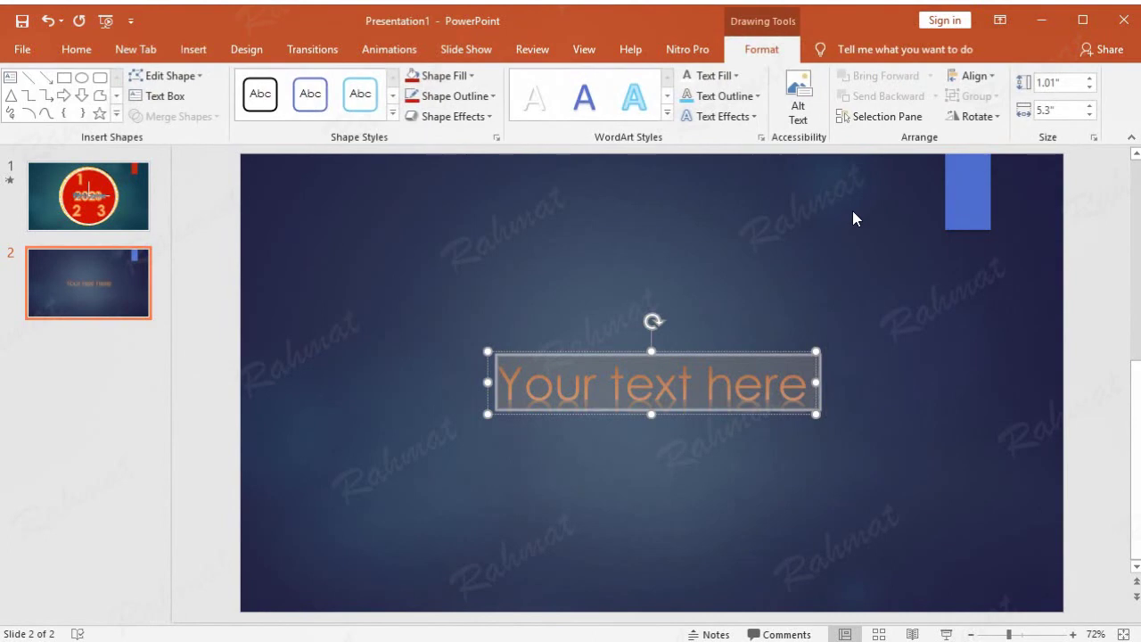
{"action": "type", "text": "Happy New "}
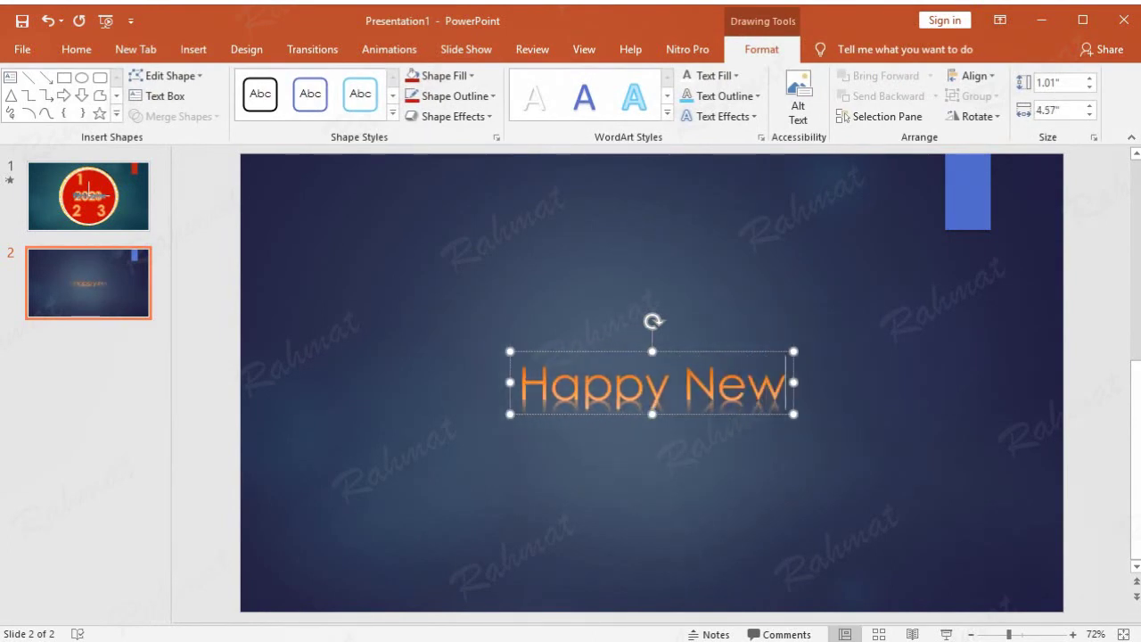
{"action": "type", "text": "Year"}
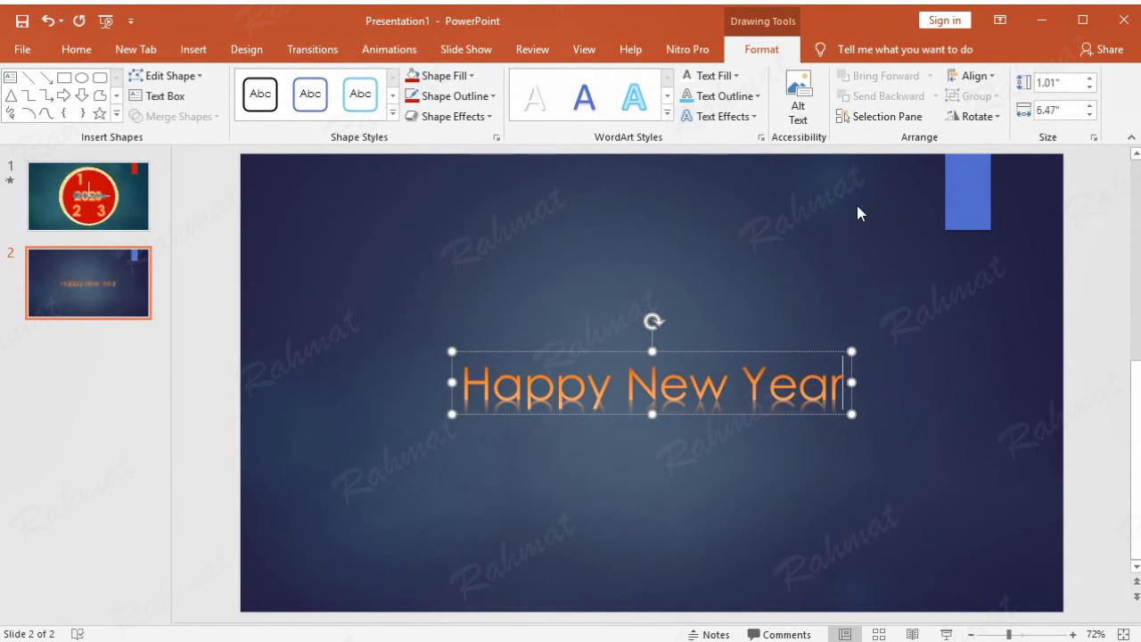
Change the Happy New Year title's font to Showcard Gothic.
{"action": "triple_click", "coordinate": [681, 374]}
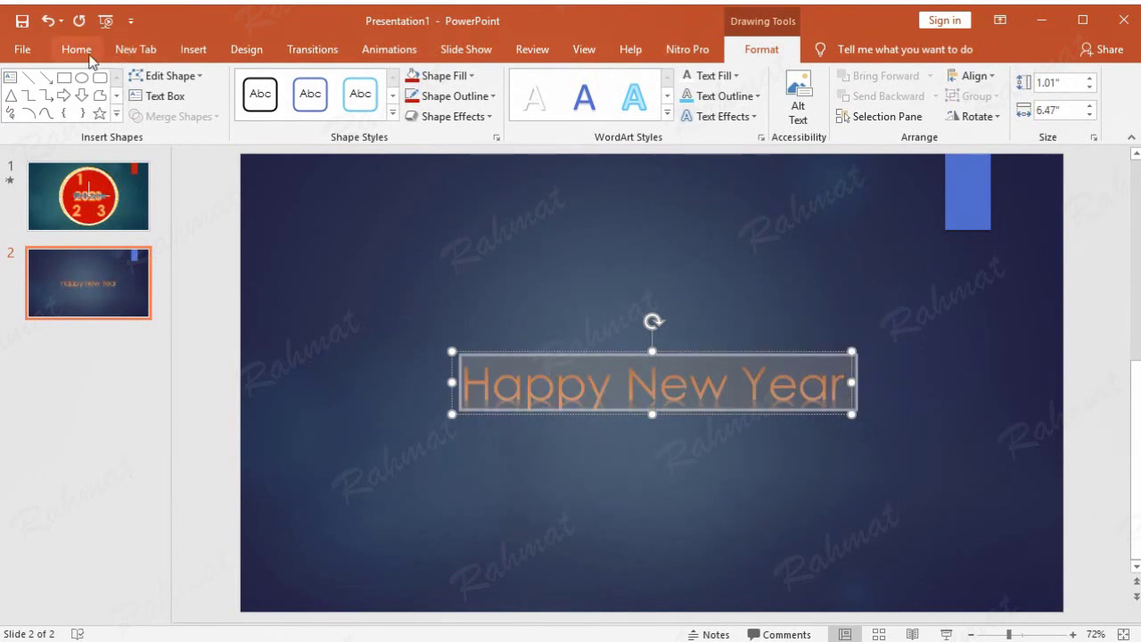
{"action": "left_click", "coordinate": [89, 52]}
{"action": "left_click", "coordinate": [302, 82]}
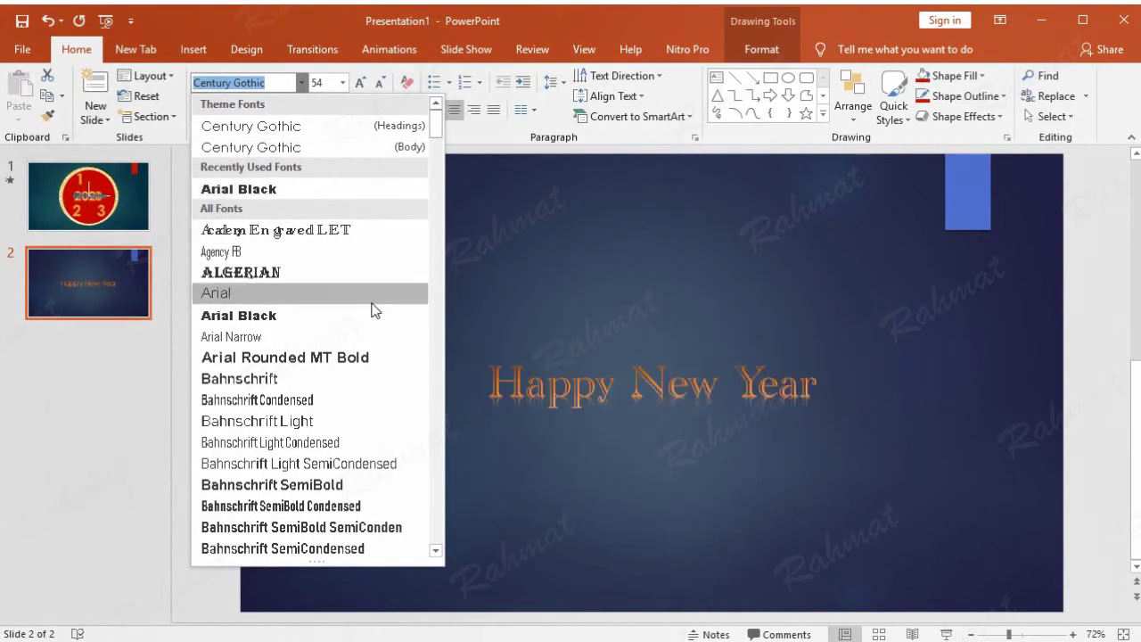
{"action": "scroll", "coordinate": [382, 355], "scroll_direction": "down", "scroll_amount": 3}
{"action": "left_click_drag", "start_coordinate": [436, 135], "coordinate": [436, 466]}
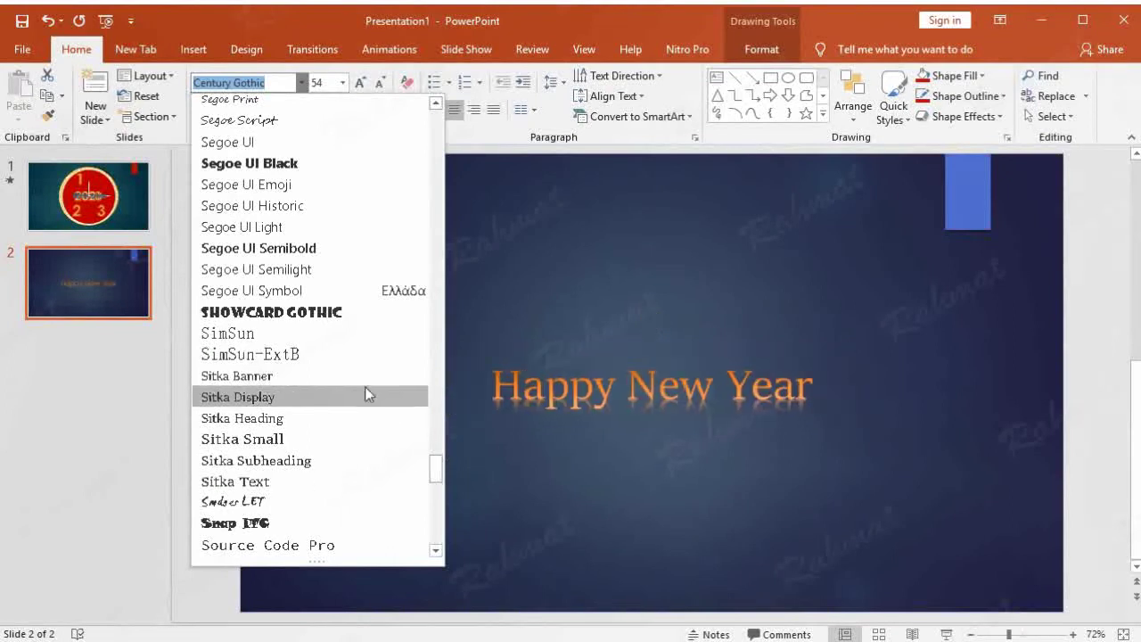
{"action": "scroll", "coordinate": [362, 390], "scroll_direction": "down", "scroll_amount": 2}
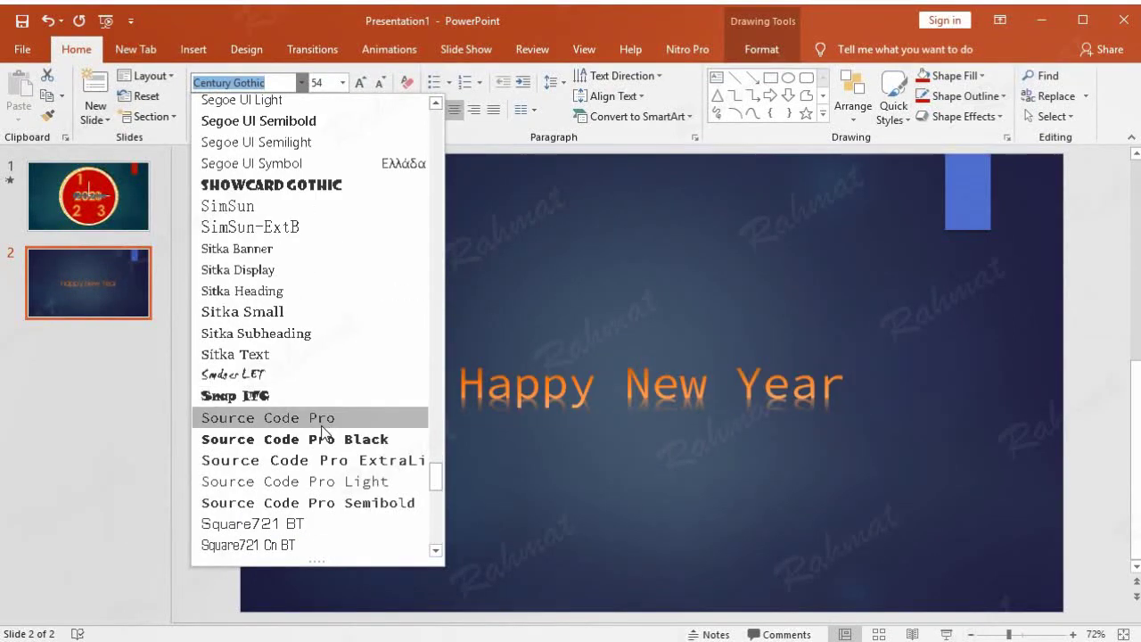
{"action": "scroll", "coordinate": [312, 196], "scroll_direction": "up", "scroll_amount": 2}
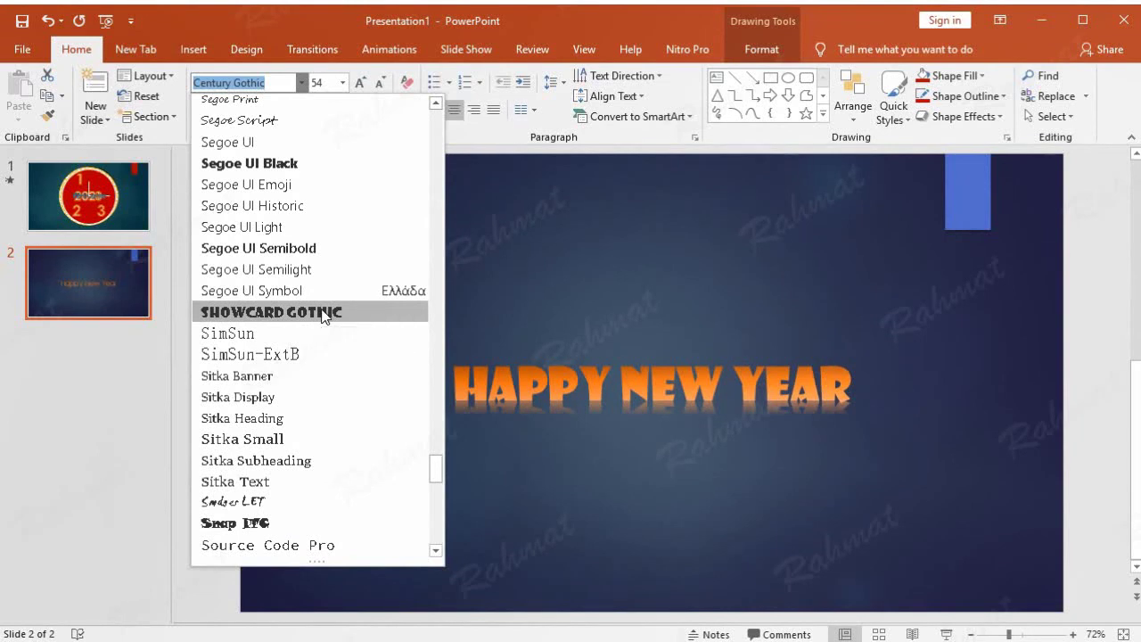
{"action": "left_click", "coordinate": [322, 312]}
Fill the title lettering white and move it up near the top of the slide.
{"action": "left_click", "coordinate": [747, 48]}
{"action": "left_click", "coordinate": [736, 75]}
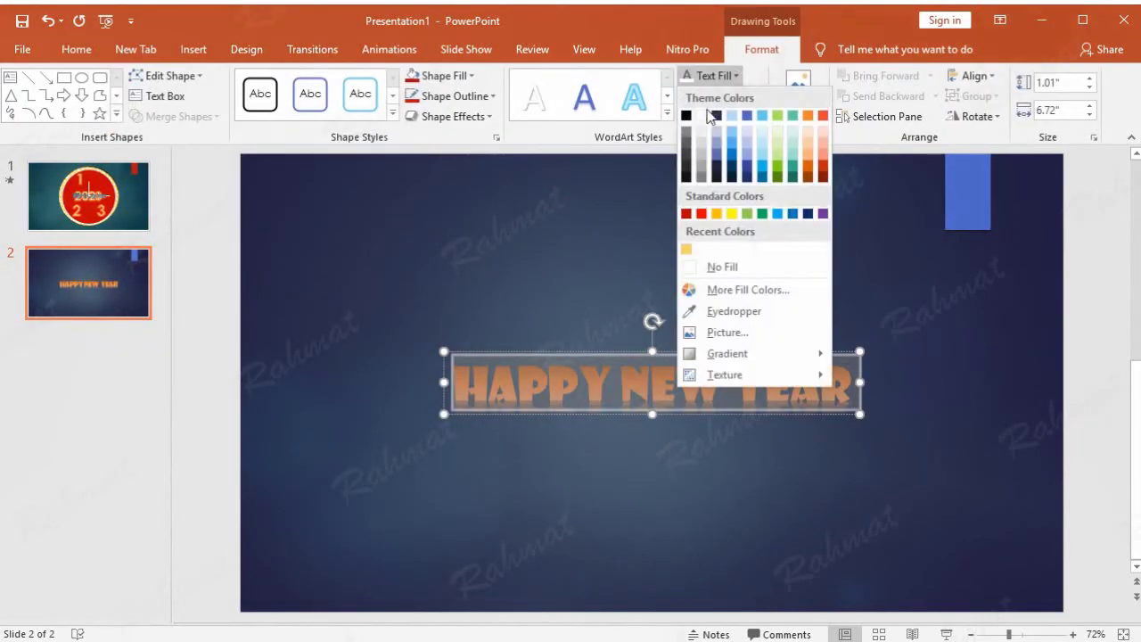
{"action": "left_click", "coordinate": [704, 116]}
{"action": "left_click_drag", "start_coordinate": [700, 355], "coordinate": [692, 252]}
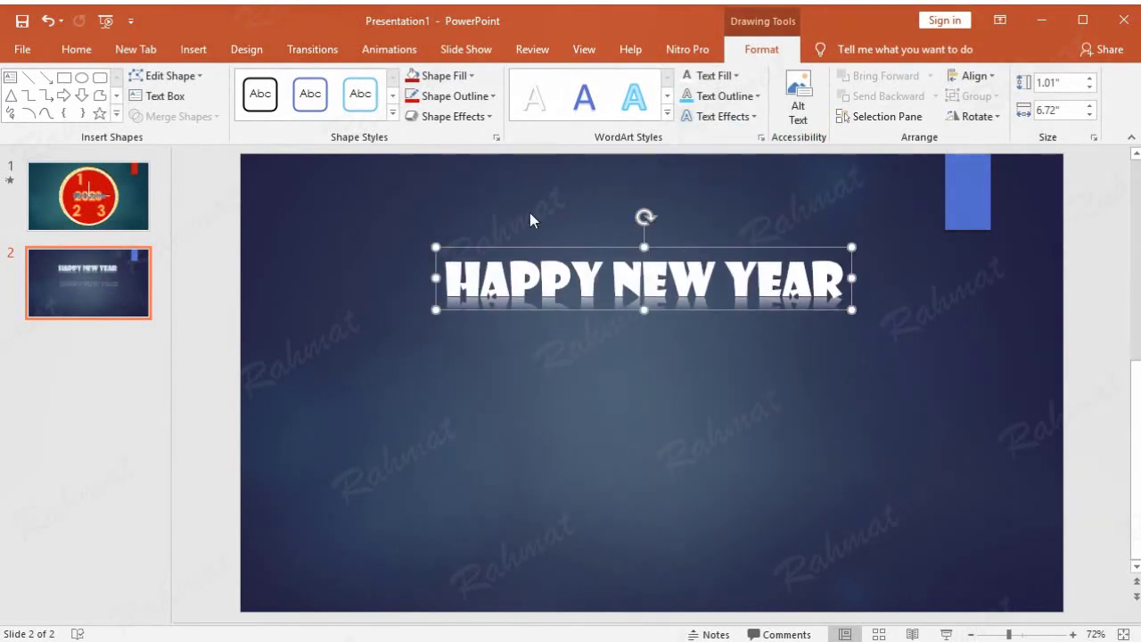
{"action": "left_click", "coordinate": [395, 171]}
{"action": "left_click", "coordinate": [183, 50]}
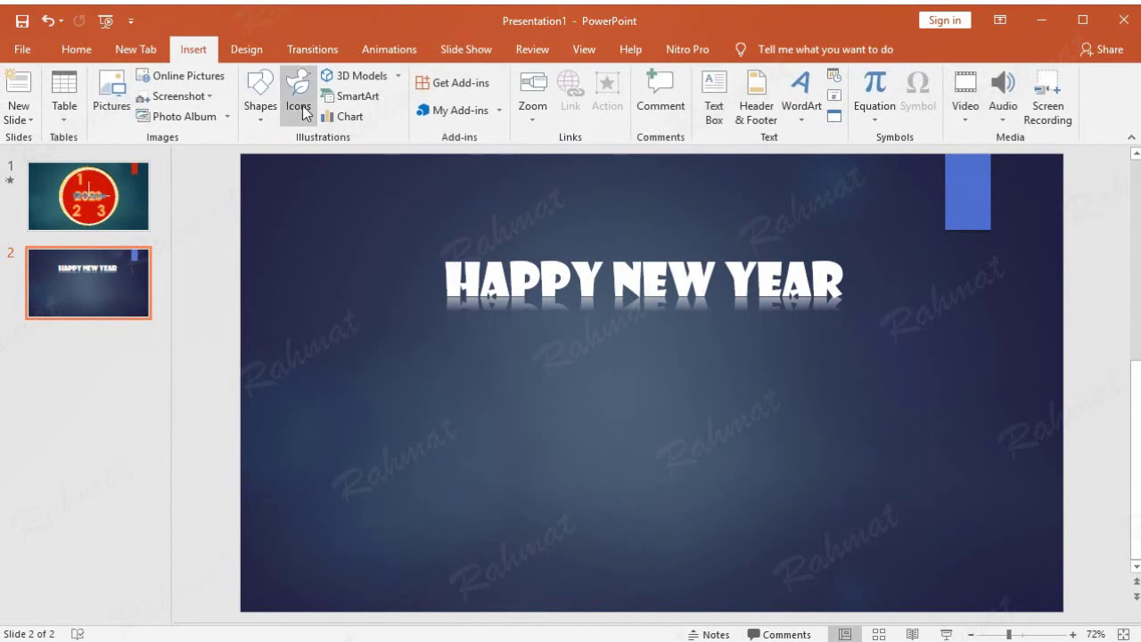
Insert a second WordArt reading '2021' and set its font to ParkAvenue BT.
{"action": "left_click", "coordinate": [804, 117]}
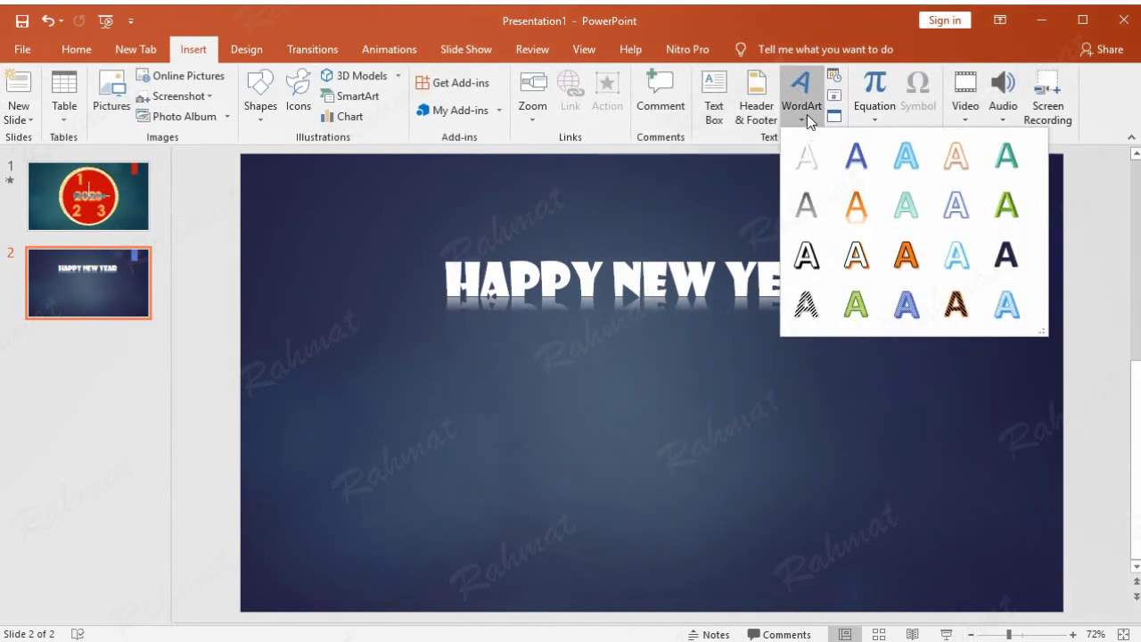
{"action": "left_click", "coordinate": [950, 161]}
{"action": "type", "text": "2021"}
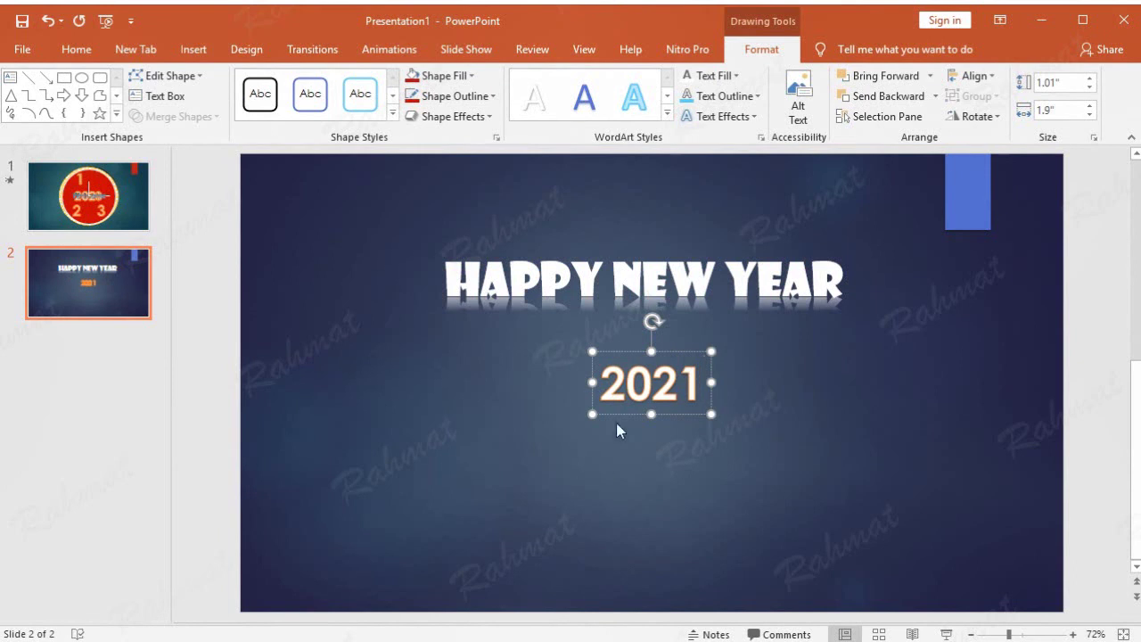
{"action": "double_click", "coordinate": [629, 392]}
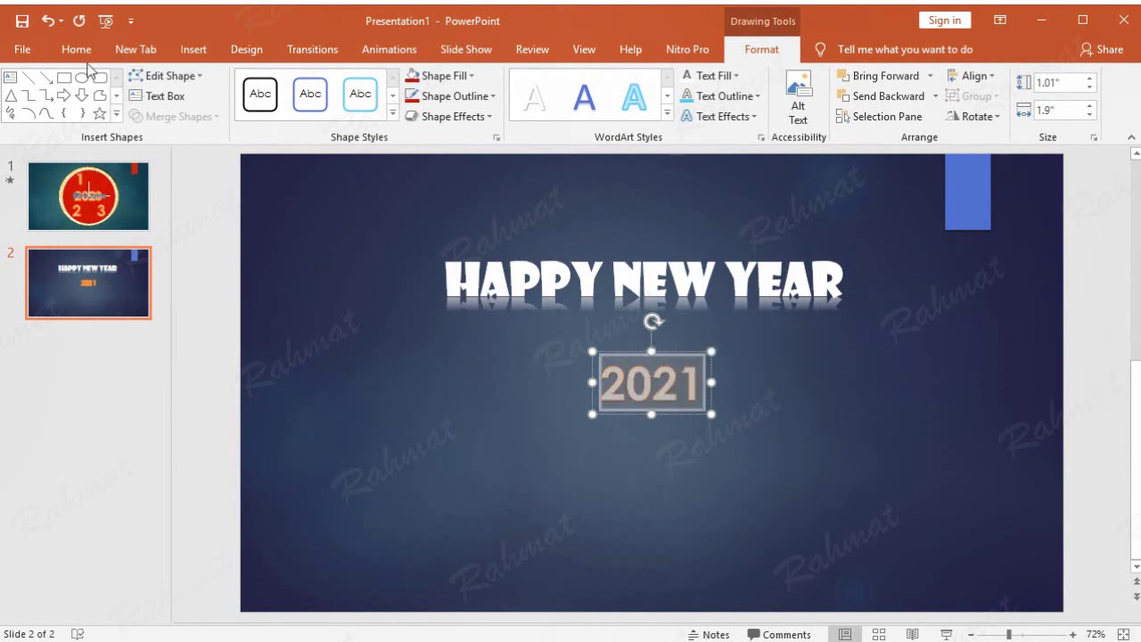
{"action": "left_click", "coordinate": [76, 50]}
{"action": "left_click", "coordinate": [301, 83]}
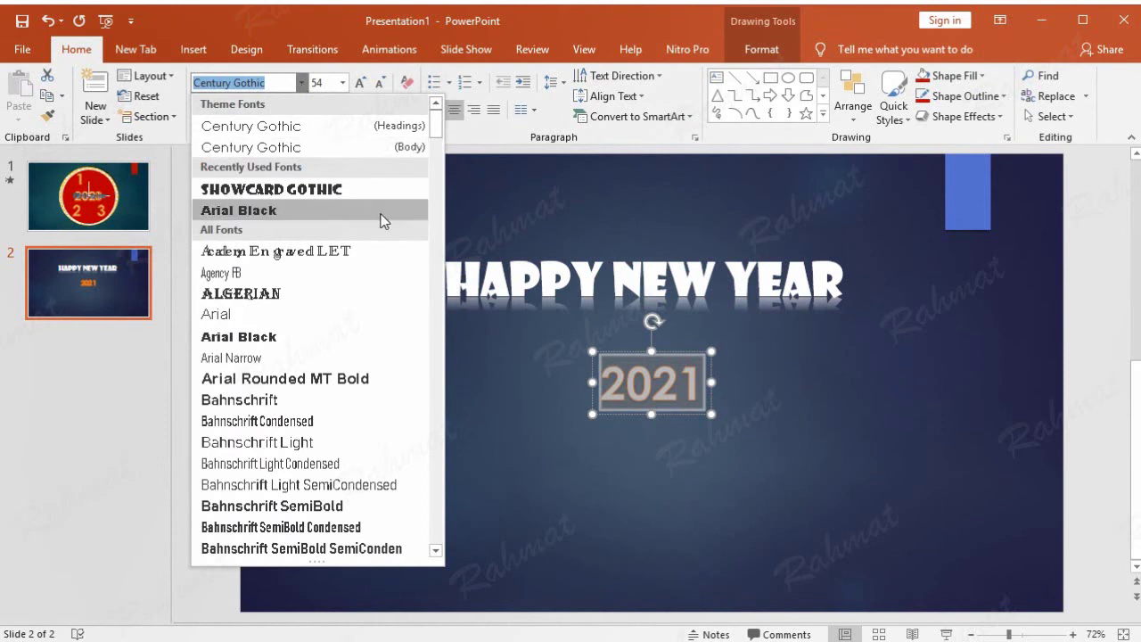
{"action": "mouse_move", "coordinate": [435, 134]}
{"action": "left_mouse_down"}
{"action": "mouse_move", "coordinate": [438, 476]}
{"action": "mouse_move", "coordinate": [436, 429]}
{"action": "left_mouse_up"}
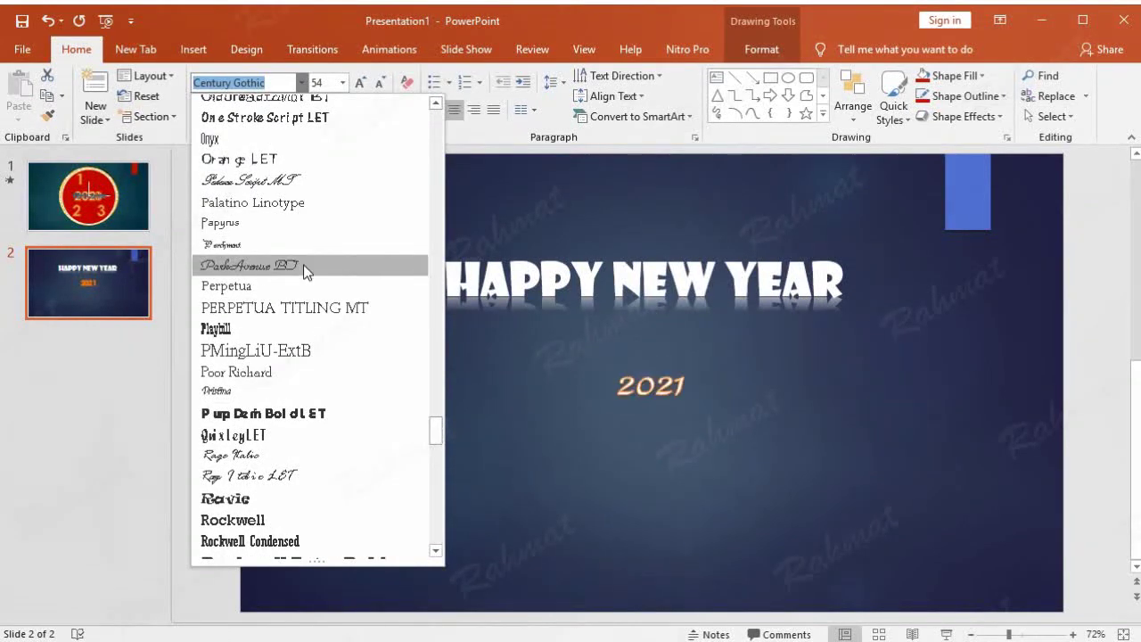
{"action": "left_click", "coordinate": [304, 263]}
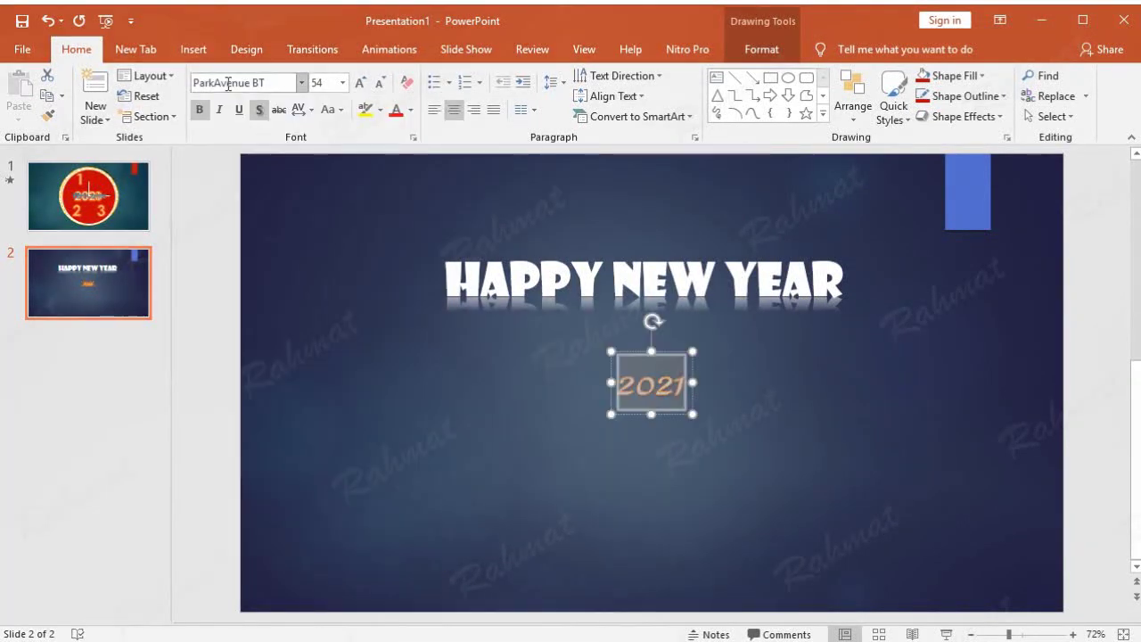
Enlarge 2021 to font size 400 and move it up beneath the heading.
{"action": "left_click", "coordinate": [331, 82]}
{"action": "type", "text": "125"}
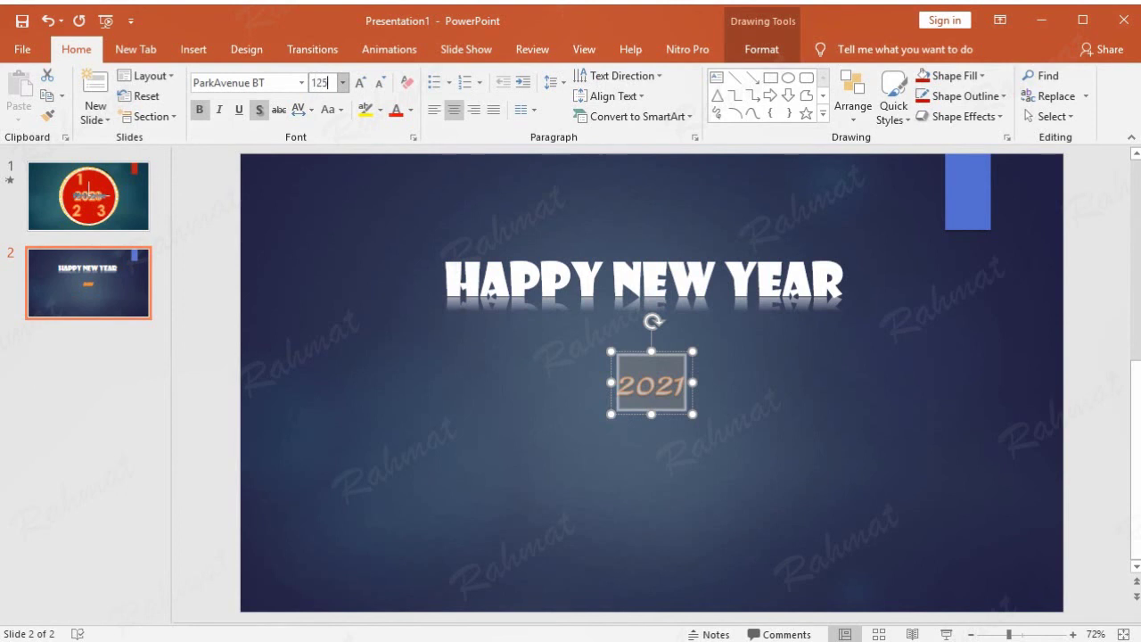
{"action": "key", "text": "Return"}
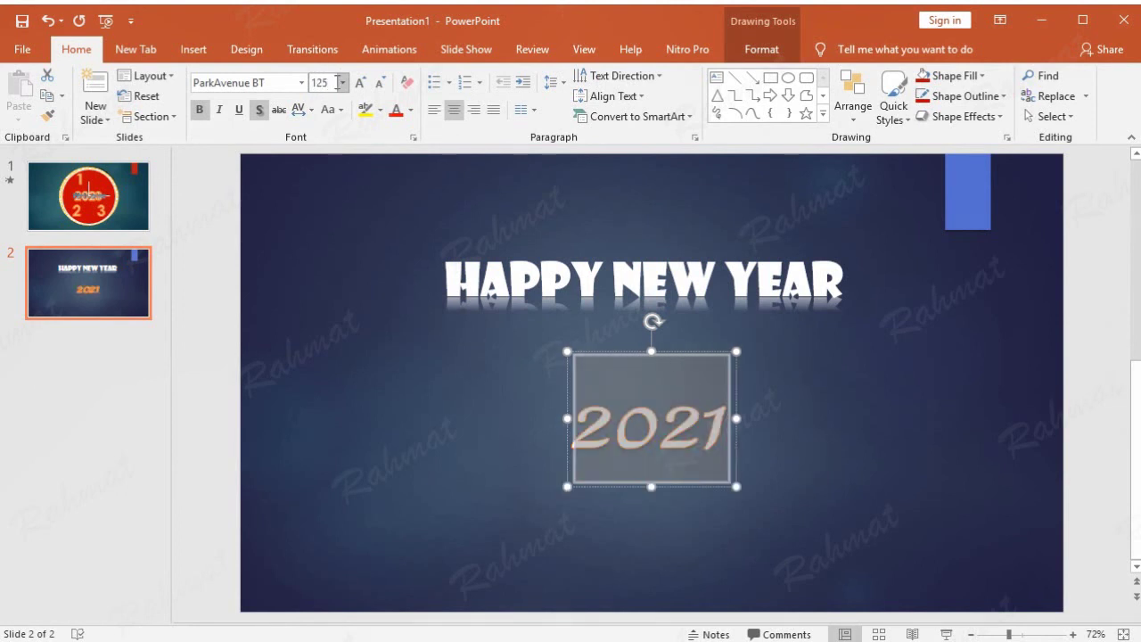
{"action": "left_click", "coordinate": [301, 82]}
{"action": "left_click", "coordinate": [329, 83]}
{"action": "left_click_drag", "start_coordinate": [331, 83], "coordinate": [305, 83]}
{"action": "type", "text": "400"}
{"action": "key", "text": "Return"}
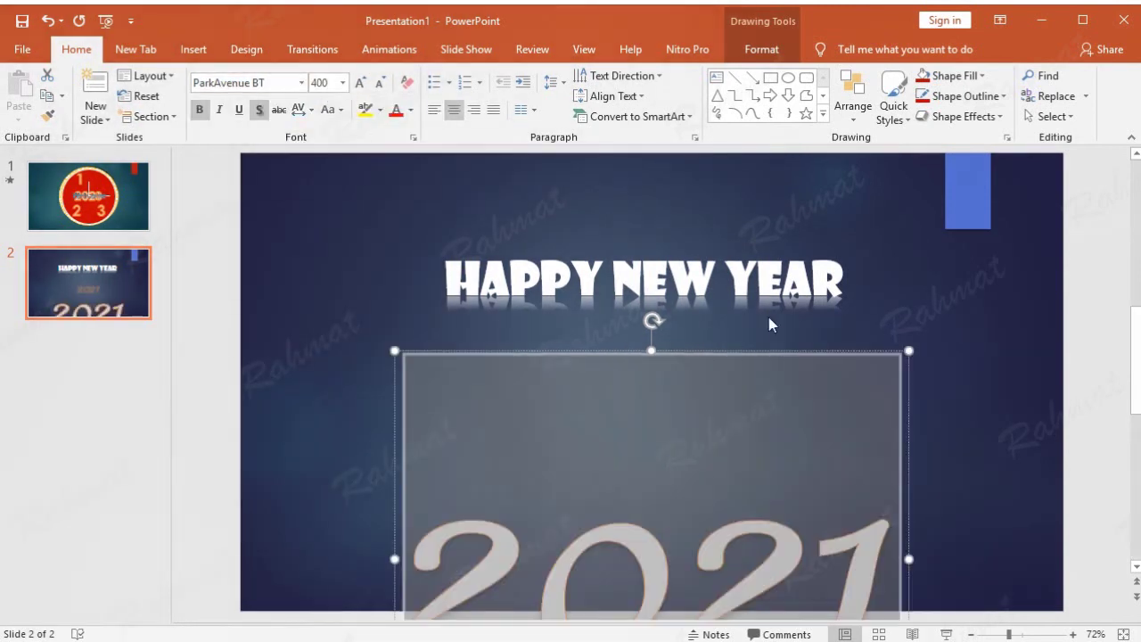
{"action": "left_click_drag", "start_coordinate": [768, 354], "coordinate": [767, 166]}
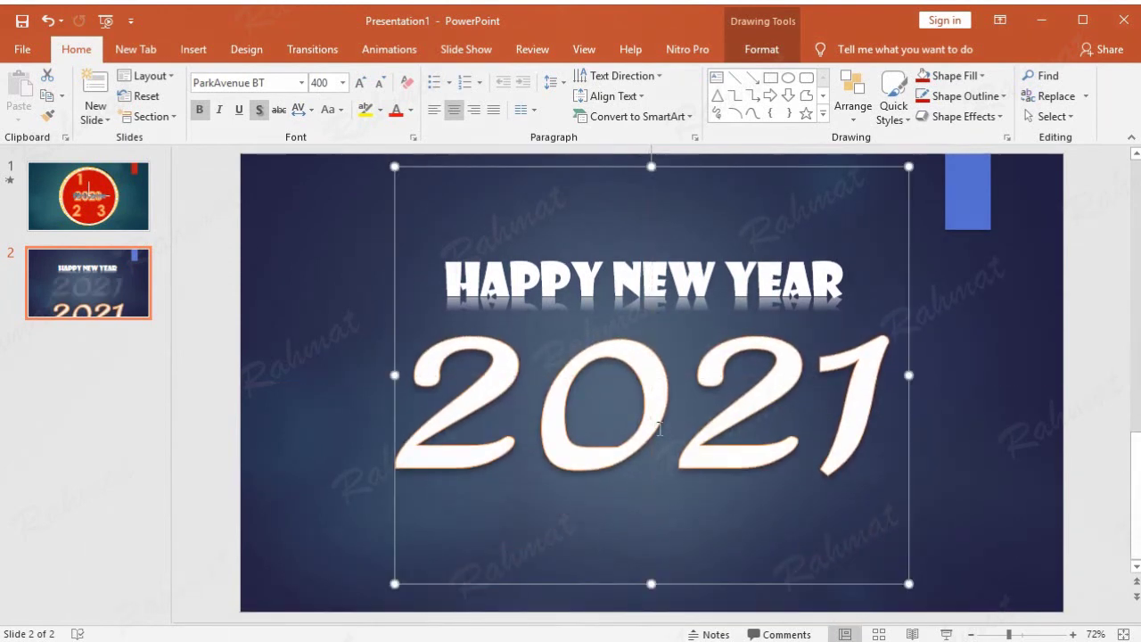
Browse the font settings and Text Effects menu without applying any effect.
{"action": "left_click", "coordinate": [763, 59]}
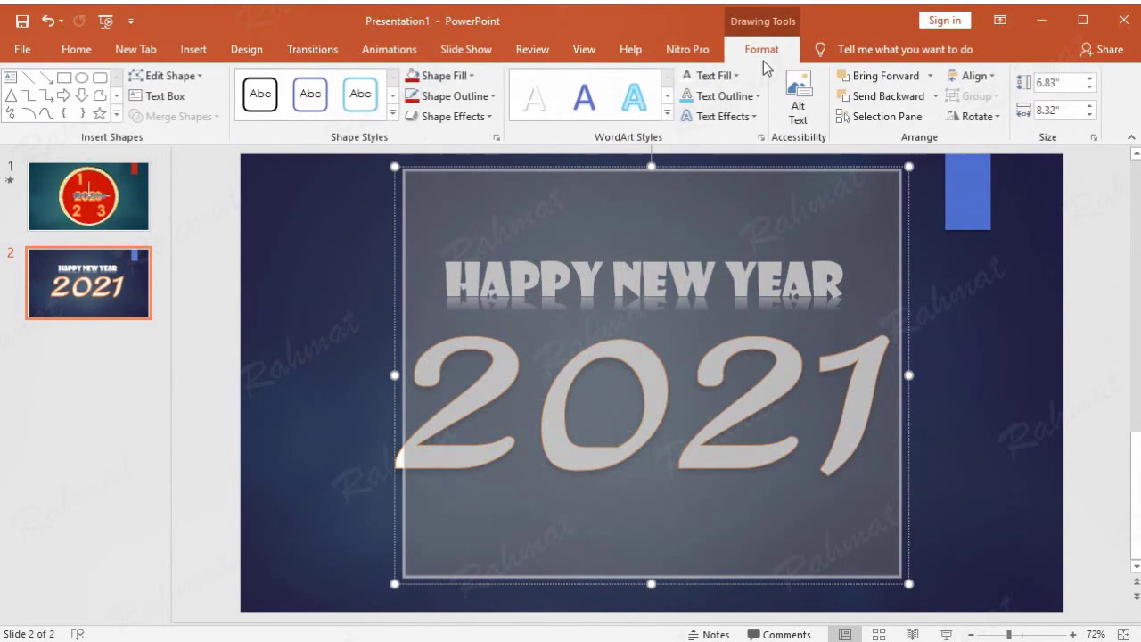
{"action": "left_click", "coordinate": [77, 50]}
{"action": "left_click", "coordinate": [327, 82]}
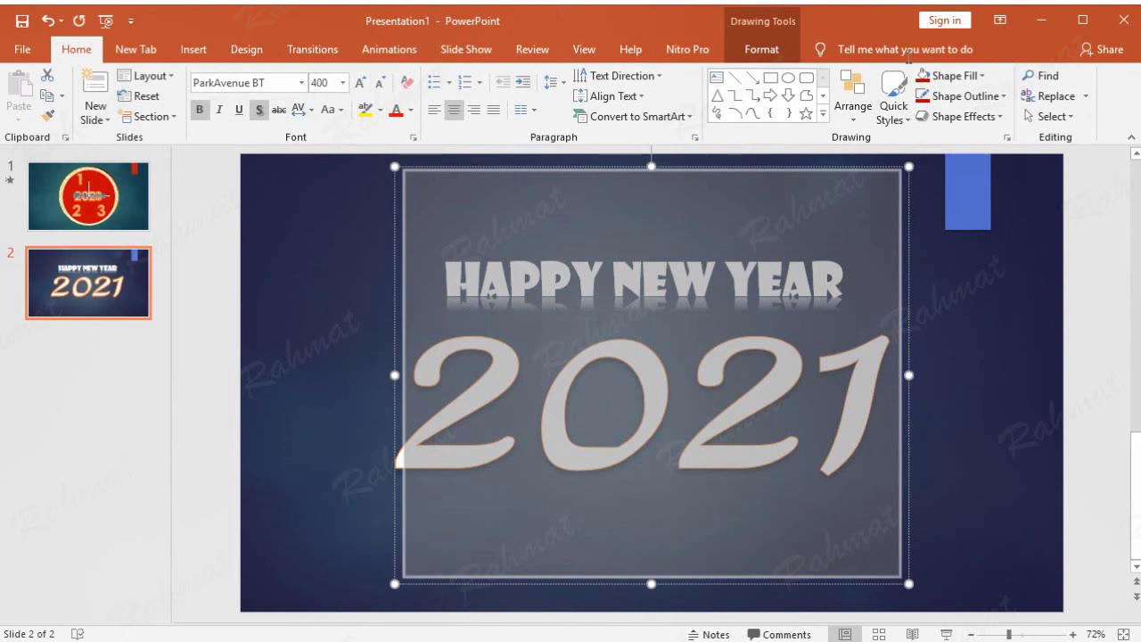
{"action": "left_click", "coordinate": [763, 50]}
{"action": "left_click", "coordinate": [724, 116]}
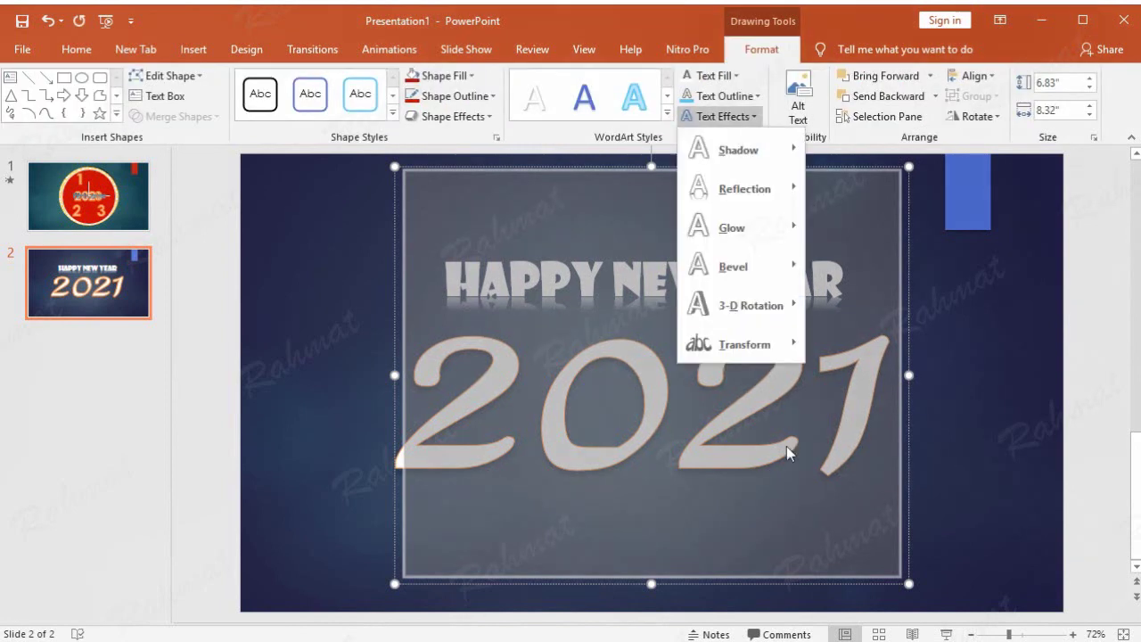
{"action": "mouse_move", "coordinate": [783, 305]}
{"action": "left_click", "coordinate": [881, 615]}
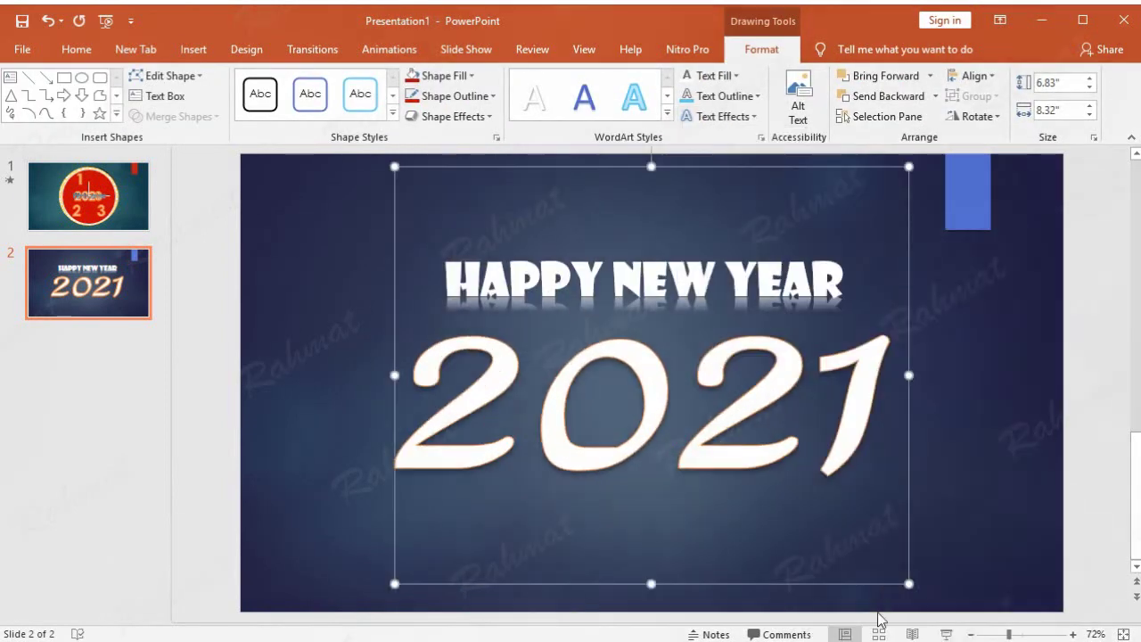
Give the 2021 WordArt a 3-D depth of 30.5 pt and close the Format Shape pane.
{"action": "left_click", "coordinate": [747, 117]}
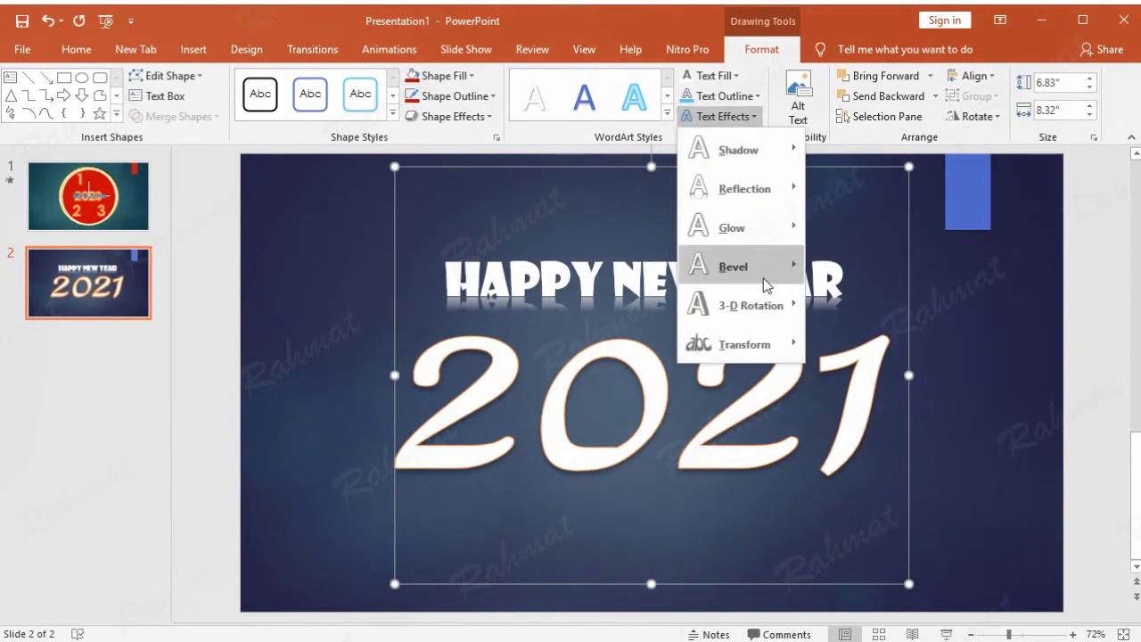
{"action": "mouse_move", "coordinate": [764, 269]}
{"action": "left_click", "coordinate": [865, 496]}
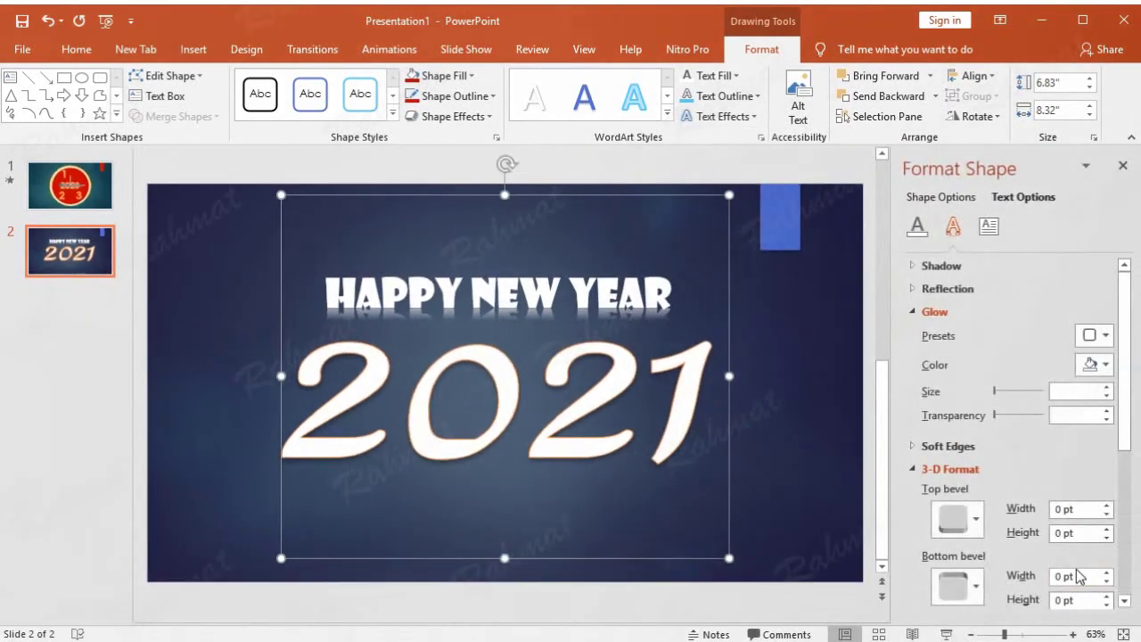
{"action": "scroll", "coordinate": [1070, 566], "scroll_direction": "down", "scroll_amount": 1}
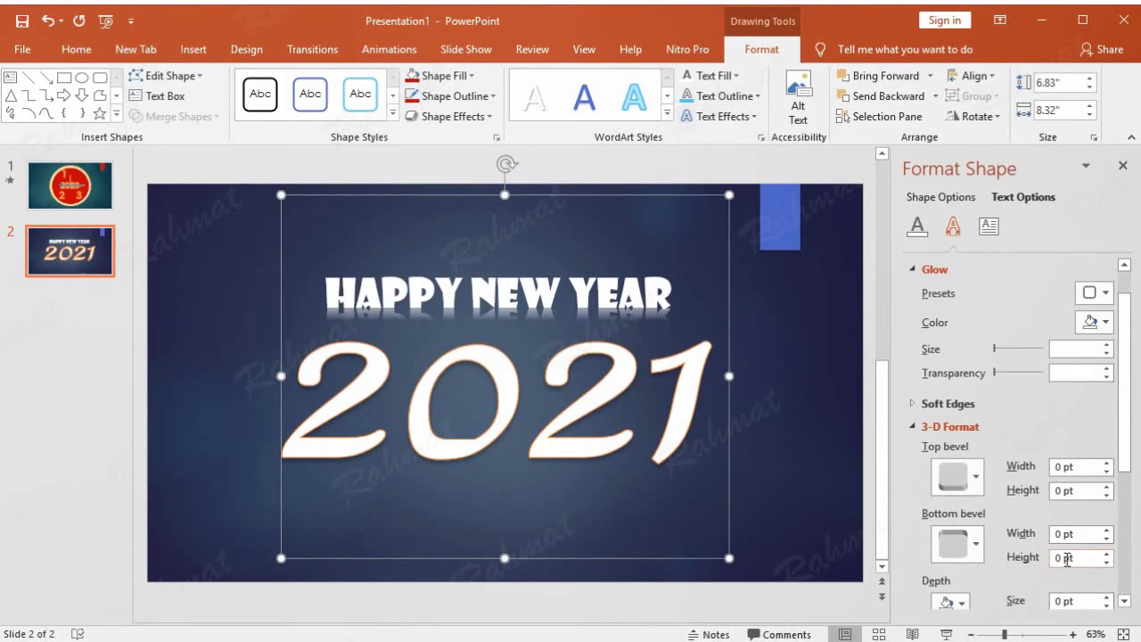
{"action": "scroll", "coordinate": [1064, 560], "scroll_direction": "down", "scroll_amount": 2}
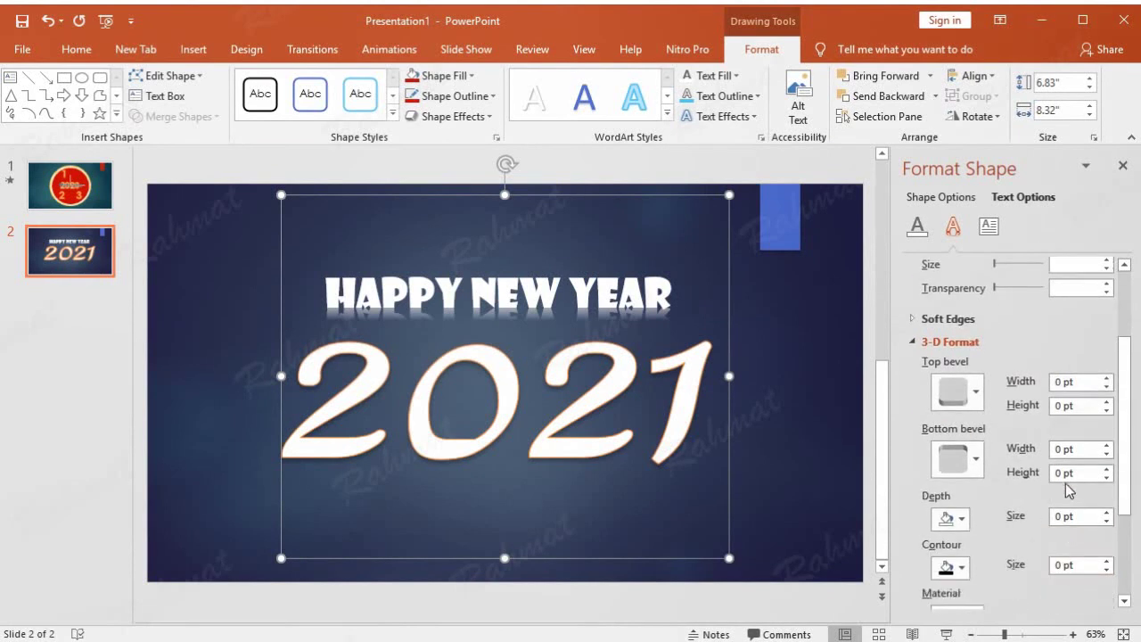
{"action": "double_click", "coordinate": [1063, 517]}
{"action": "type", "text": "30."}
{"action": "type", "text": "5"}
{"action": "key", "text": "Return"}
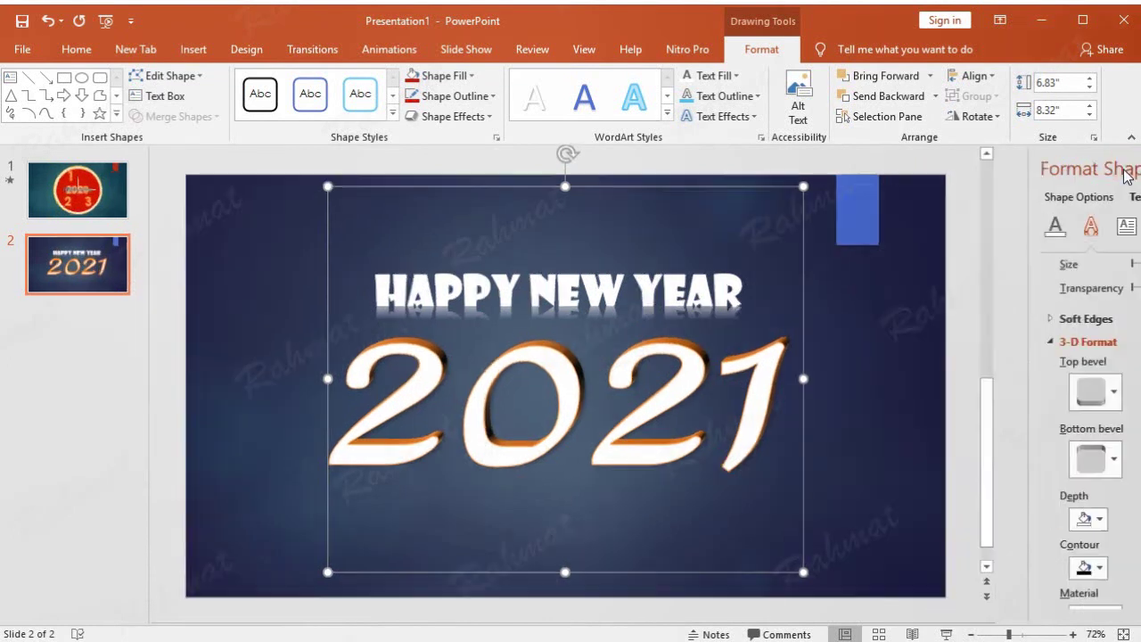
{"action": "left_click", "coordinate": [1123, 166]}
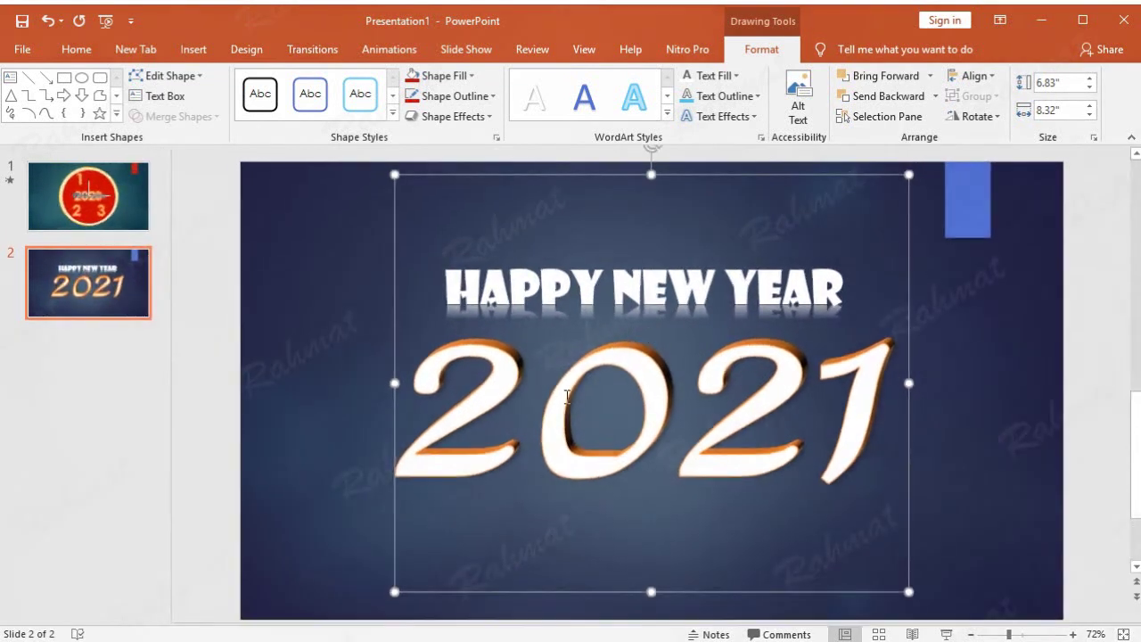
{"action": "left_click", "coordinate": [513, 403]}
{"action": "key", "text": "shift+Left"}
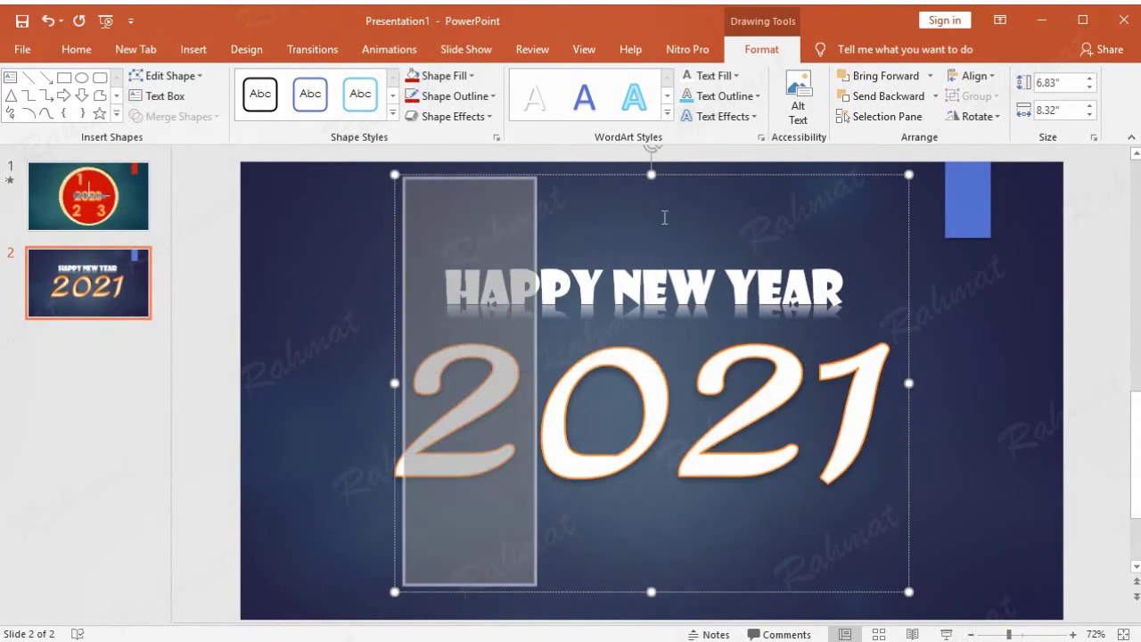
Give the first 2 a red text outline and the 0 a blue outline.
{"action": "left_click", "coordinate": [757, 96]}
{"action": "left_click", "coordinate": [701, 233]}
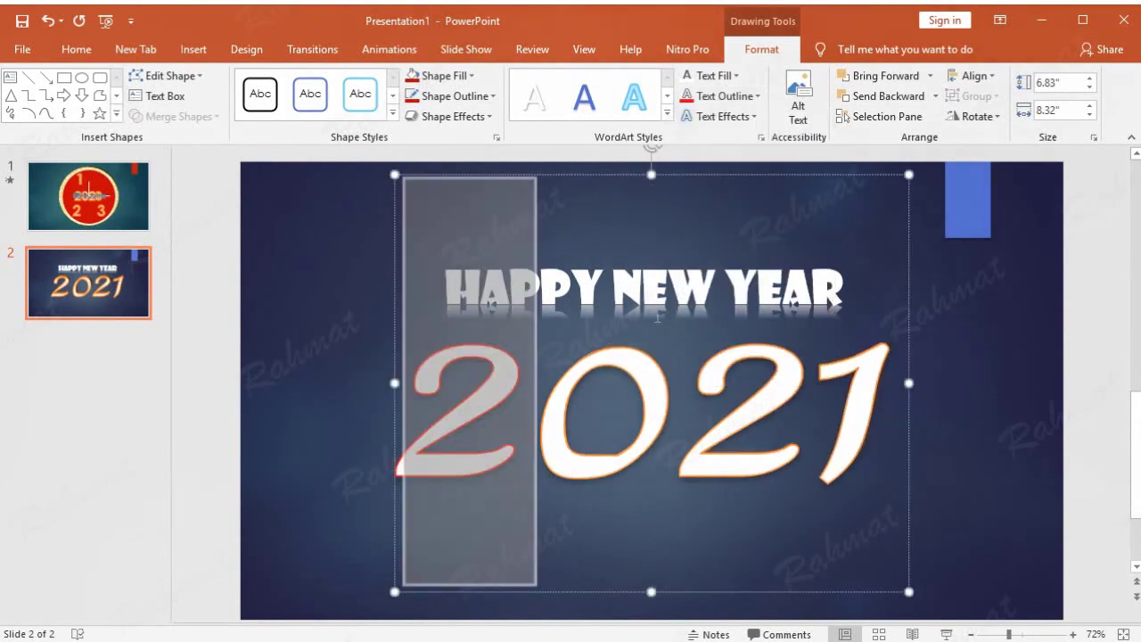
{"action": "left_click", "coordinate": [660, 387]}
{"action": "key", "text": "shift+Left"}
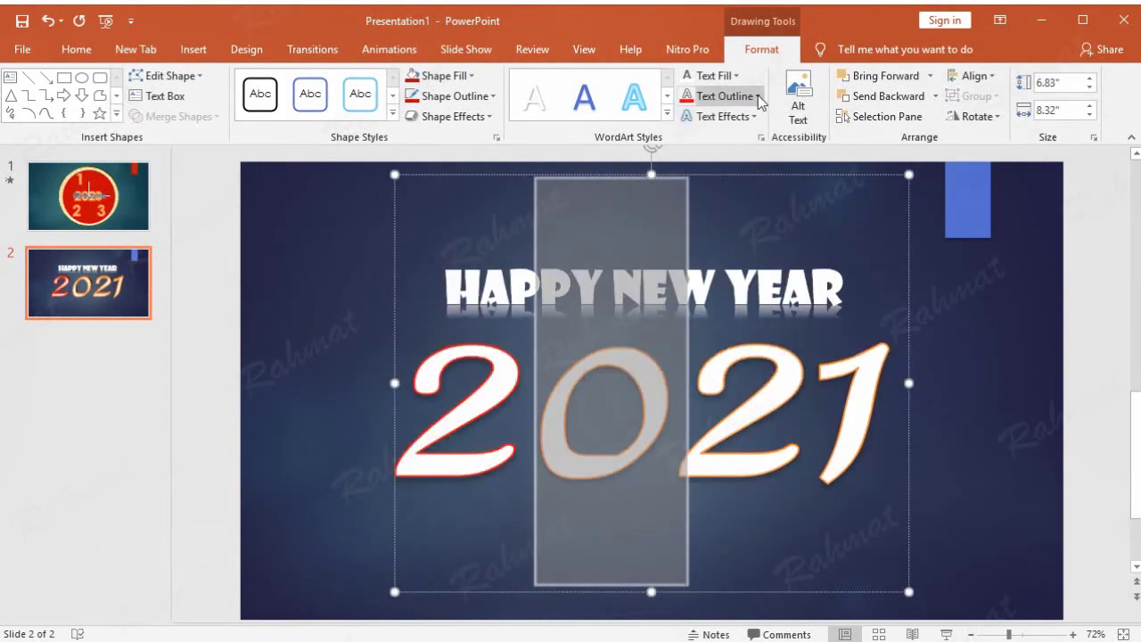
{"action": "left_click", "coordinate": [757, 95]}
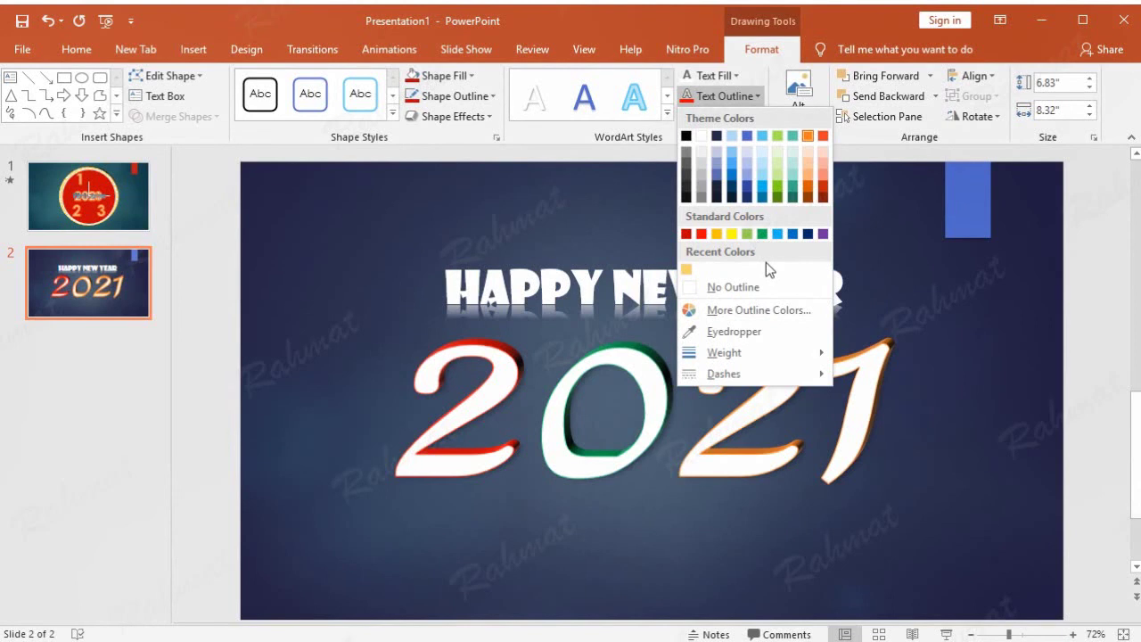
{"action": "left_click", "coordinate": [780, 233]}
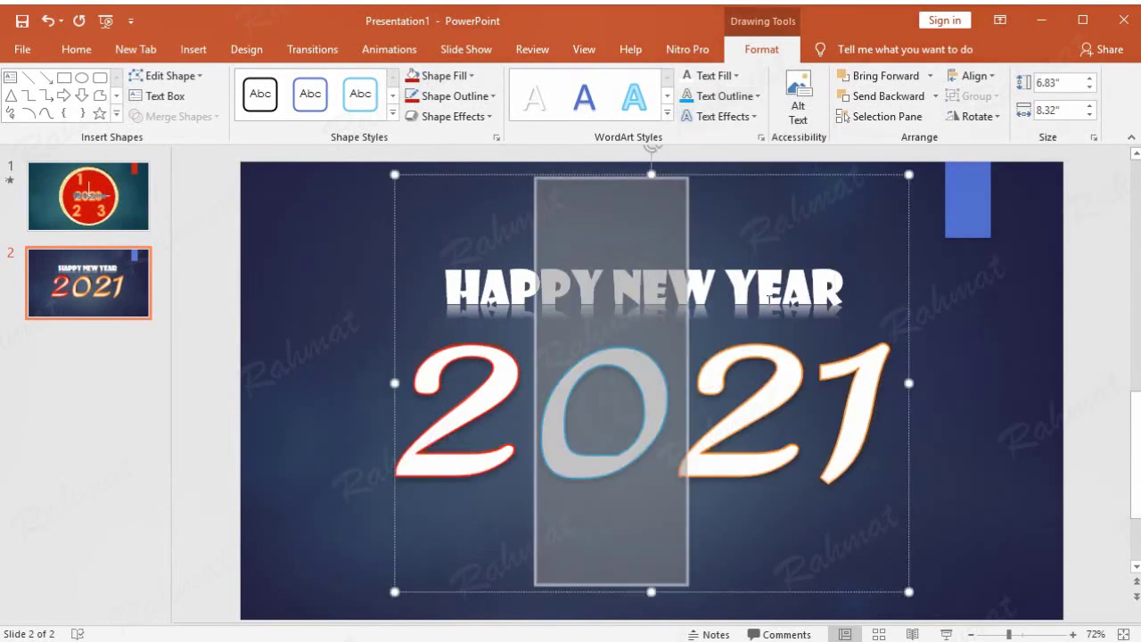
Give the second 2 a green text outline and the final 1 a purple outline.
{"action": "key", "text": "Right"}
{"action": "key", "text": "shift+Right"}
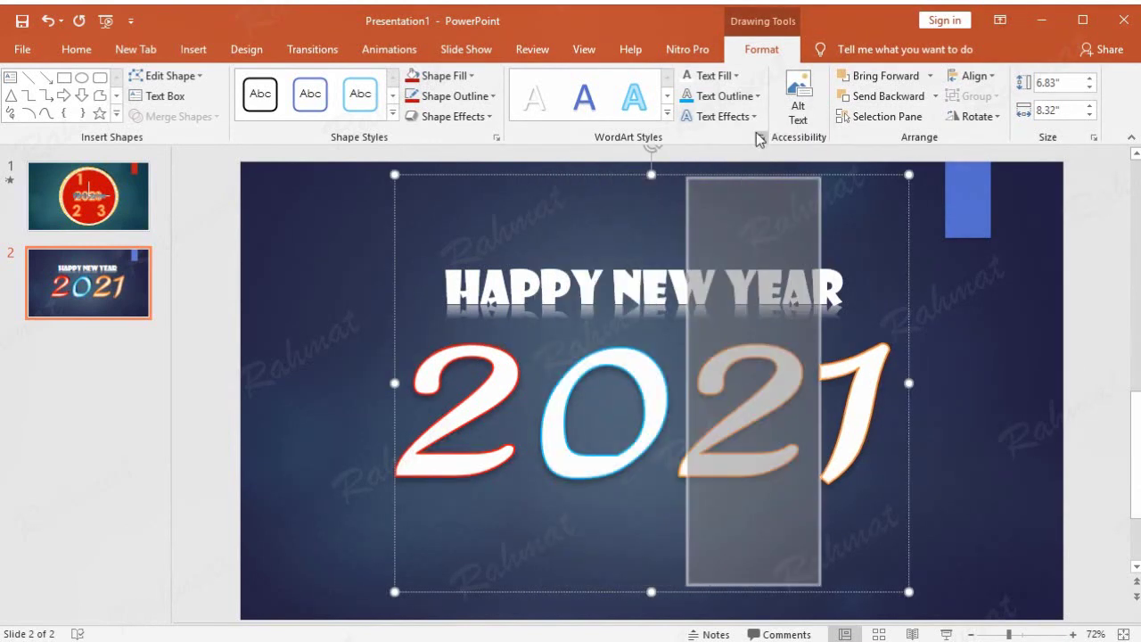
{"action": "left_click", "coordinate": [756, 96]}
{"action": "left_click", "coordinate": [764, 233]}
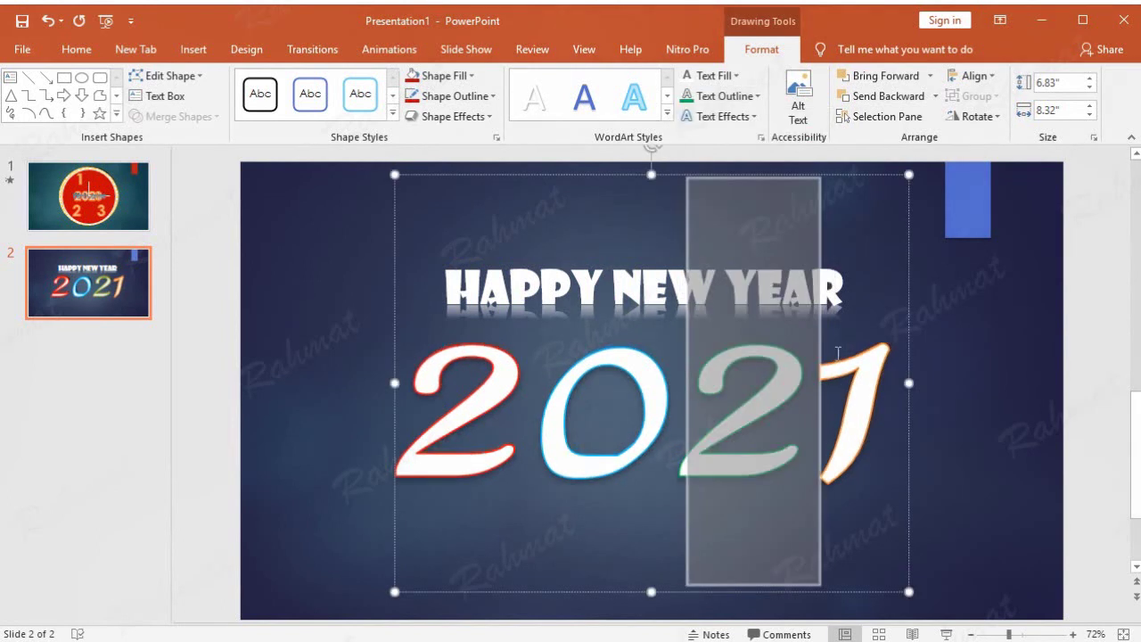
{"action": "key", "text": "Right"}
{"action": "key", "text": "shift+Right"}
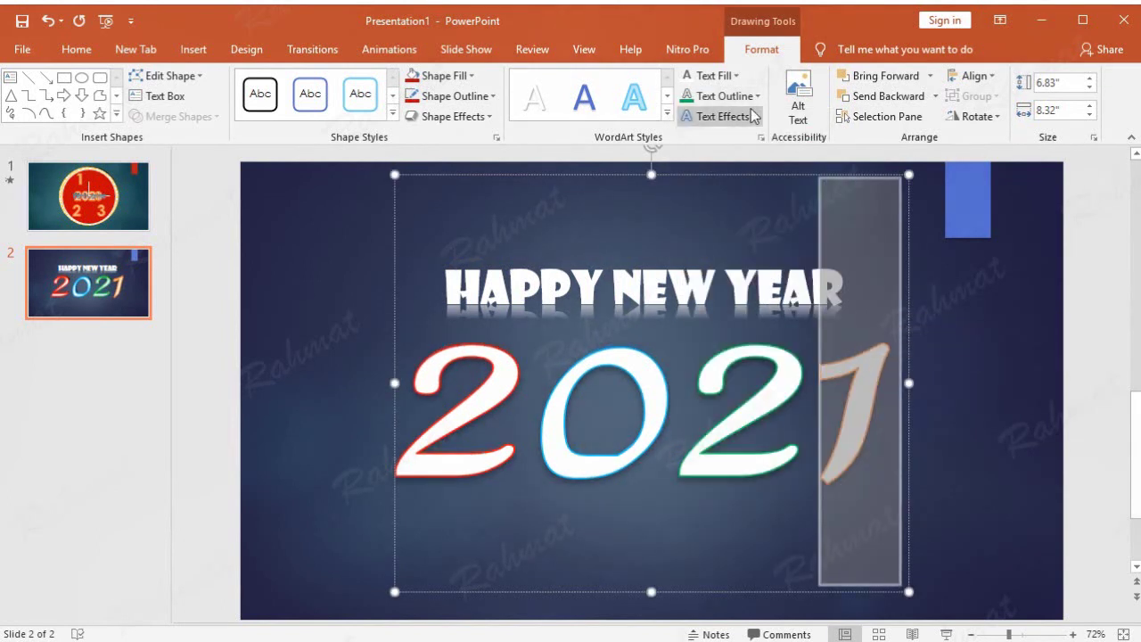
{"action": "left_click", "coordinate": [756, 96]}
{"action": "left_click", "coordinate": [819, 234]}
{"action": "left_click", "coordinate": [928, 264]}
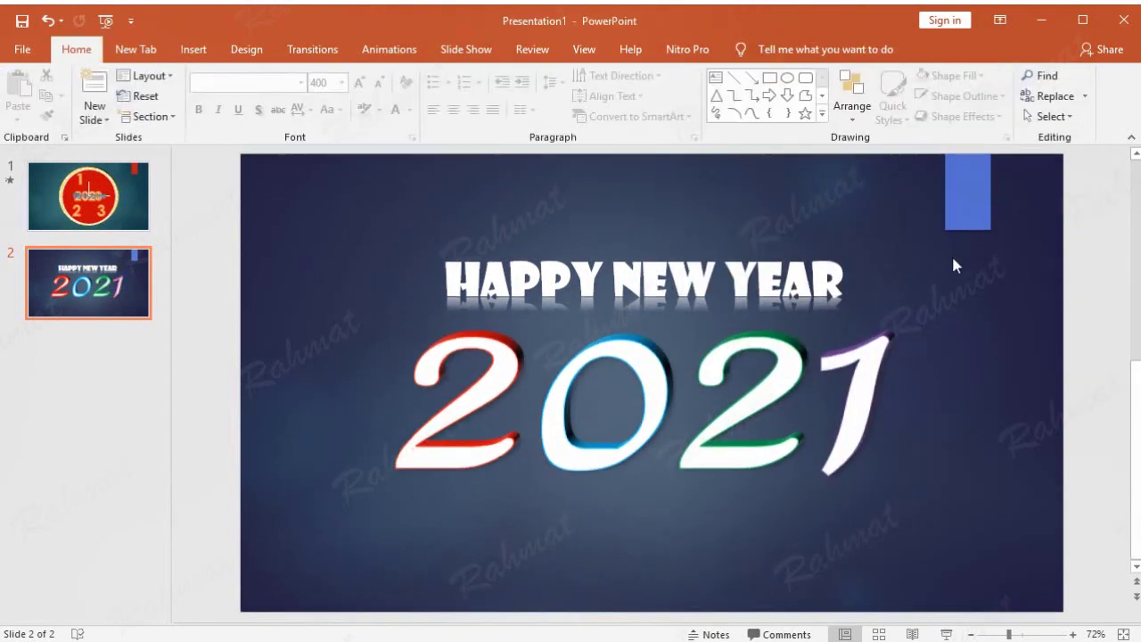
Make slide 1 advance automatically instead of waiting for a mouse click.
{"action": "left_click", "coordinate": [145, 203]}
{"action": "left_click", "coordinate": [321, 53]}
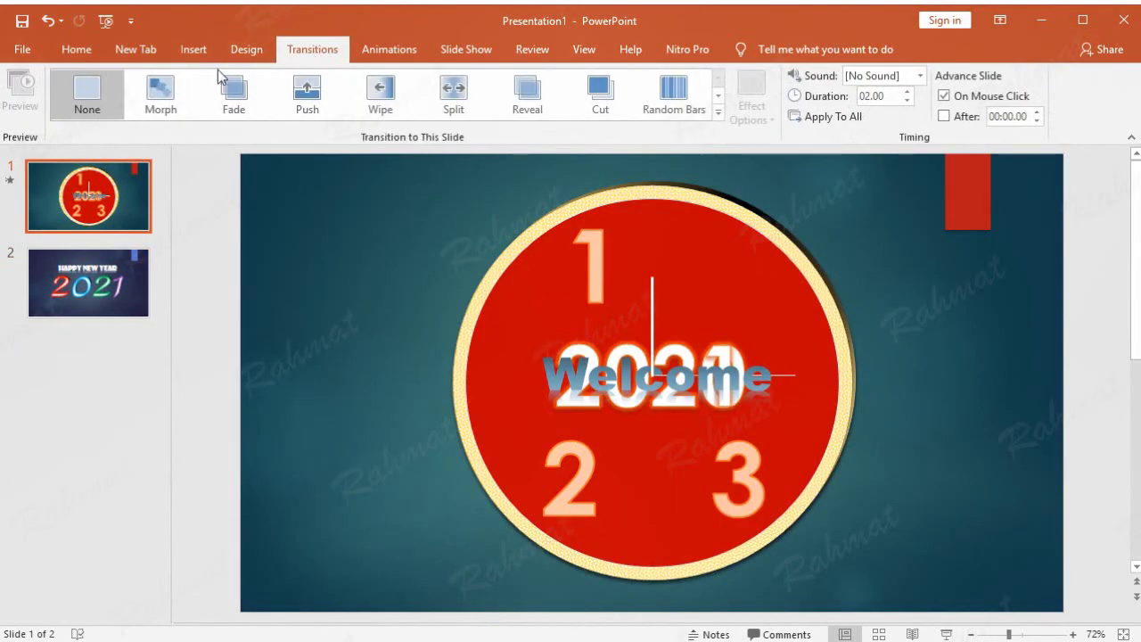
{"action": "left_click", "coordinate": [957, 118]}
{"action": "left_click", "coordinate": [945, 96]}
Recentre the 2021 text horizontally on slide 2.
{"action": "left_click", "coordinate": [89, 284]}
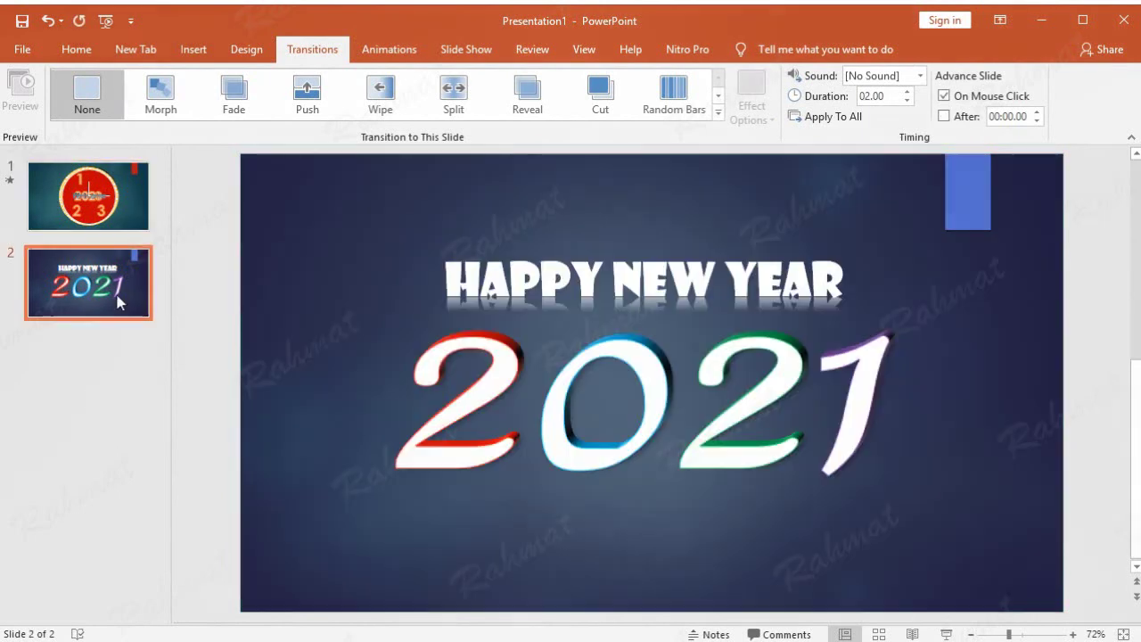
{"action": "left_click", "coordinate": [777, 321]}
{"action": "left_click_drag", "start_coordinate": [811, 166], "coordinate": [796, 169]}
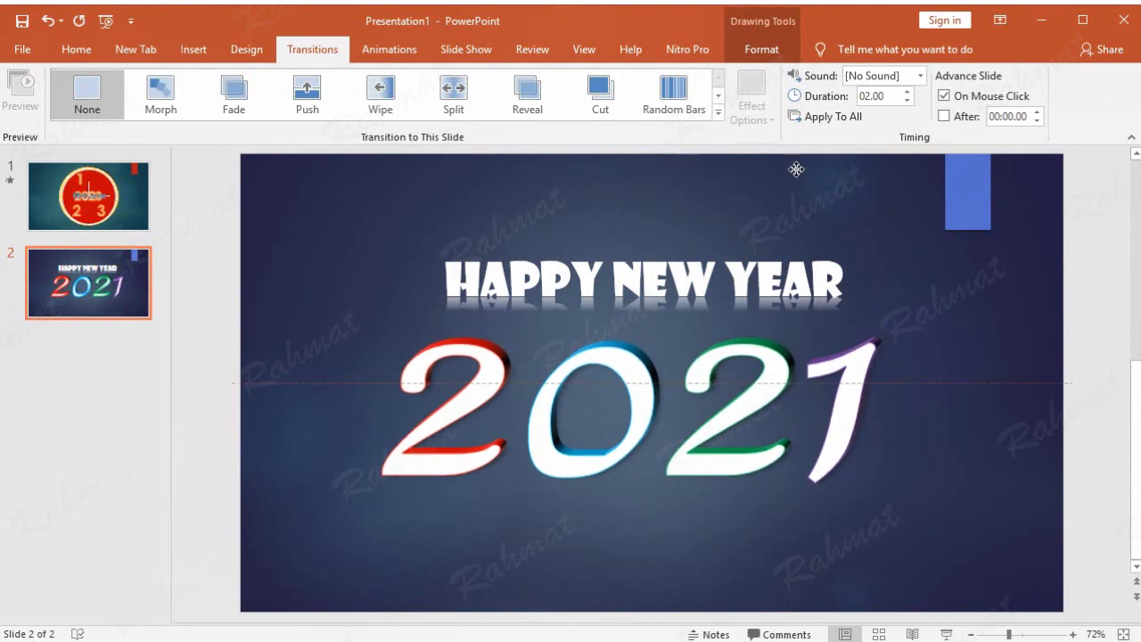
{"action": "left_click_drag", "start_coordinate": [796, 169], "coordinate": [807, 173]}
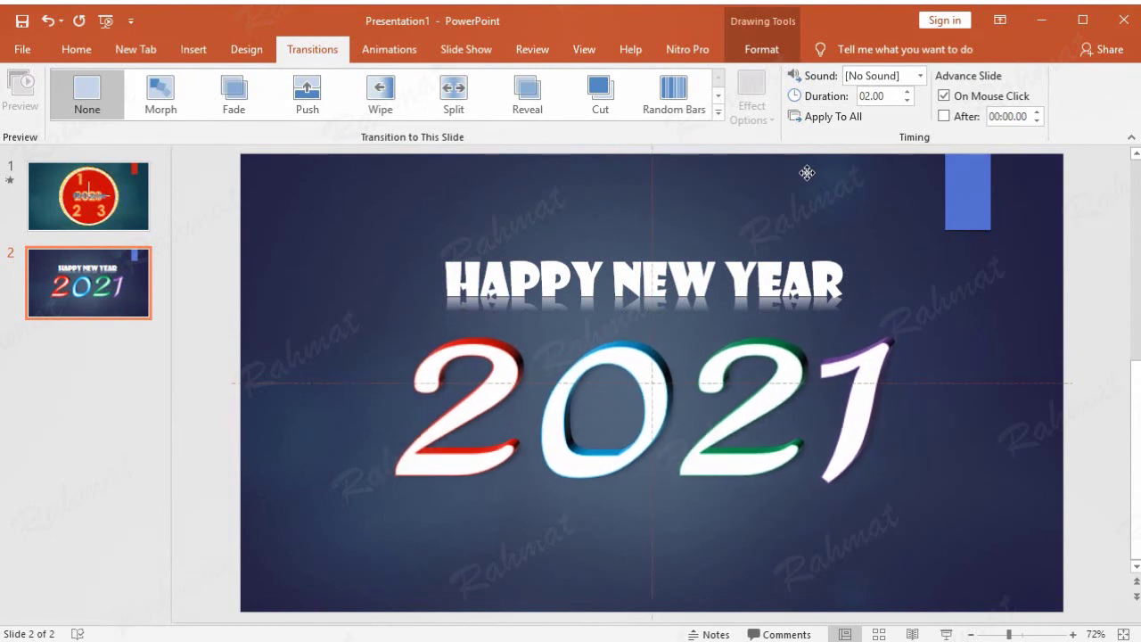
{"action": "left_click", "coordinate": [1073, 261]}
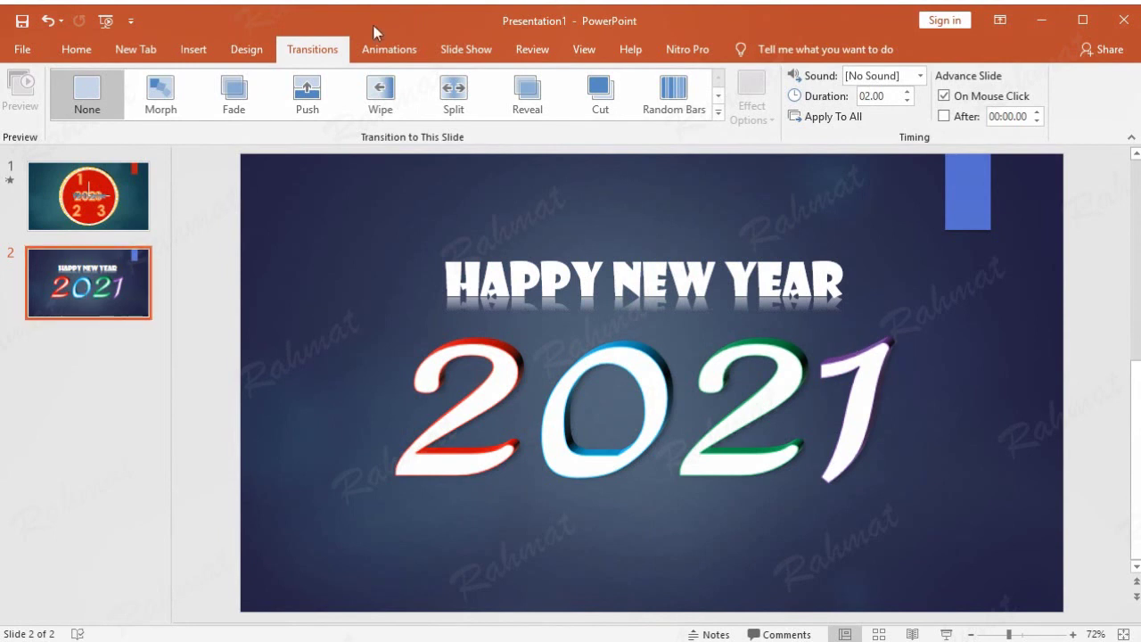
Apply the Origami transition to slide 2 and have it advance automatically after 5 seconds.
{"action": "left_click", "coordinate": [718, 112]}
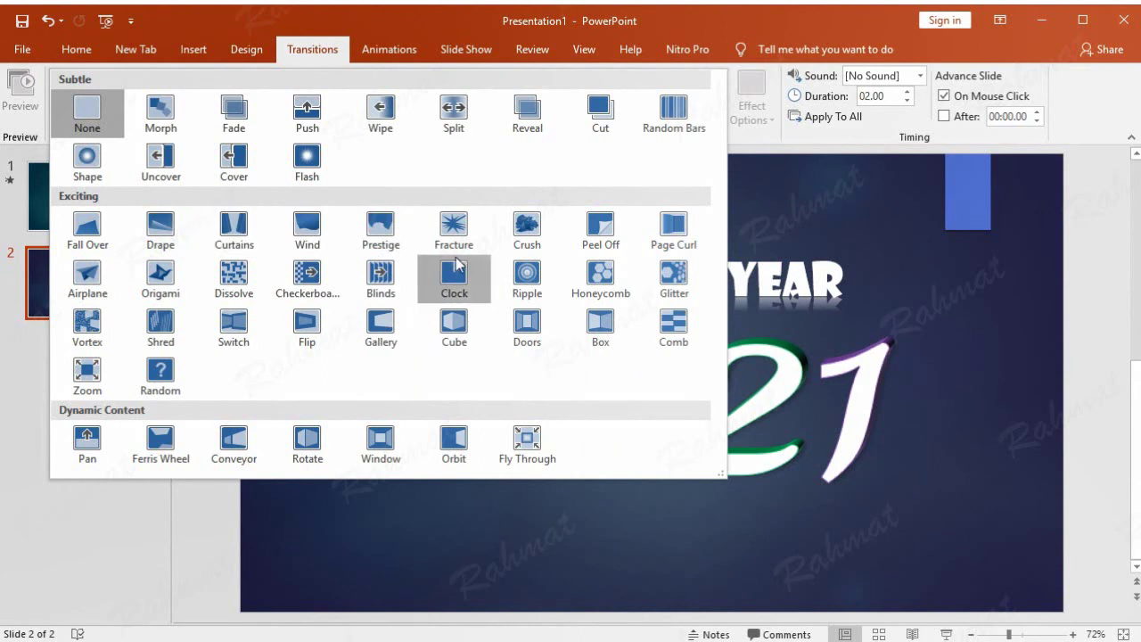
{"action": "left_click", "coordinate": [161, 274]}
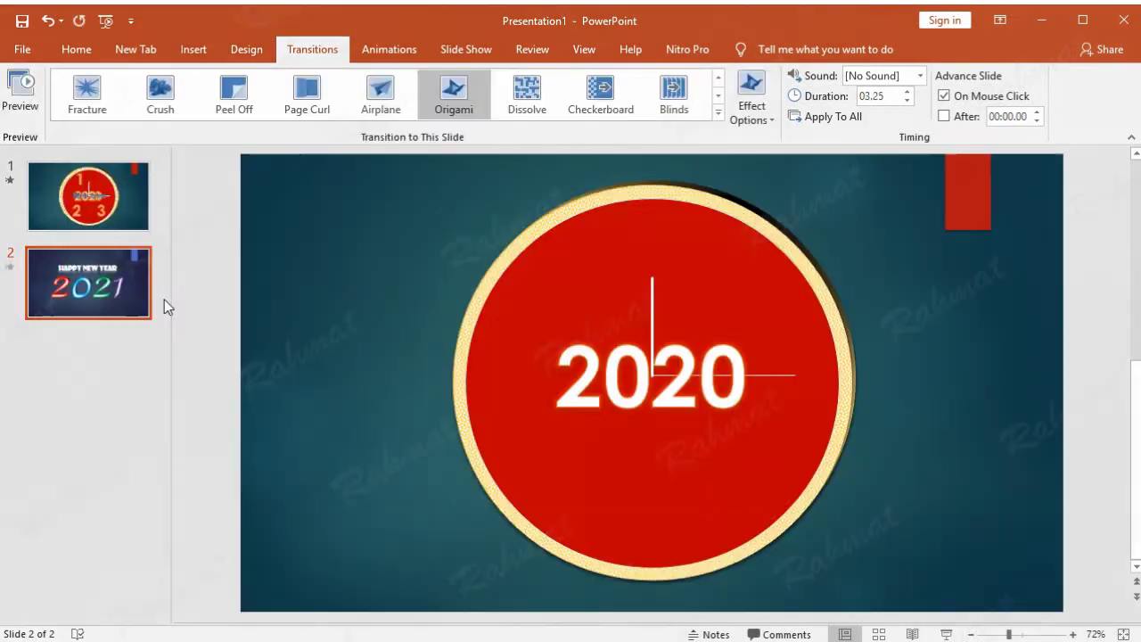
{"action": "left_click", "coordinate": [943, 116]}
{"action": "left_click", "coordinate": [943, 95]}
{"action": "type", "text": "5"}
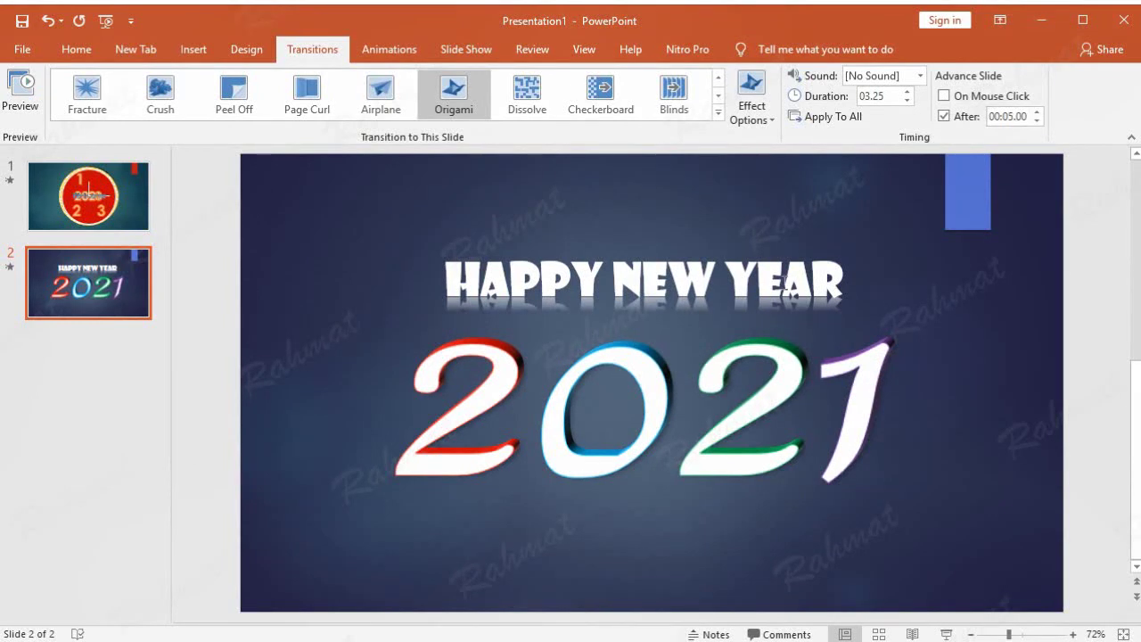
{"action": "left_click", "coordinate": [138, 191]}
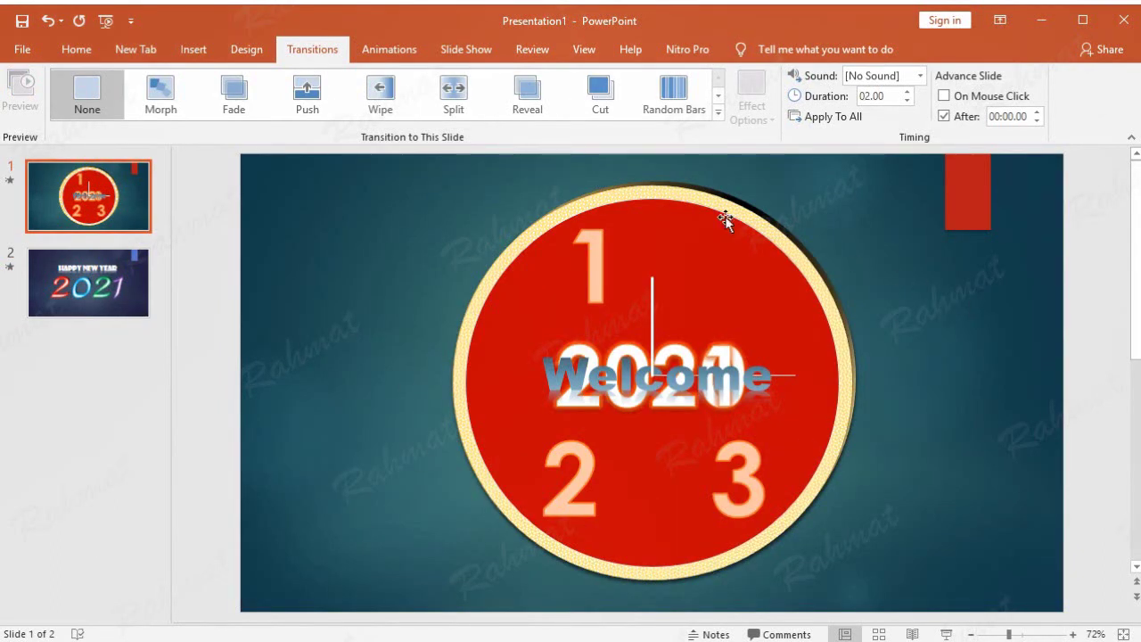
Run the slide show from the beginning through both slides, then exit with Esc.
{"action": "left_click", "coordinate": [443, 55]}
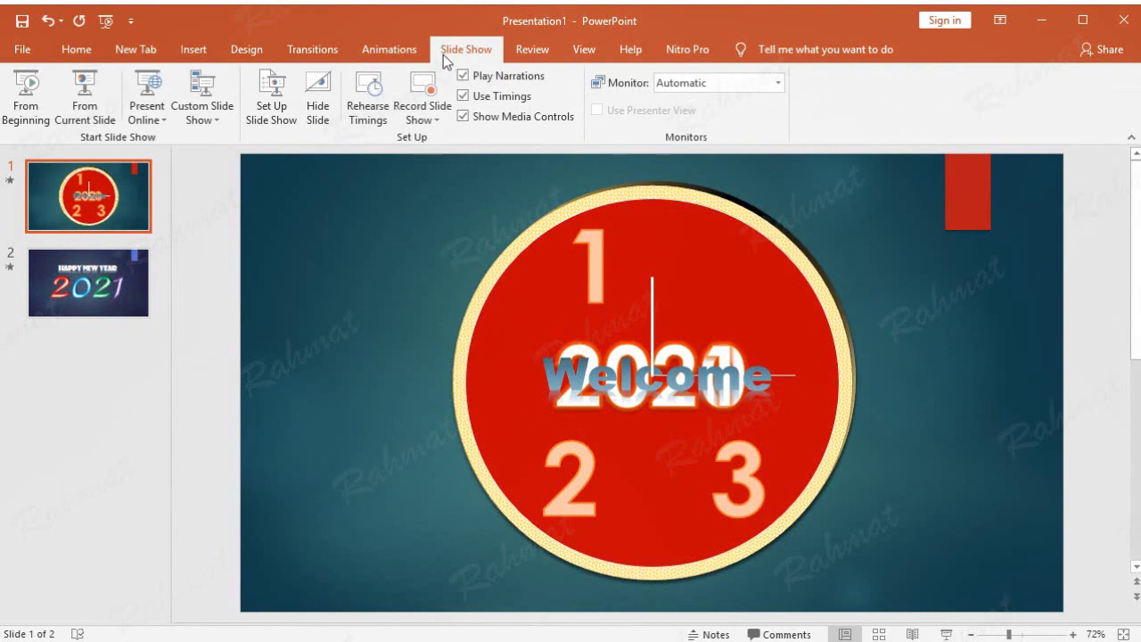
{"action": "left_click", "coordinate": [27, 93]}
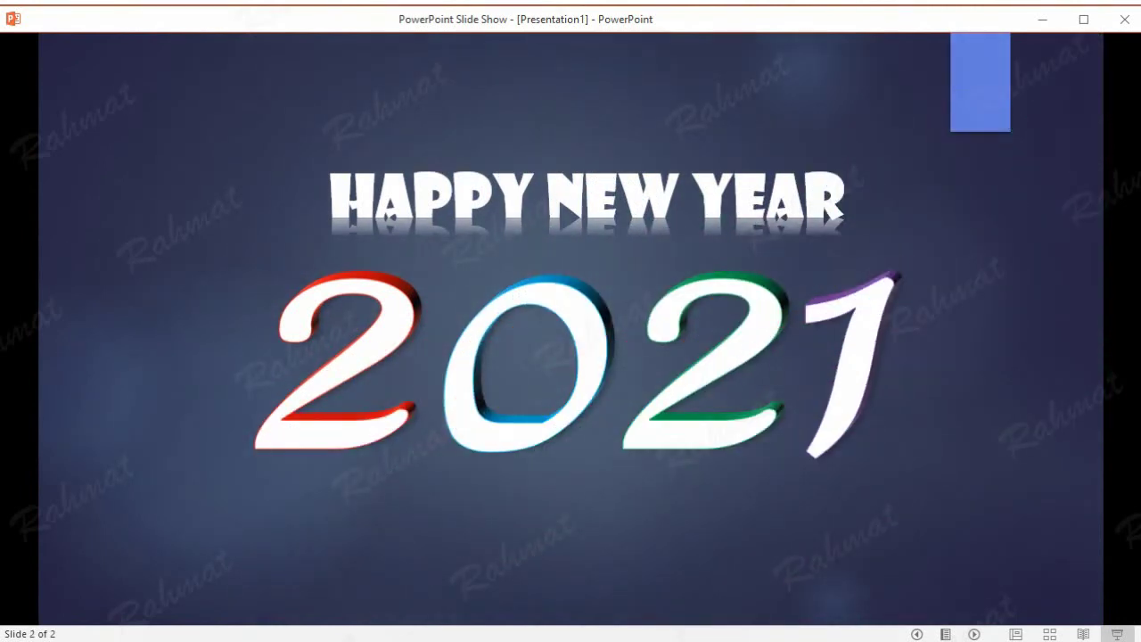
{"action": "key", "text": "Escape"}
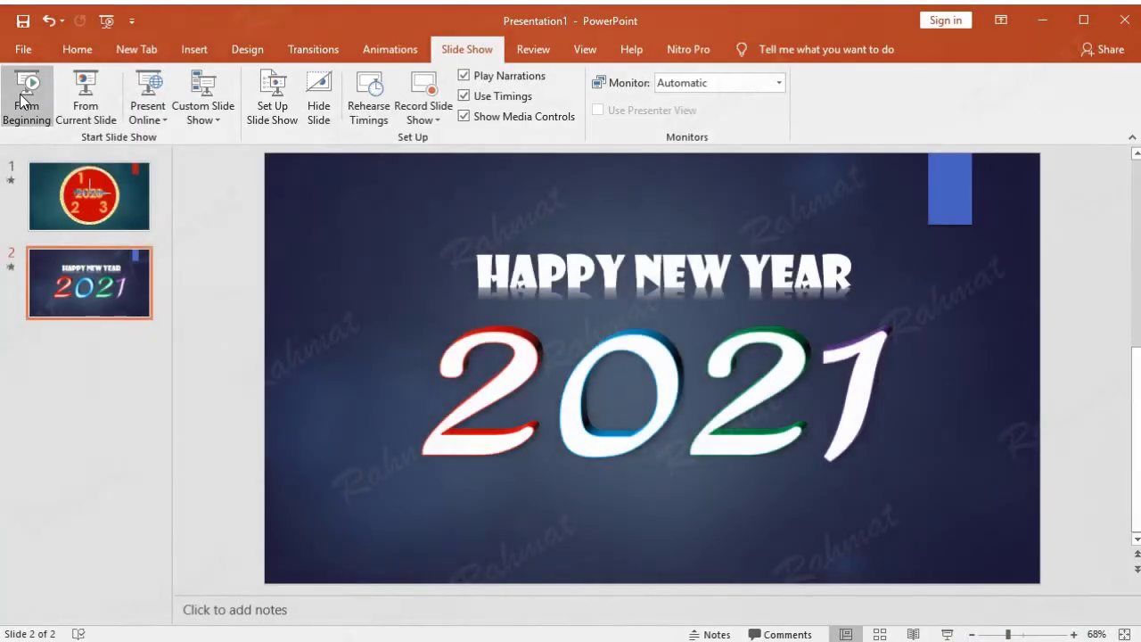